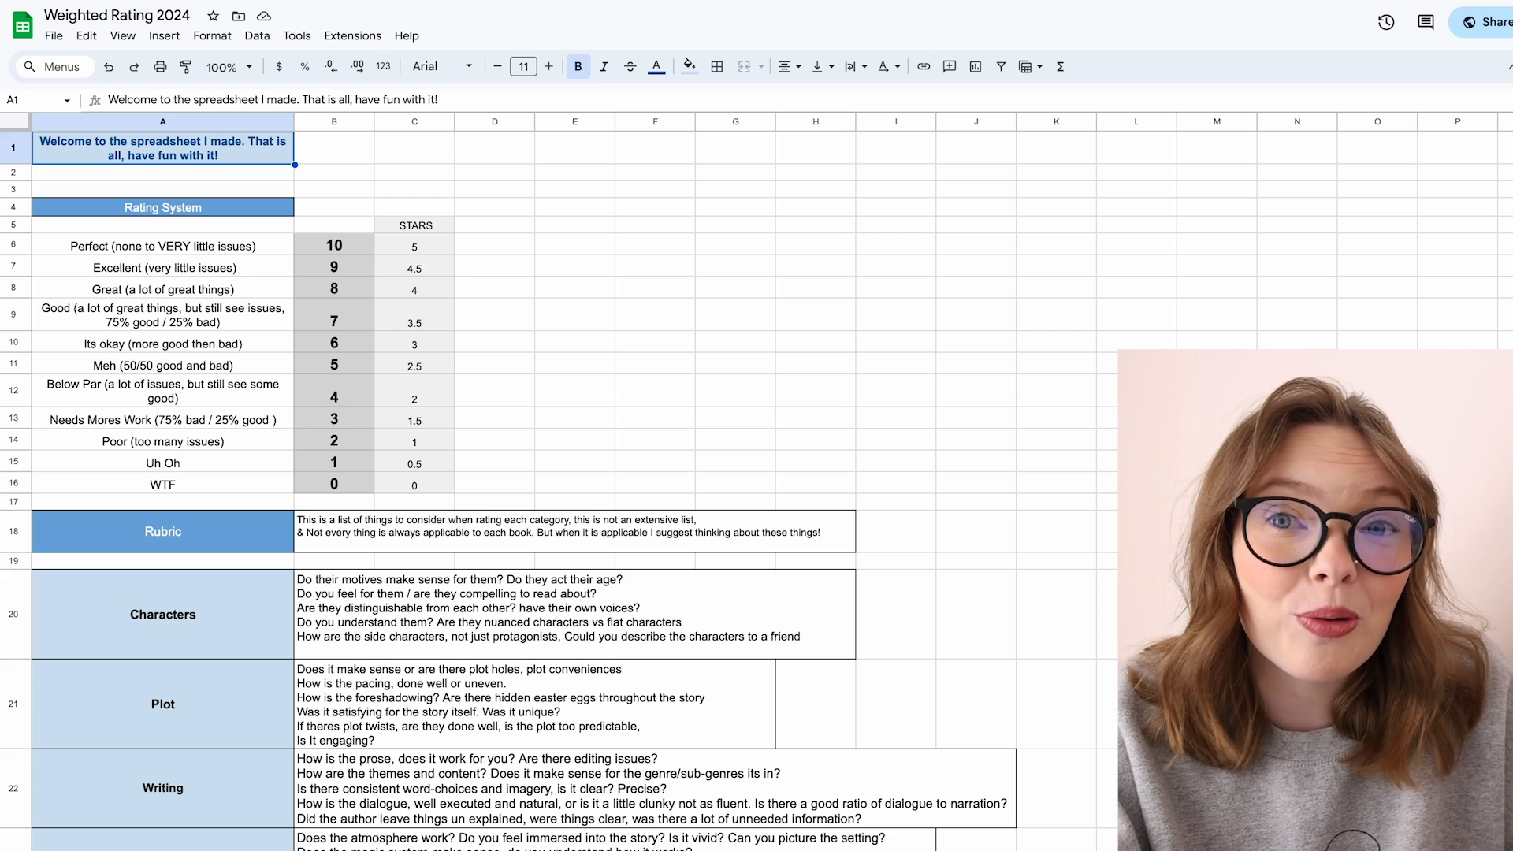
click(54, 35)
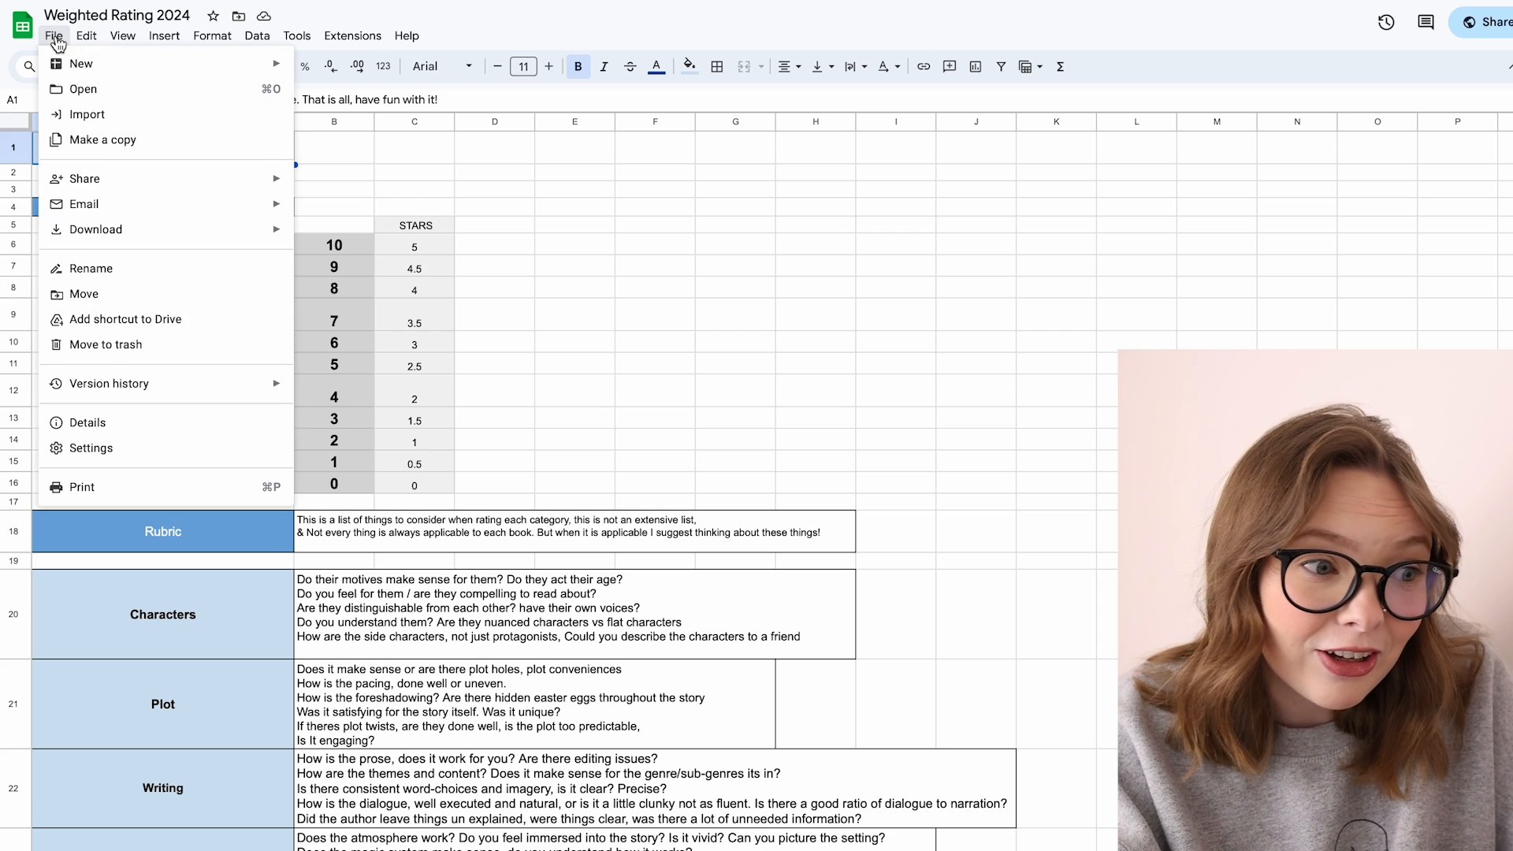
click(71, 144)
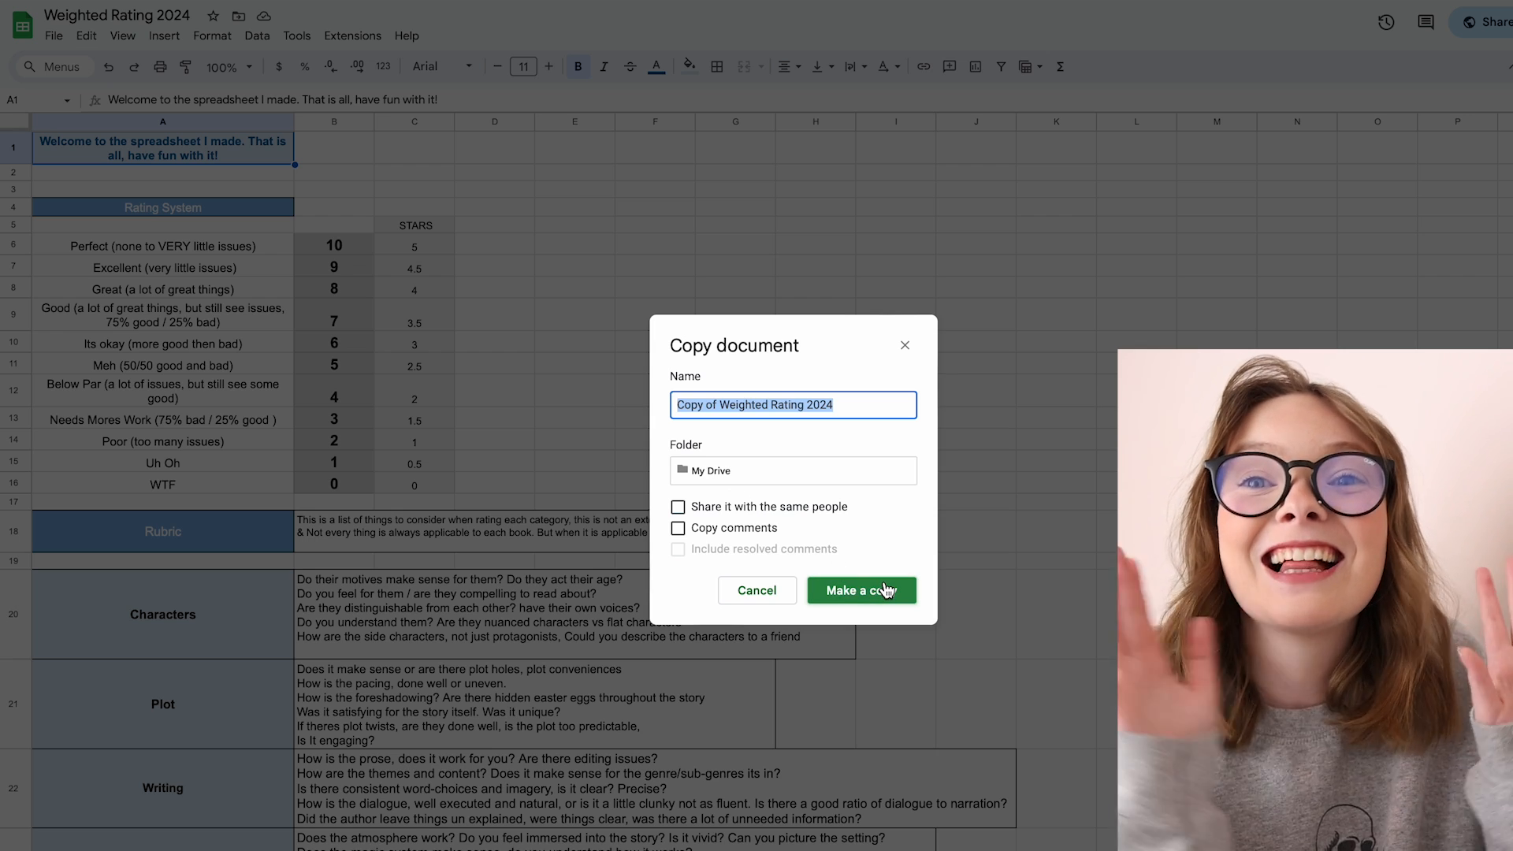
click(905, 346)
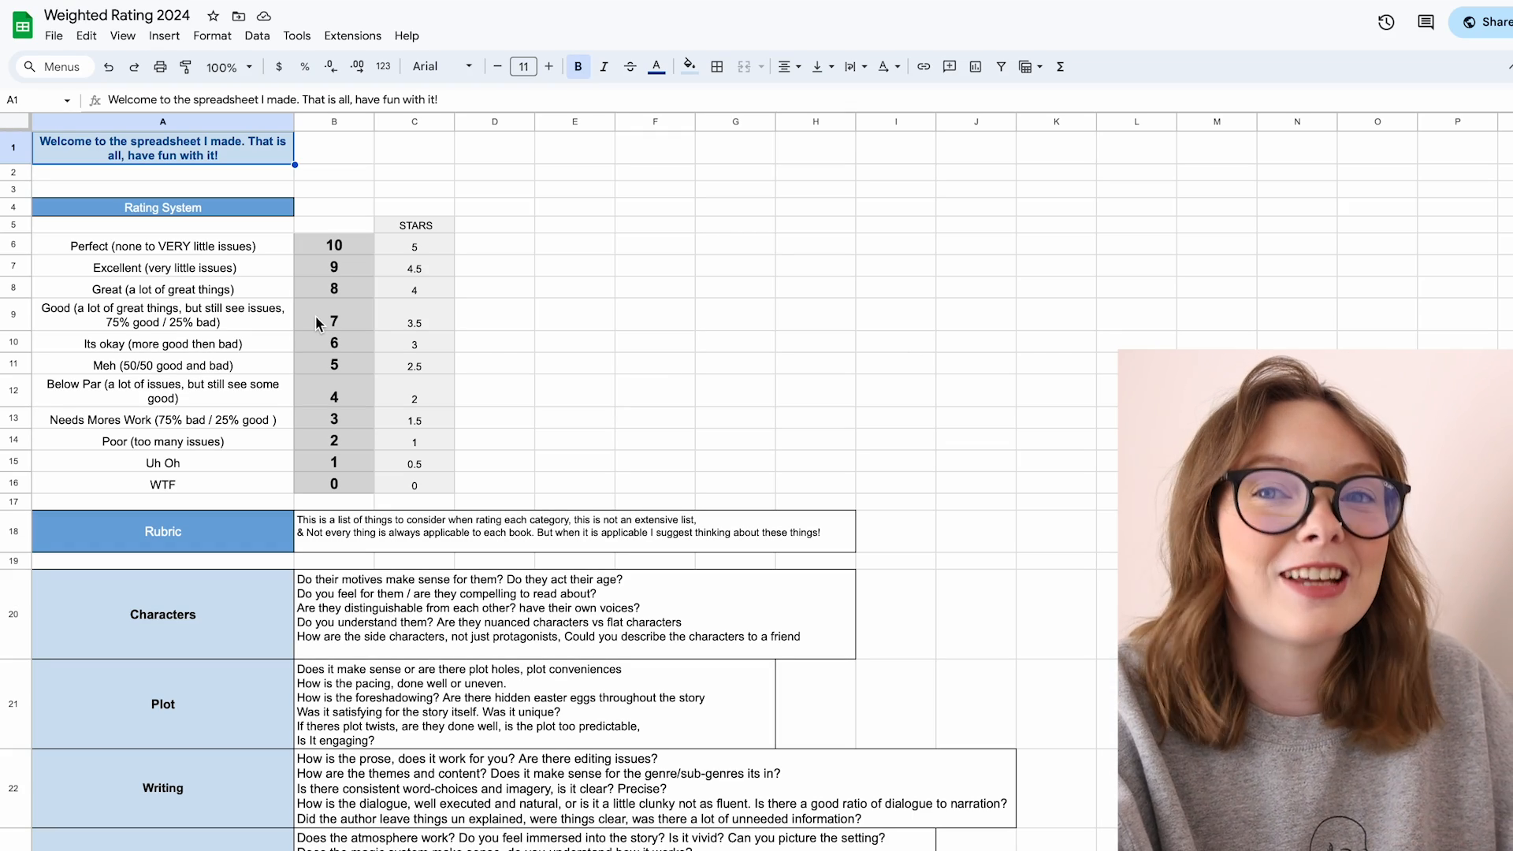
Step: Replace the Book entry in the first data row with Name
scroll(317, 323, down, 2)
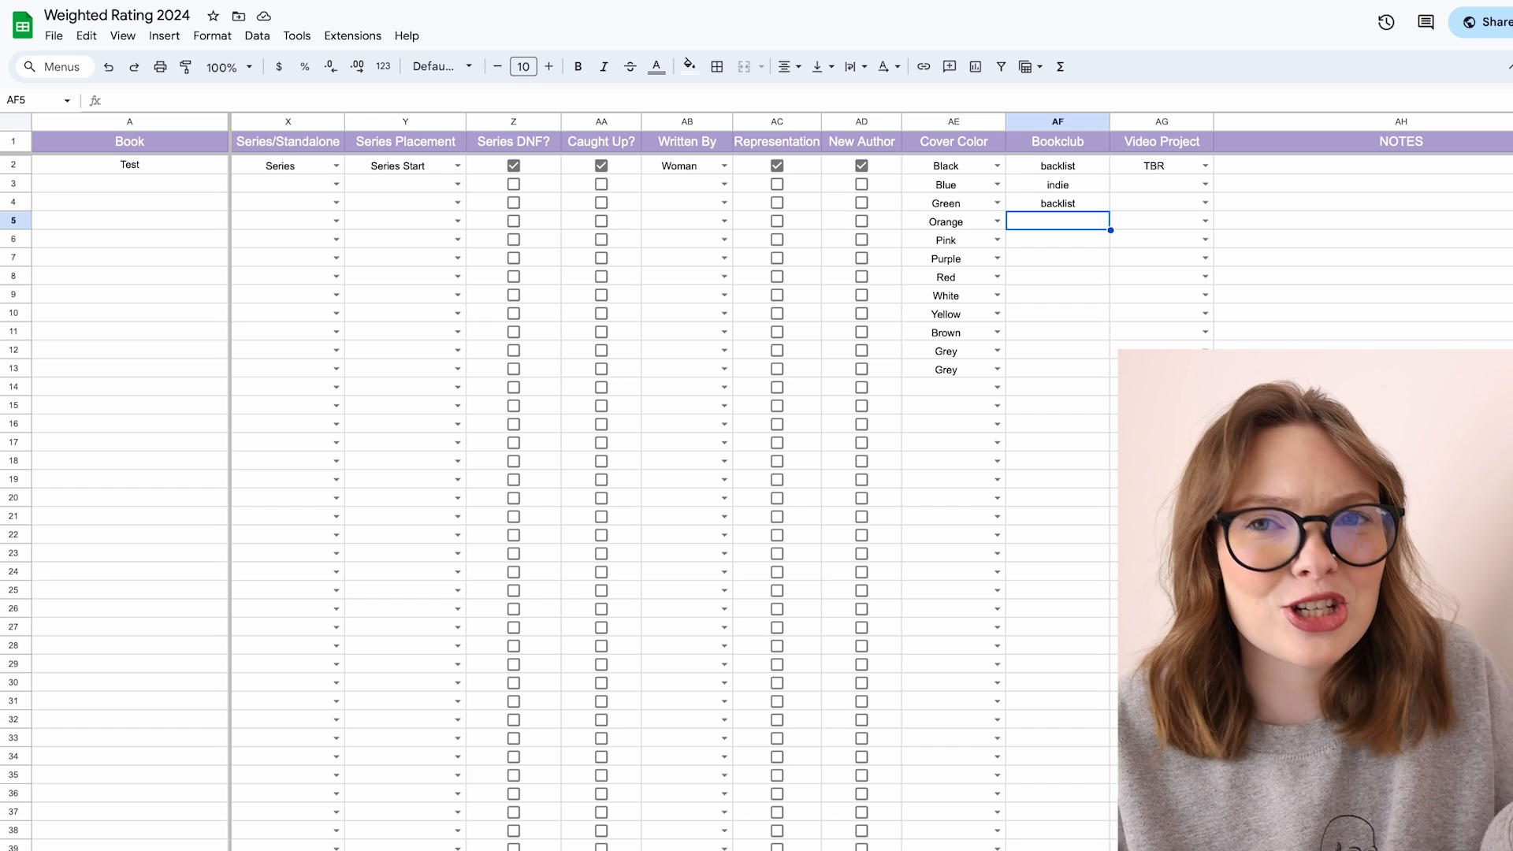
click(200, 166)
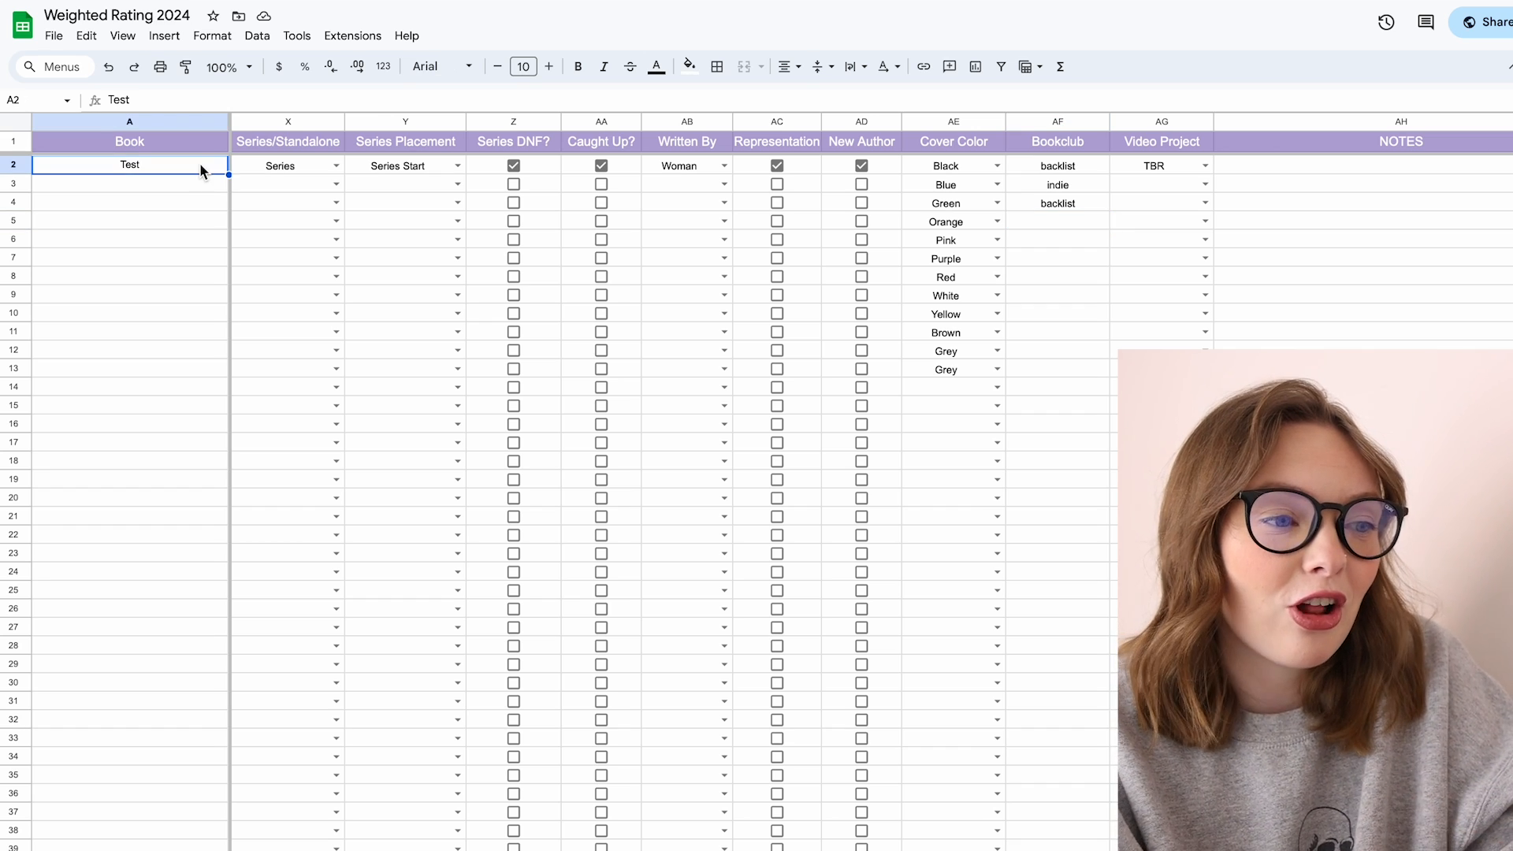
click(271, 165)
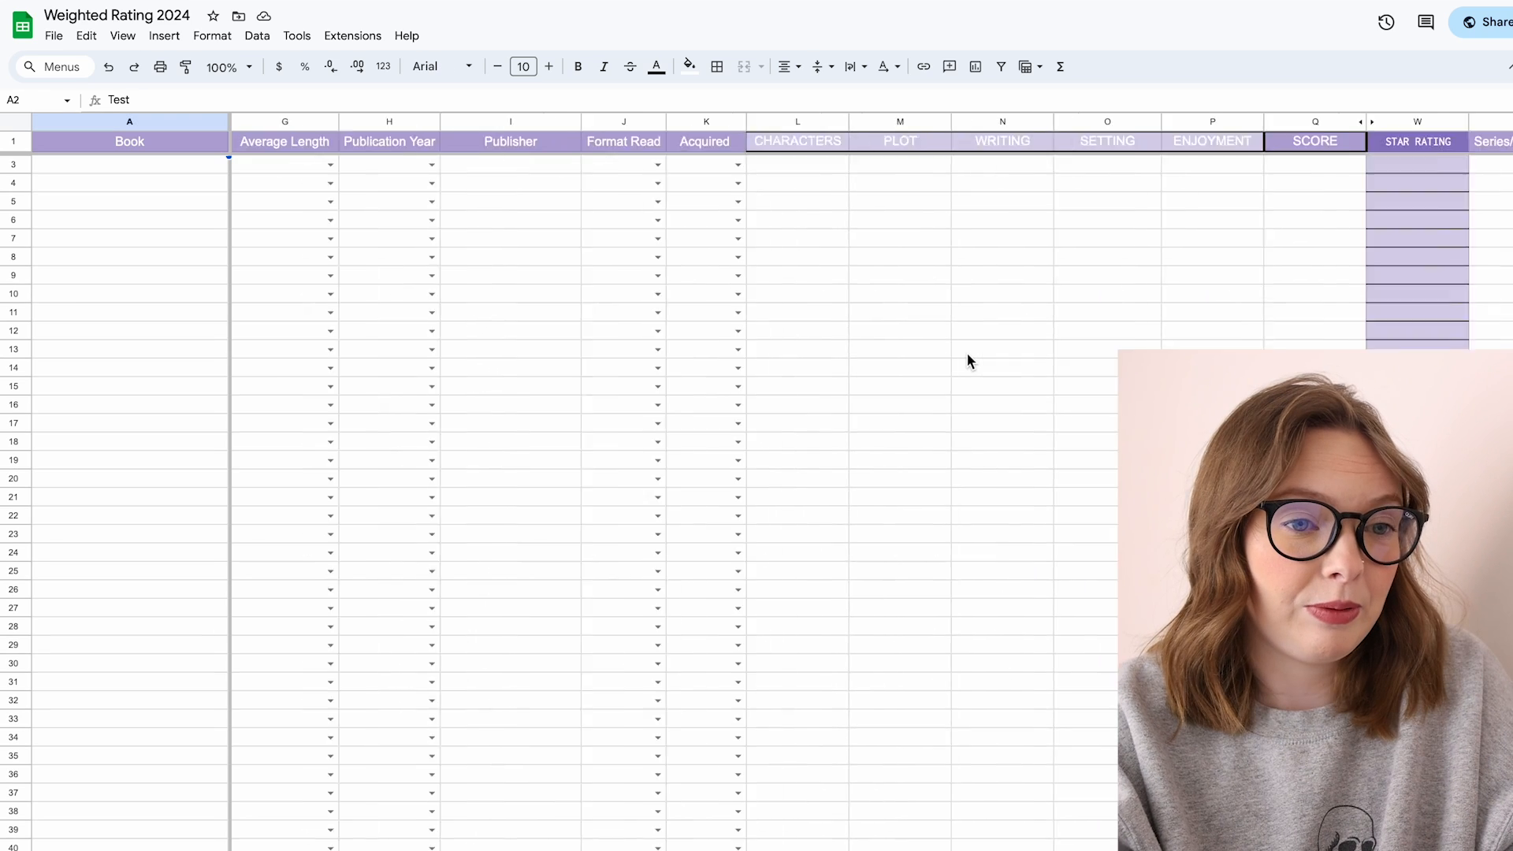
scroll(967, 353, left, 5)
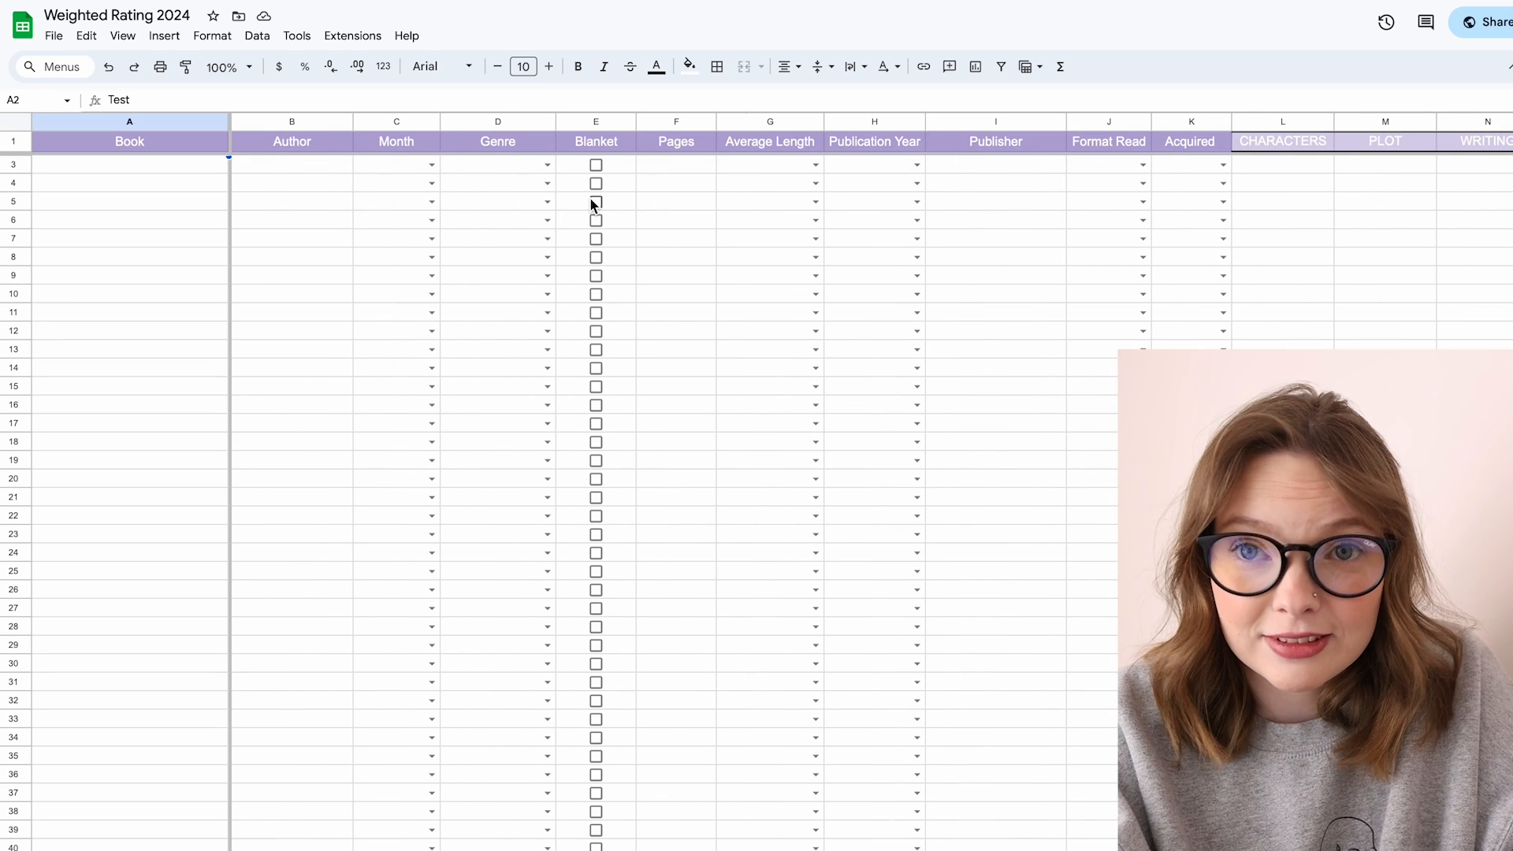
click(248, 177)
scroll(248, 177, up, 1)
click(187, 164)
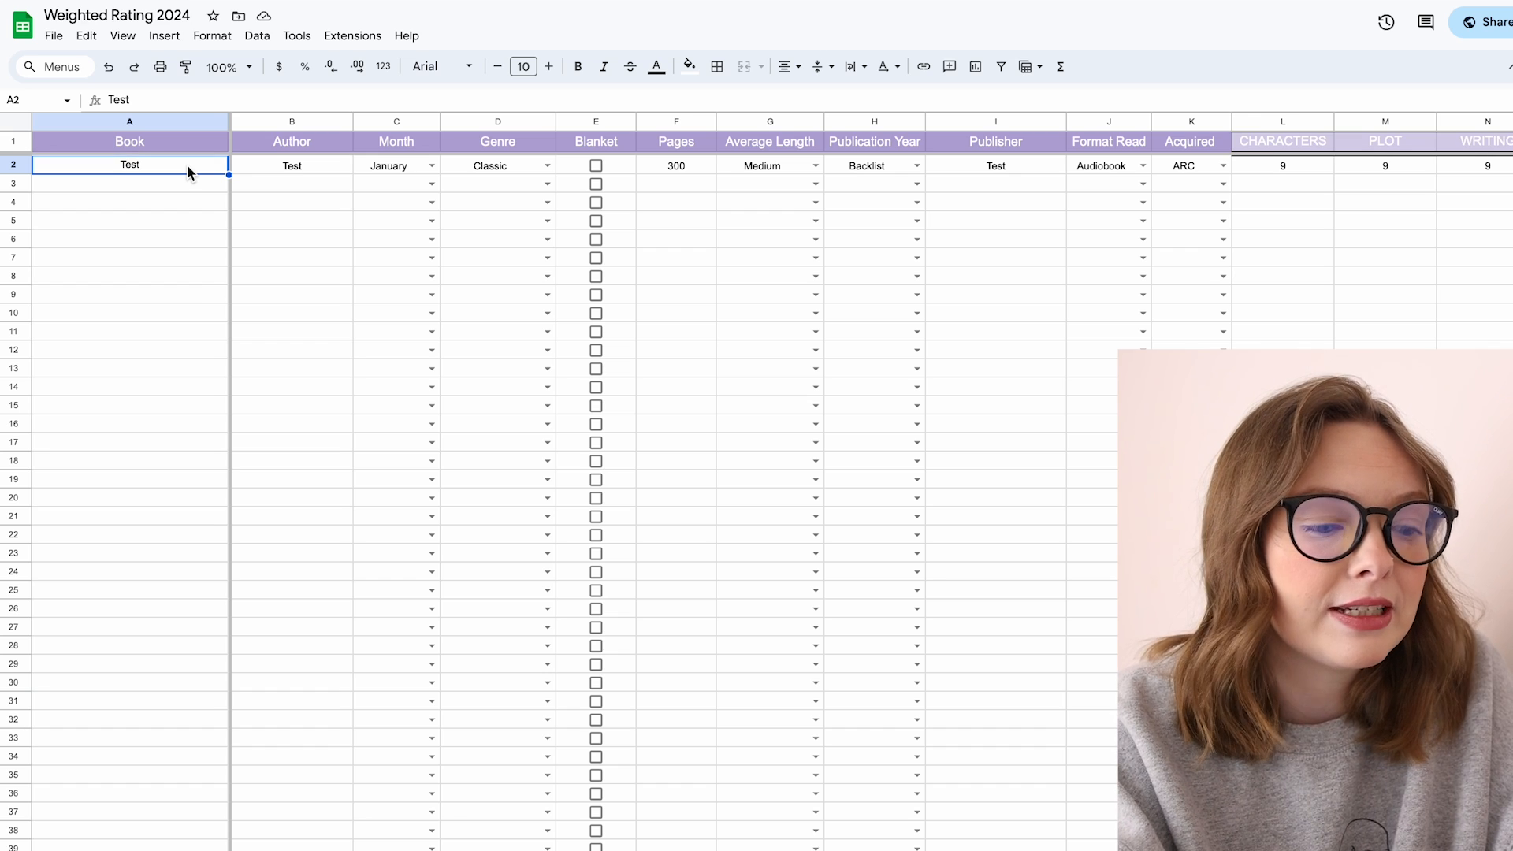
key(BackSpace)
text(Name)
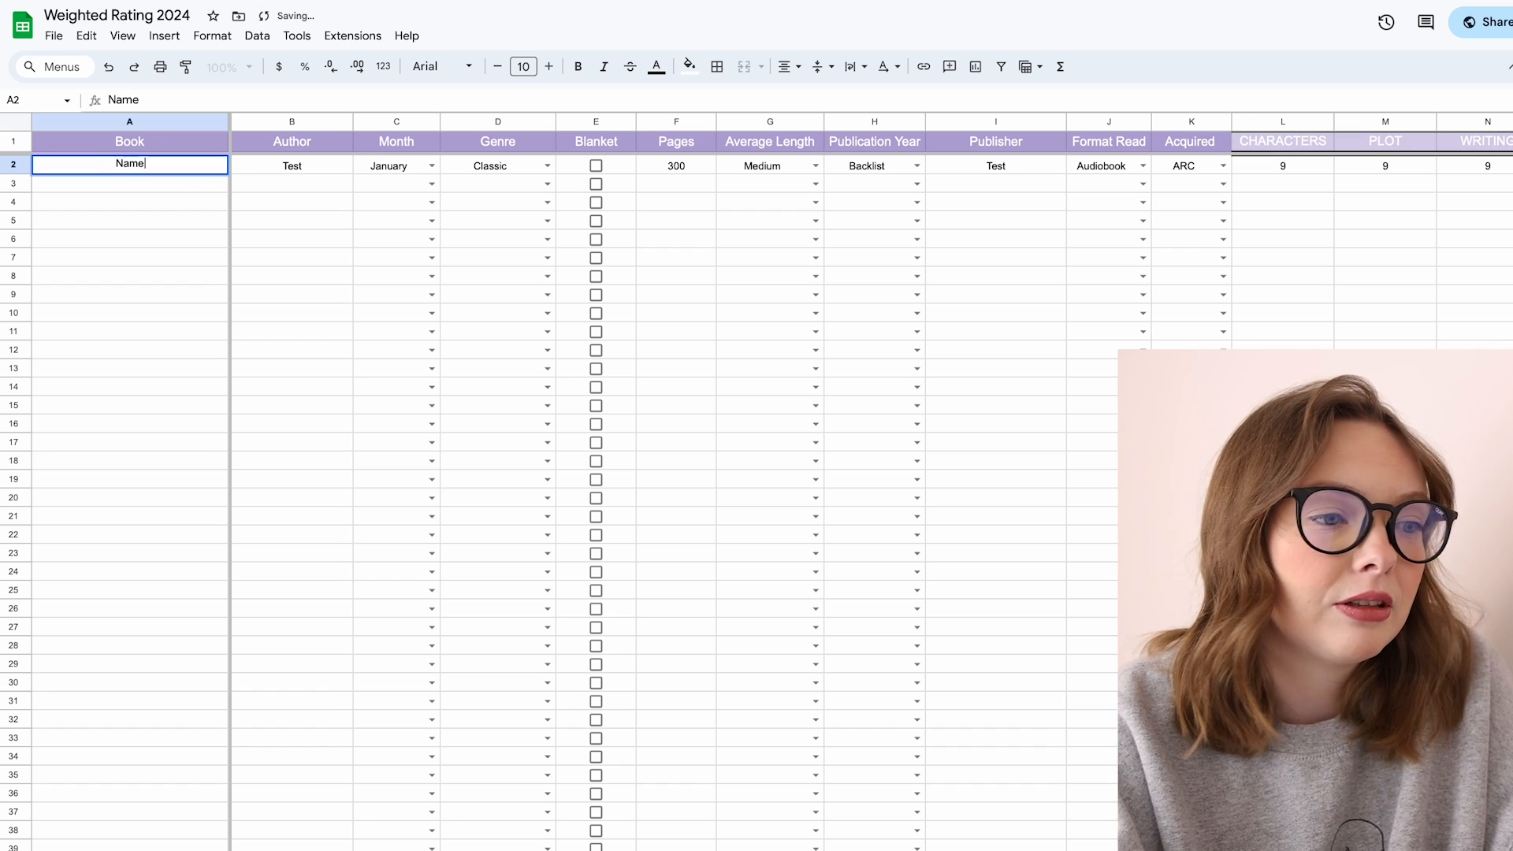
click(315, 168)
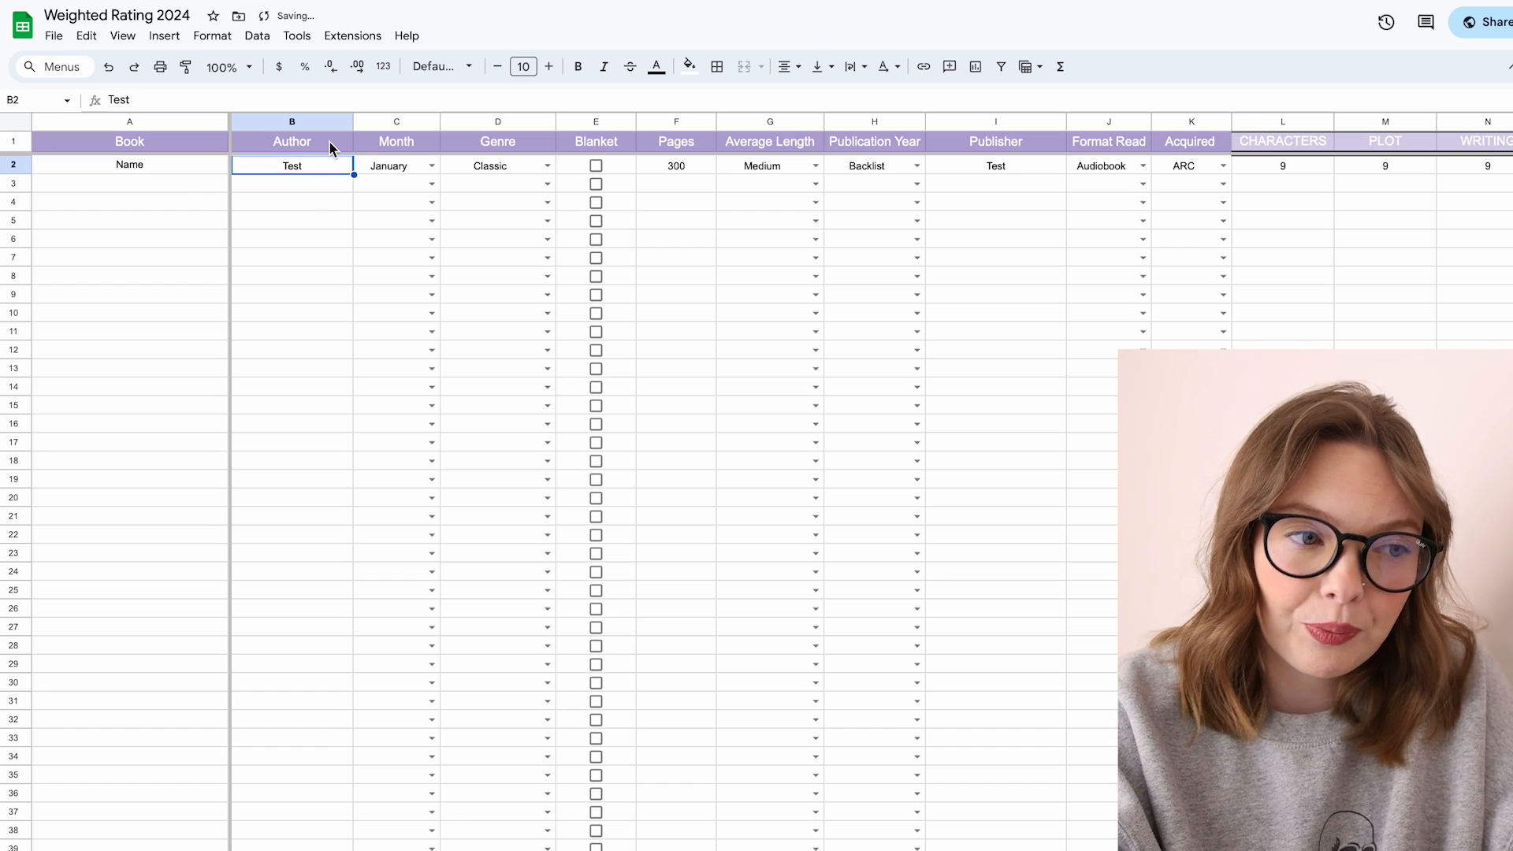
Step: Choose January in the Month dropdown for the first book row
click(429, 169)
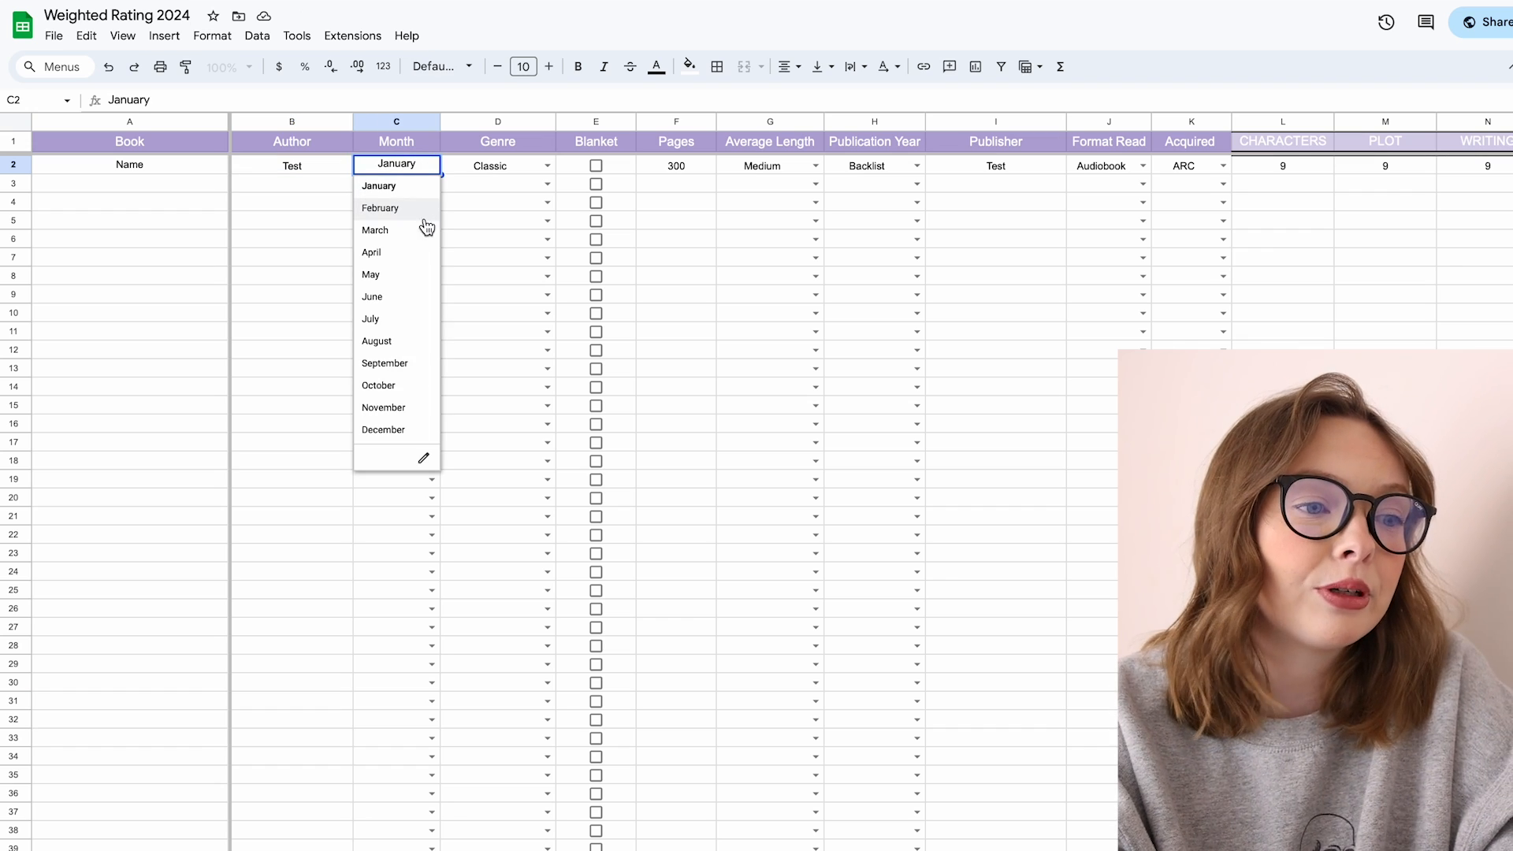
click(430, 193)
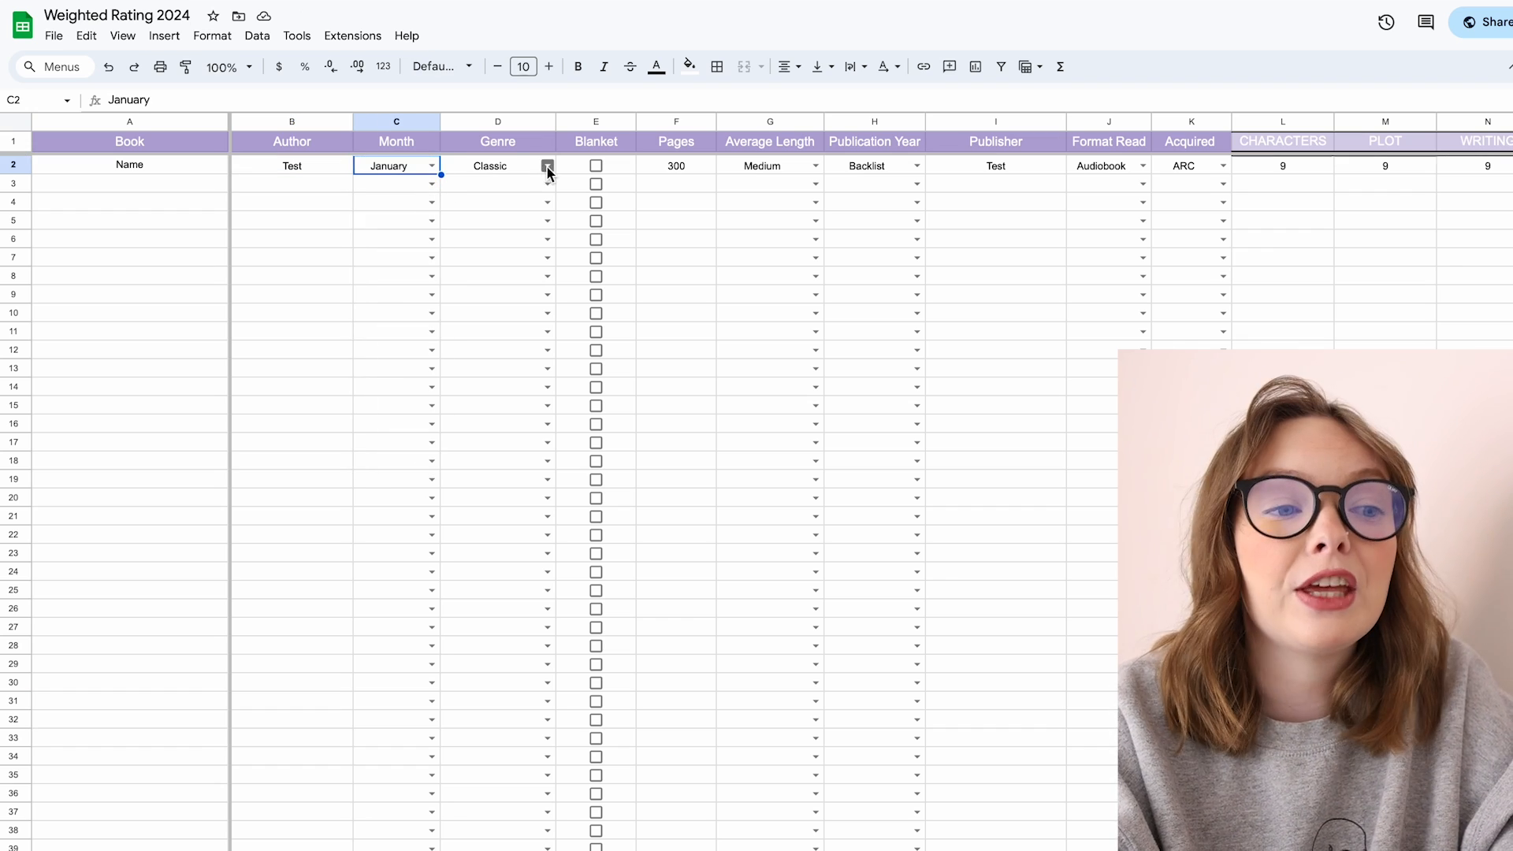
Step: Review the Genre dropdown's data validation rule and its list of genre items, and the Month options
click(549, 166)
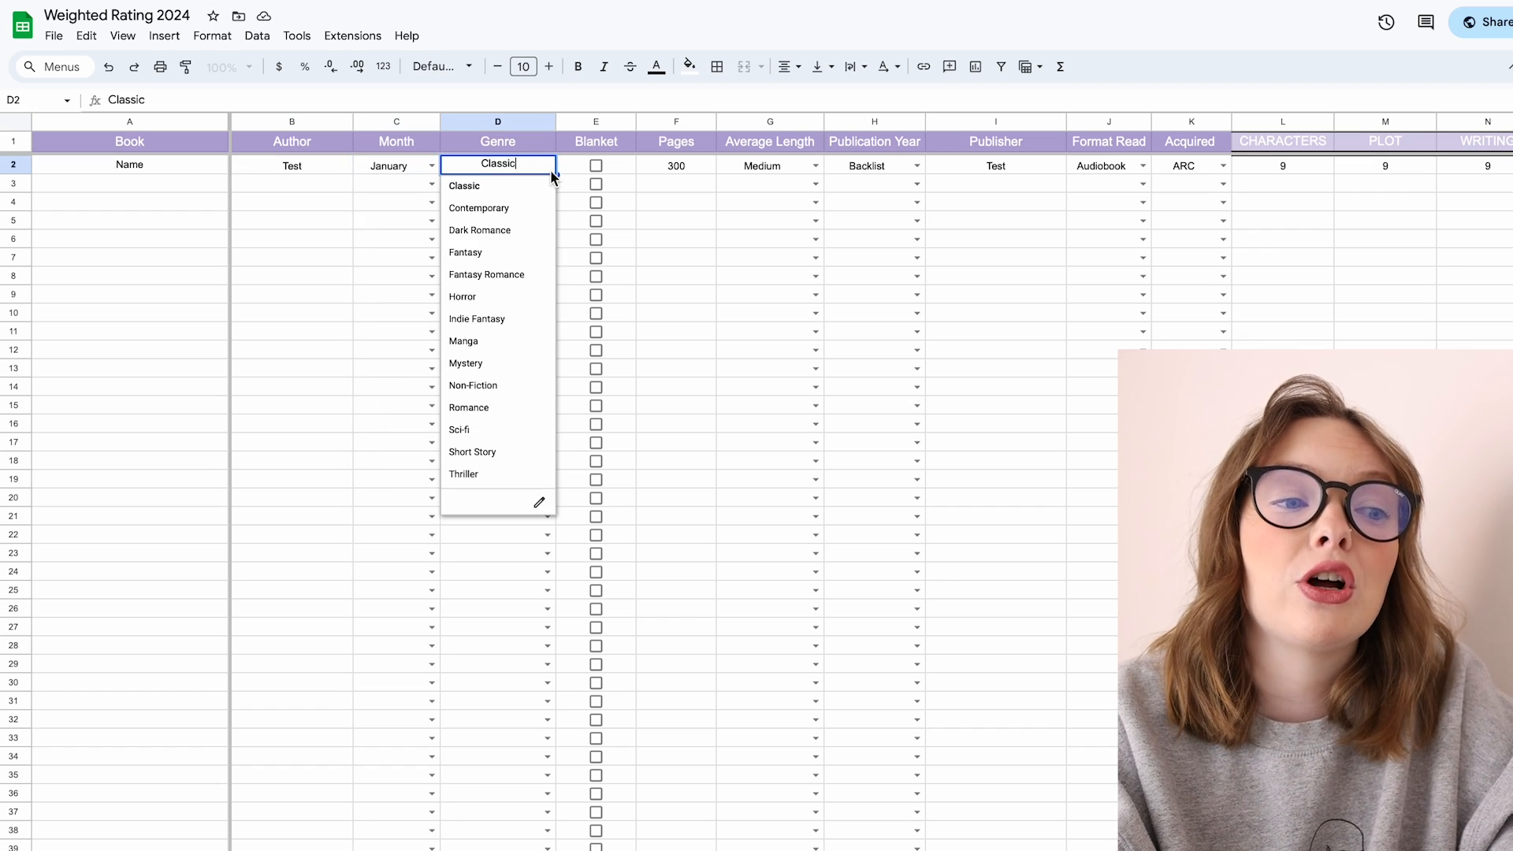
click(542, 504)
scroll(1436, 436, down, 2)
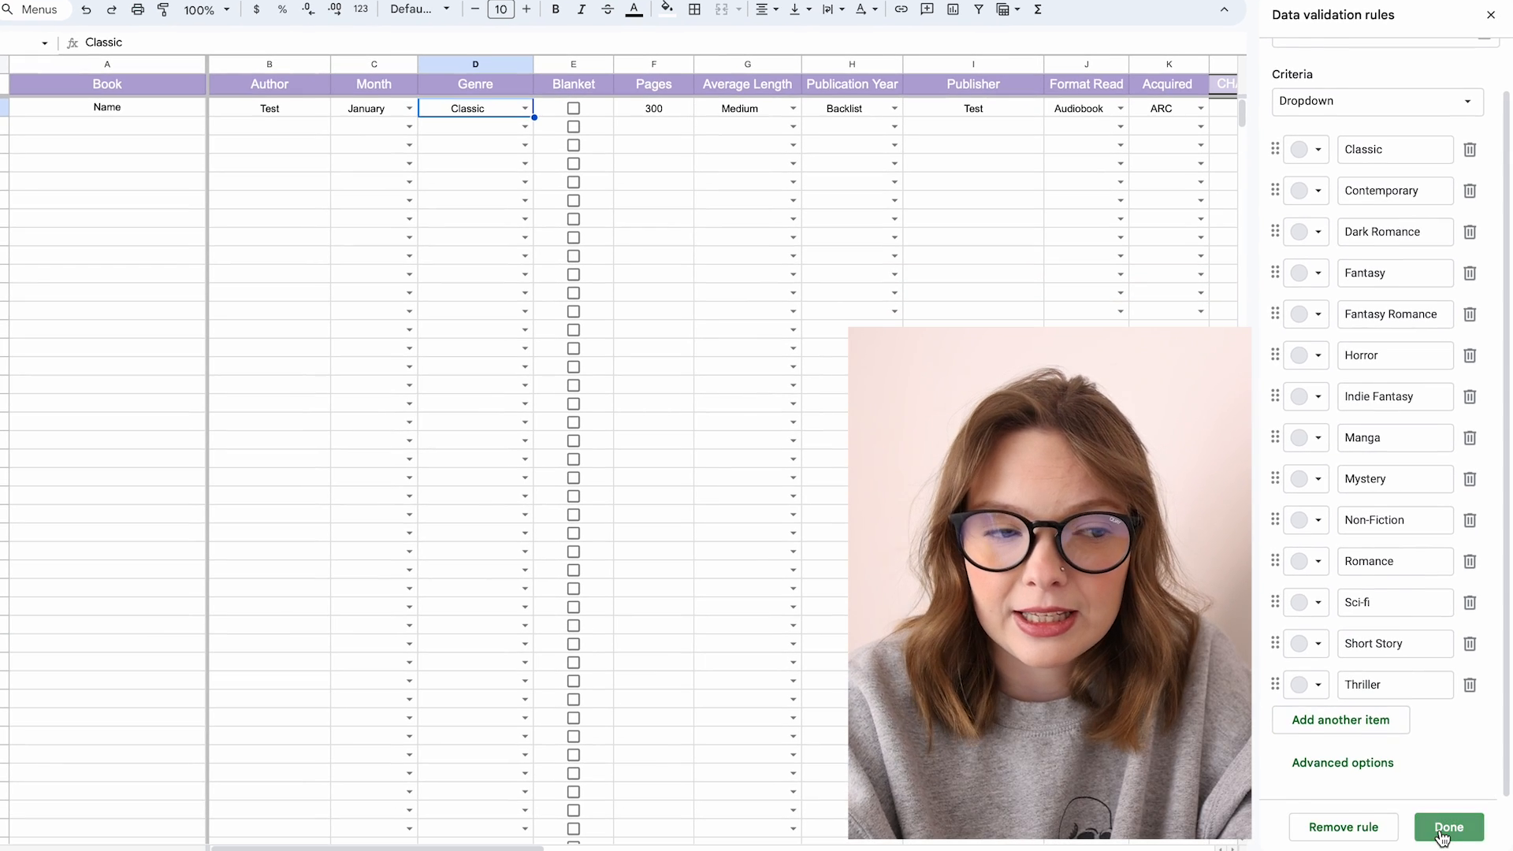
click(1443, 831)
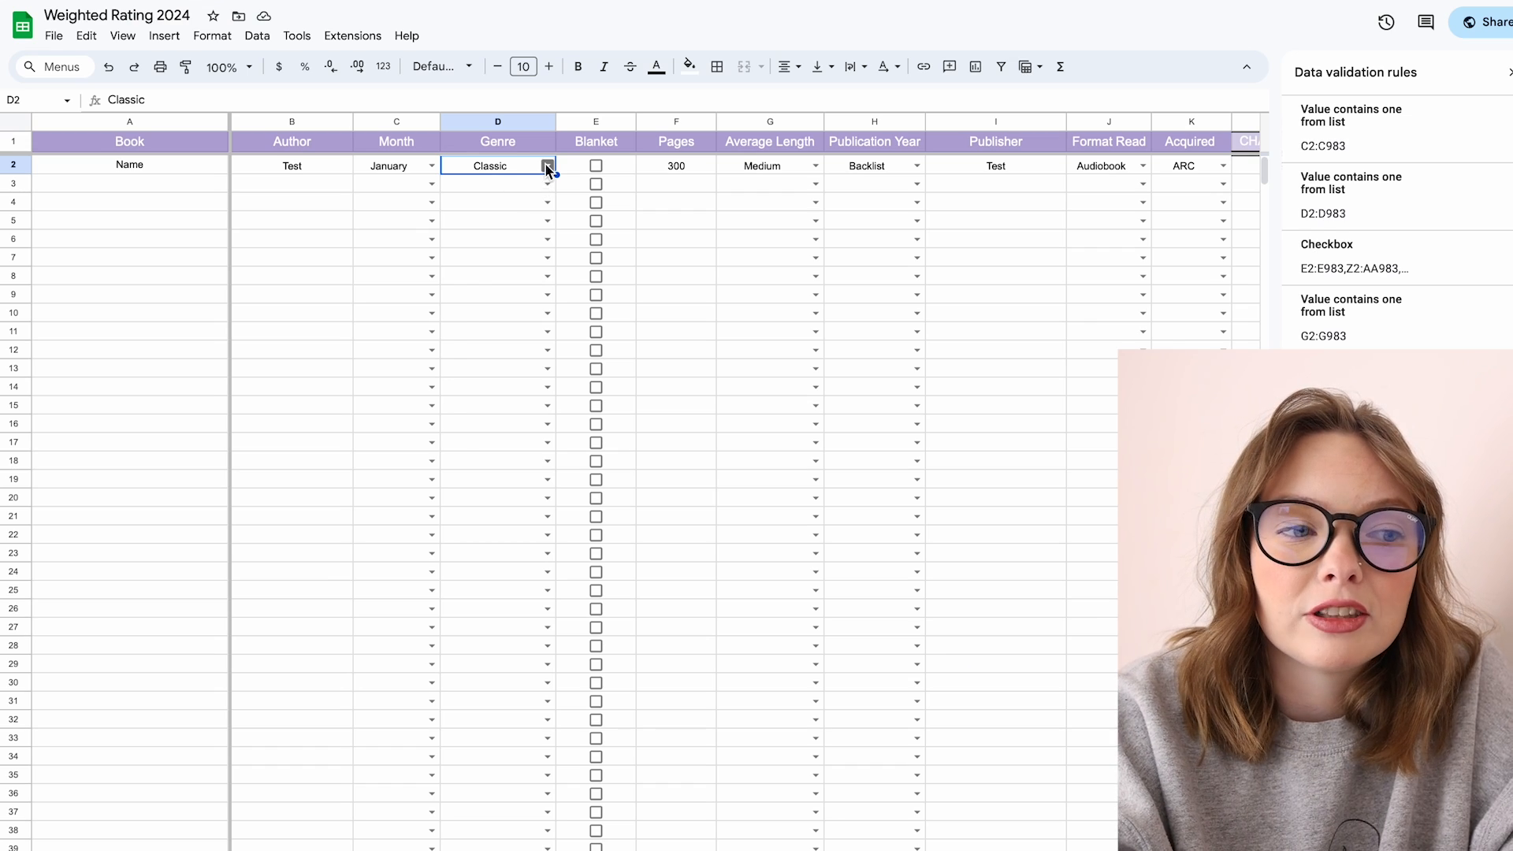
click(525, 108)
click(432, 166)
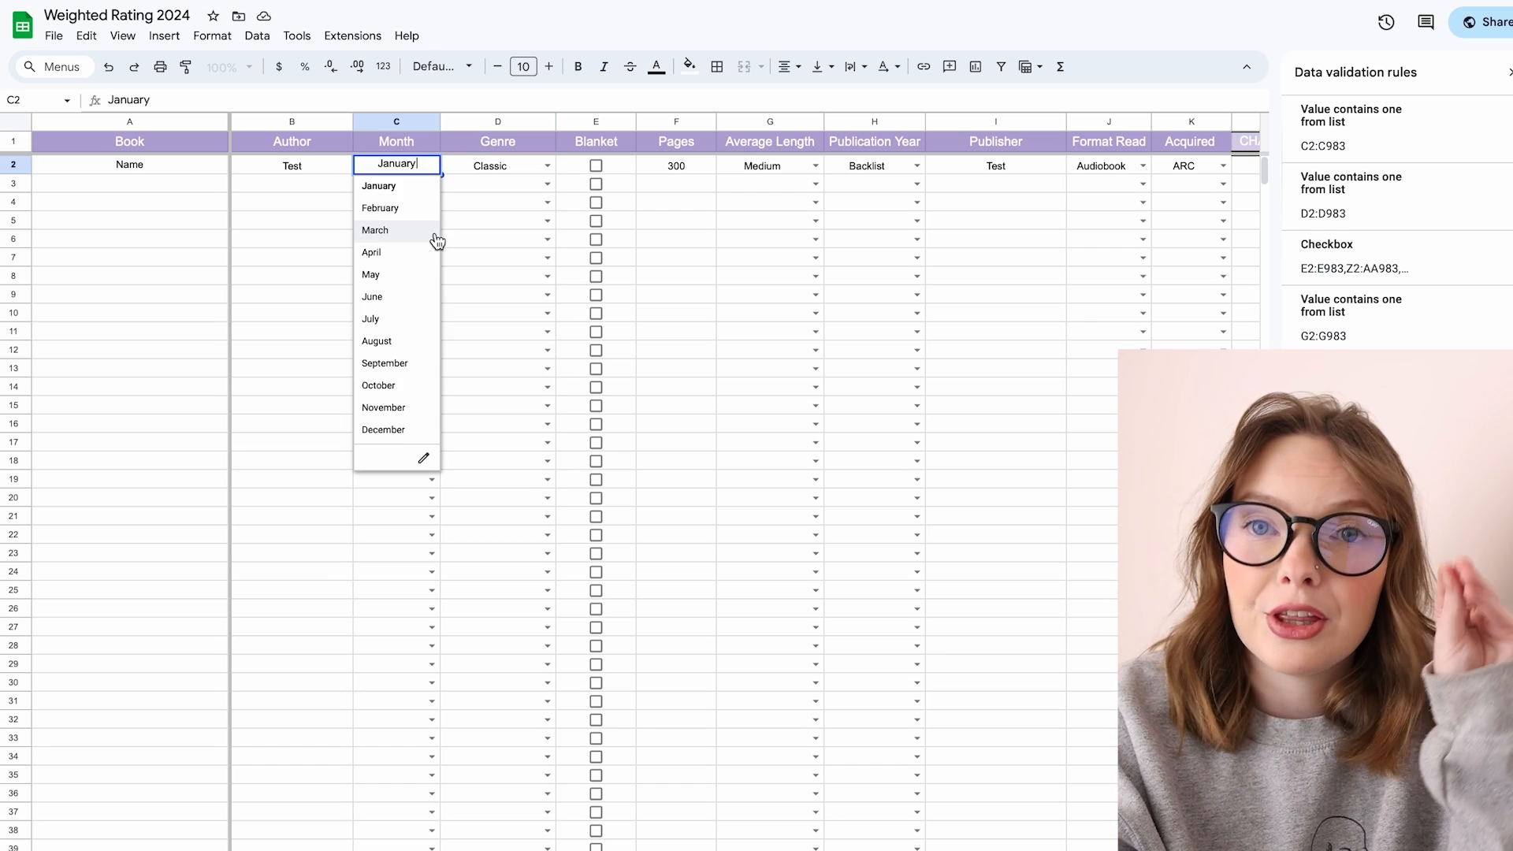
click(528, 209)
Step: Tick and then untick the Blanket checkboxes in rows 2 to 4
click(615, 165)
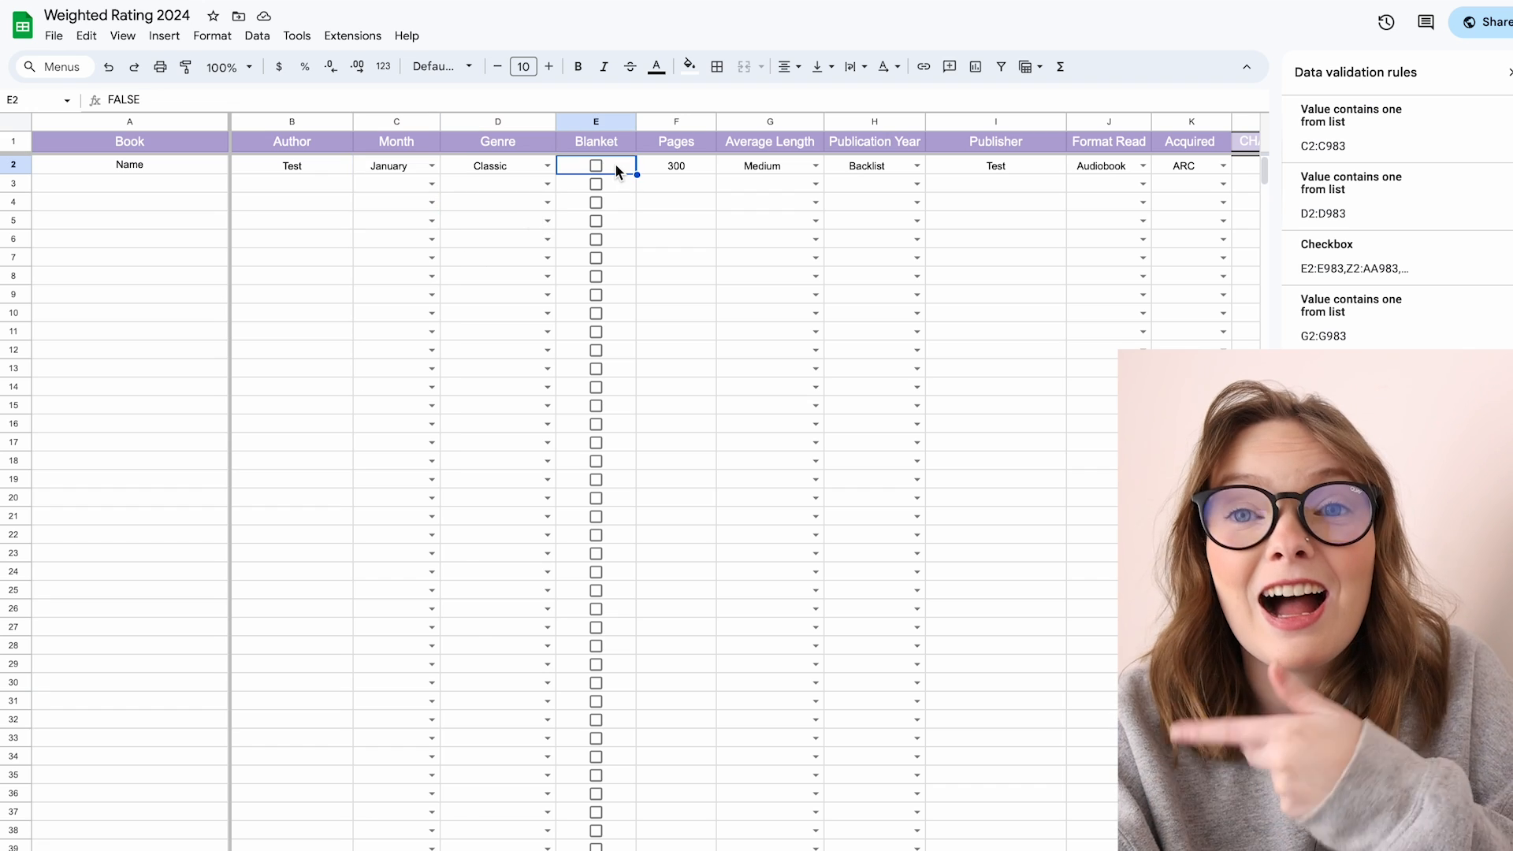
click(596, 167)
click(597, 186)
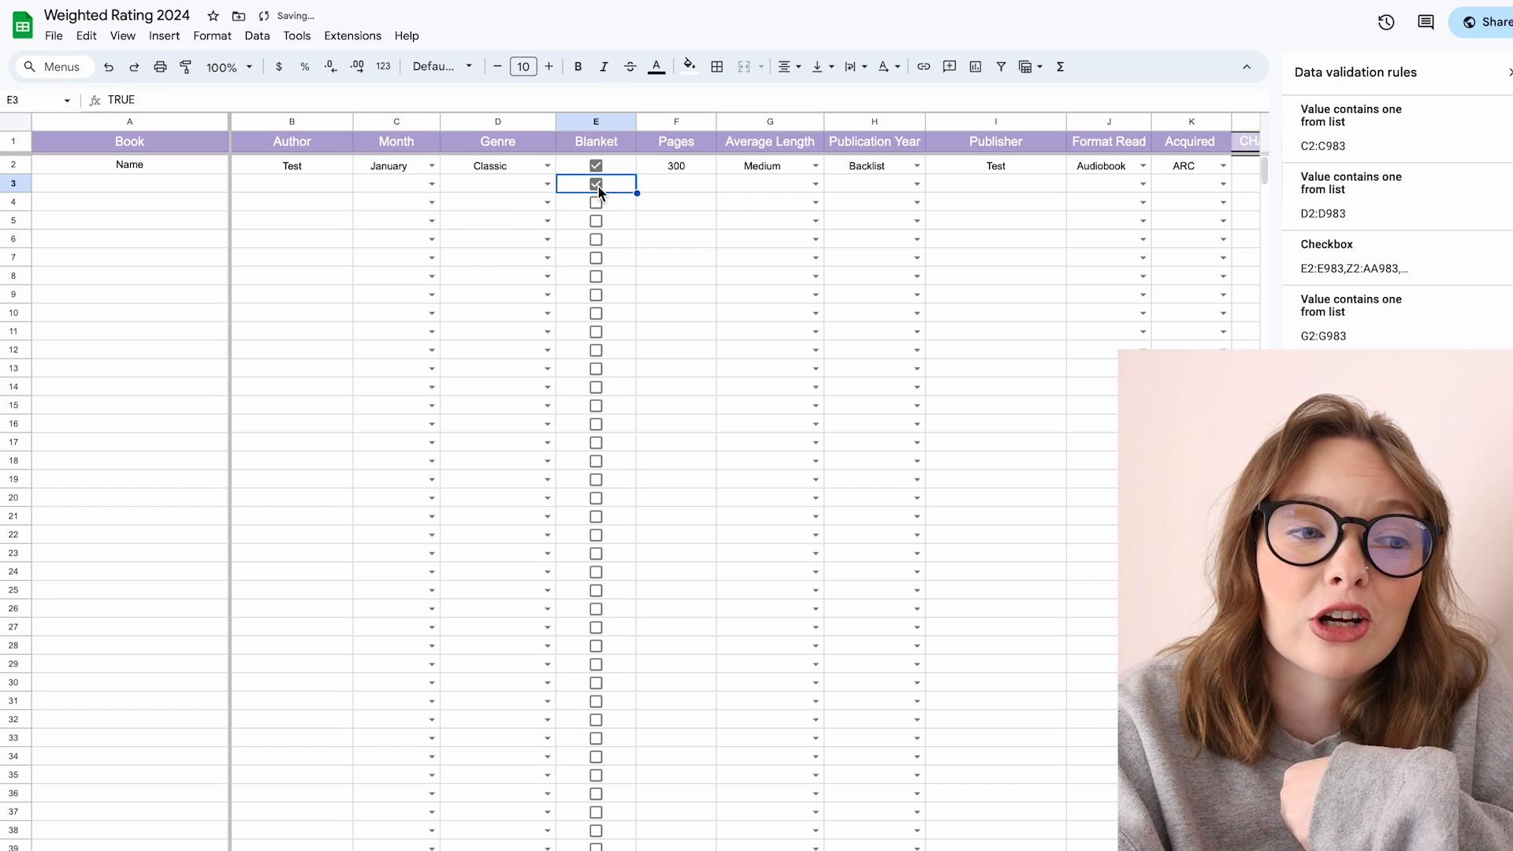
click(596, 203)
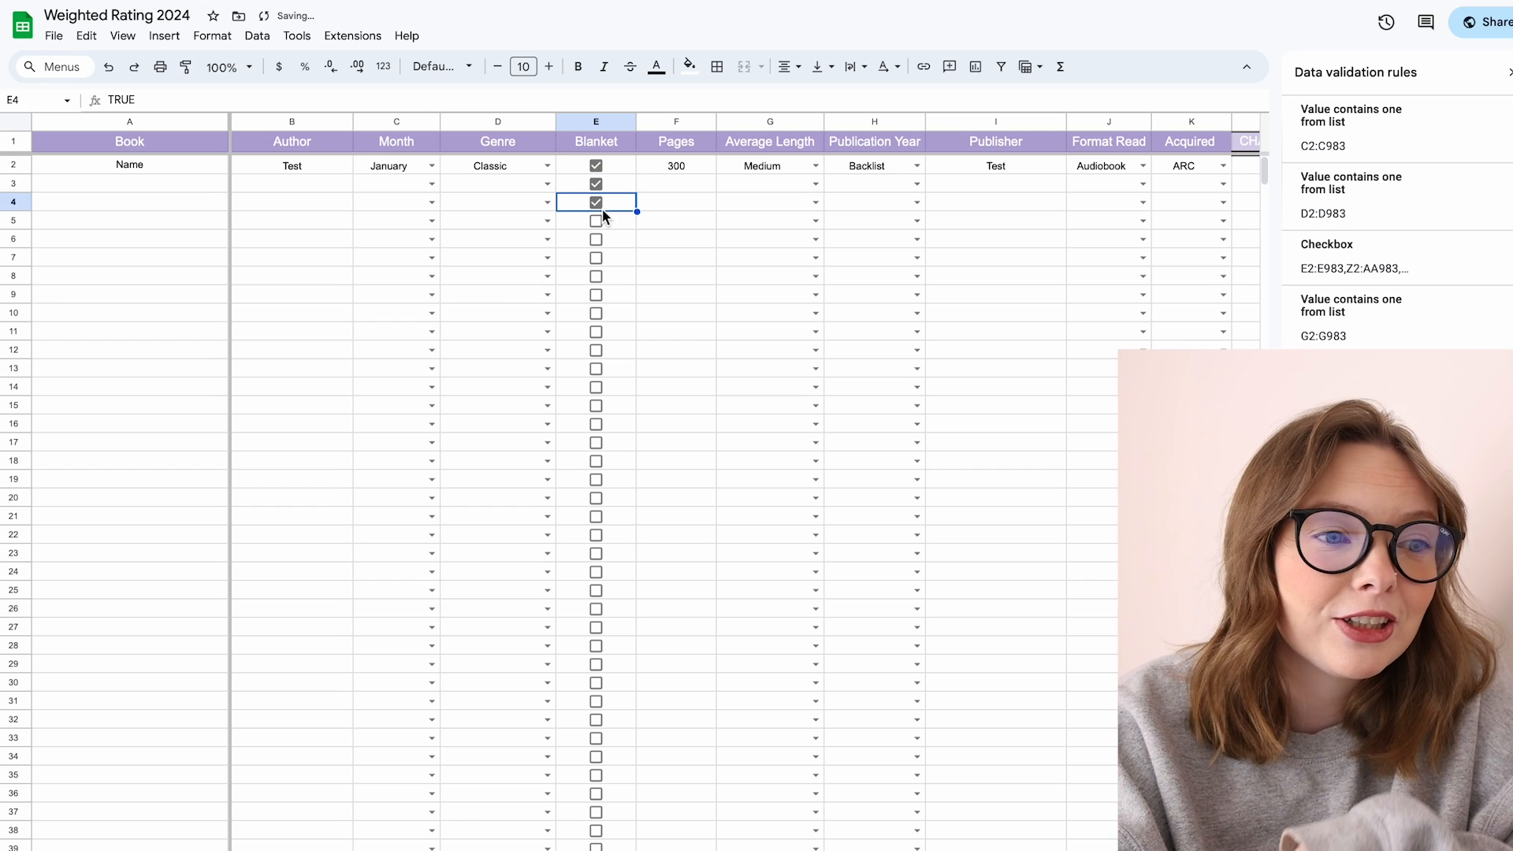
click(597, 166)
click(596, 185)
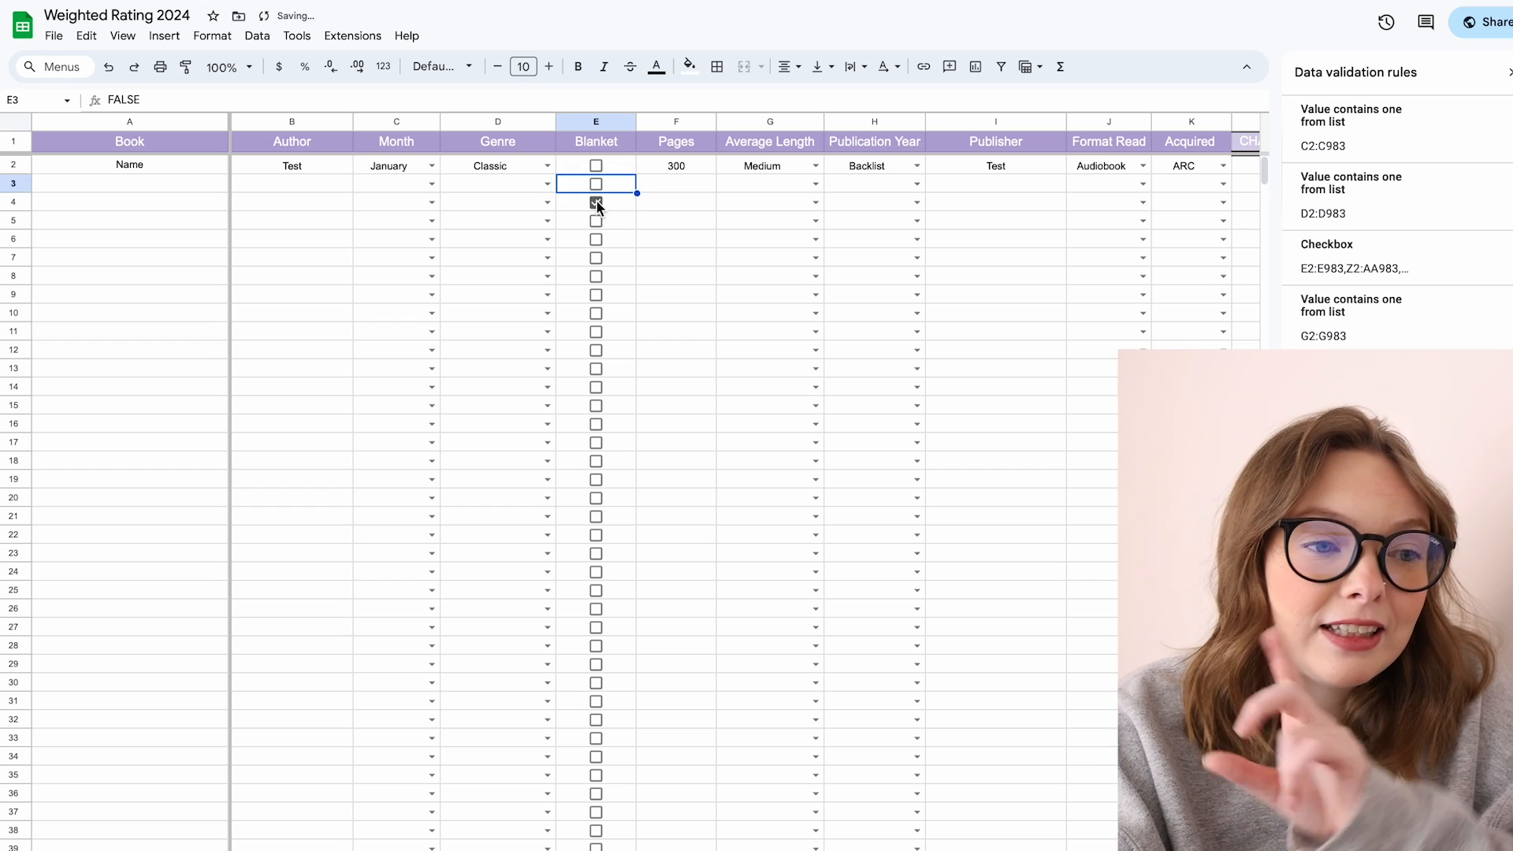
click(597, 204)
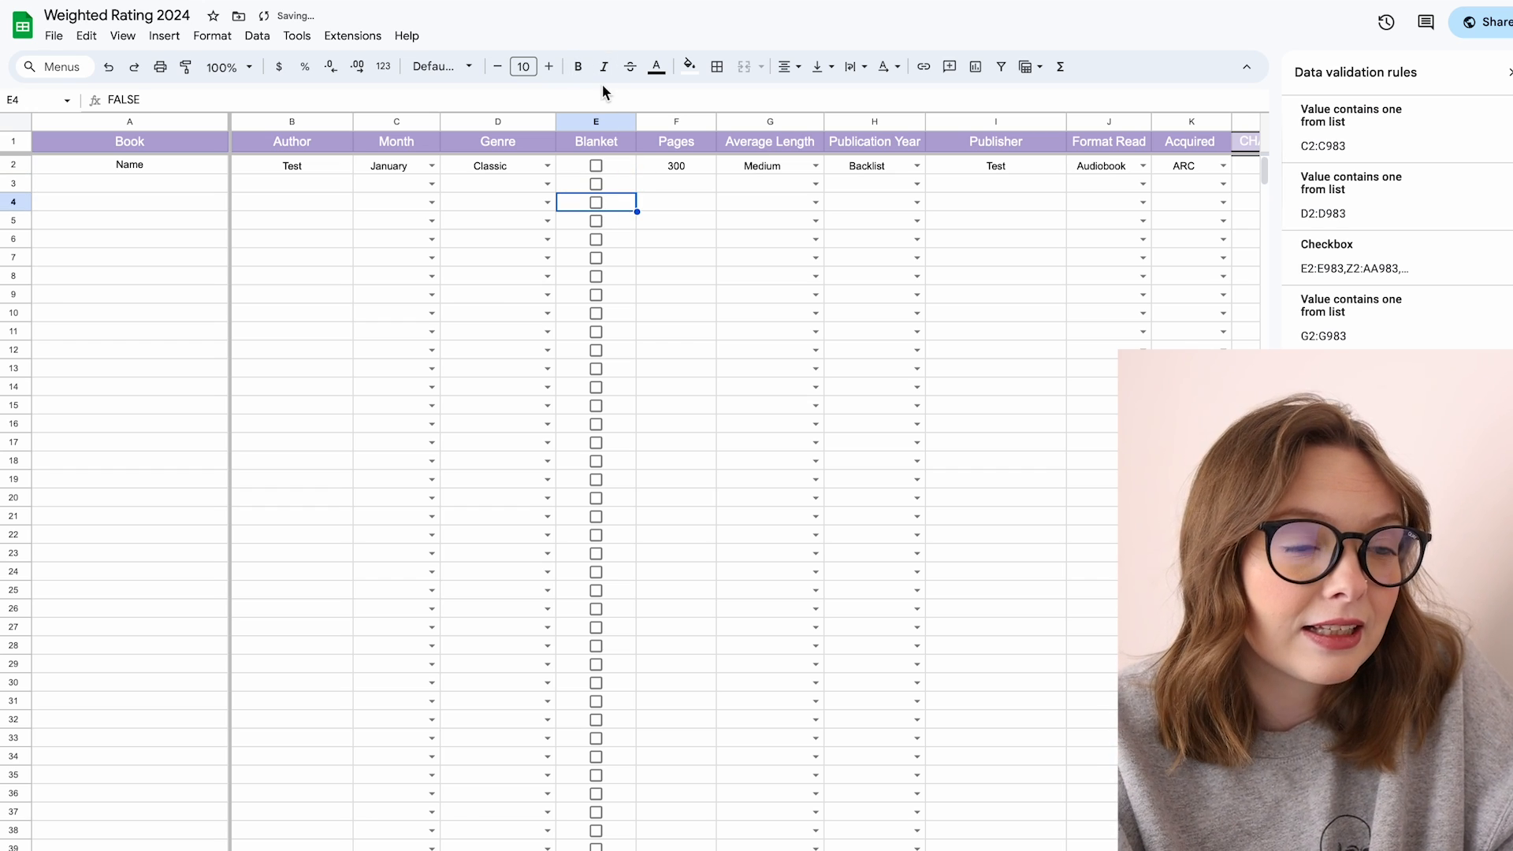
Step: Hide the Blanket column and then unhide it
right_click(604, 120)
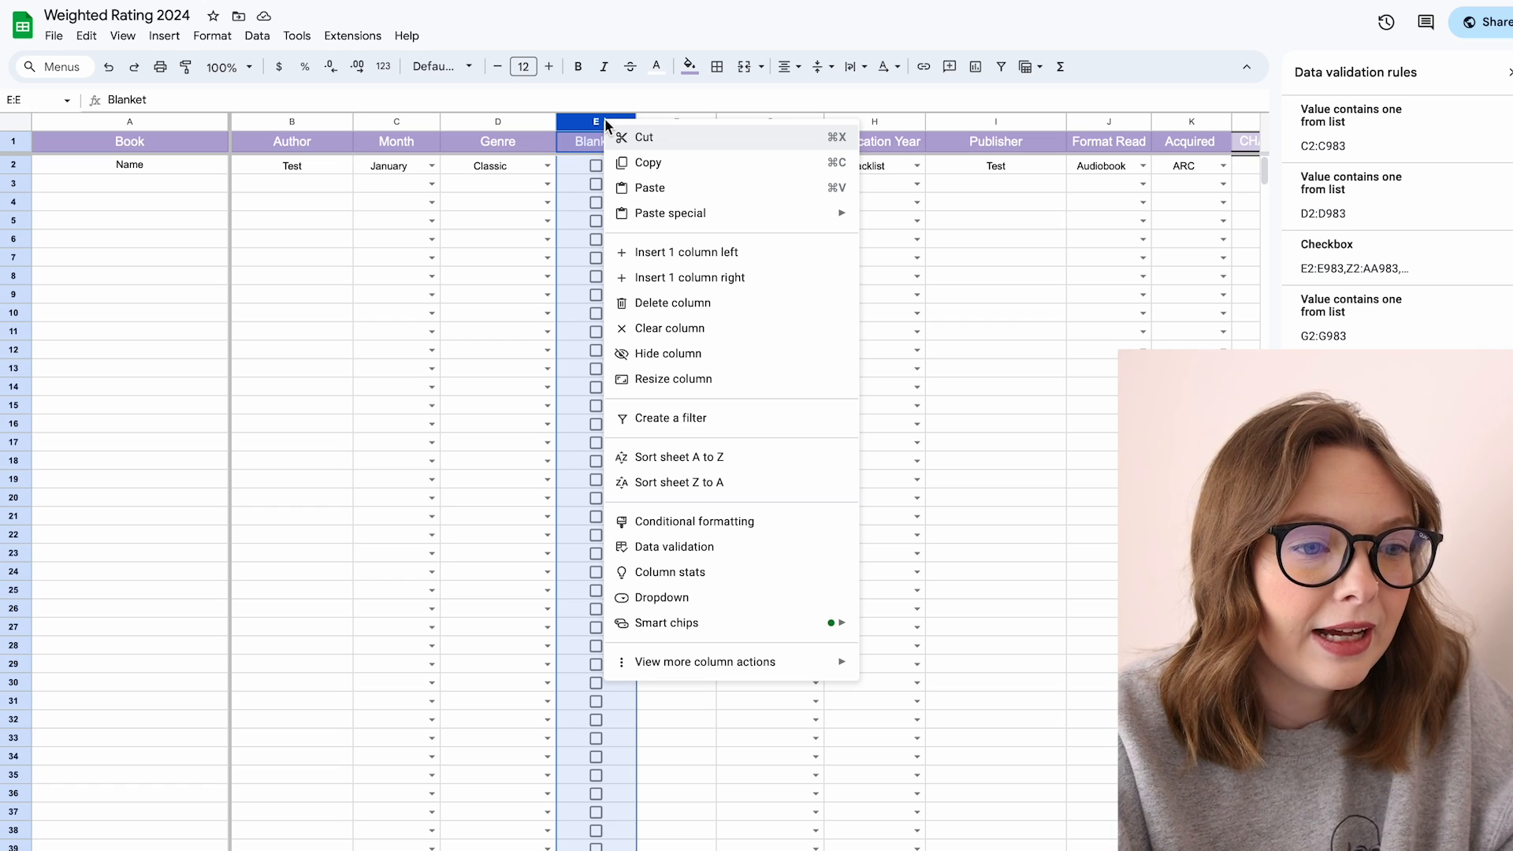
click(717, 354)
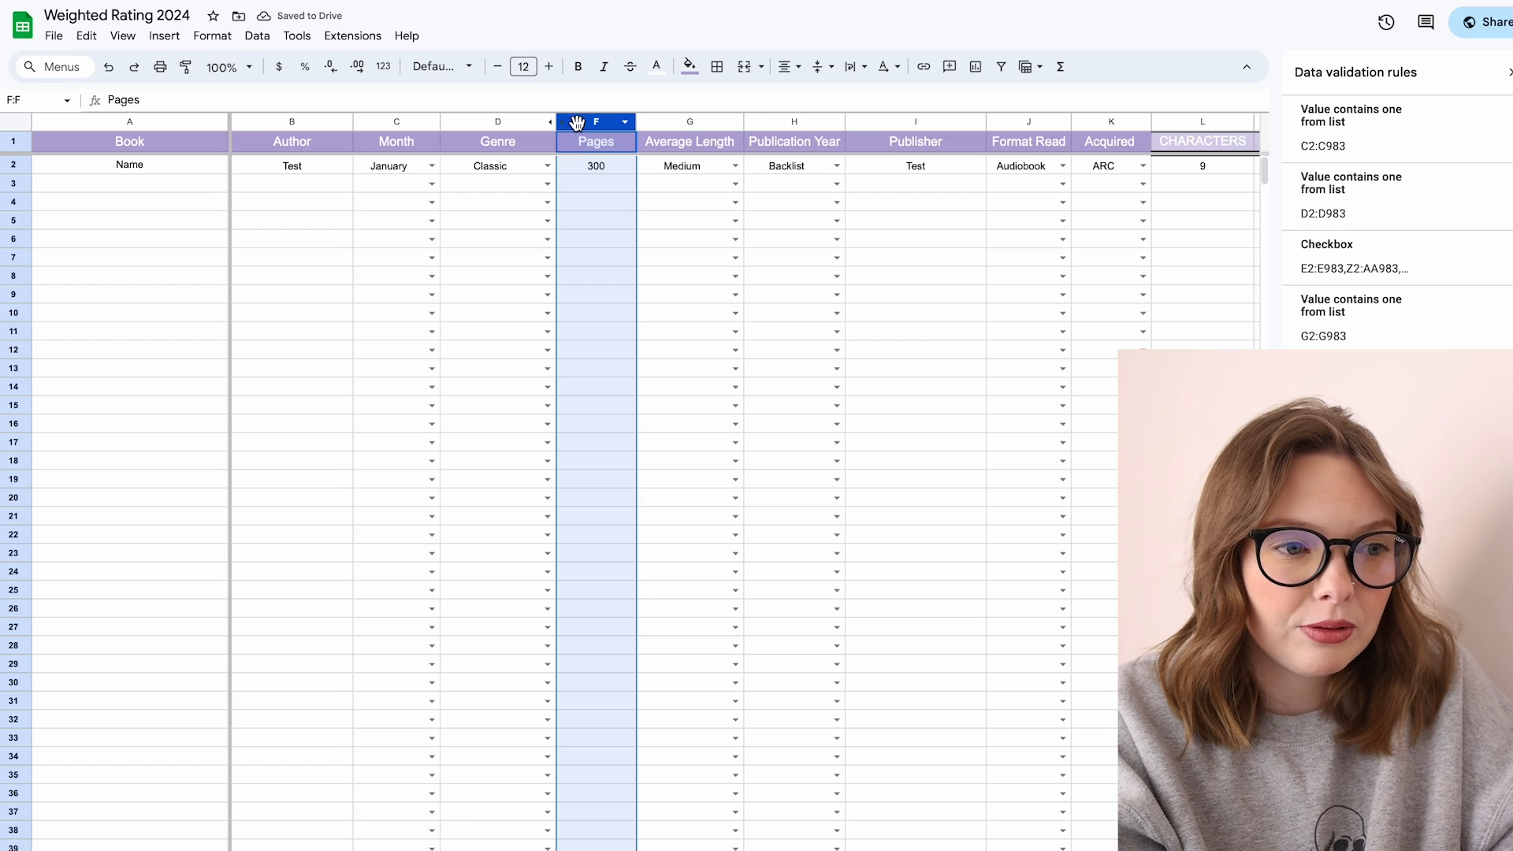
click(398, 121)
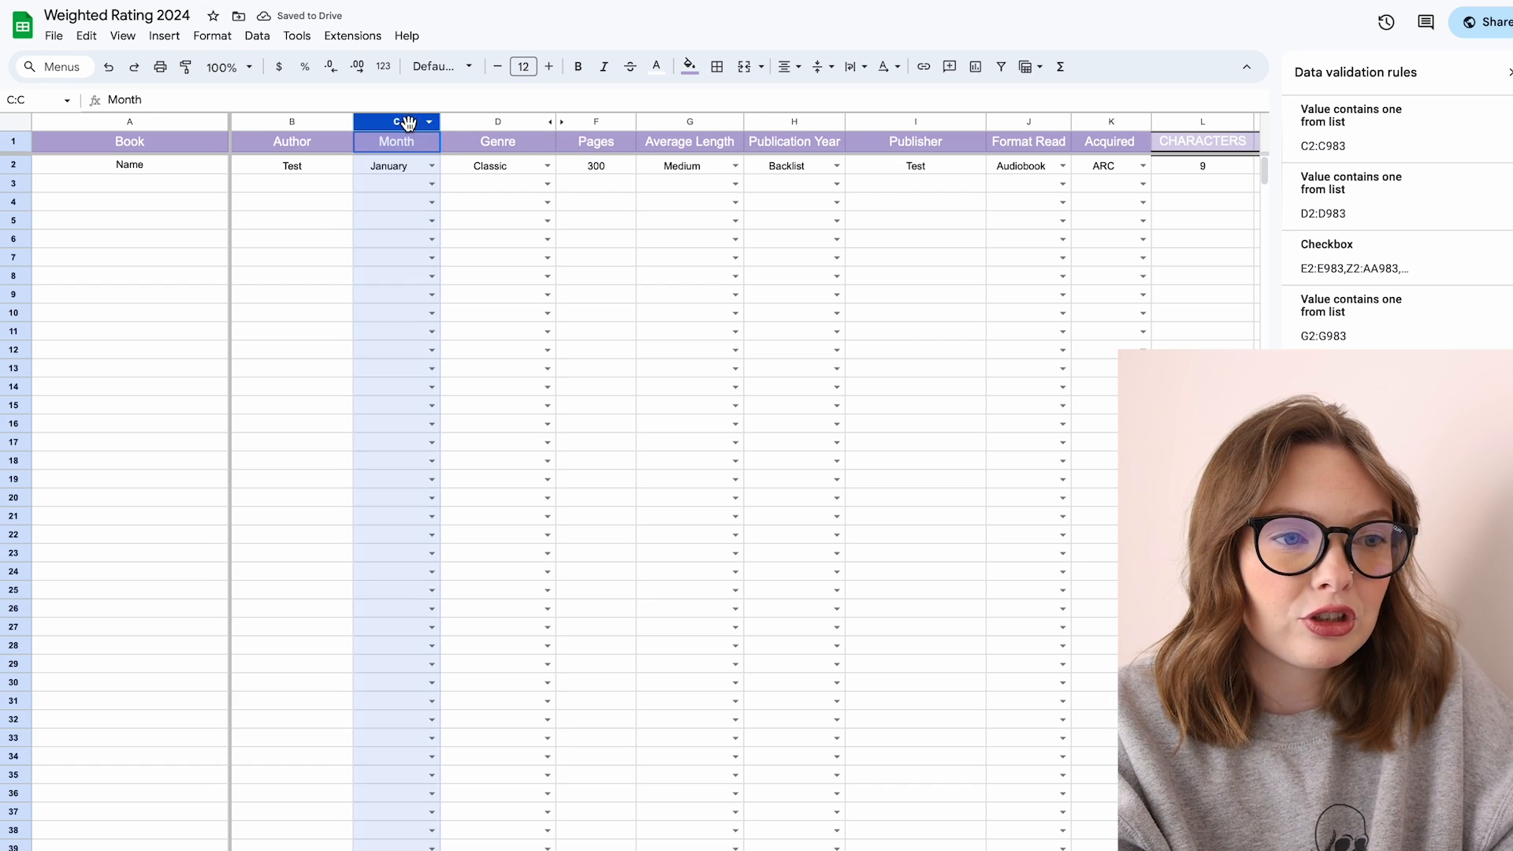
click(554, 121)
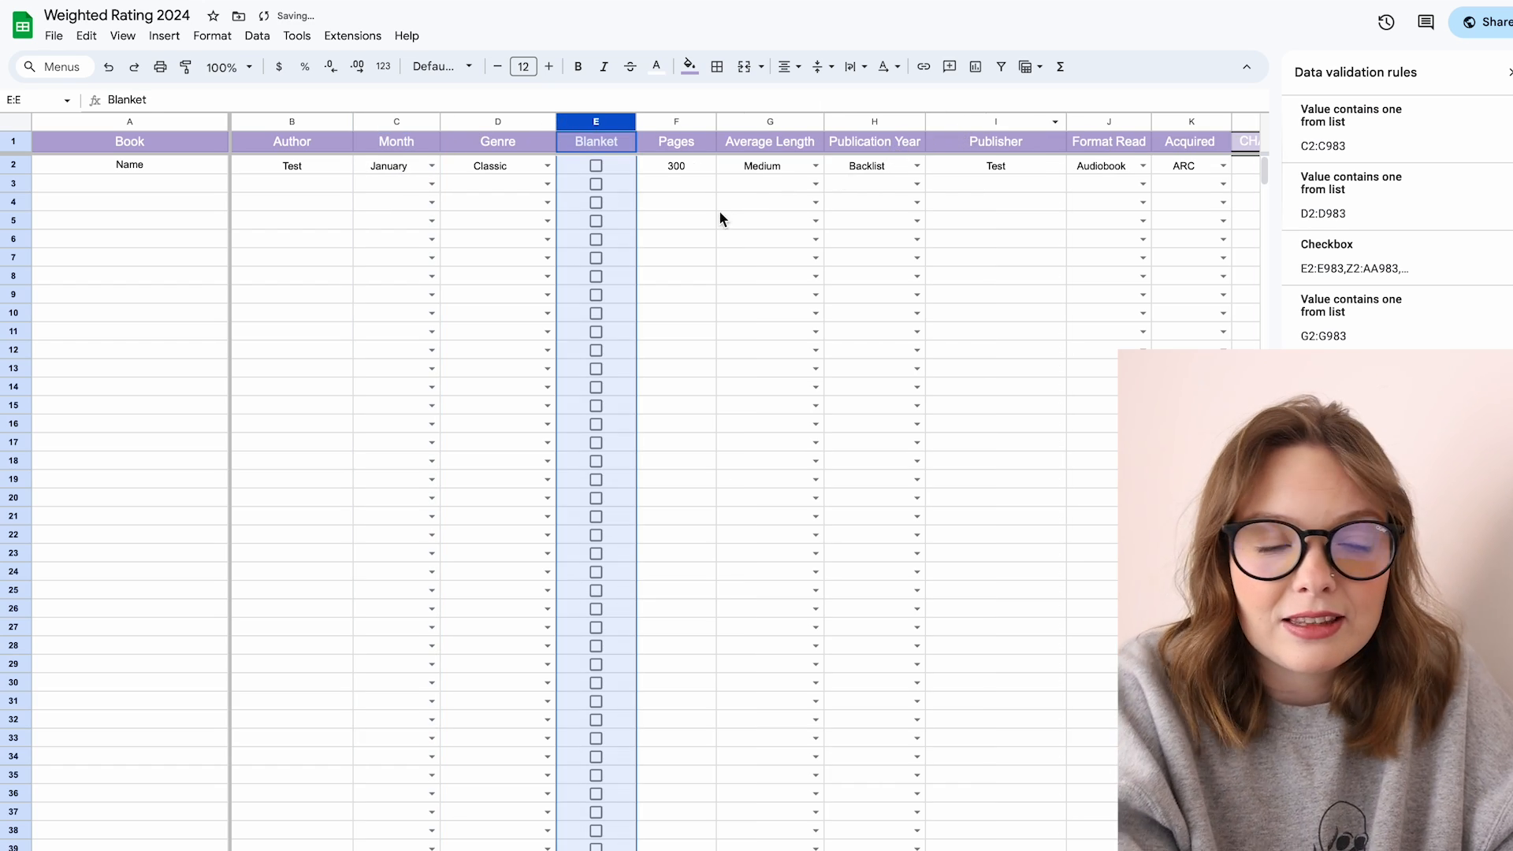
Step: Set the Pages value for the first book to 351
click(679, 202)
click(673, 166)
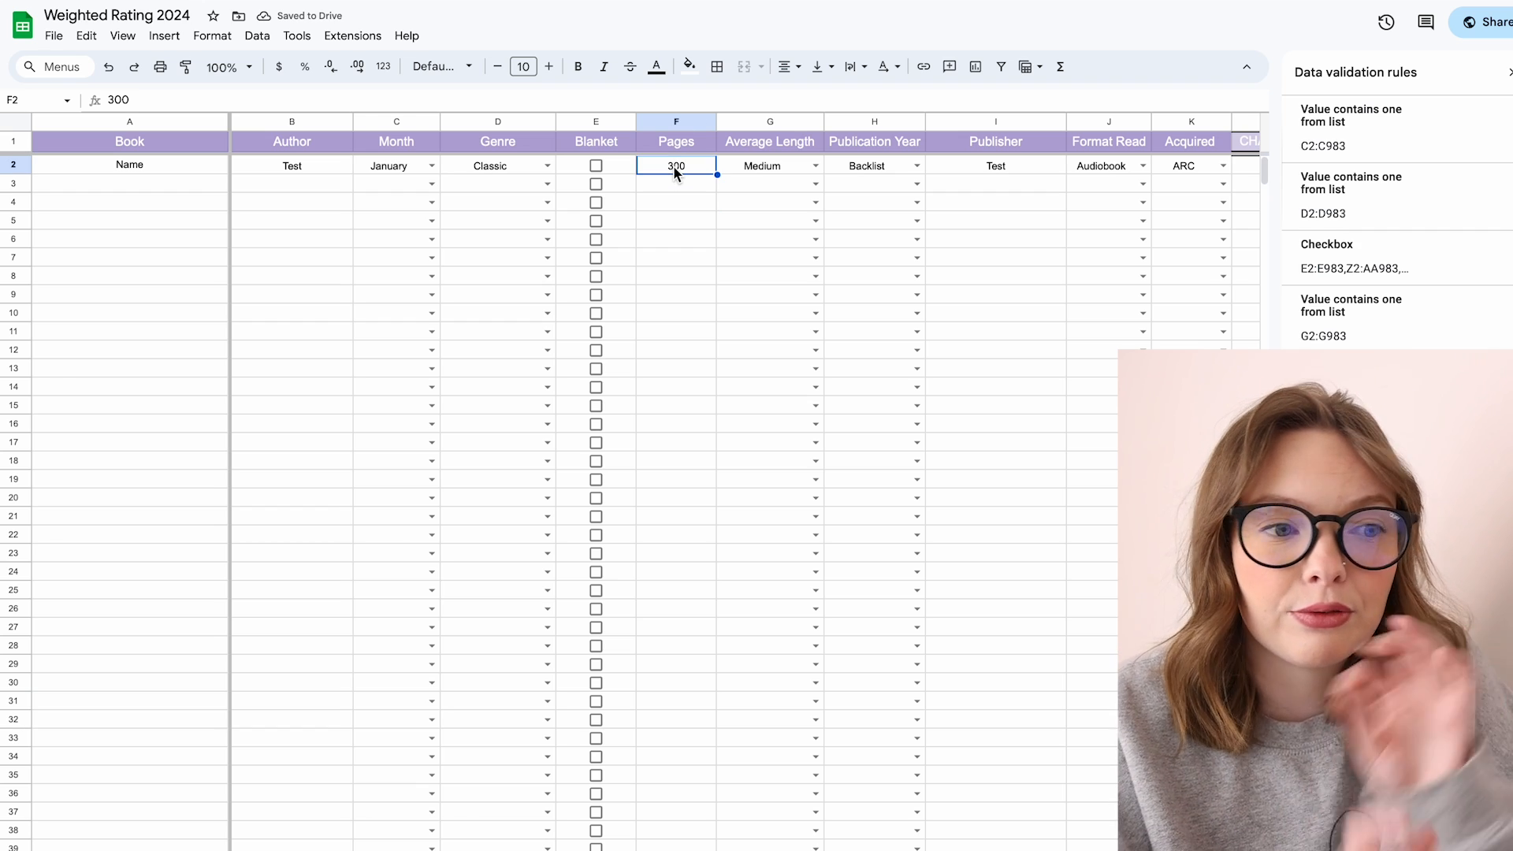
key(Delete)
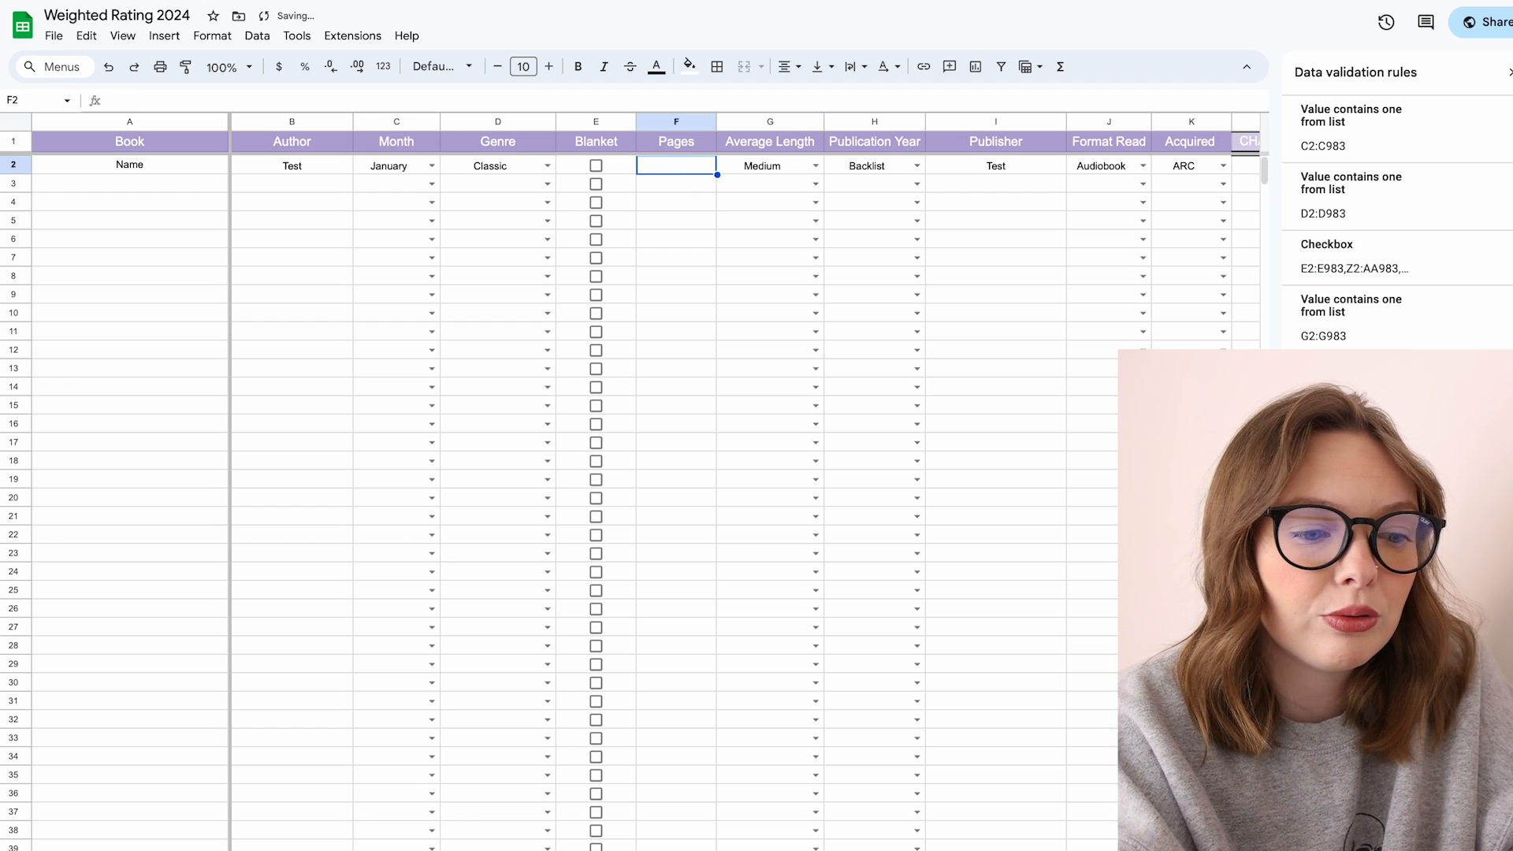
text(351)
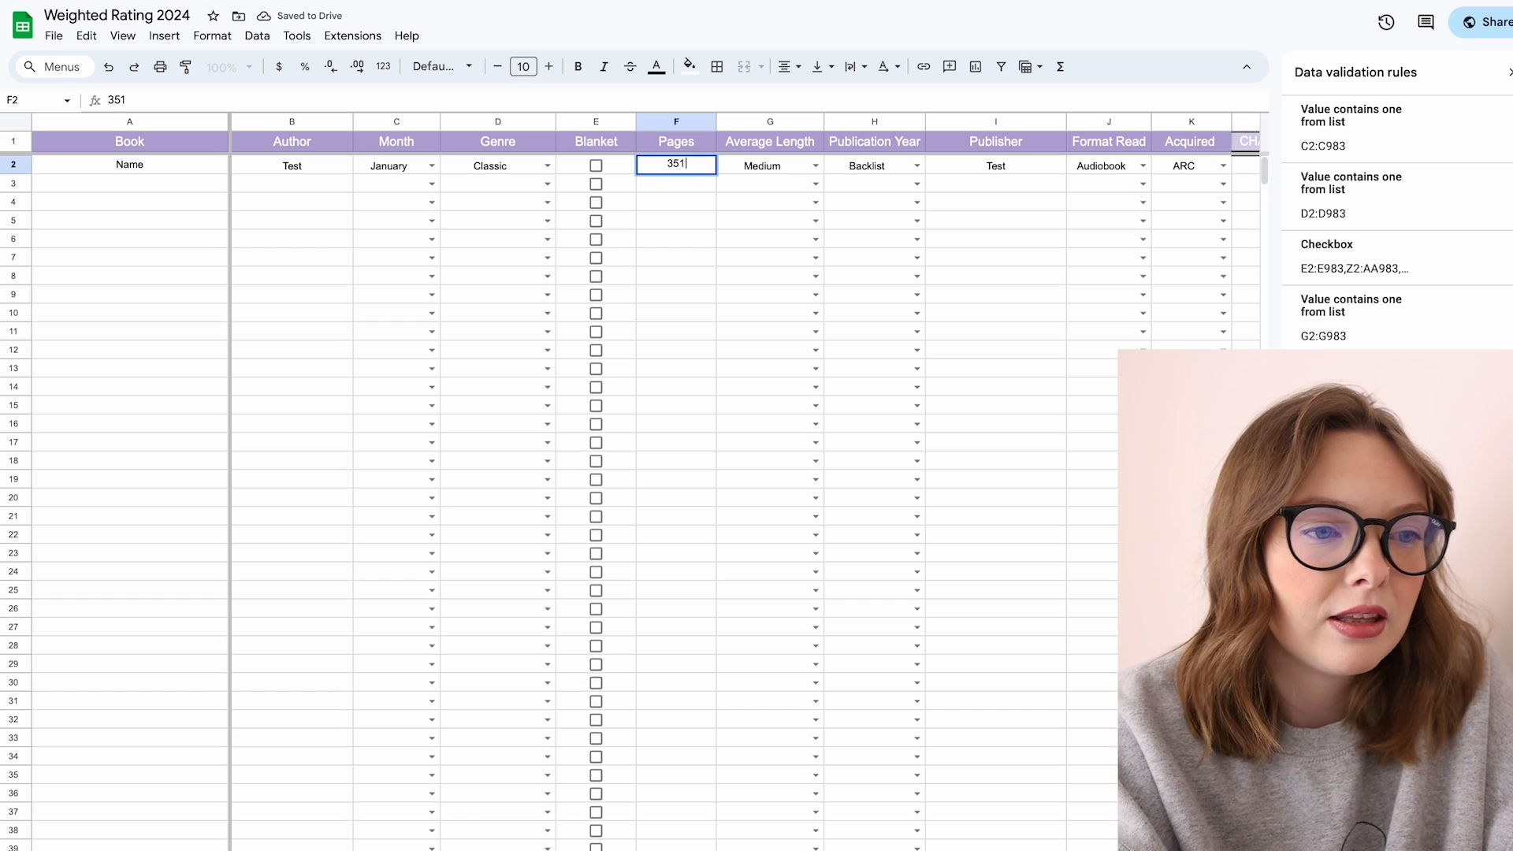
key(Return)
Step: Choose Medium for Average Length and Backlist for Publication Year in the first book row
click(815, 165)
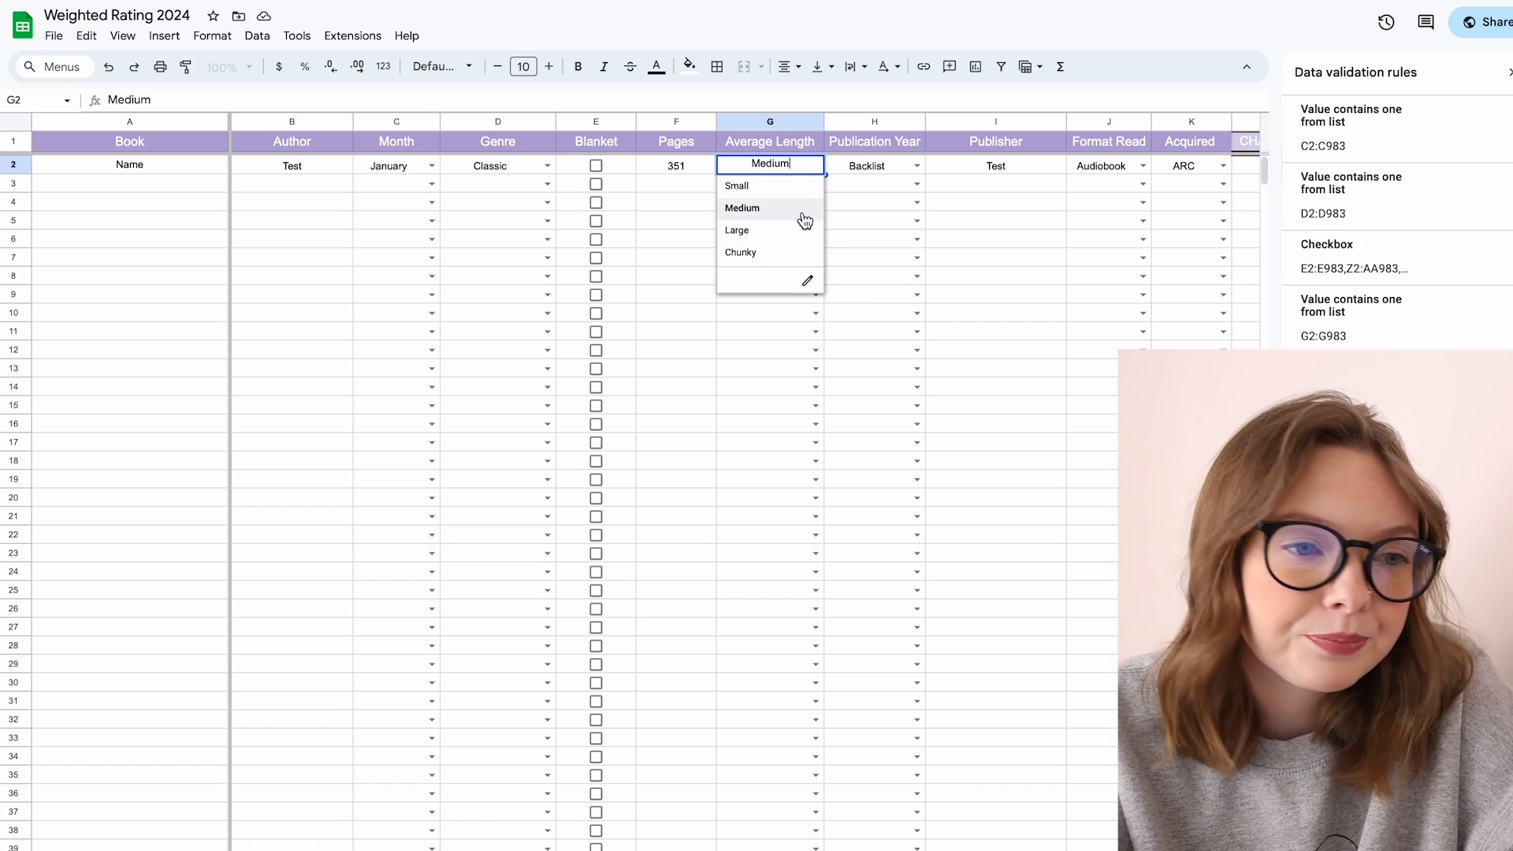
click(743, 208)
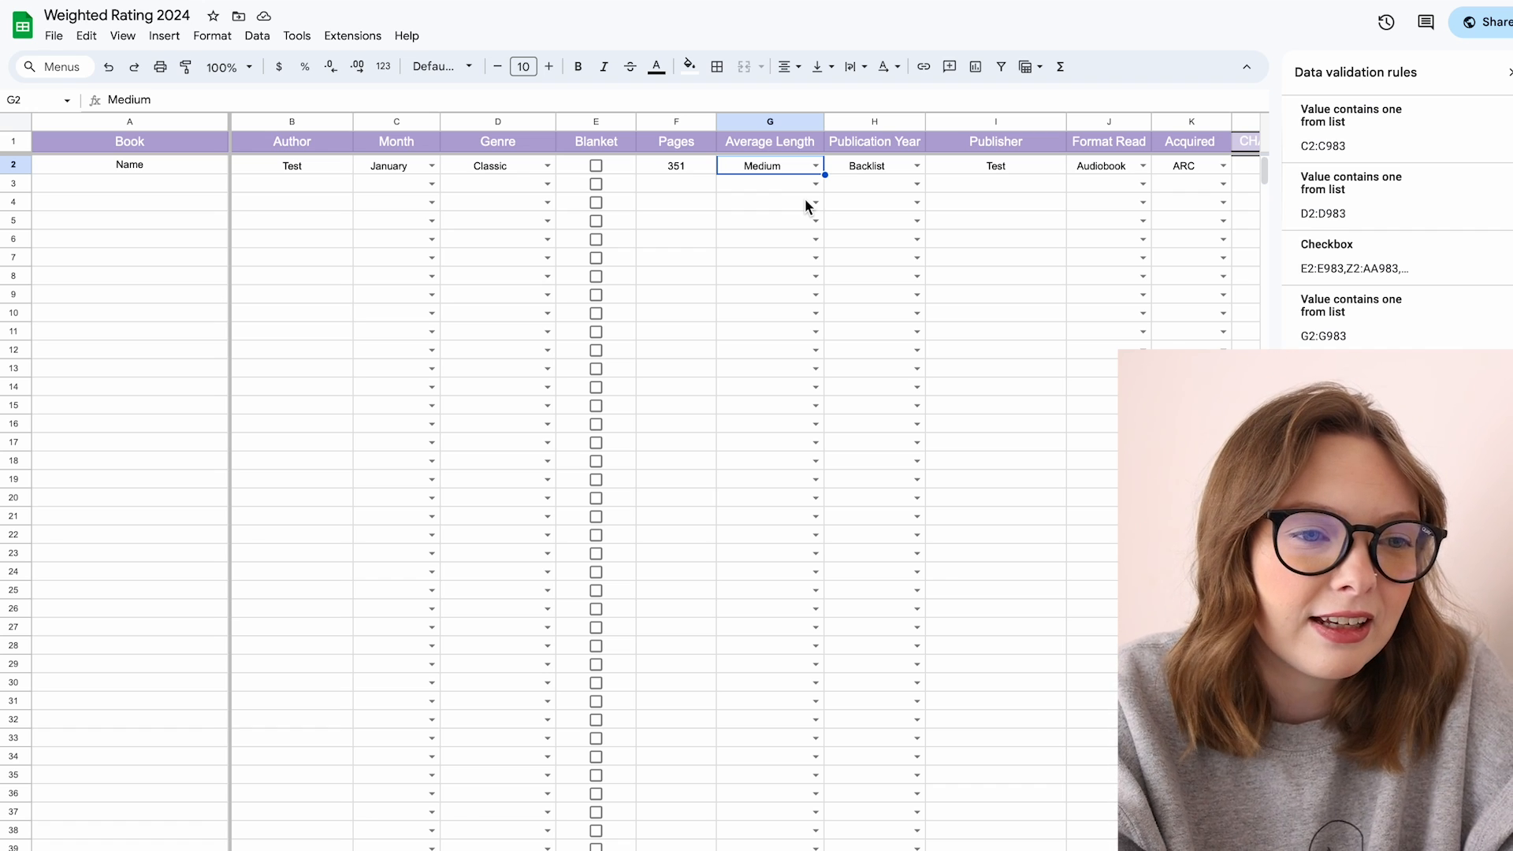
click(880, 167)
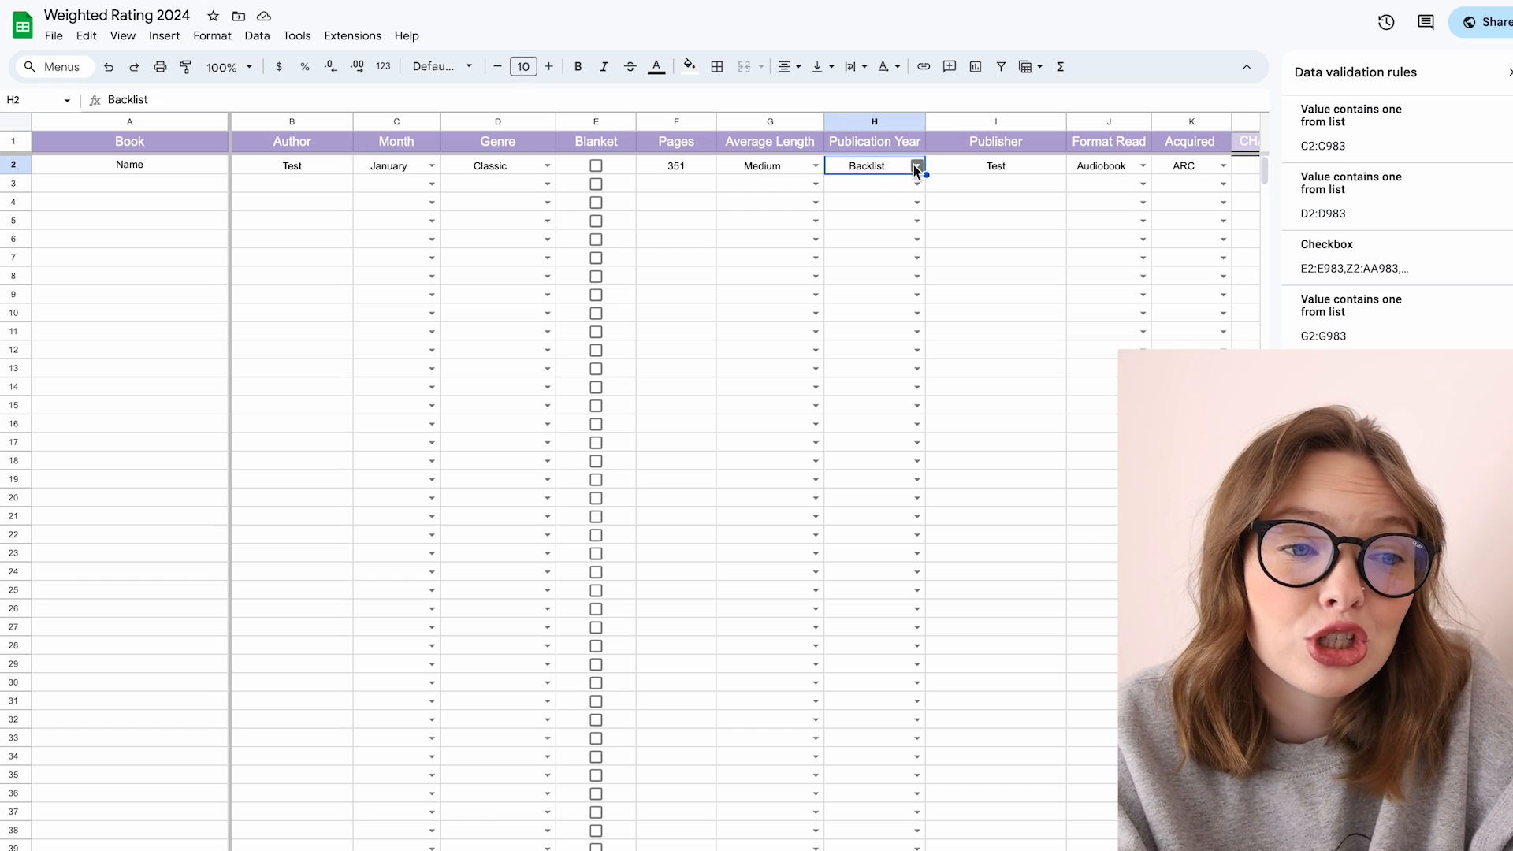
click(917, 167)
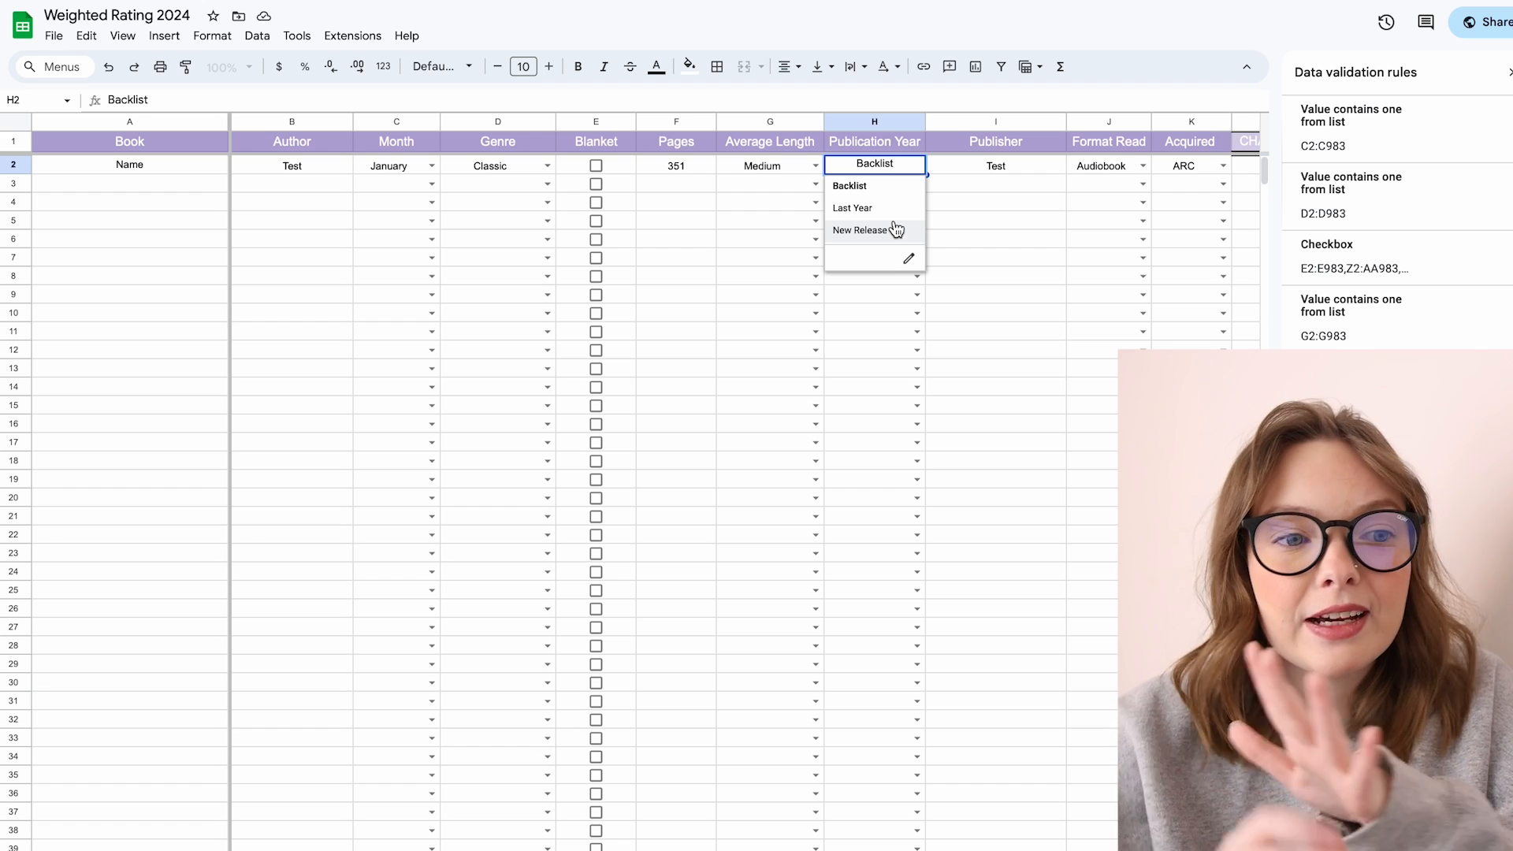
click(886, 188)
Step: Set the first book's Format Read to E-book
click(983, 173)
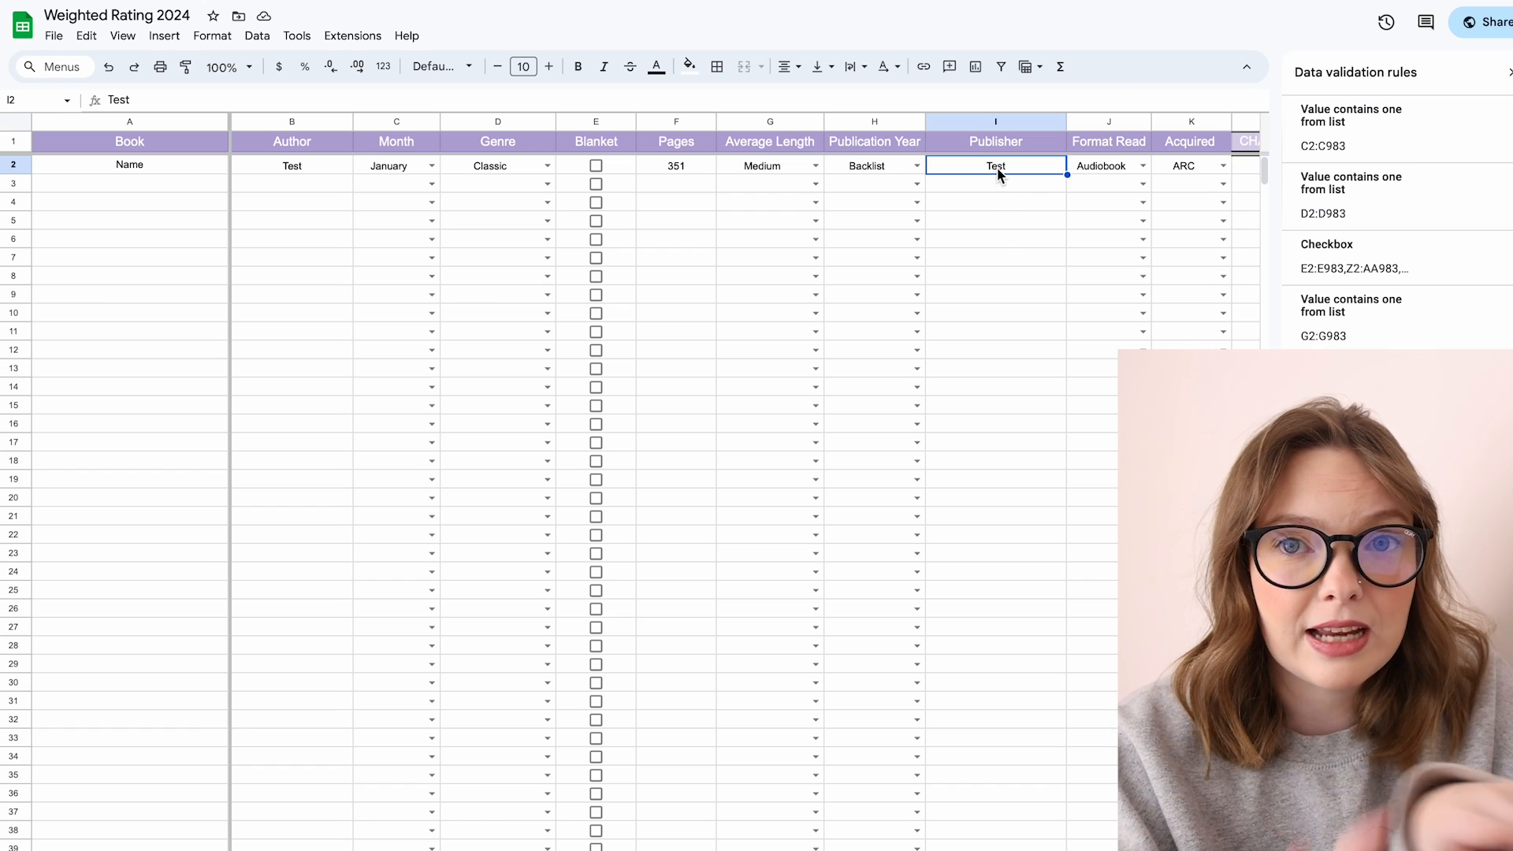
click(1136, 165)
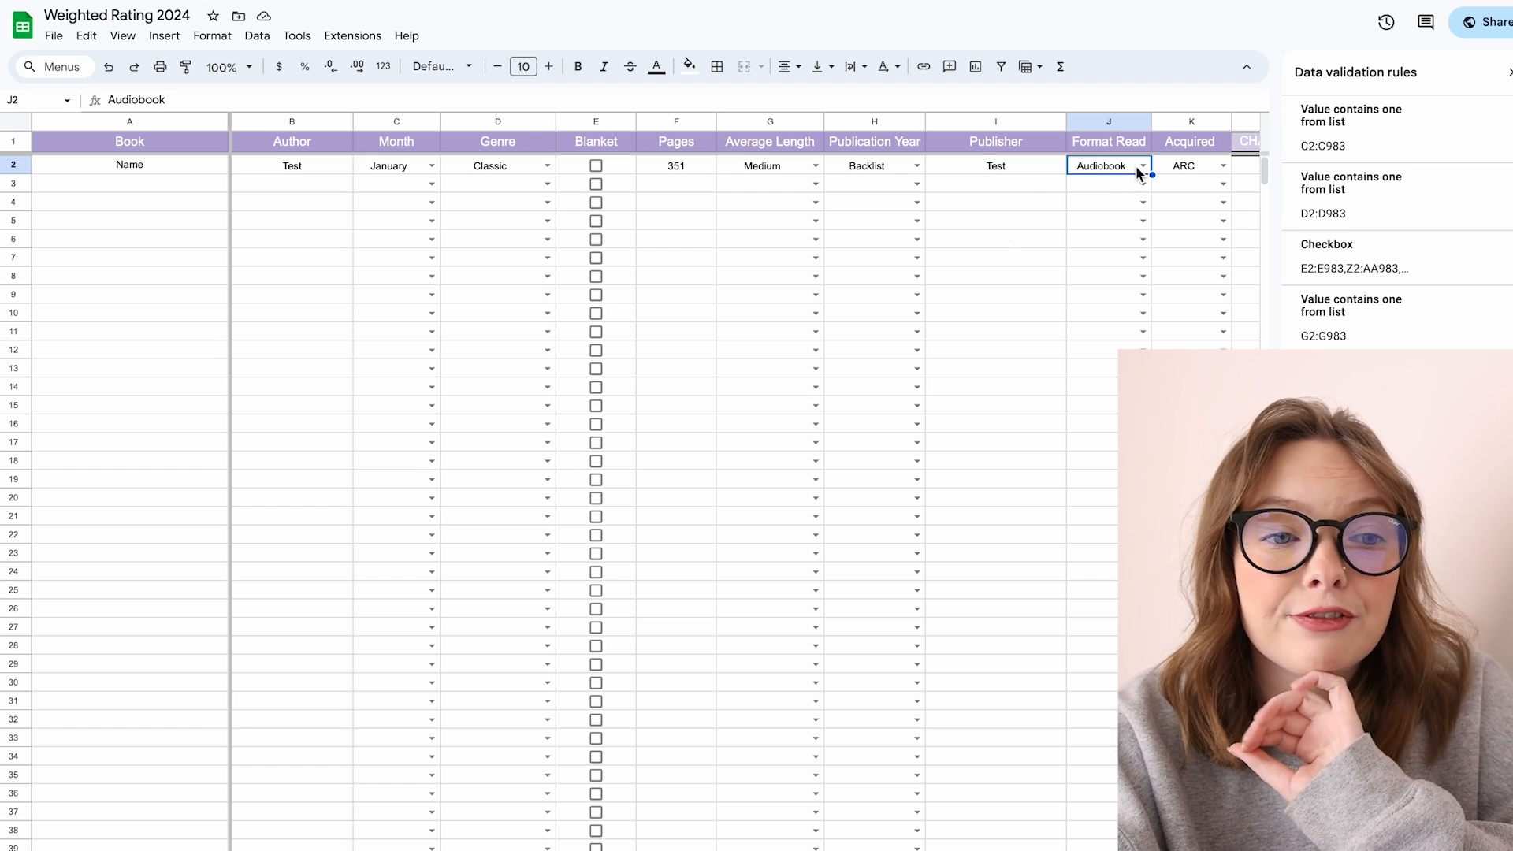
click(1142, 166)
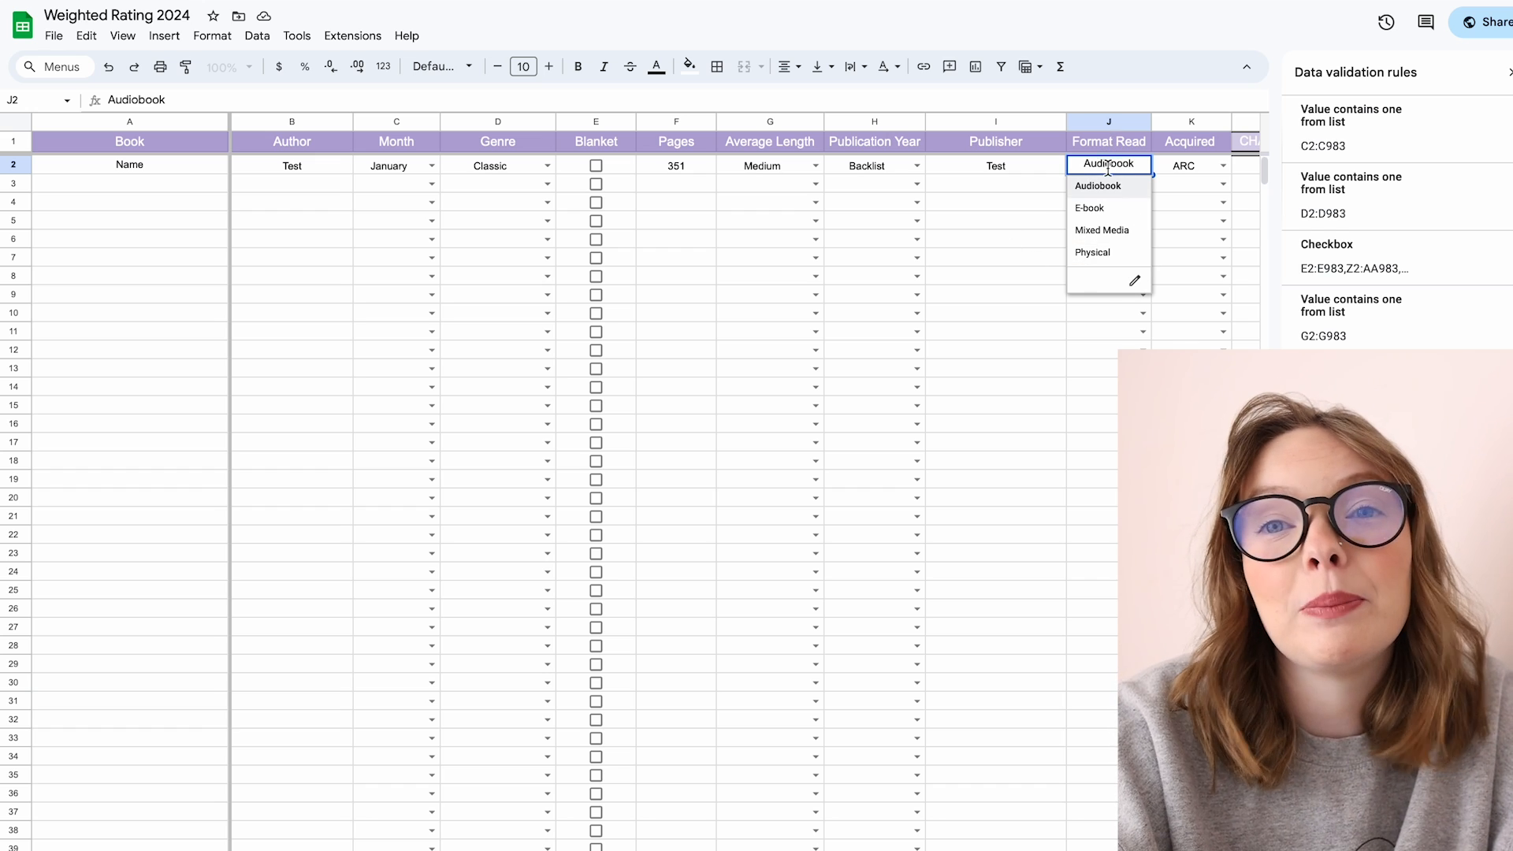
click(1092, 210)
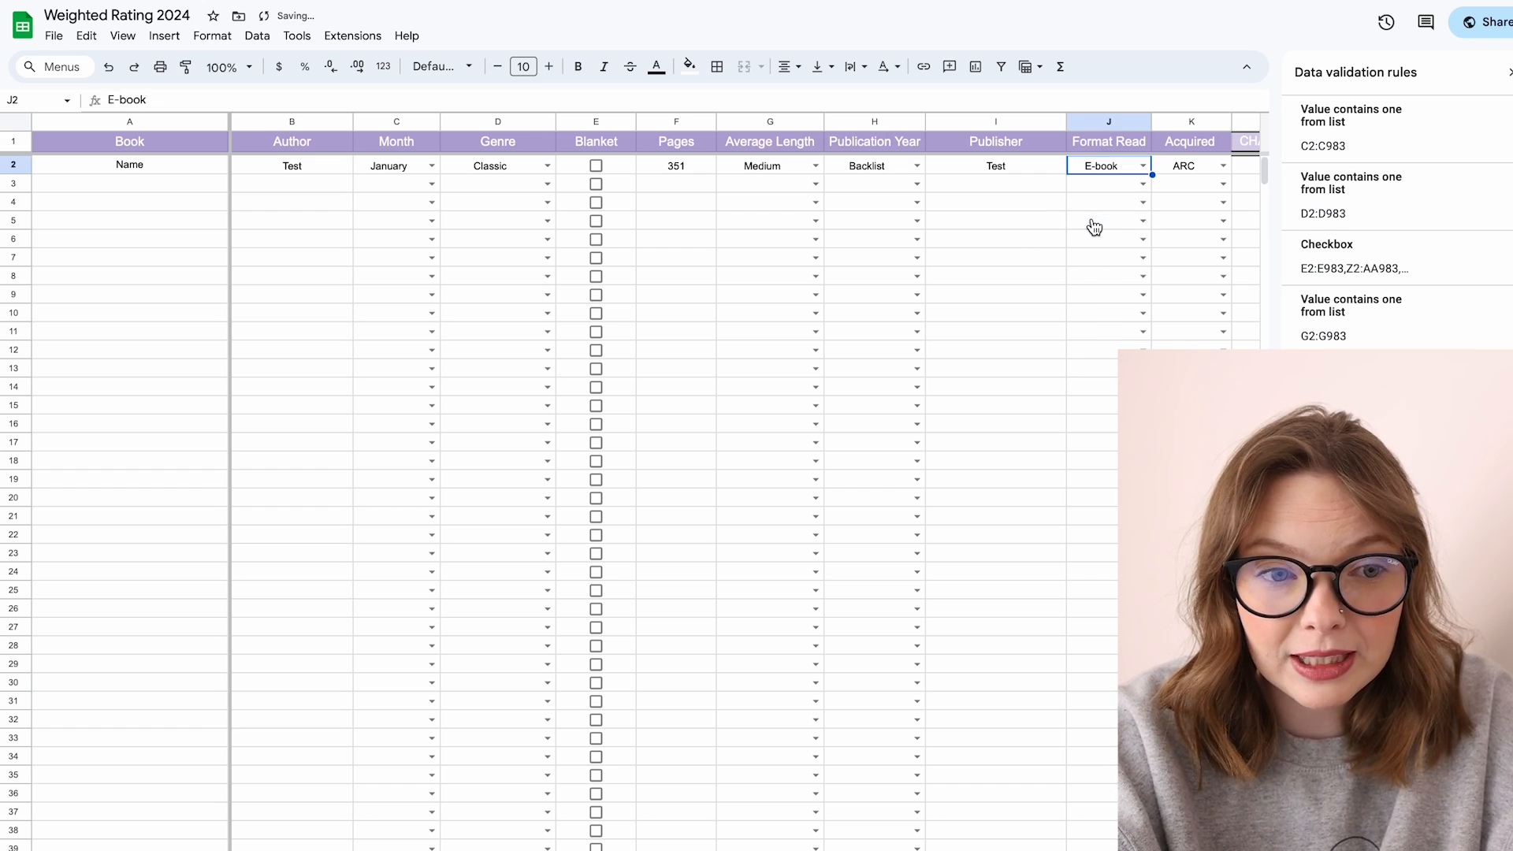
Step: Review the Acquired options and the five rating cells of the first book
scroll(946, 197, right, 3)
click(864, 167)
click(898, 165)
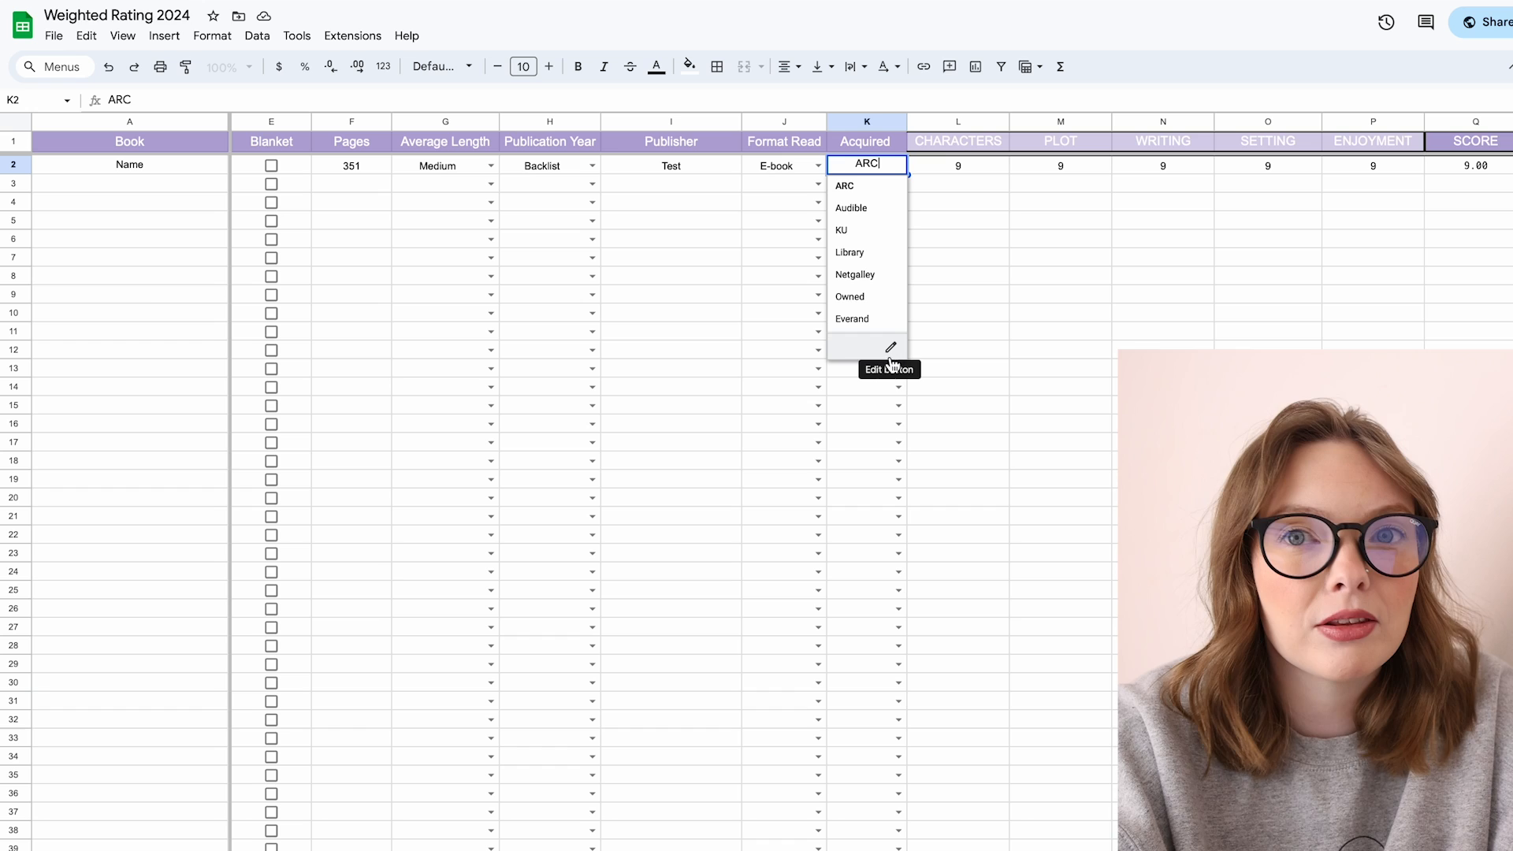
click(969, 164)
scroll(970, 166, right, 2)
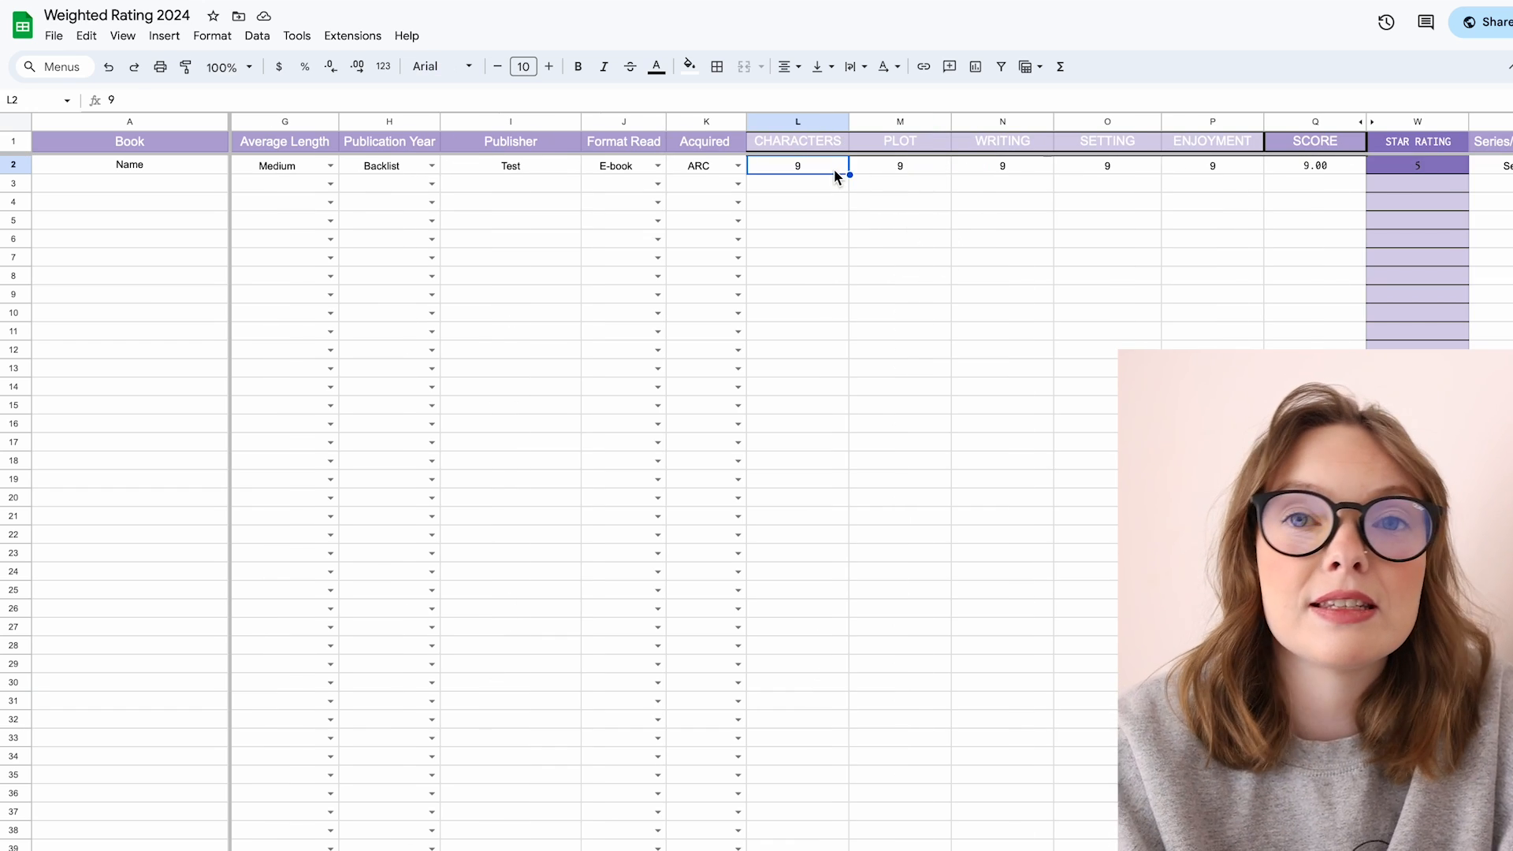
click(906, 167)
click(1023, 172)
click(1085, 170)
click(1193, 166)
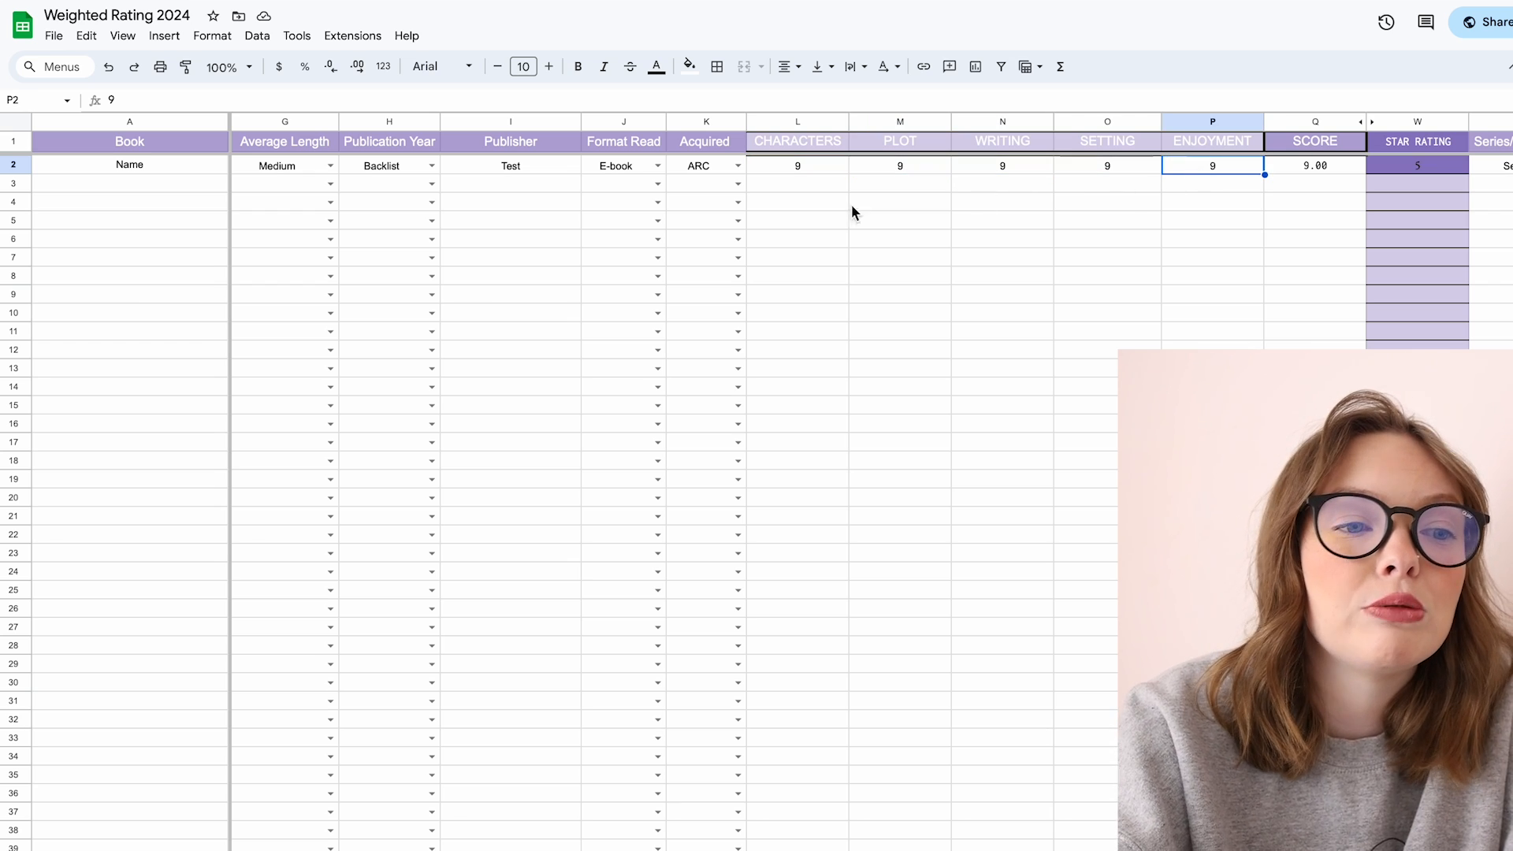
Step: Enter ratings of 7, 5, 7, 8 and 3 for Characters, Plot, Writing, Setting and Enjoyment
click(806, 167)
text(7)
click(883, 173)
text(5)
click(992, 167)
text(7)
click(1114, 172)
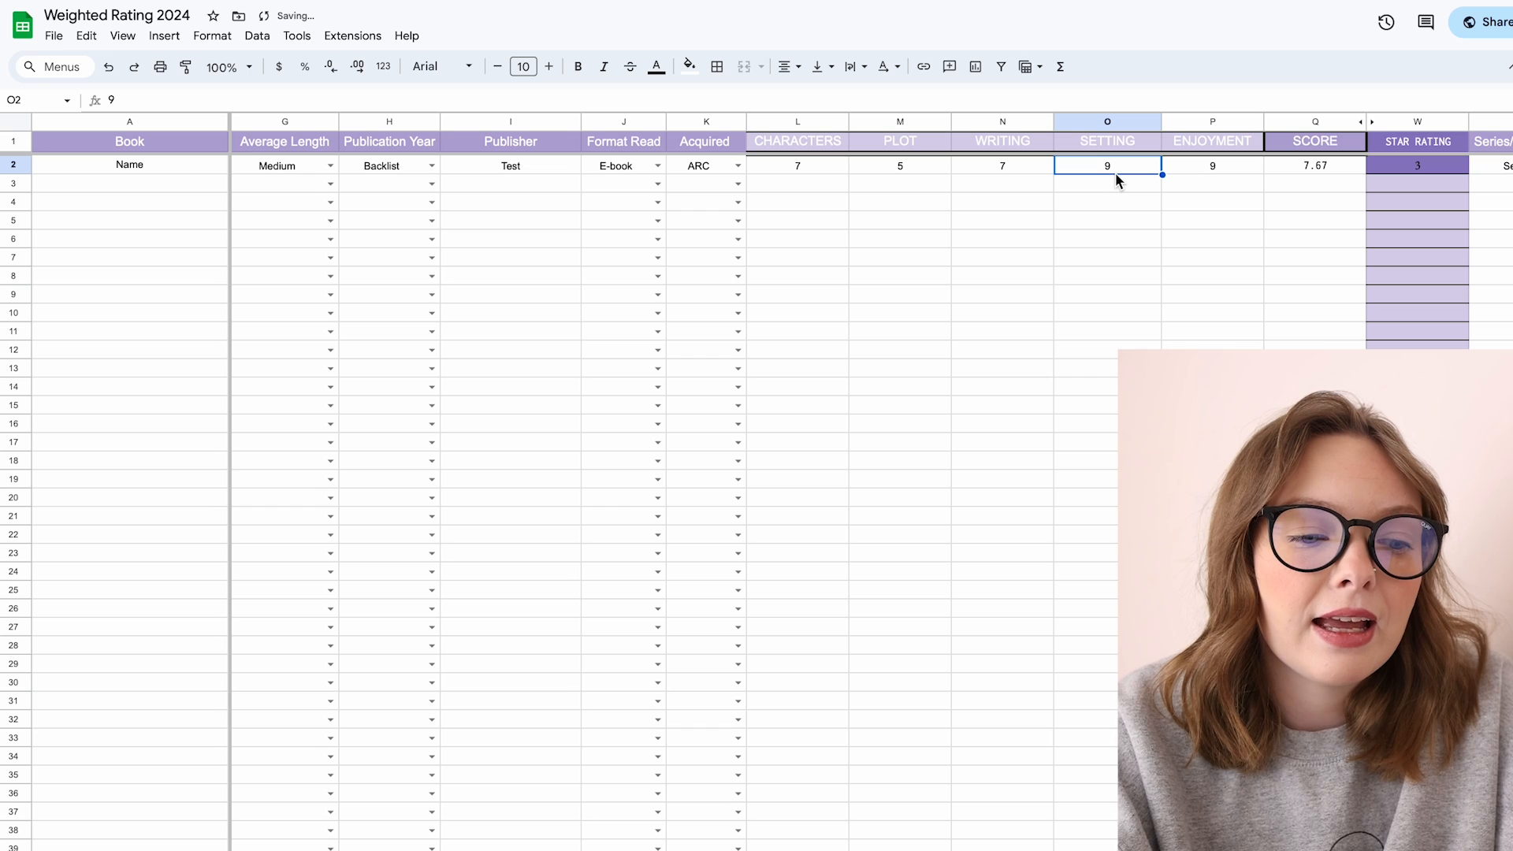
text(8)
click(1198, 172)
text(3)
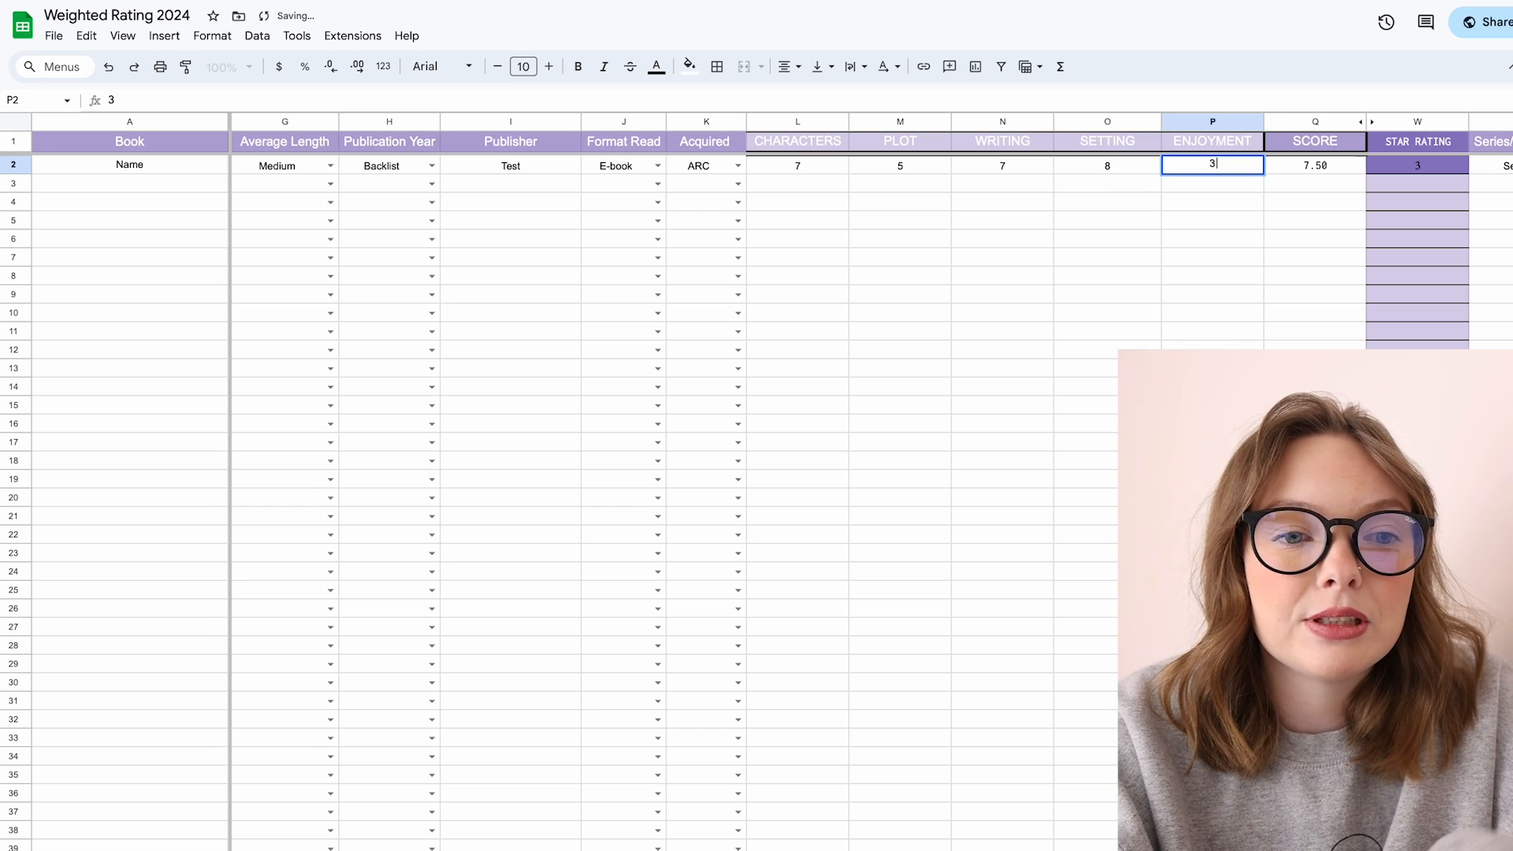
key(Return)
Step: Clear the Enjoyment rating, then enter 9 for Characters, Plot, Writing and Setting and 2 for Enjoyment
click(1340, 168)
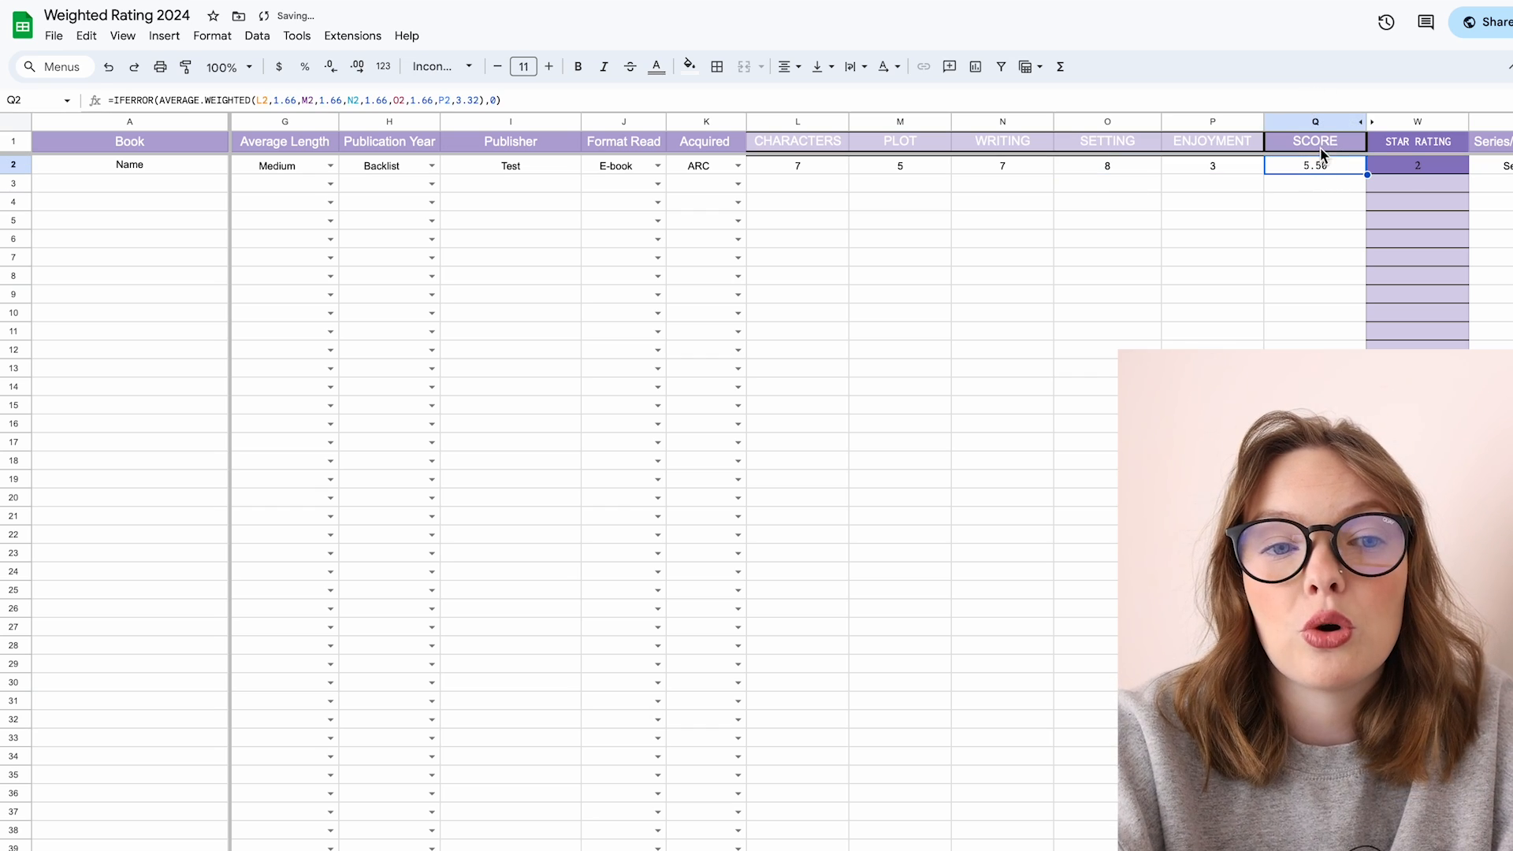
click(1394, 168)
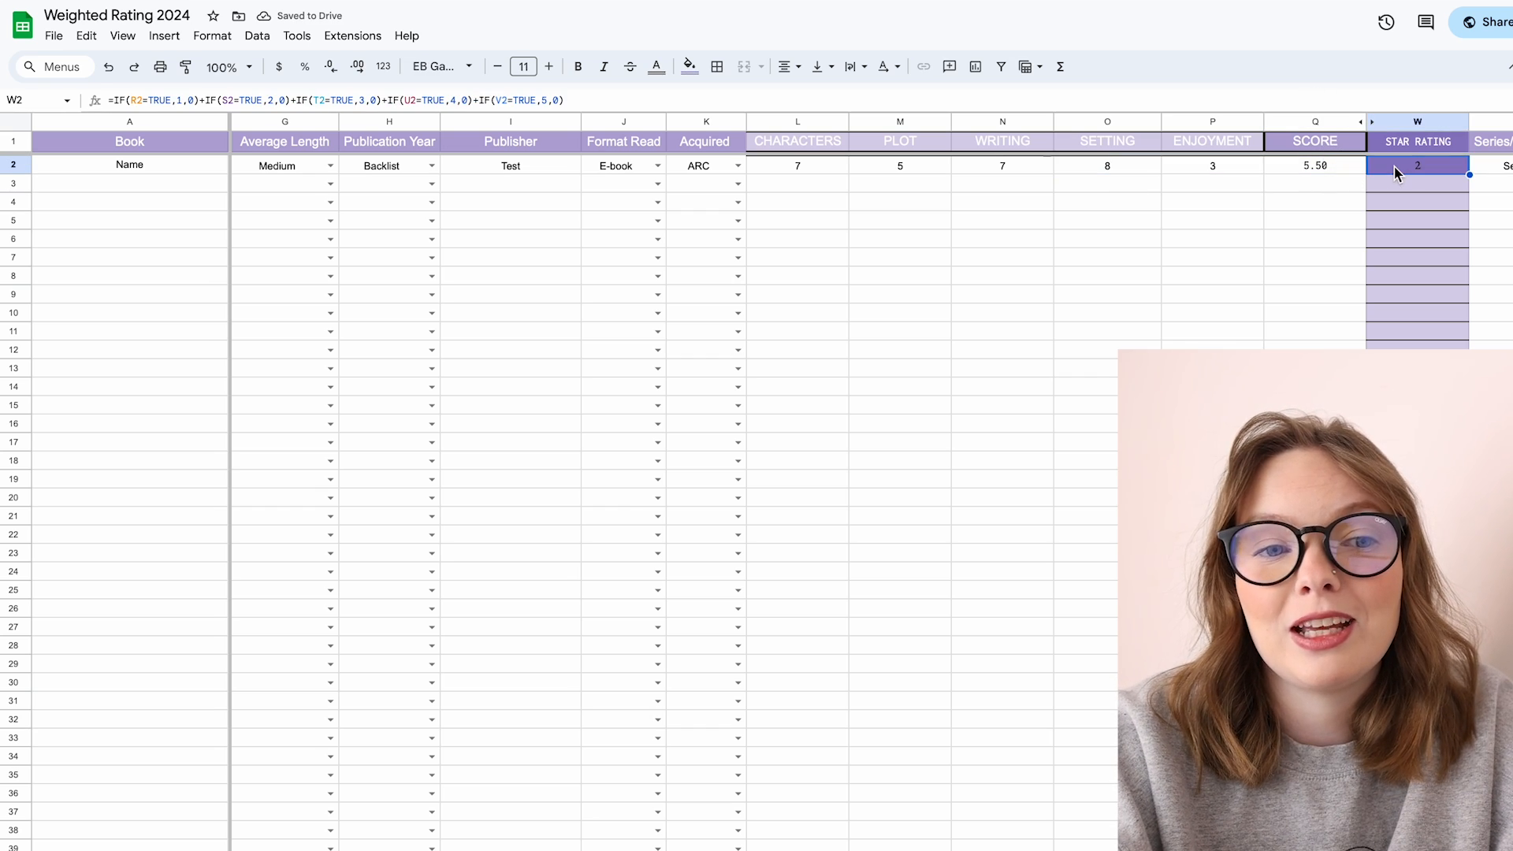
click(1213, 174)
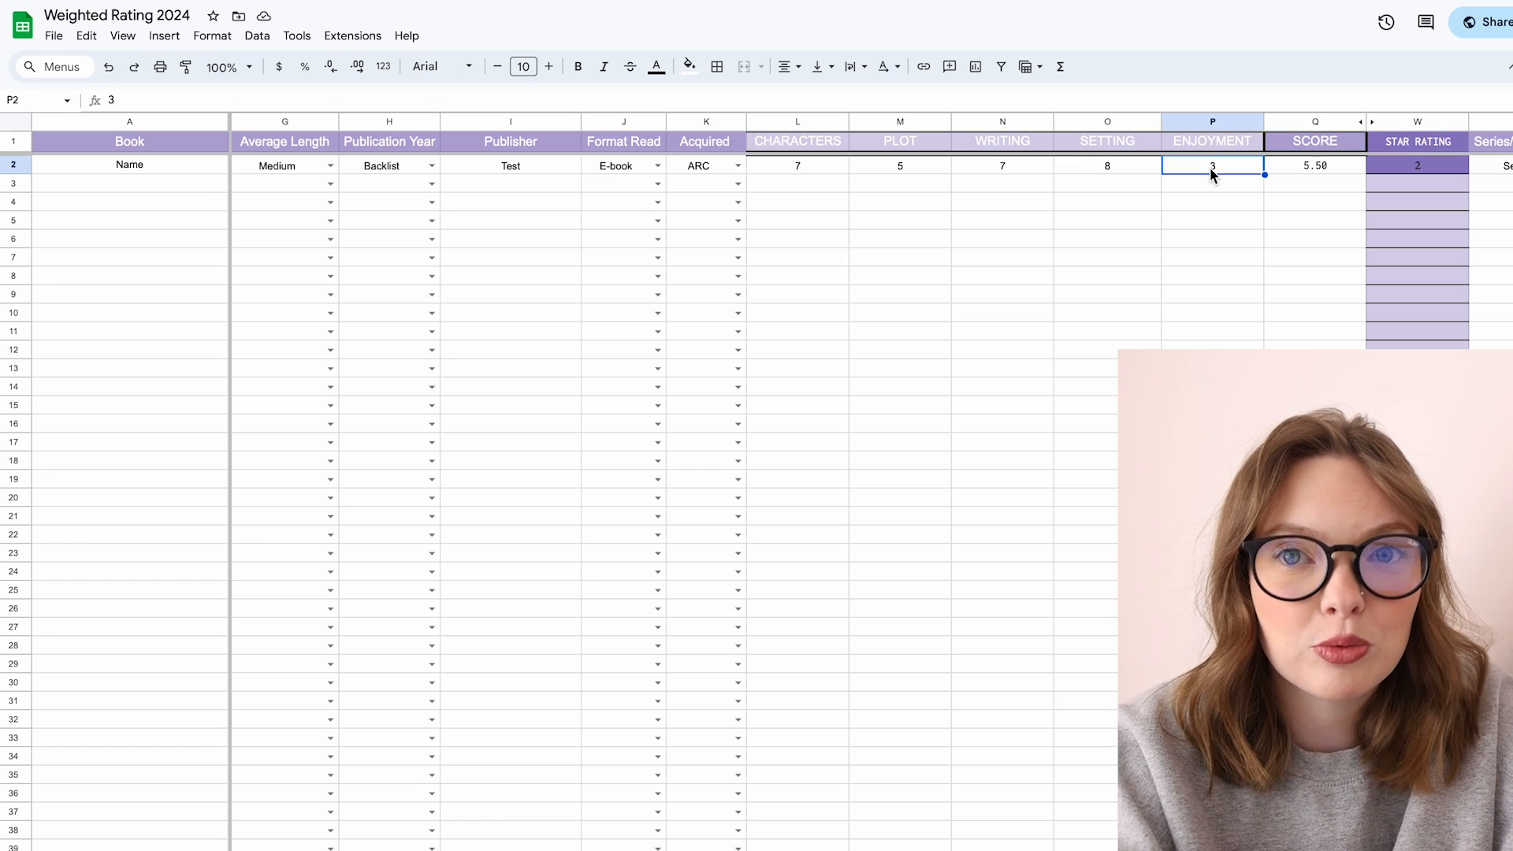
key(Delete)
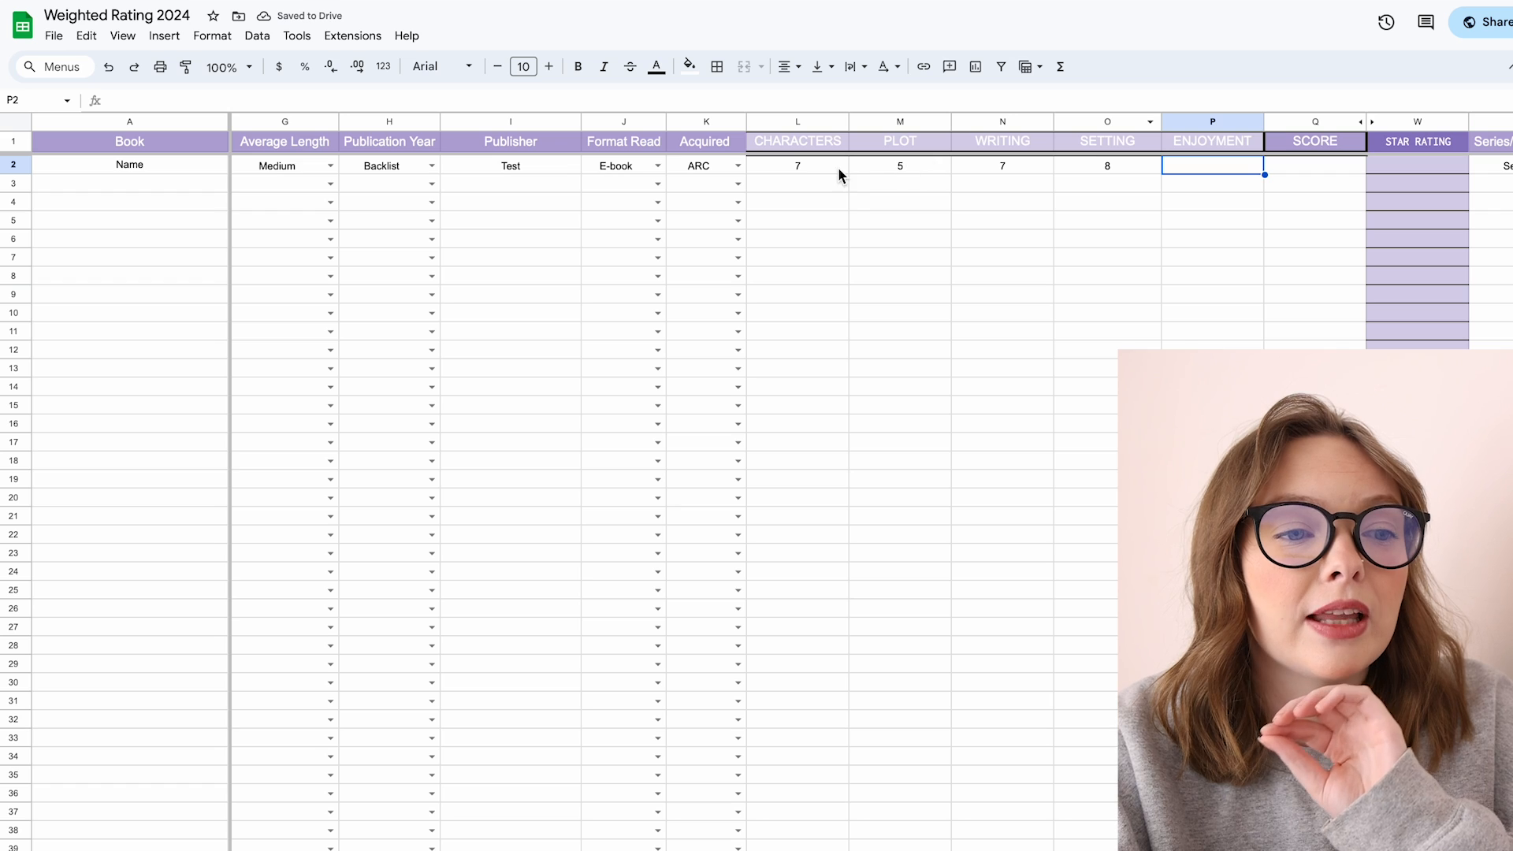
click(815, 168)
text(9)
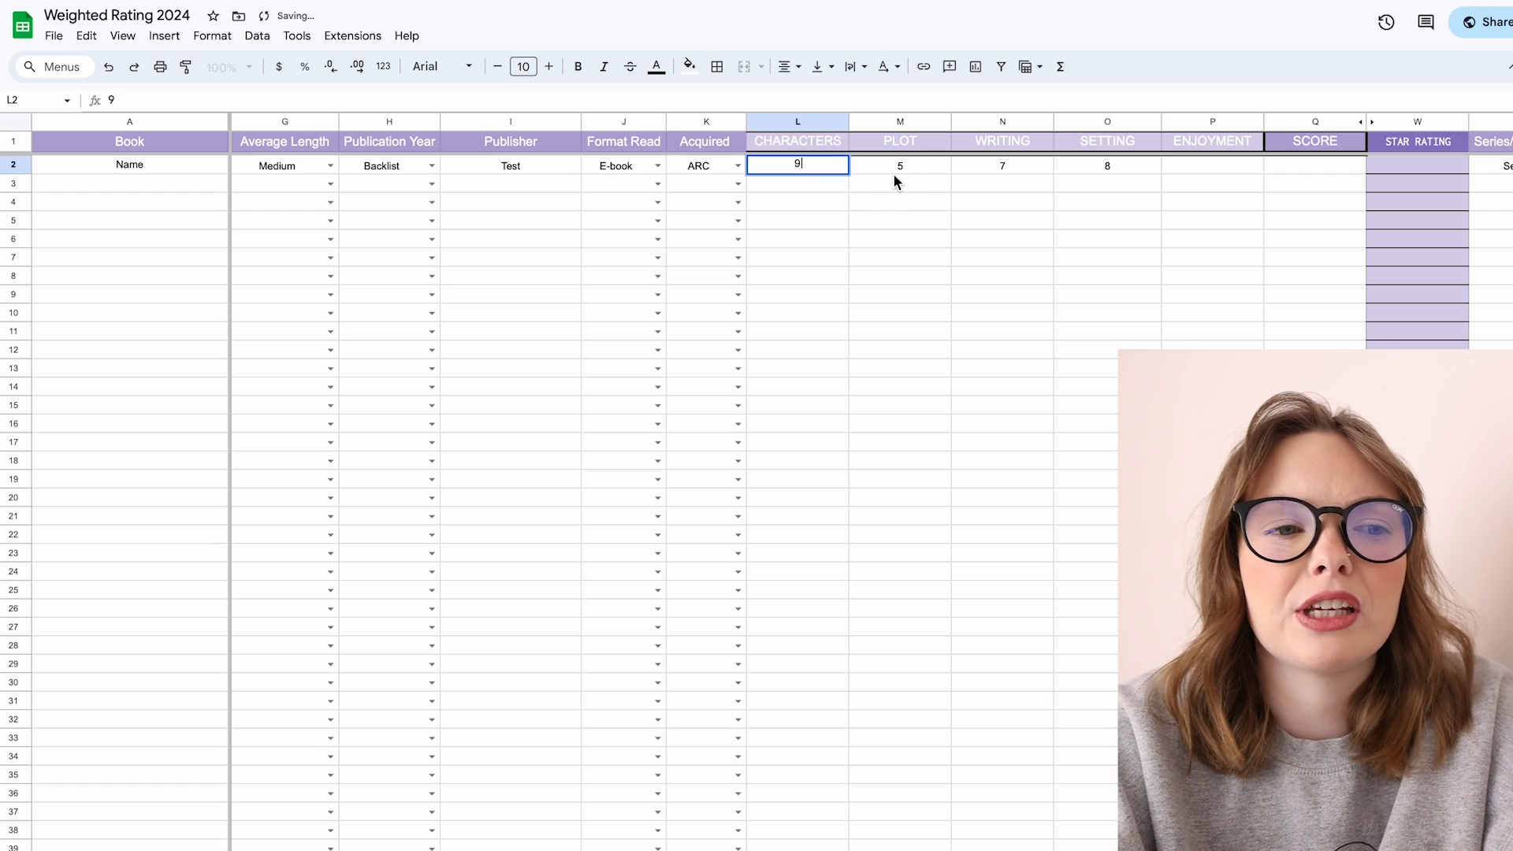
click(892, 168)
text(9)
click(1010, 164)
text(9)
click(1100, 167)
text(9)
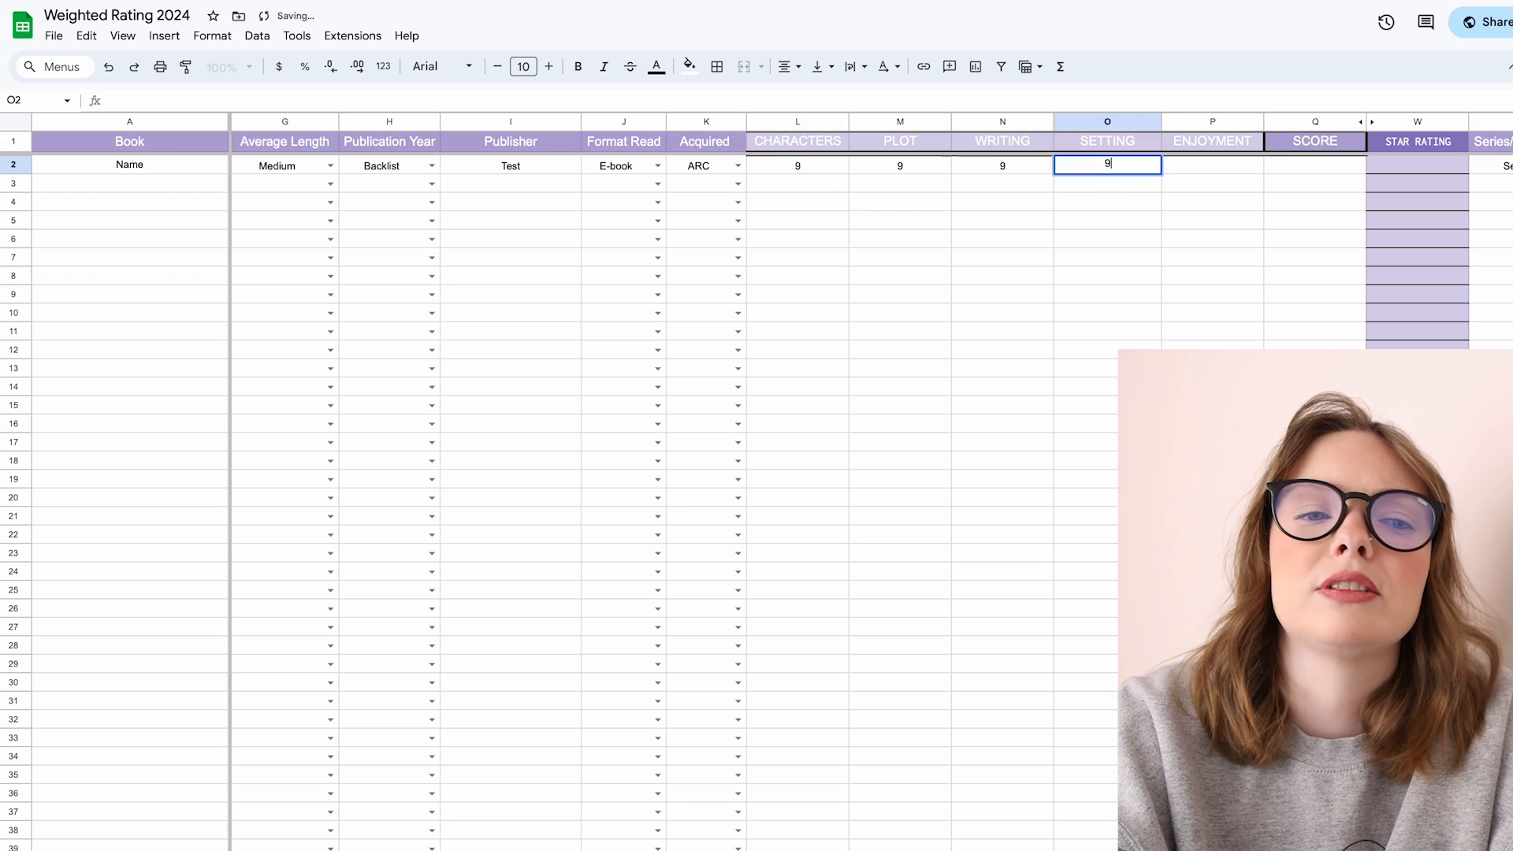
click(1203, 169)
text(2)
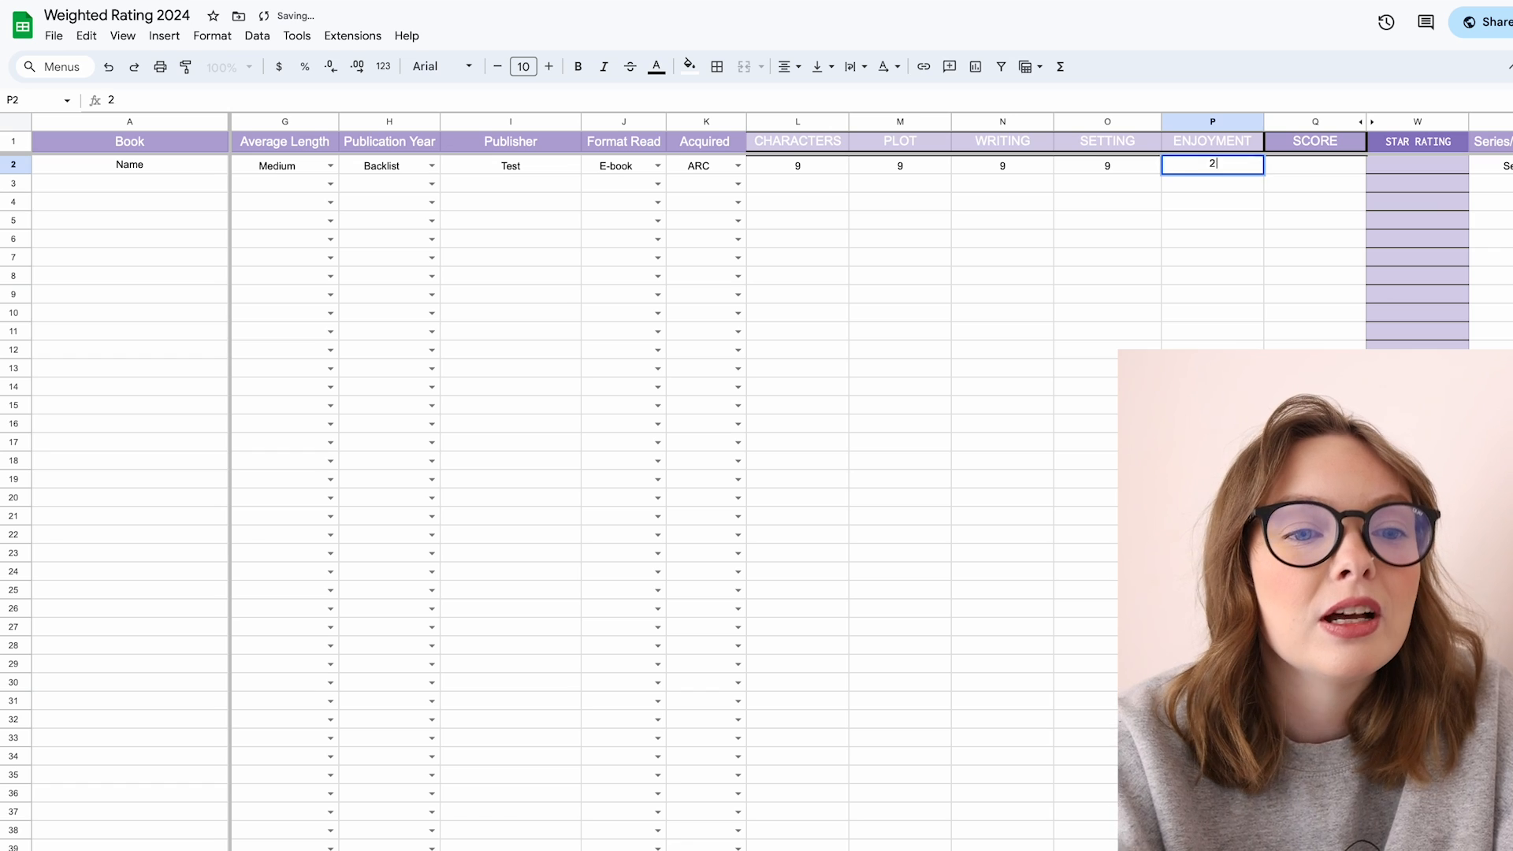
key(Return)
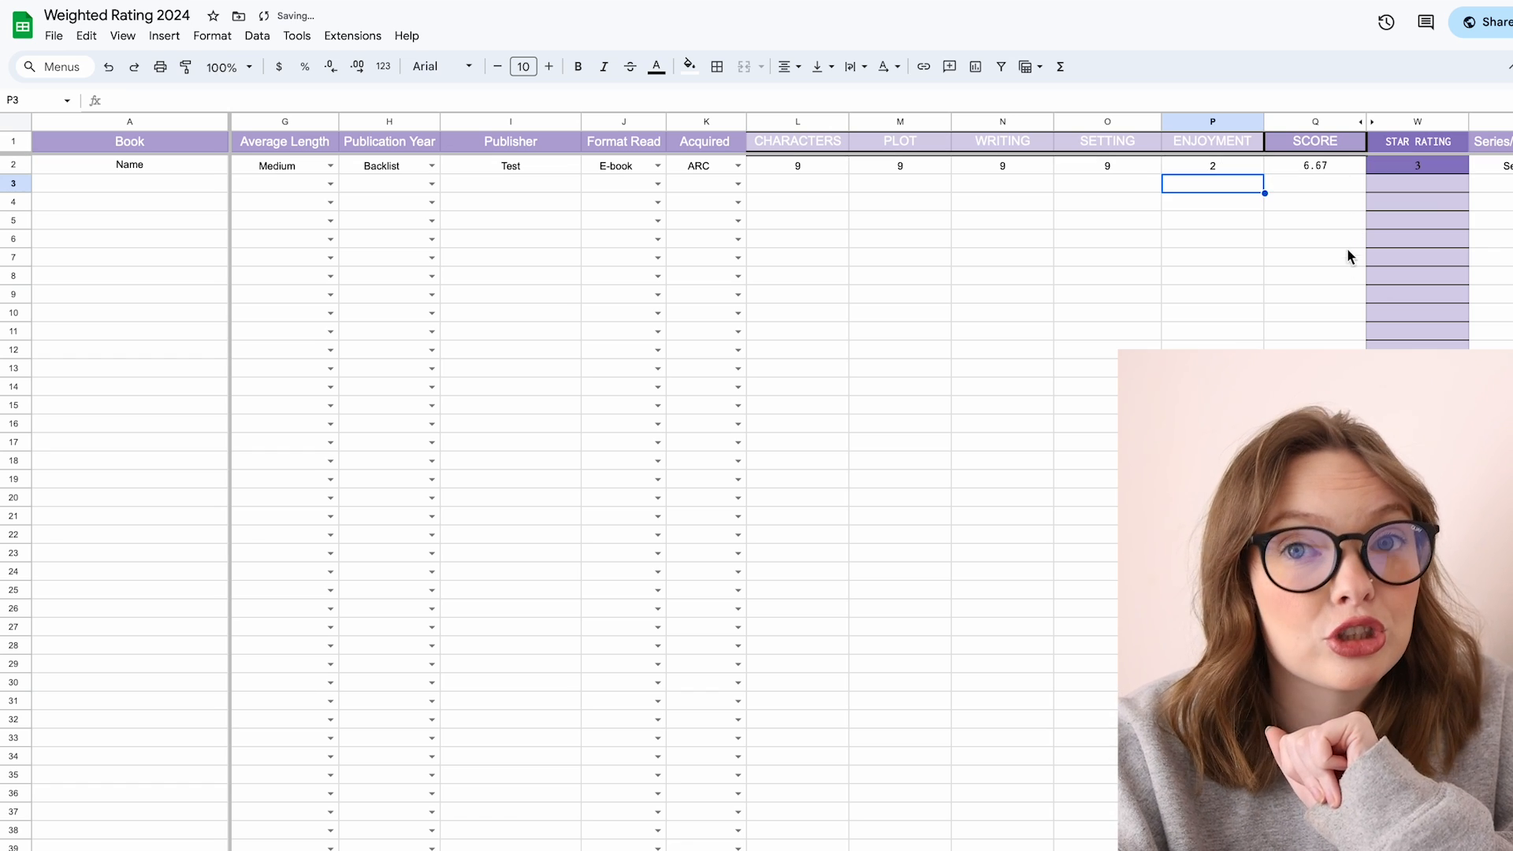
Step: Change the first book's Enjoyment rating to 8 and then to 9
click(1226, 169)
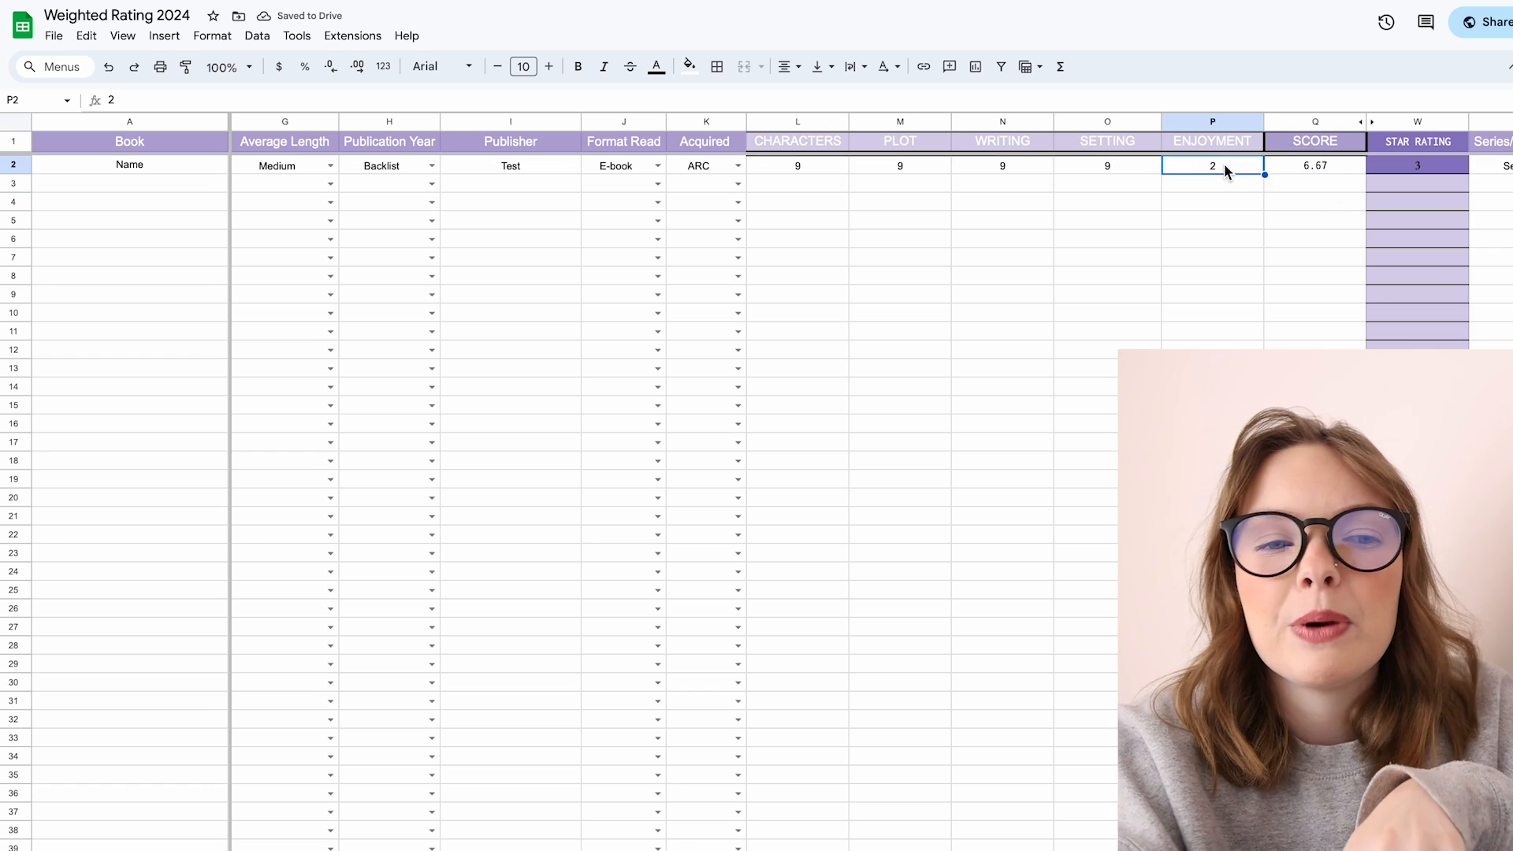
key(Delete)
text(8)
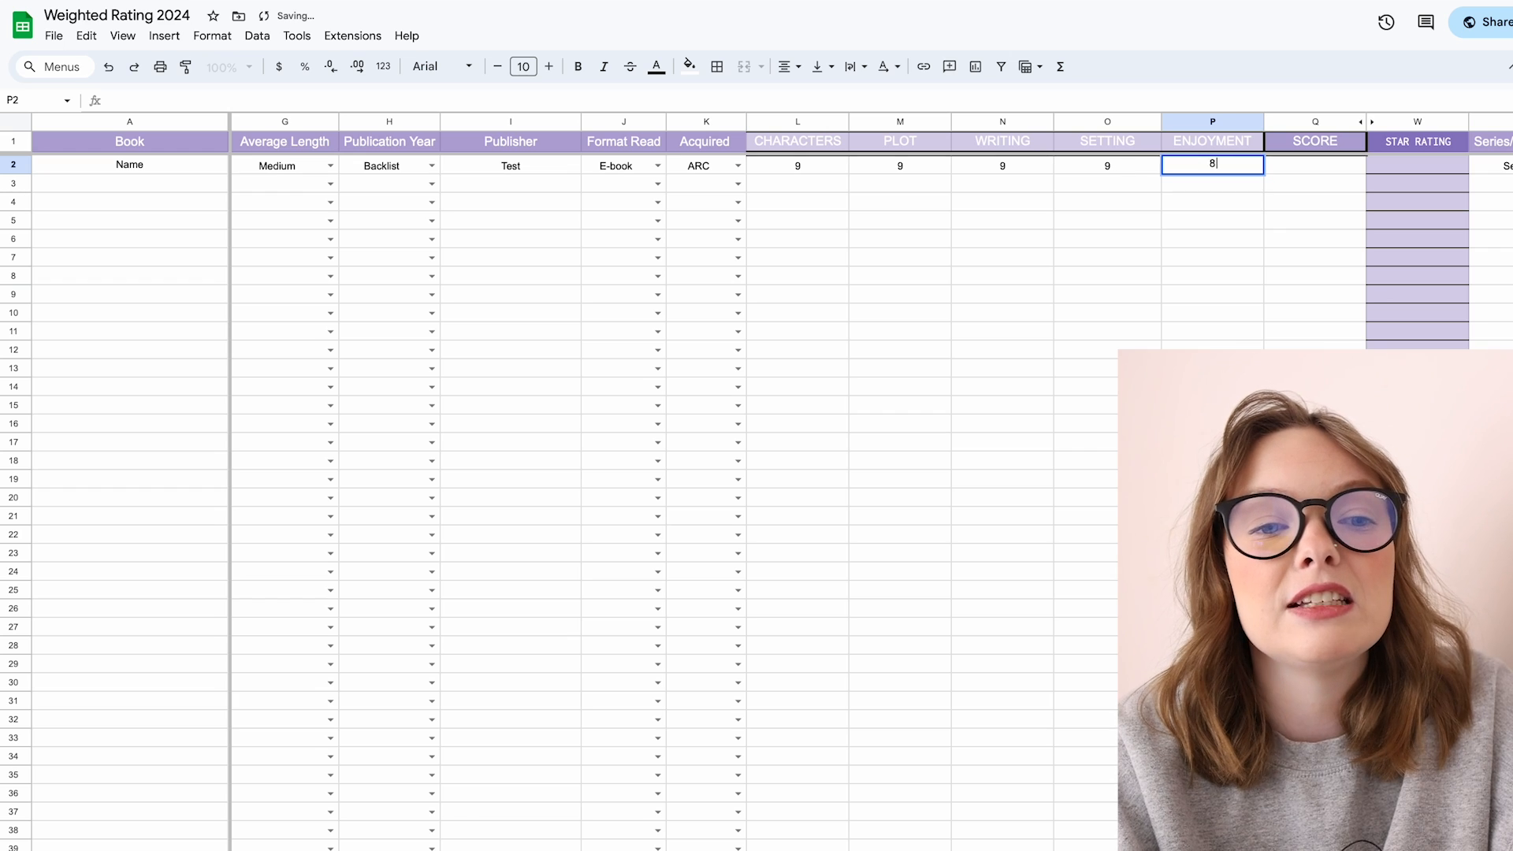
key(Return)
click(1193, 164)
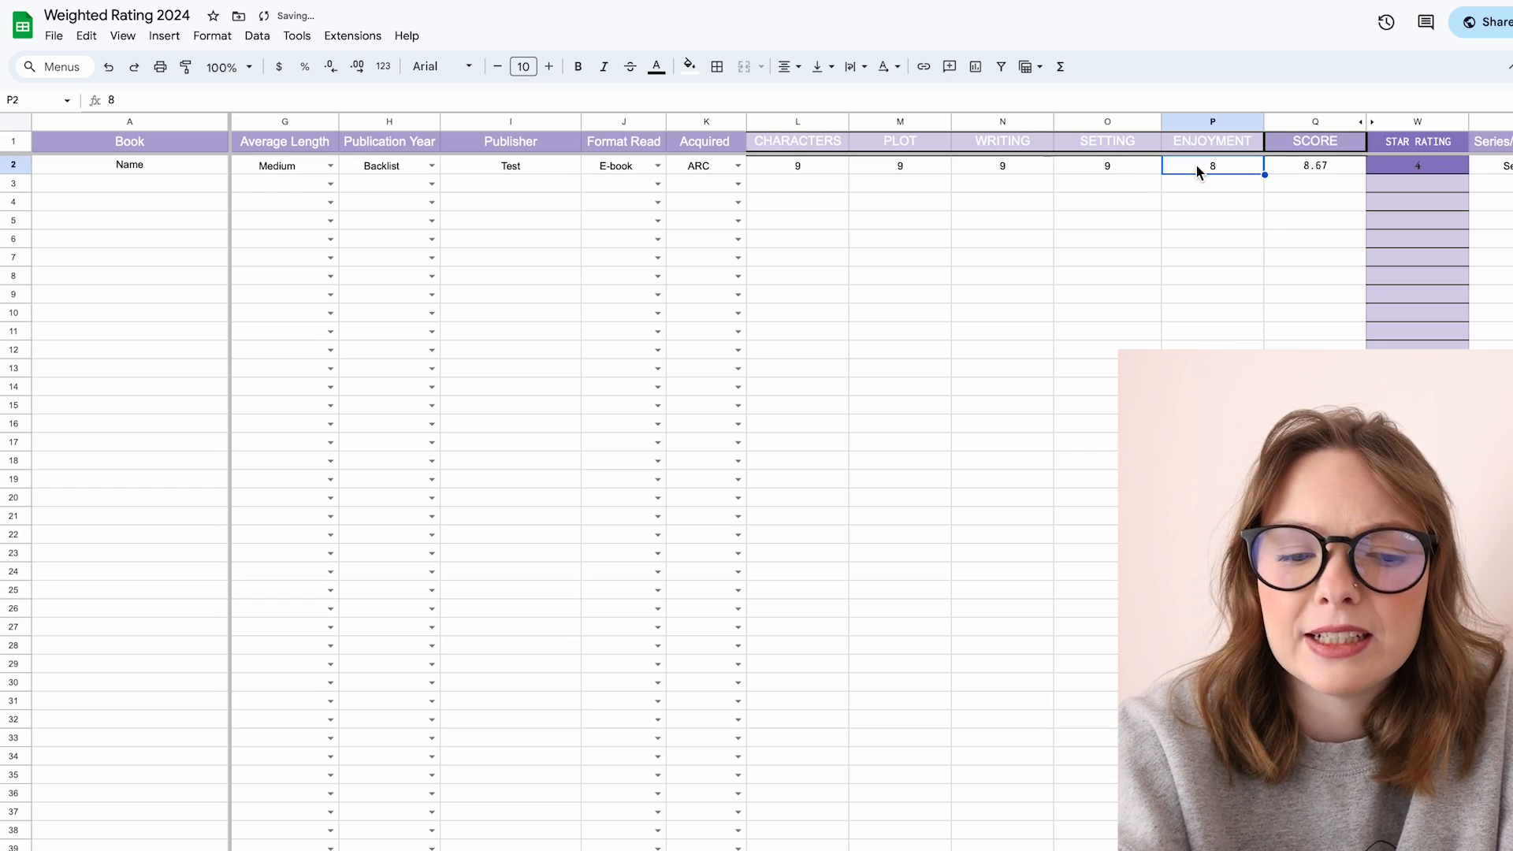
key(Delete)
text(9)
key(Return)
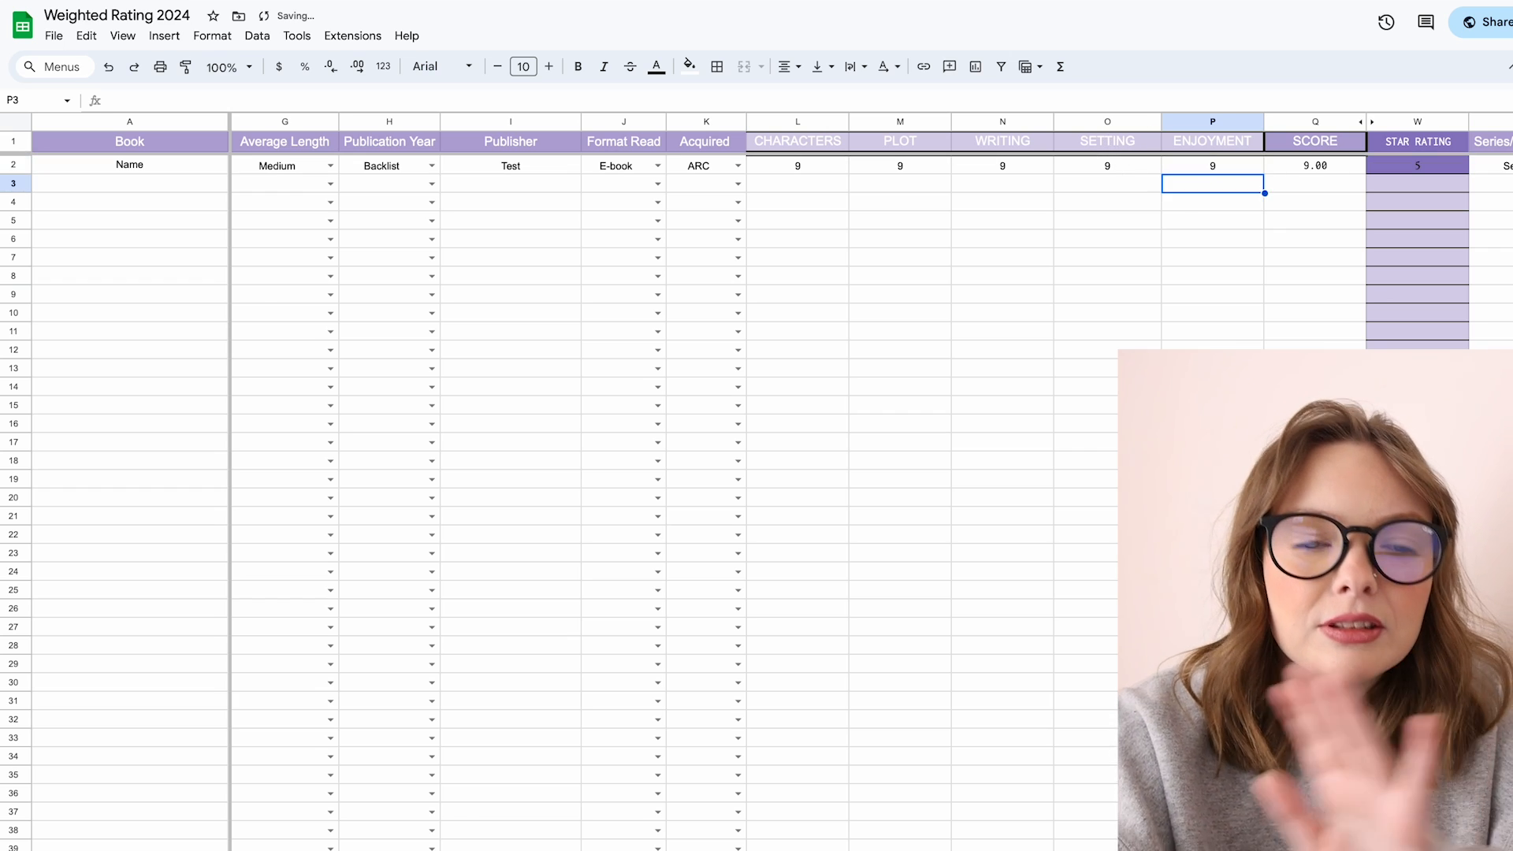
Step: Examine the Star Rating formula and the Series/Standalone and Series Placement options for the first book
scroll(1304, 198, right, 5)
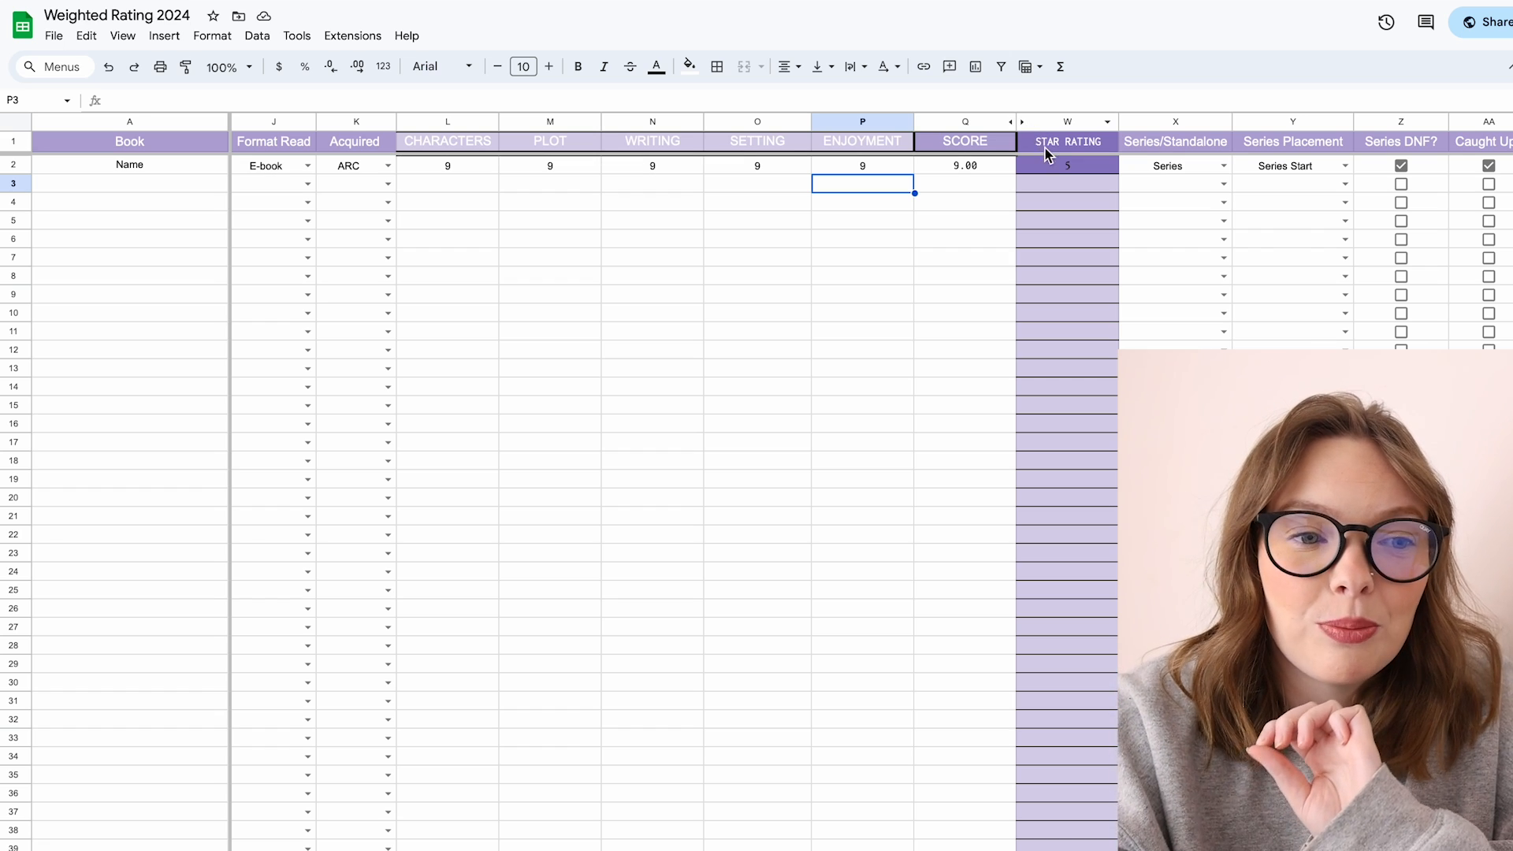
click(981, 164)
click(1047, 167)
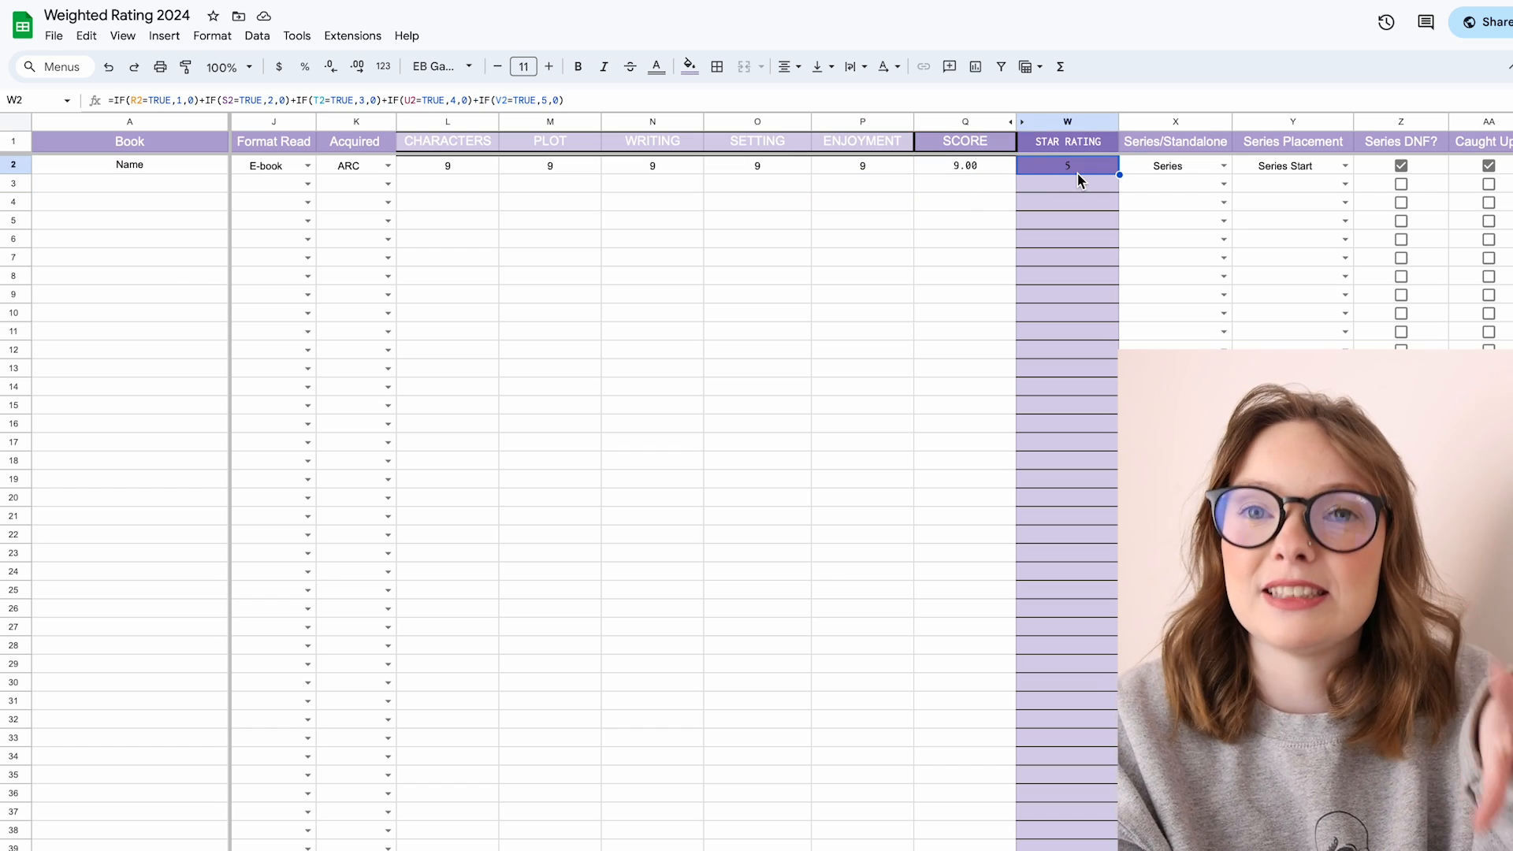
key(Right)
key(Right)
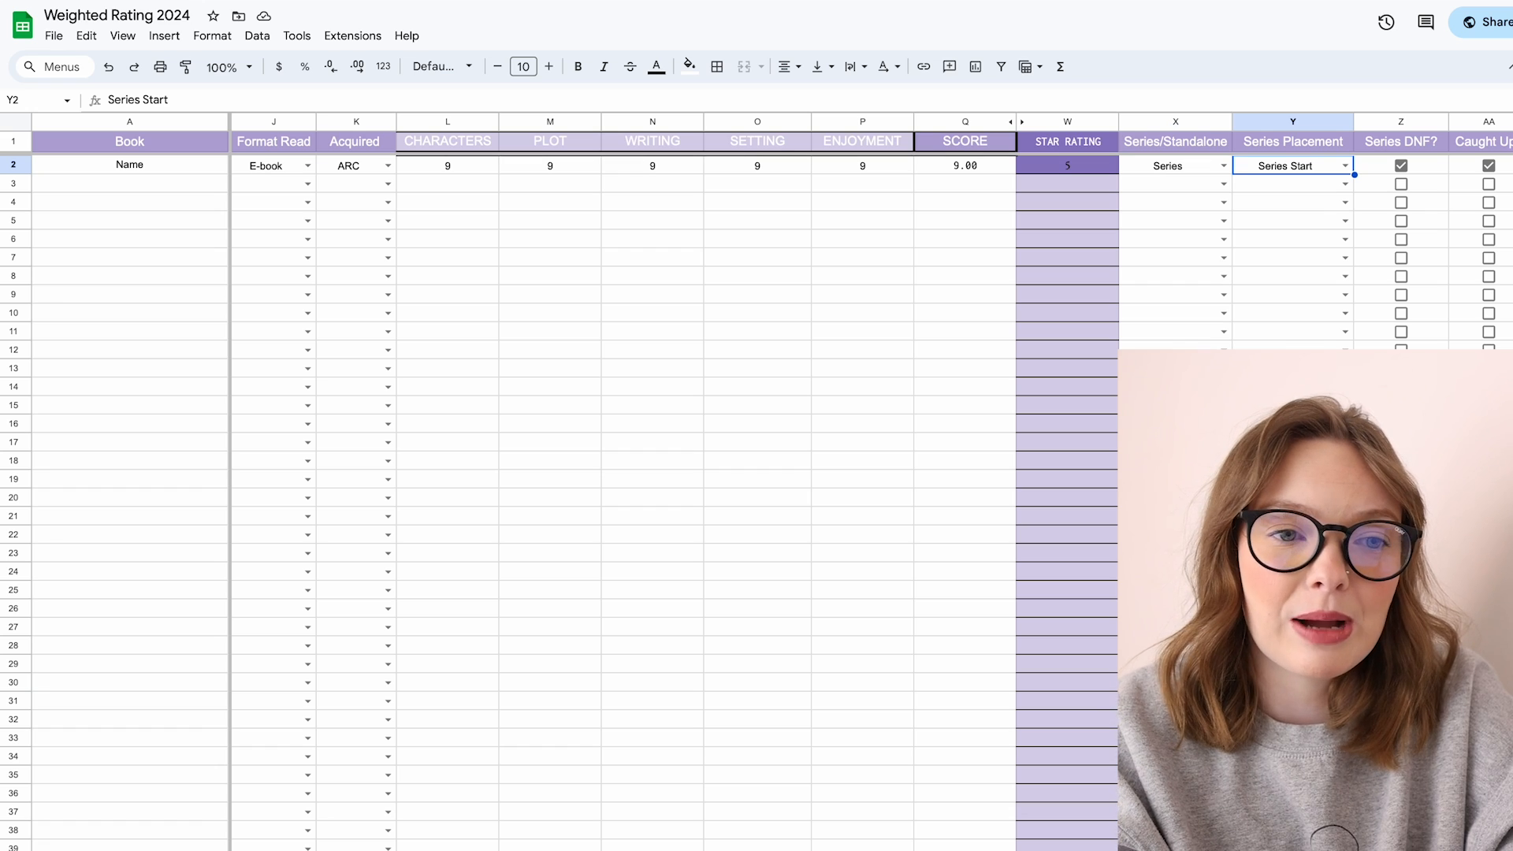
key(Right)
key(Right)
key(Right)
click(1096, 162)
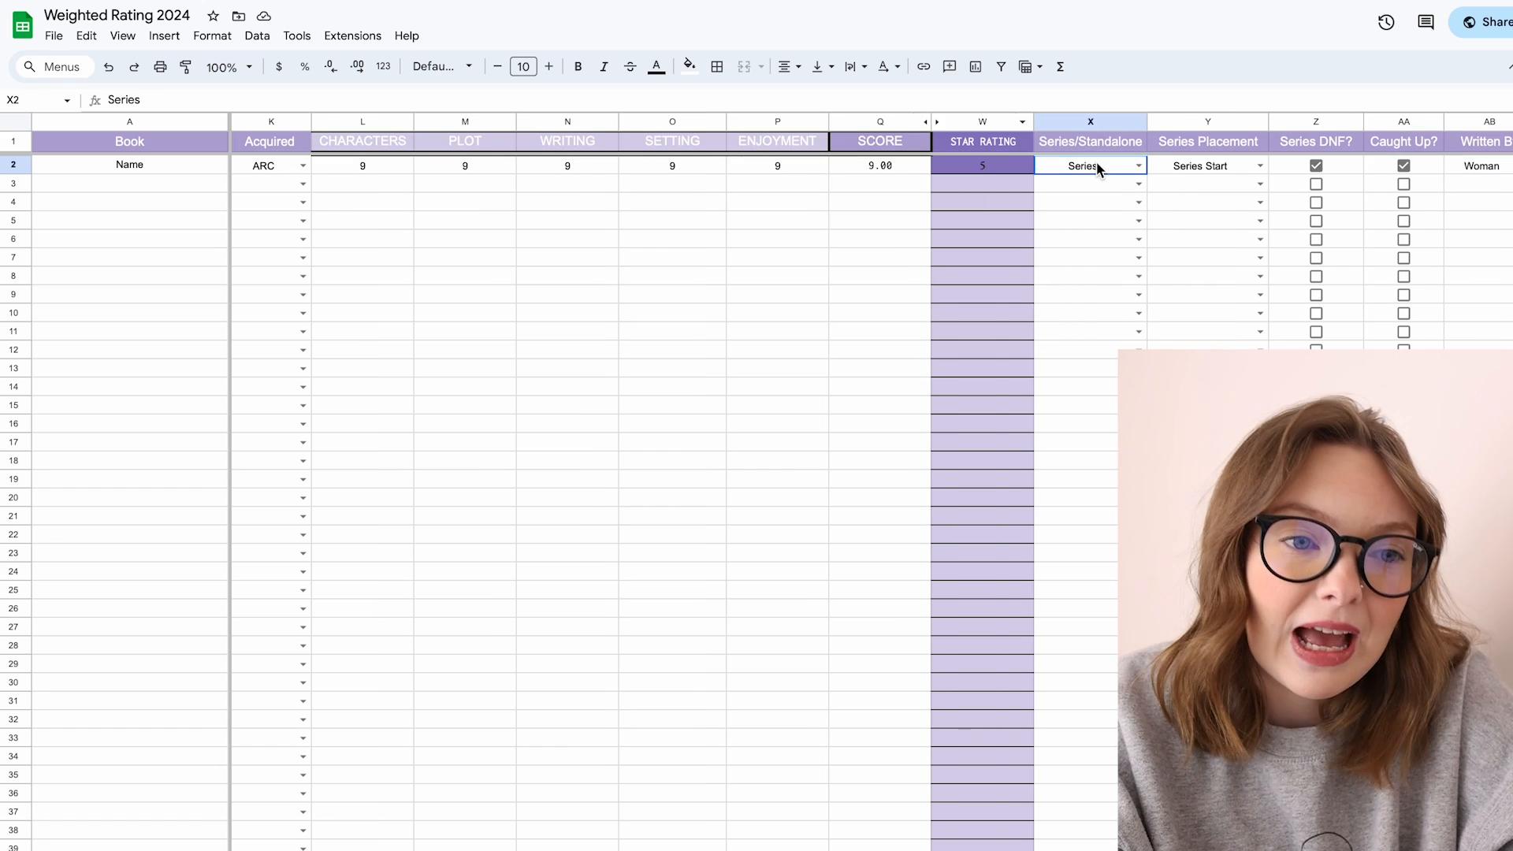
click(1136, 167)
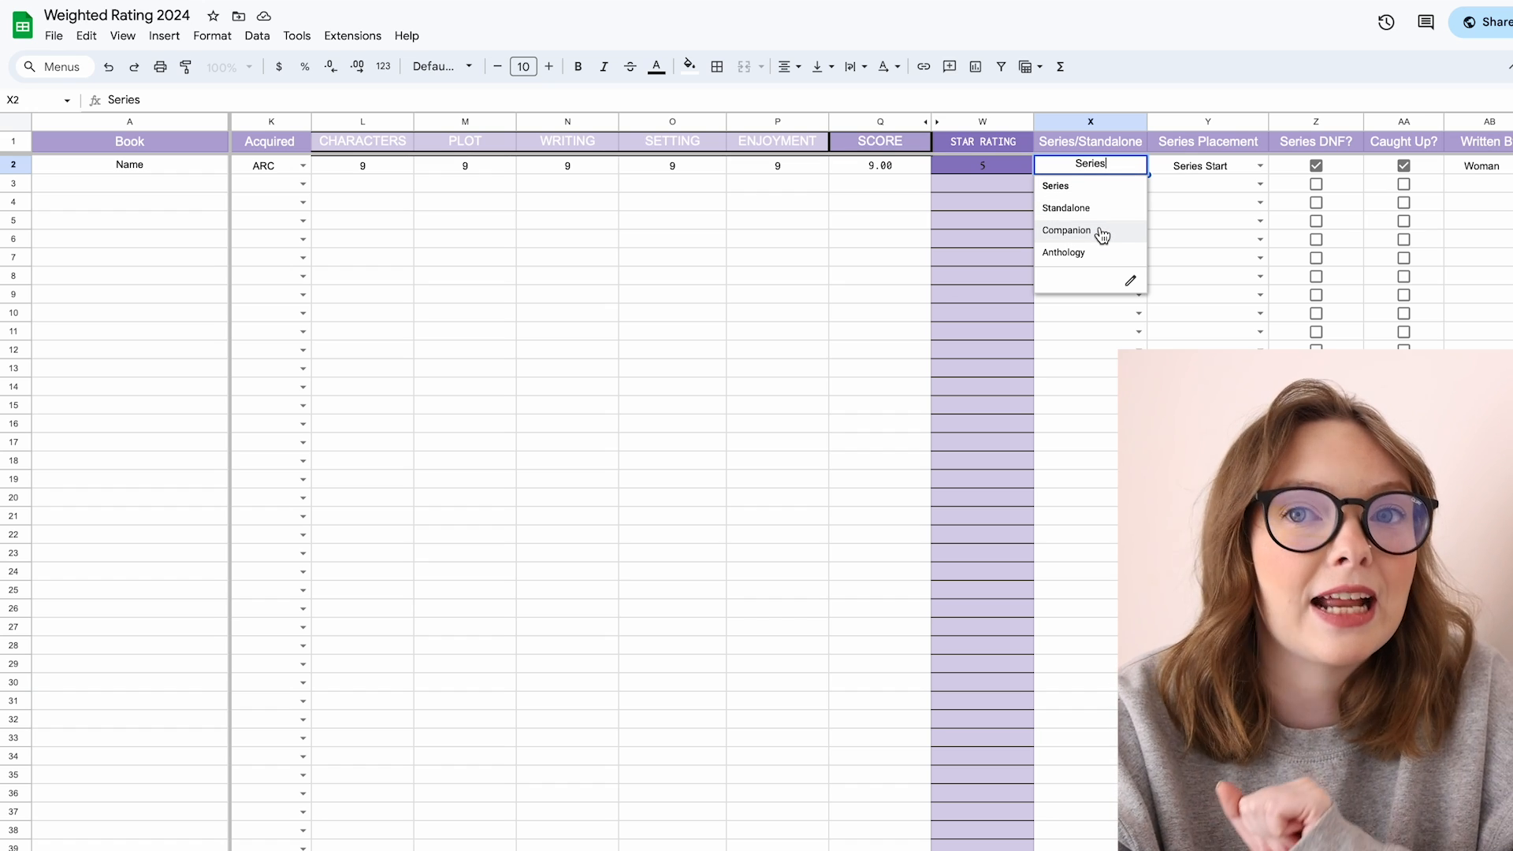
click(1103, 189)
click(1195, 167)
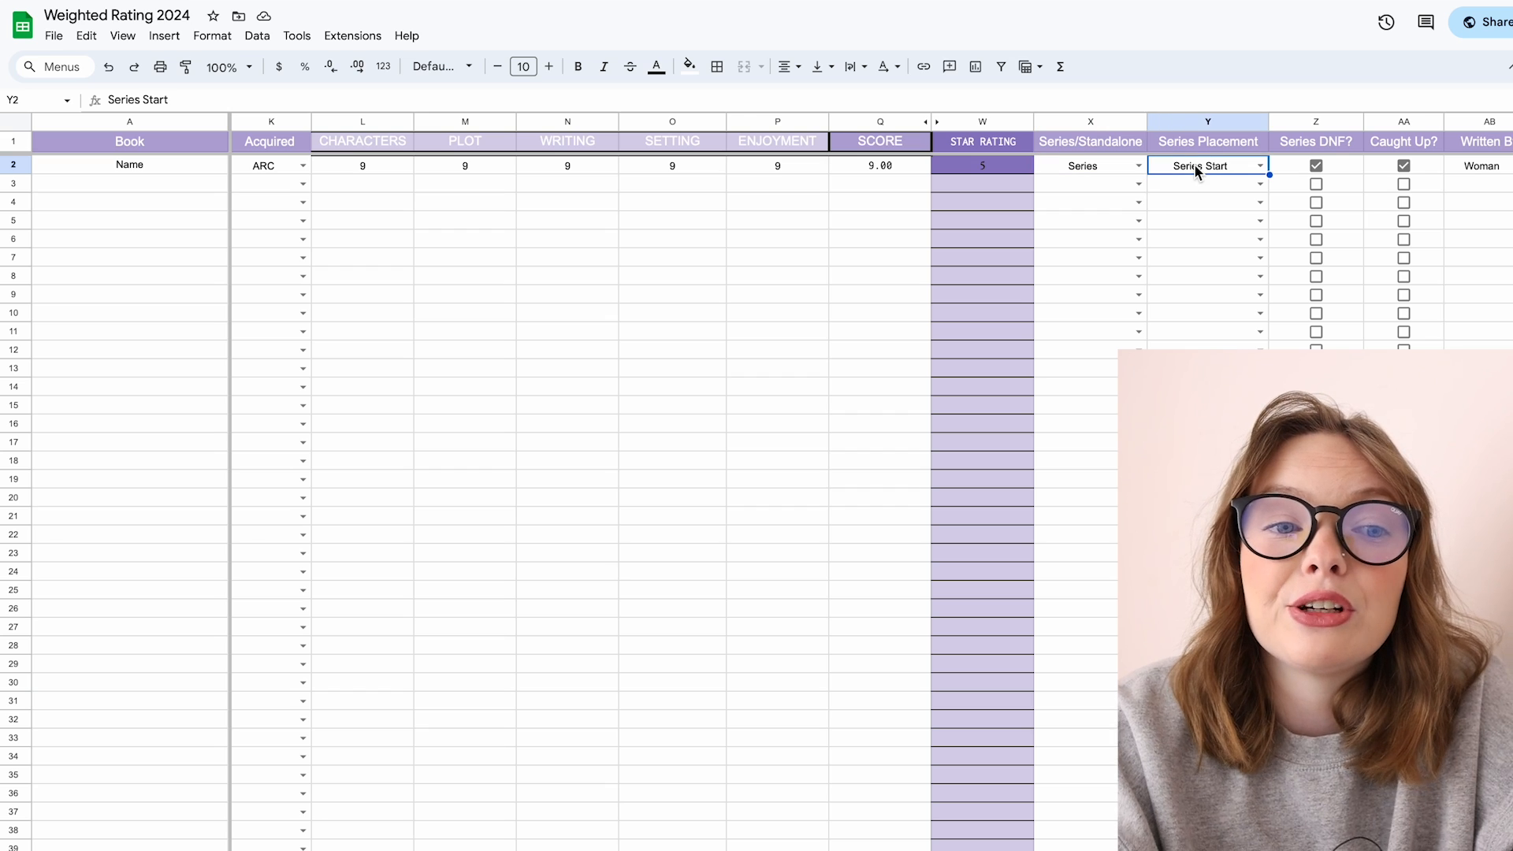
click(1261, 166)
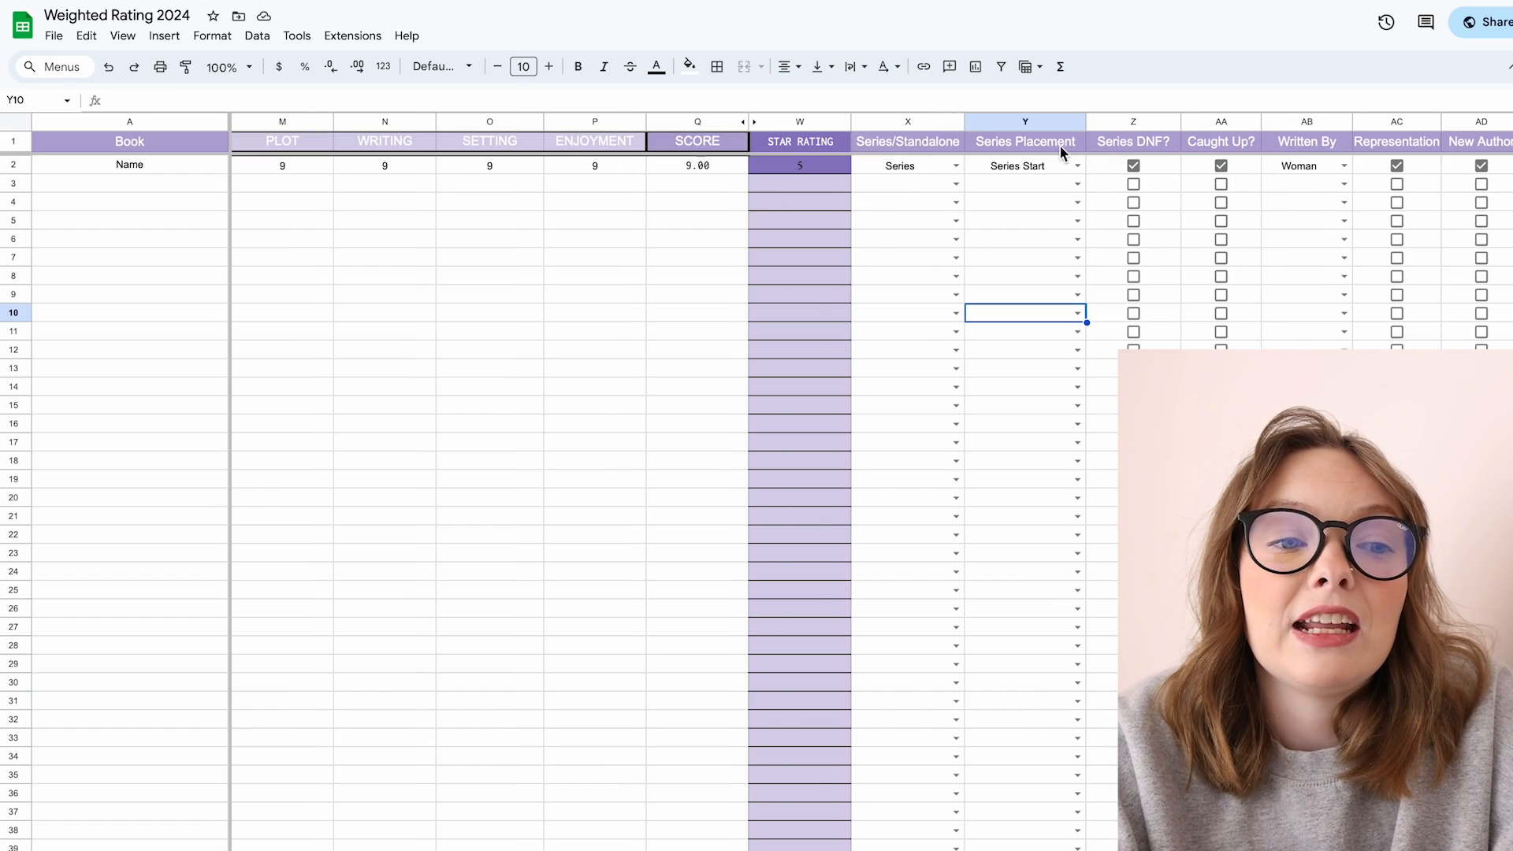
click(1056, 164)
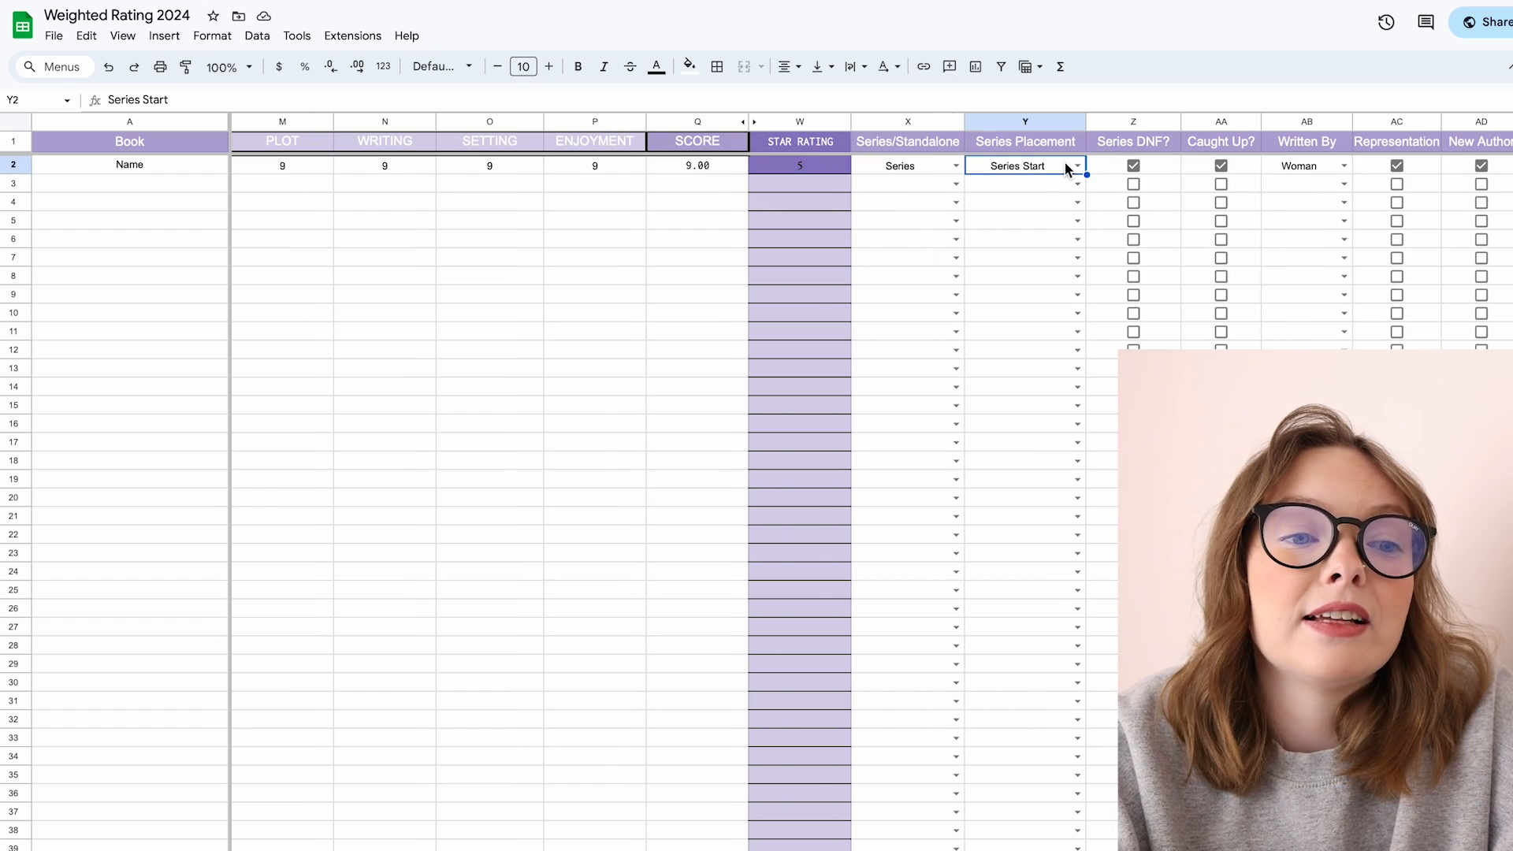
Step: Toggle the first book's Series DNF? checkbox off and back on twice
click(1134, 167)
click(1134, 167)
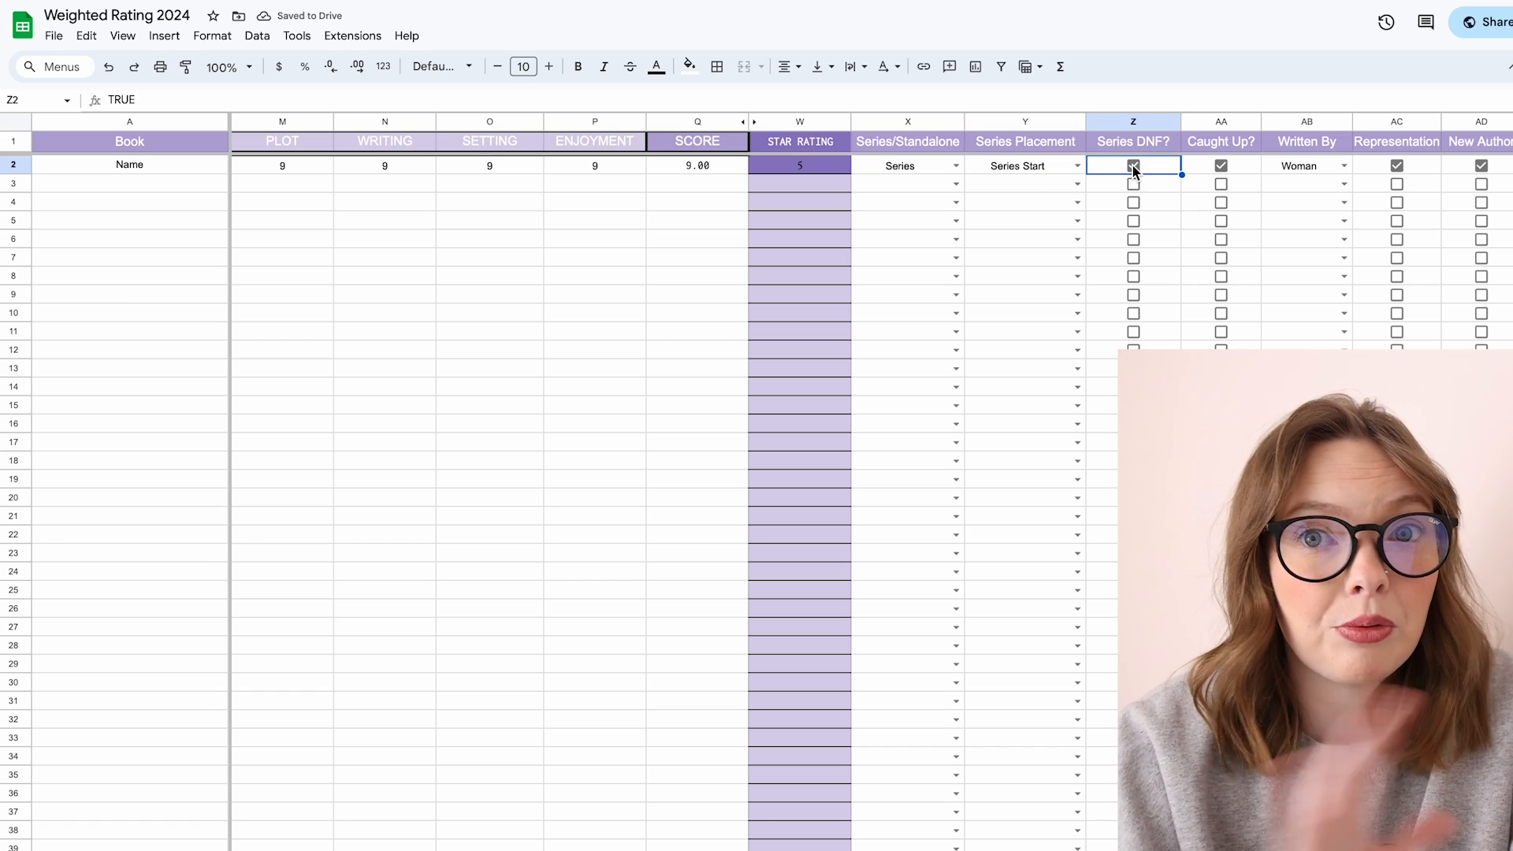
click(1133, 168)
click(1131, 166)
Step: Set Series Placement to Sequel and untick then retick the Caught Up? checkbox
click(1081, 166)
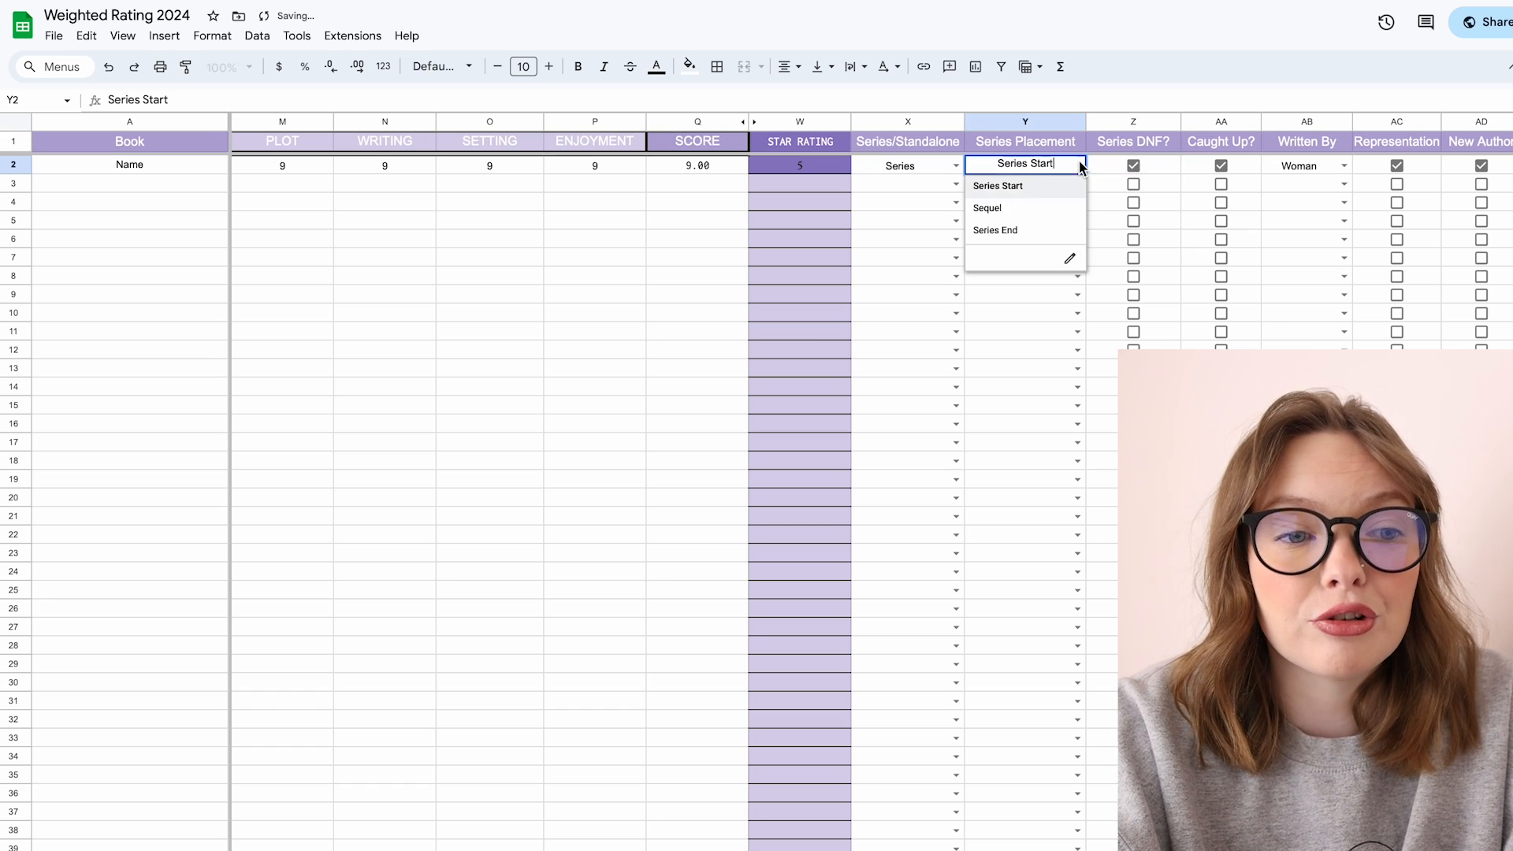
click(1038, 208)
click(1220, 168)
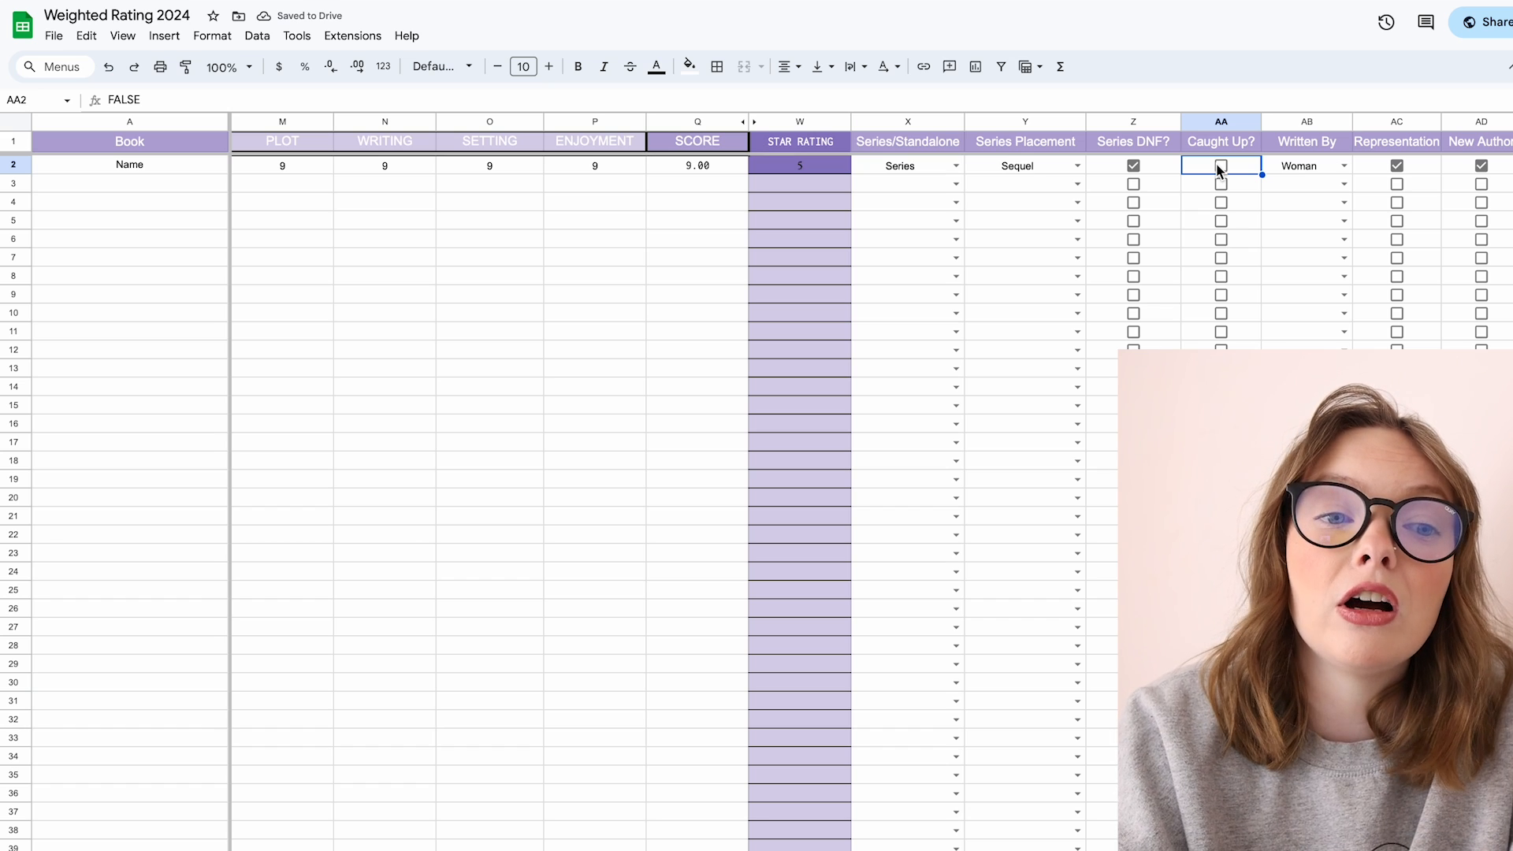
click(1220, 167)
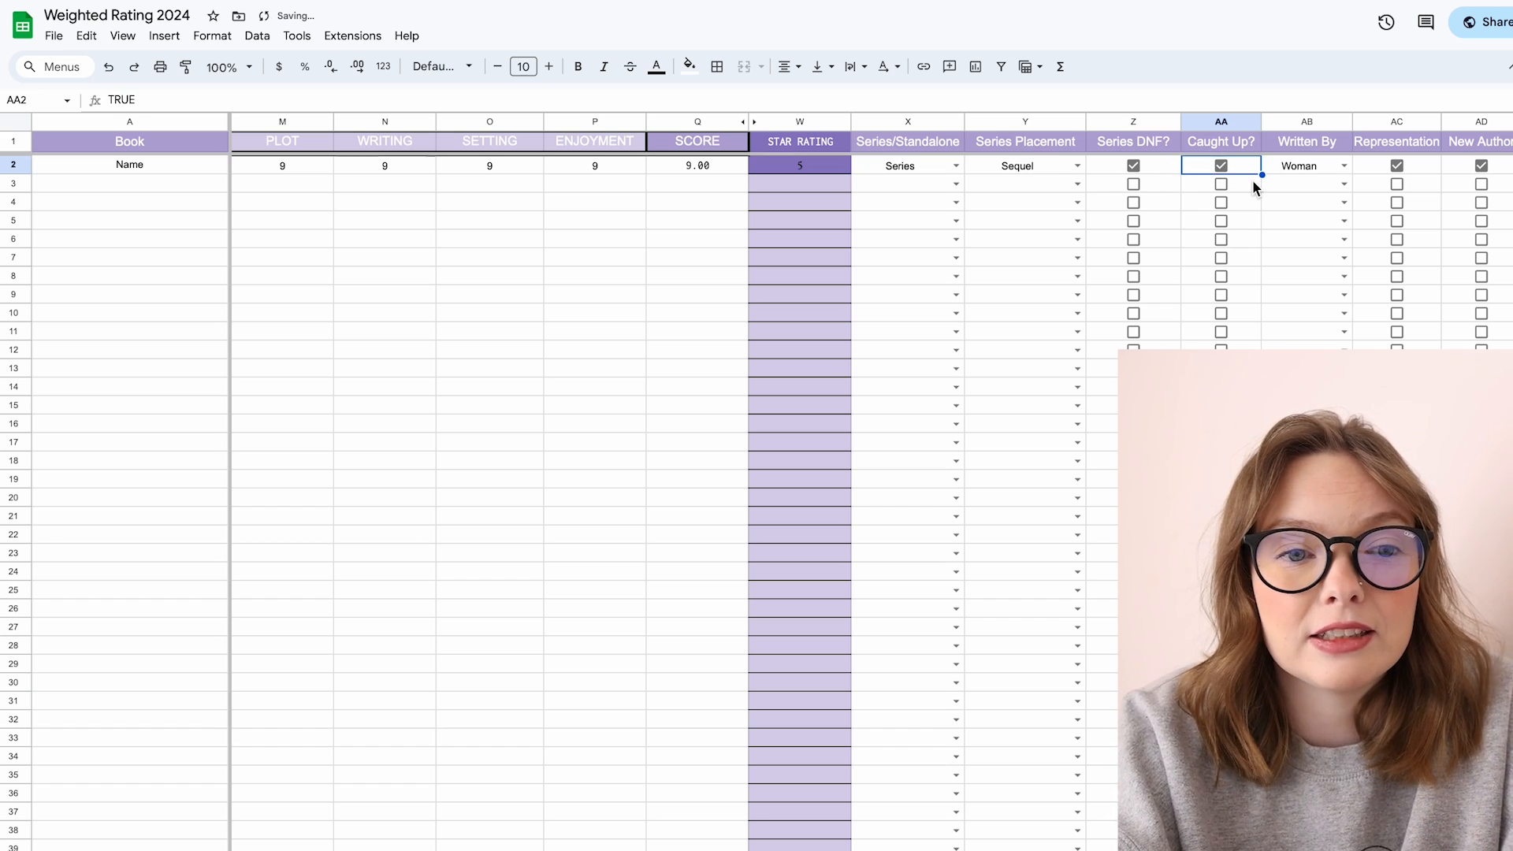
Step: Review the Written By options, keeping Woman, and select the Written By column
click(1344, 167)
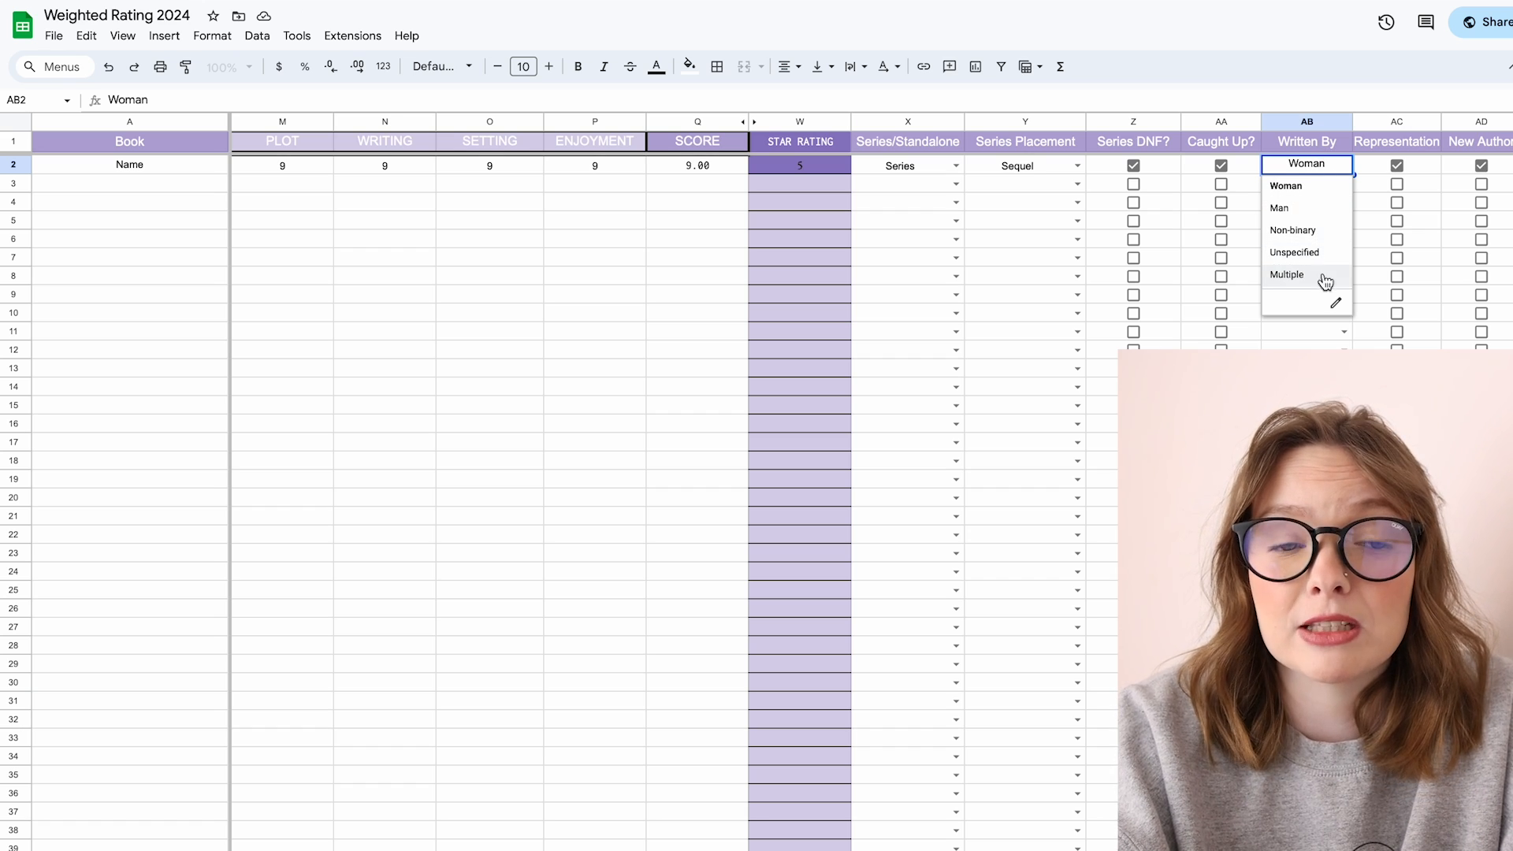
click(1334, 193)
click(1307, 121)
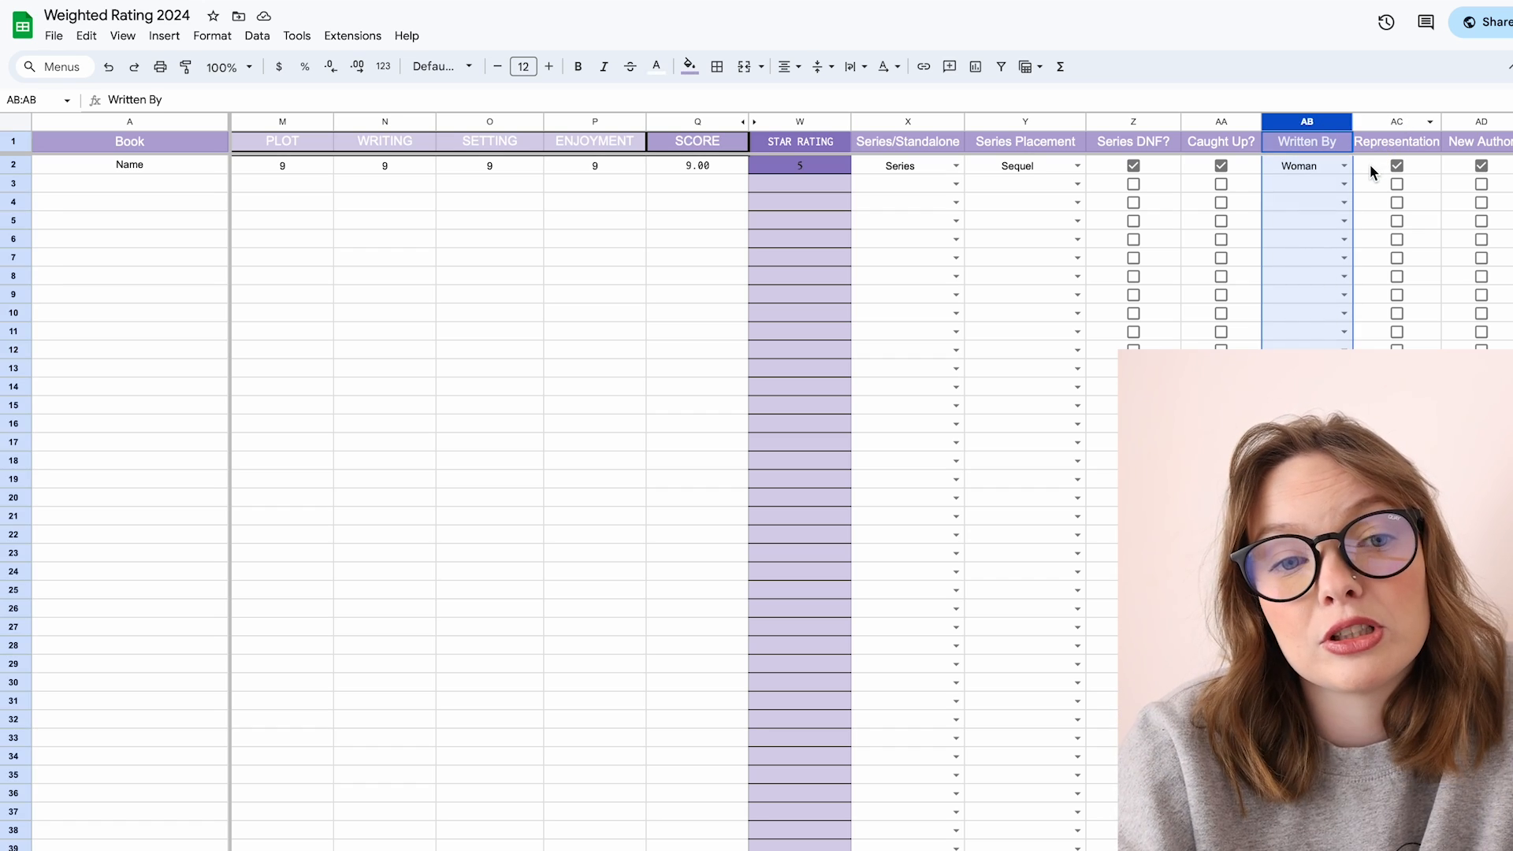
Step: Toggle the first book's Representation and New Author checkboxes off and back on
click(1369, 164)
scroll(1370, 164, right, 5)
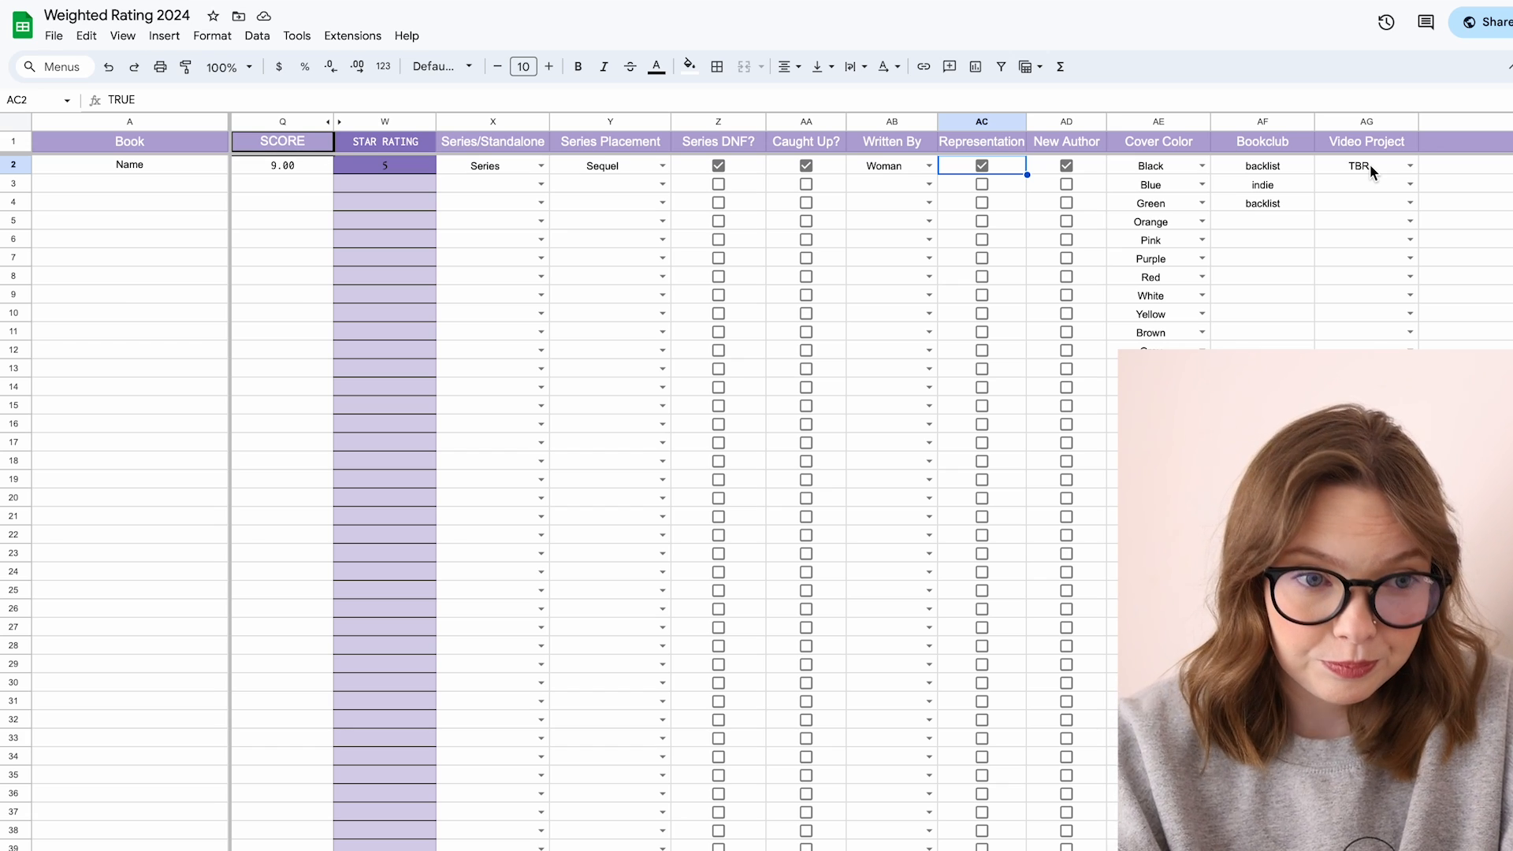
click(984, 146)
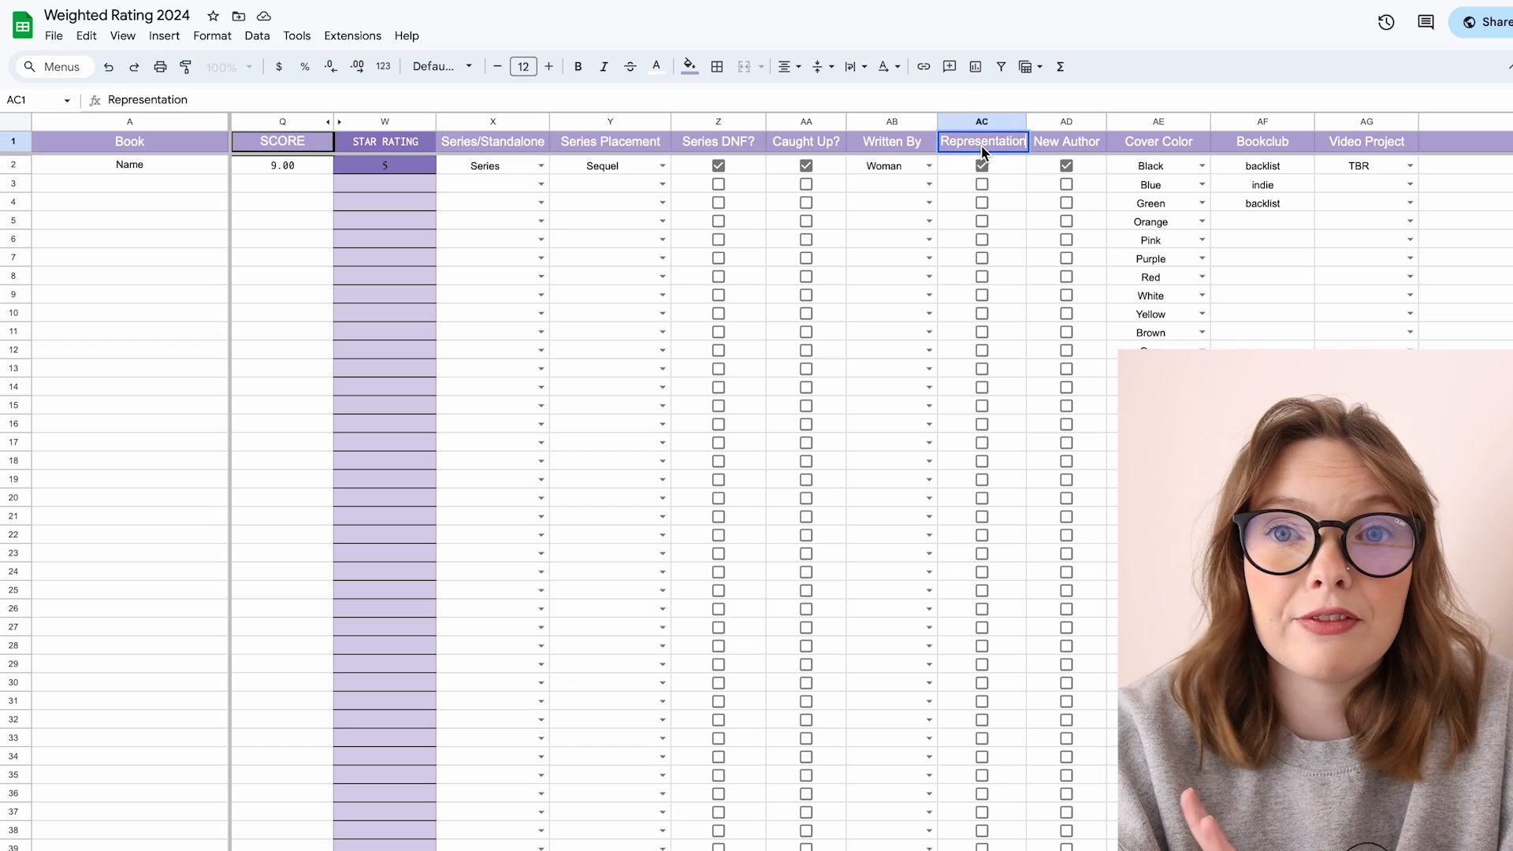
click(991, 165)
click(984, 165)
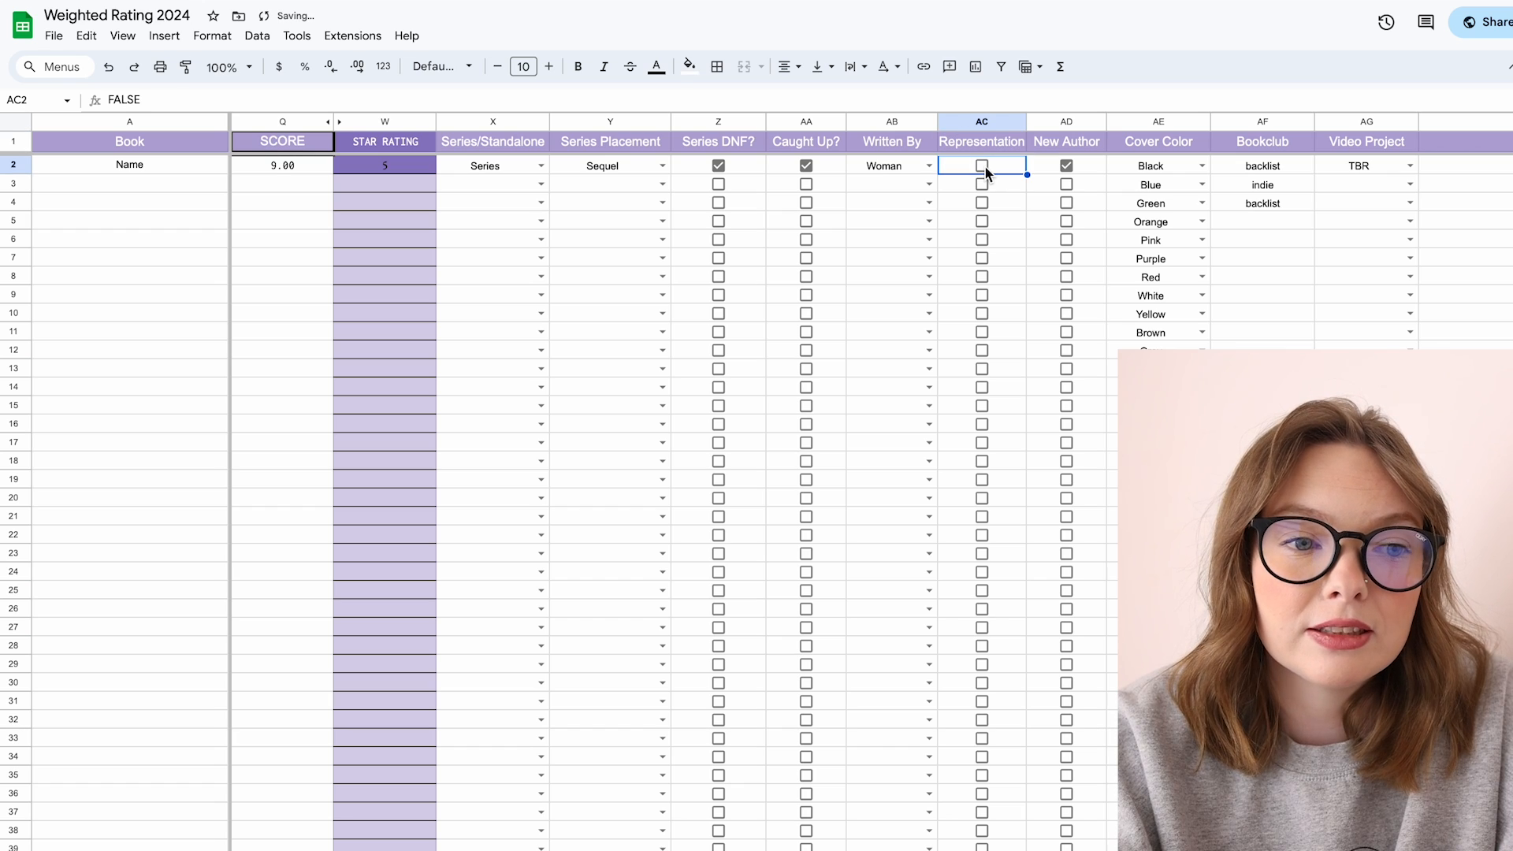
click(983, 165)
click(1066, 167)
click(1065, 166)
Step: Rename the Representation column header to POC Authors
click(966, 144)
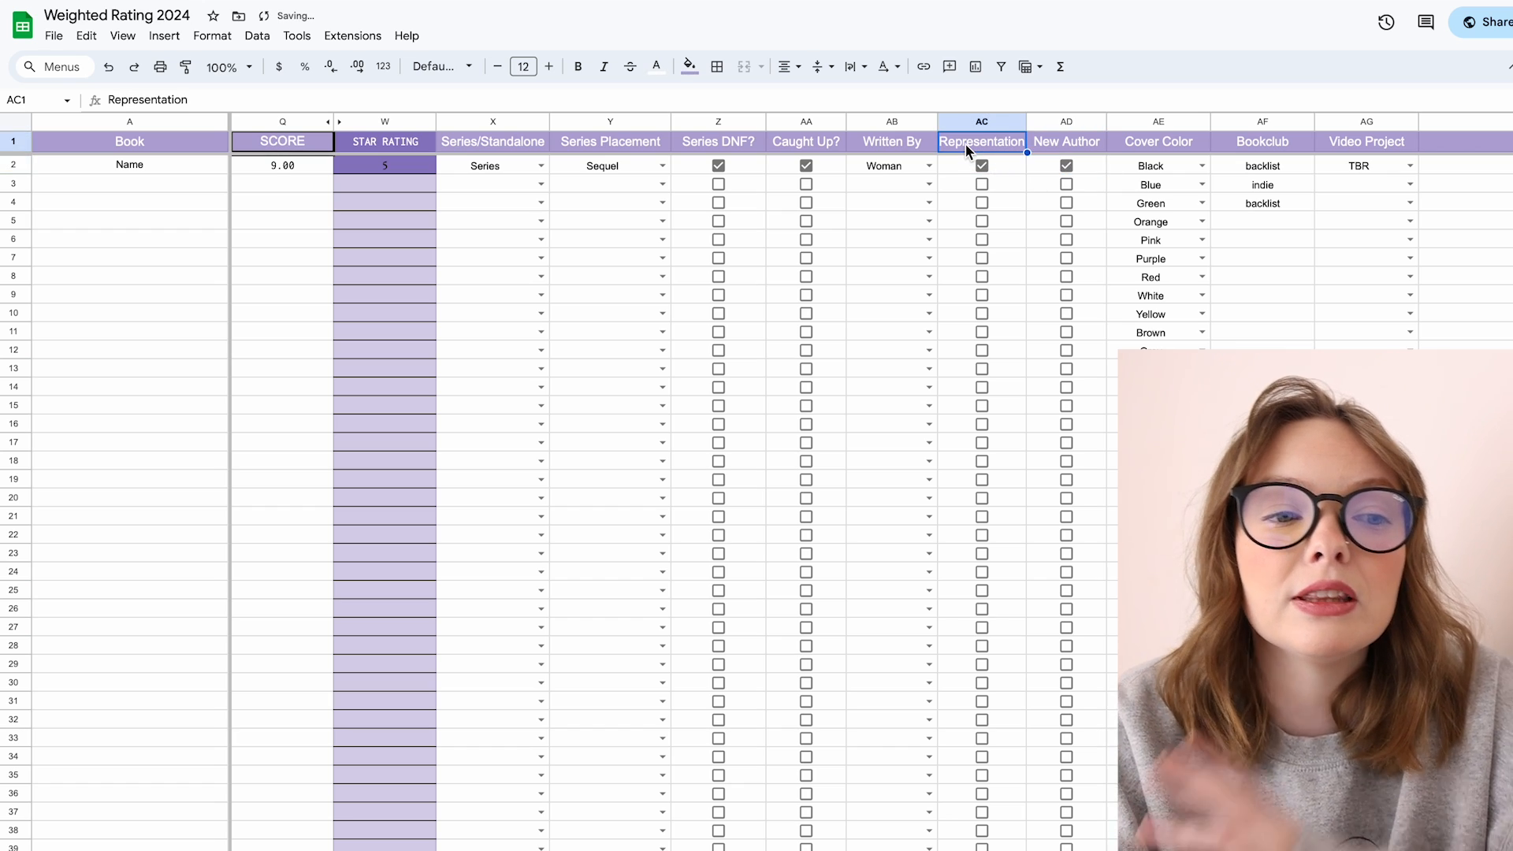
key(Delete)
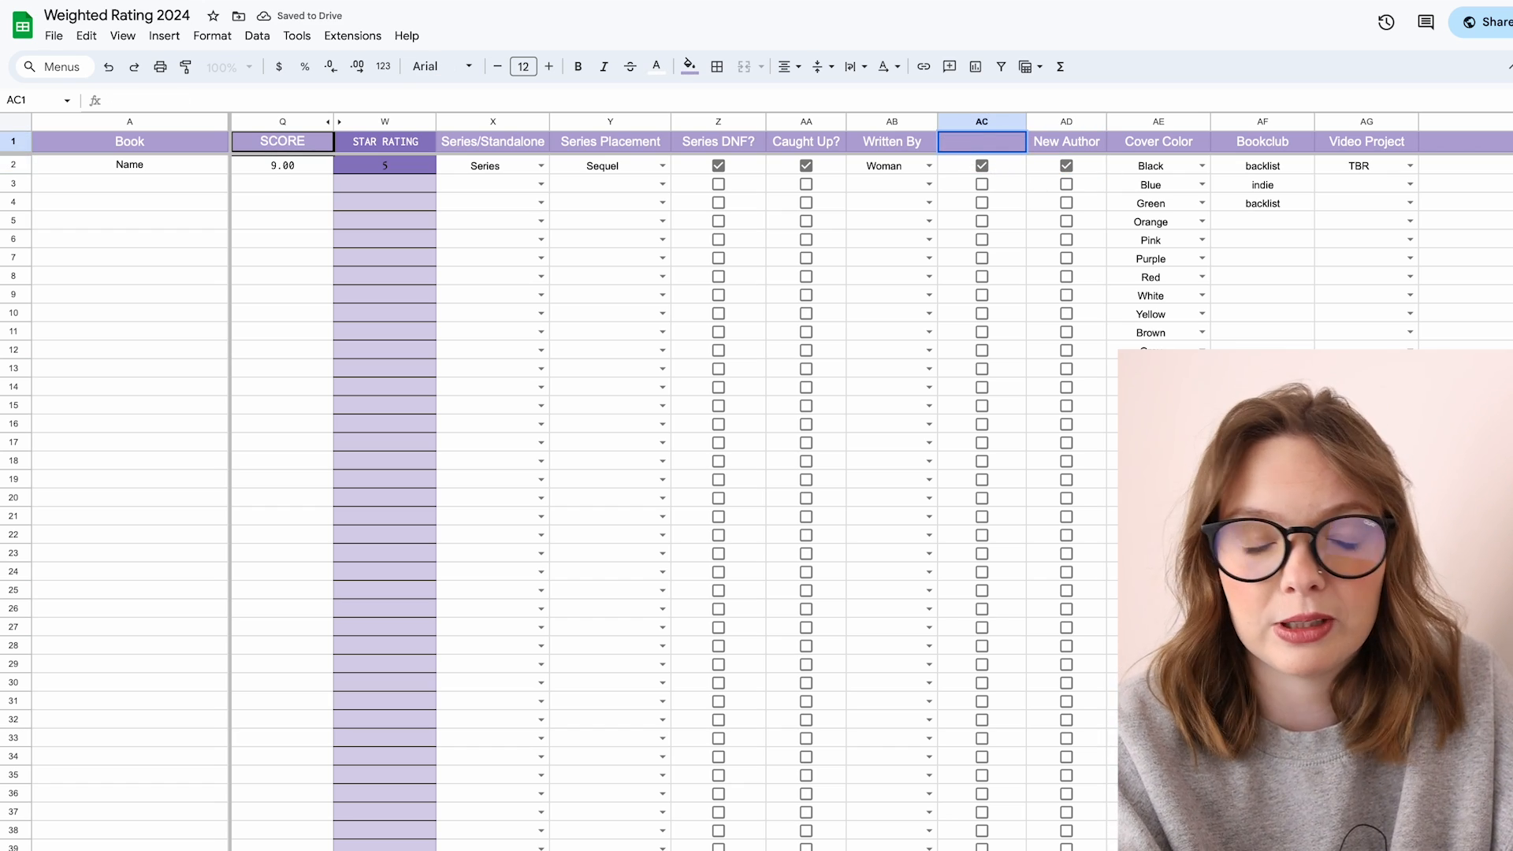
text(POC Aith)
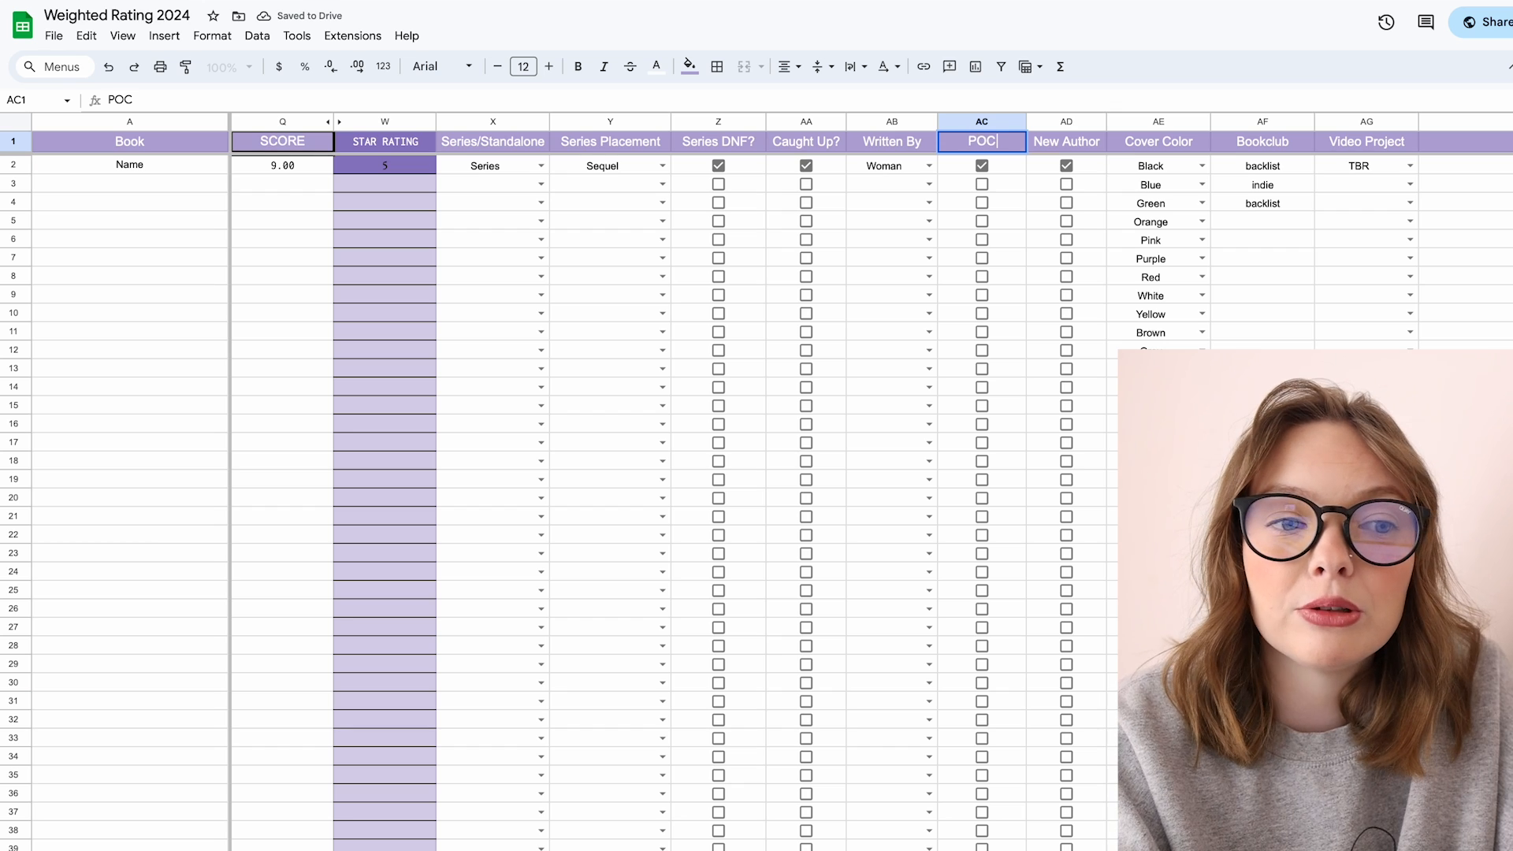
key(BackSpace)
key(BackSpace)
key(BackSpace)
text(uthors)
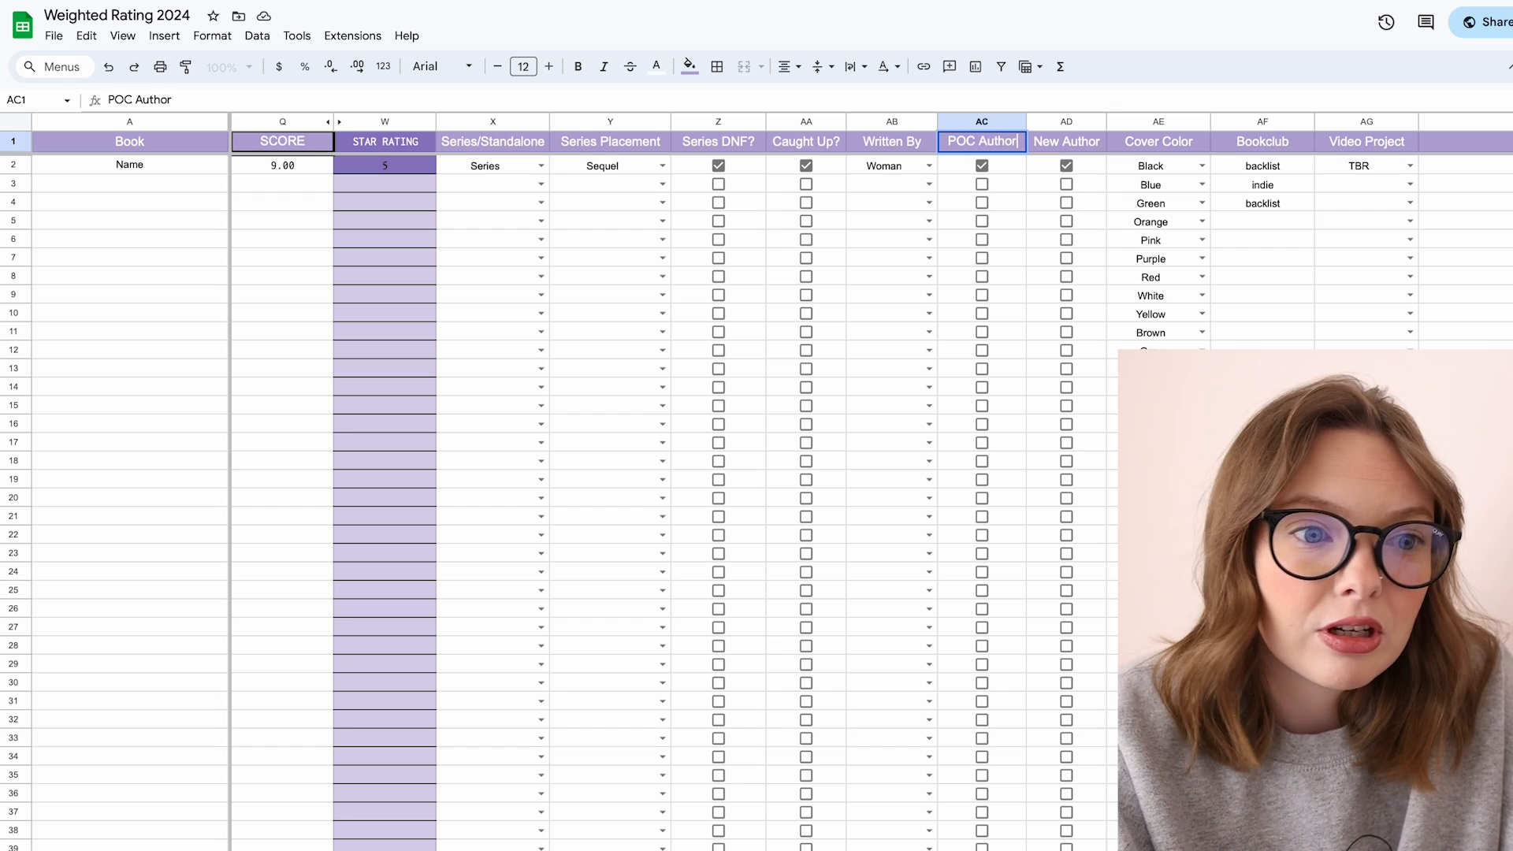
click(990, 164)
click(982, 165)
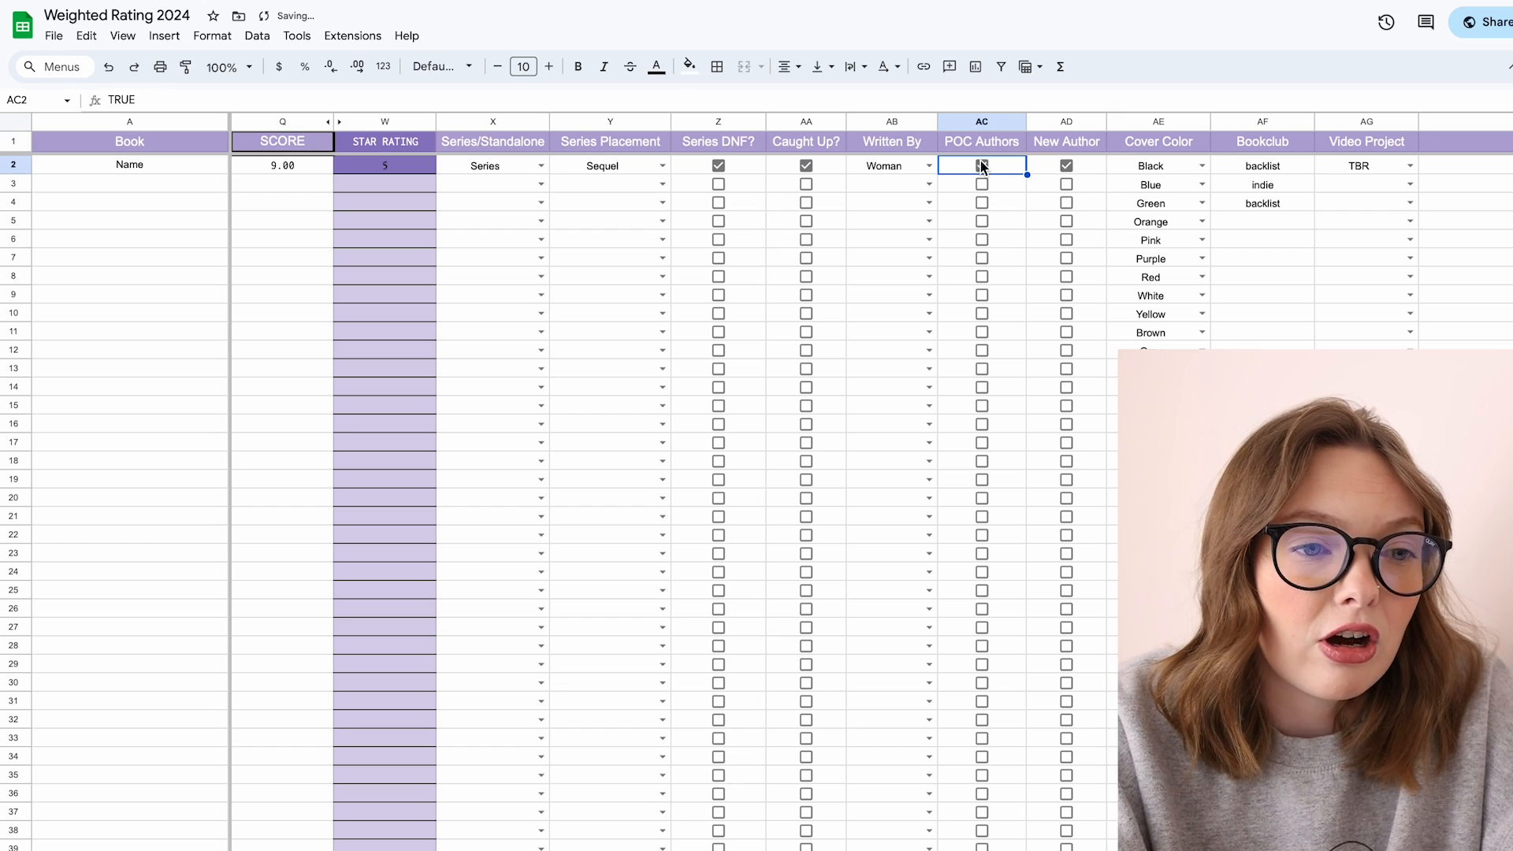
Step: Rename the column header back to Representation
double_click(976, 144)
key(BackSpace)
key(BackSpace)
key(BackSpace)
key(BackSpace)
key(BackSpace)
key(BackSpace)
key(BackSpace)
key(BackSpace)
key(BackSpace)
key(BackSpace)
key(BackSpace)
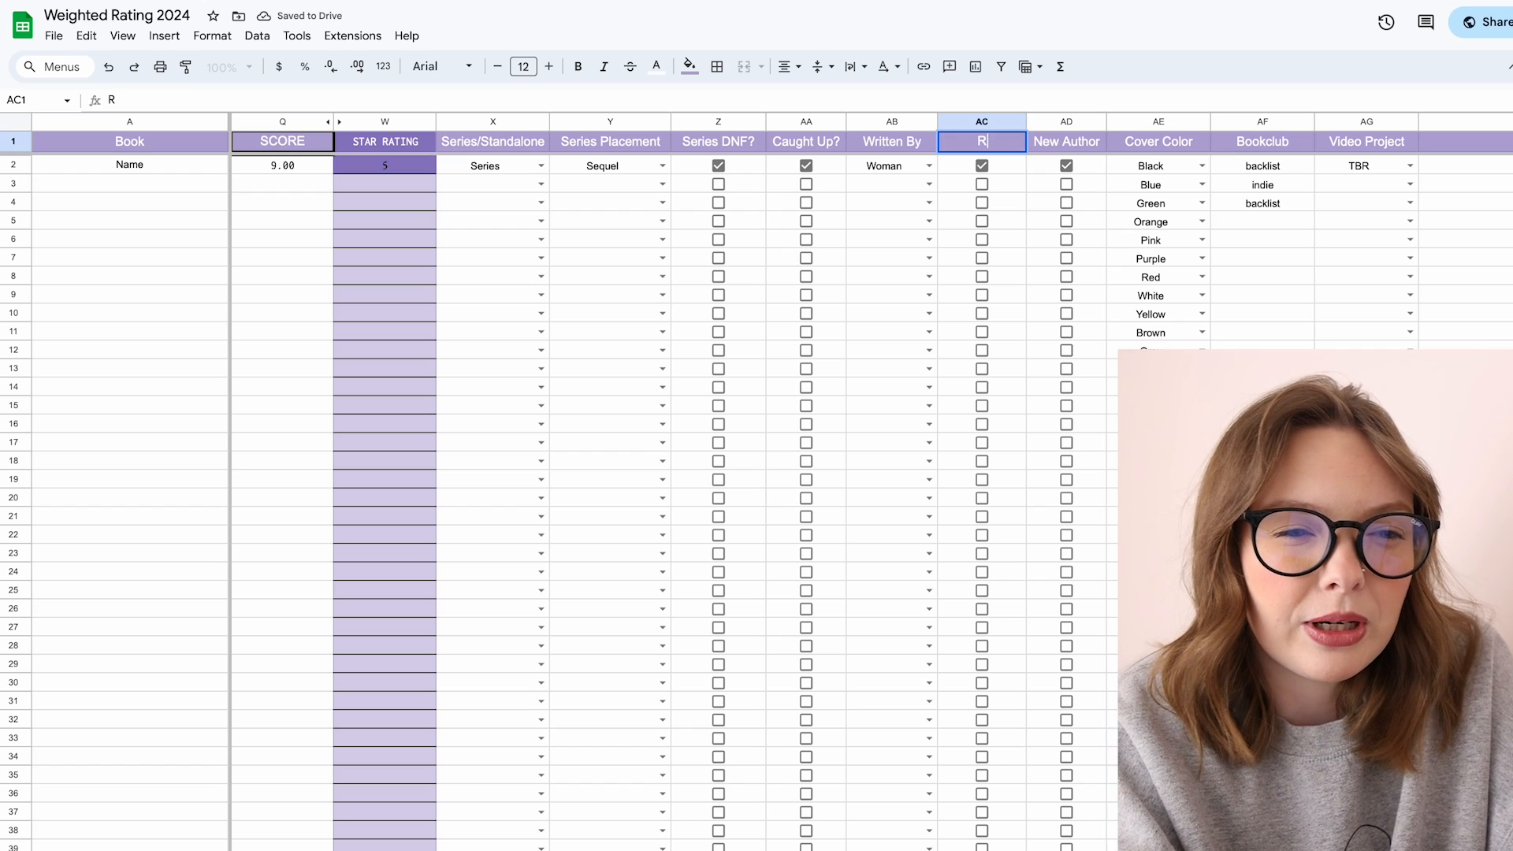
text(Representation)
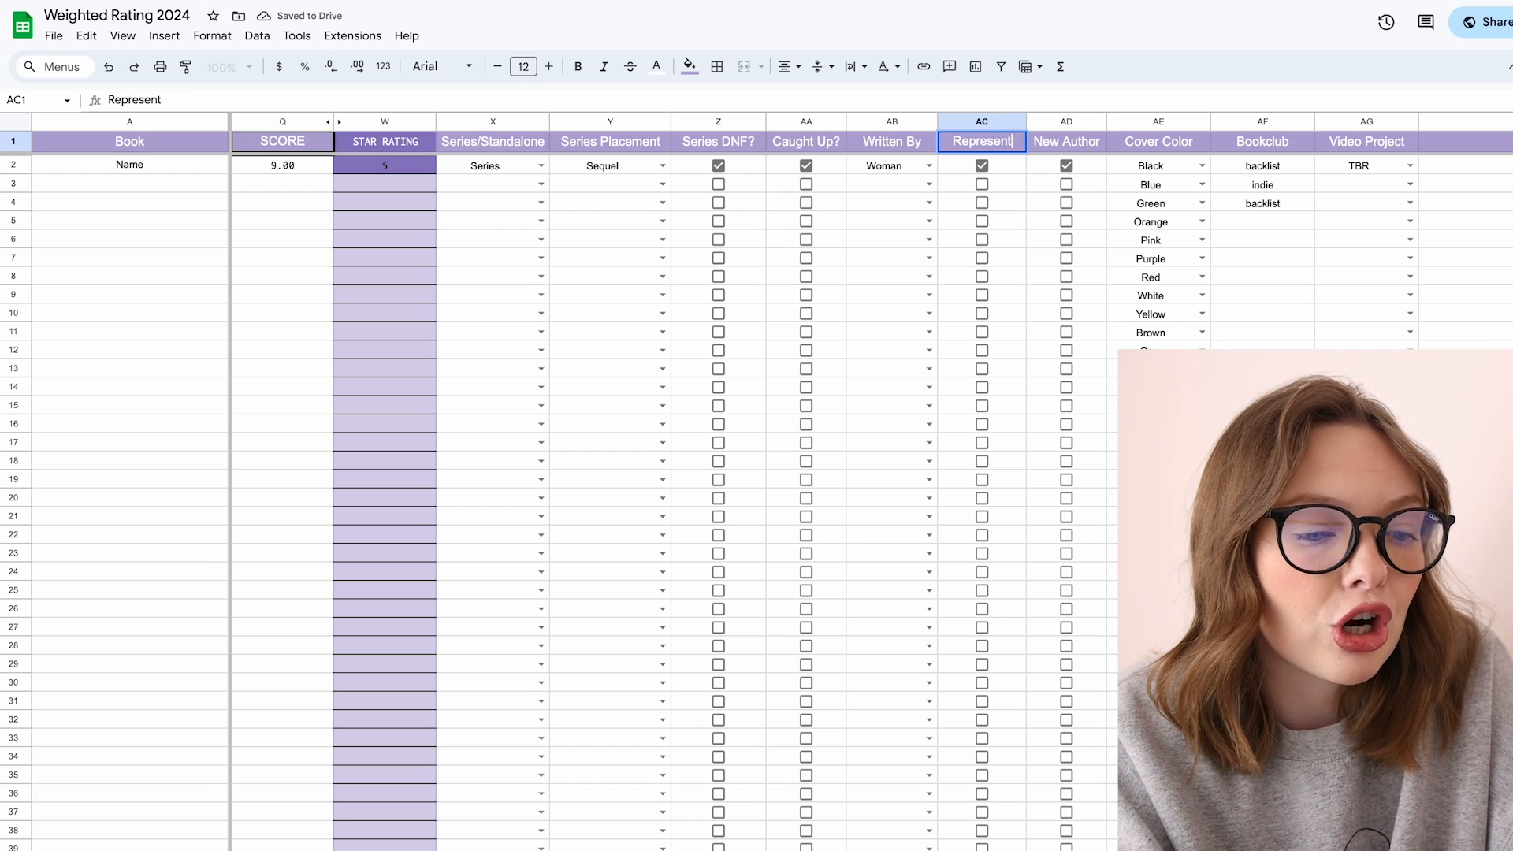
click(1019, 186)
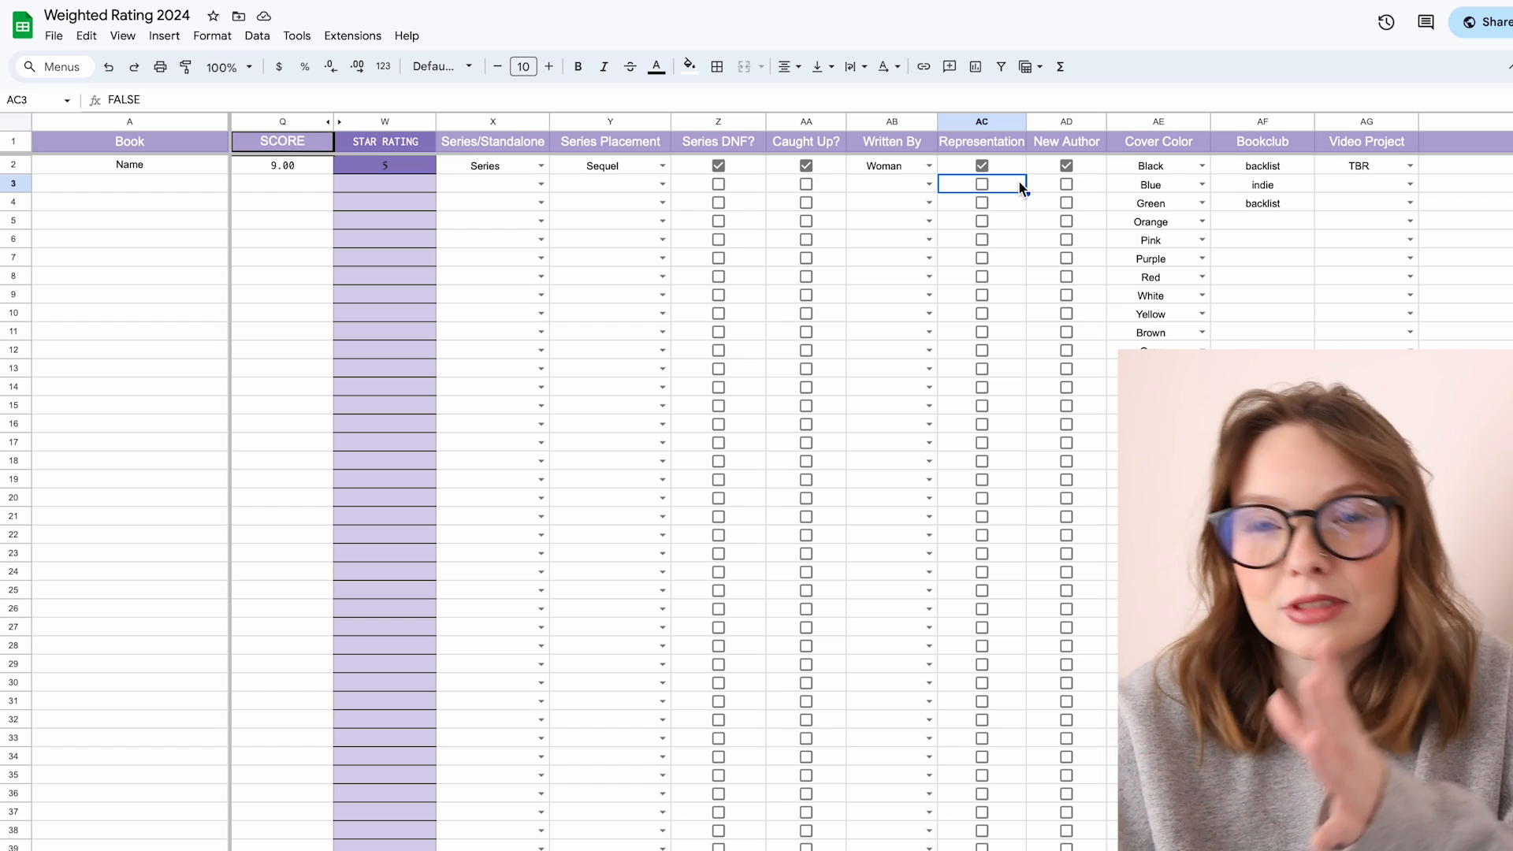
Step: Toggle the first book's New Author checkbox off and on, and review the Cover Color options, keeping Black
click(1071, 164)
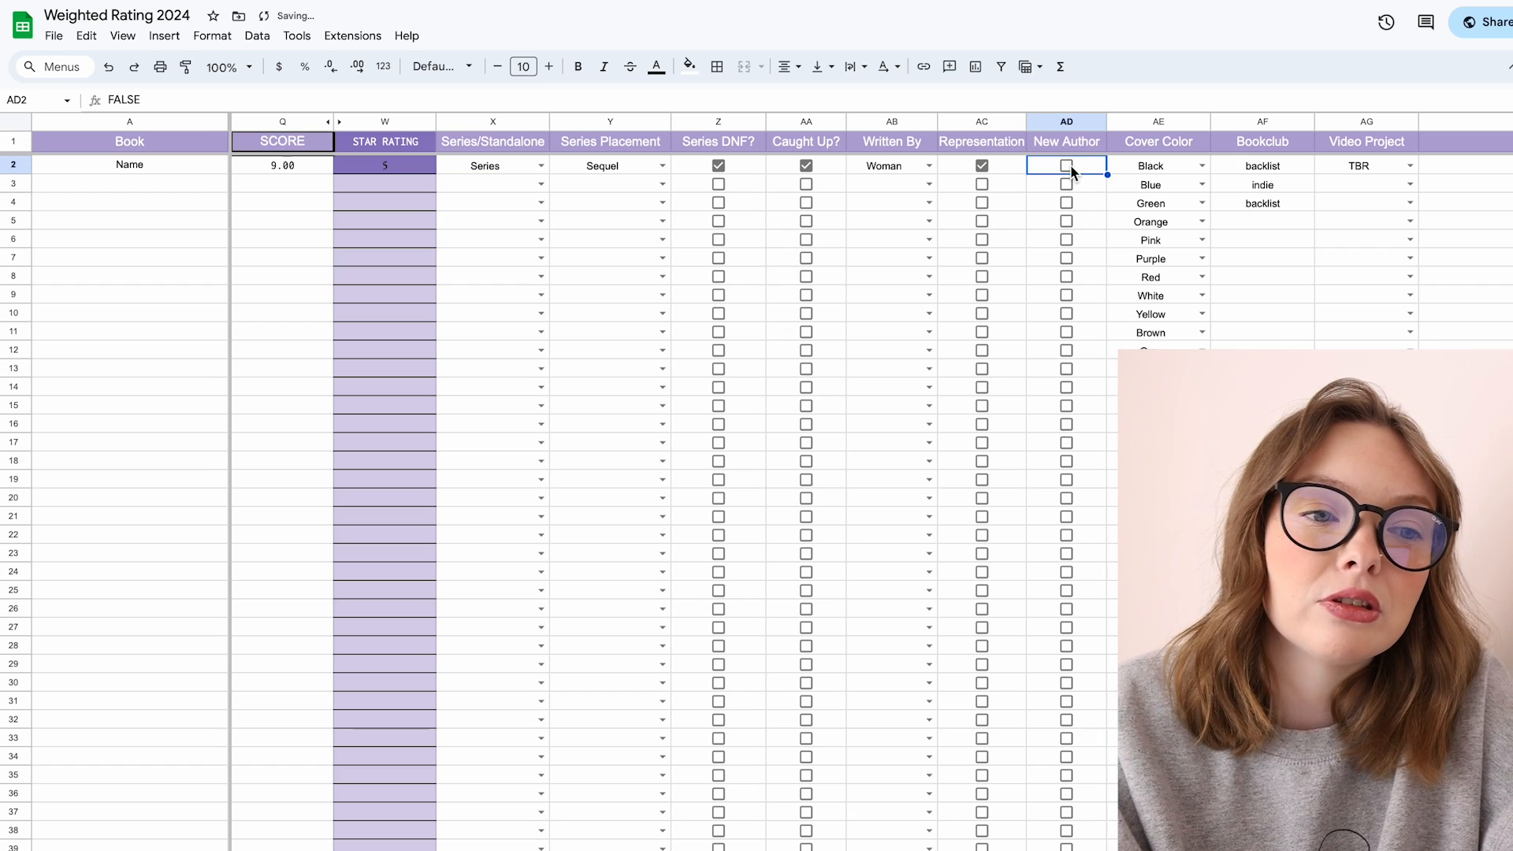
click(1070, 164)
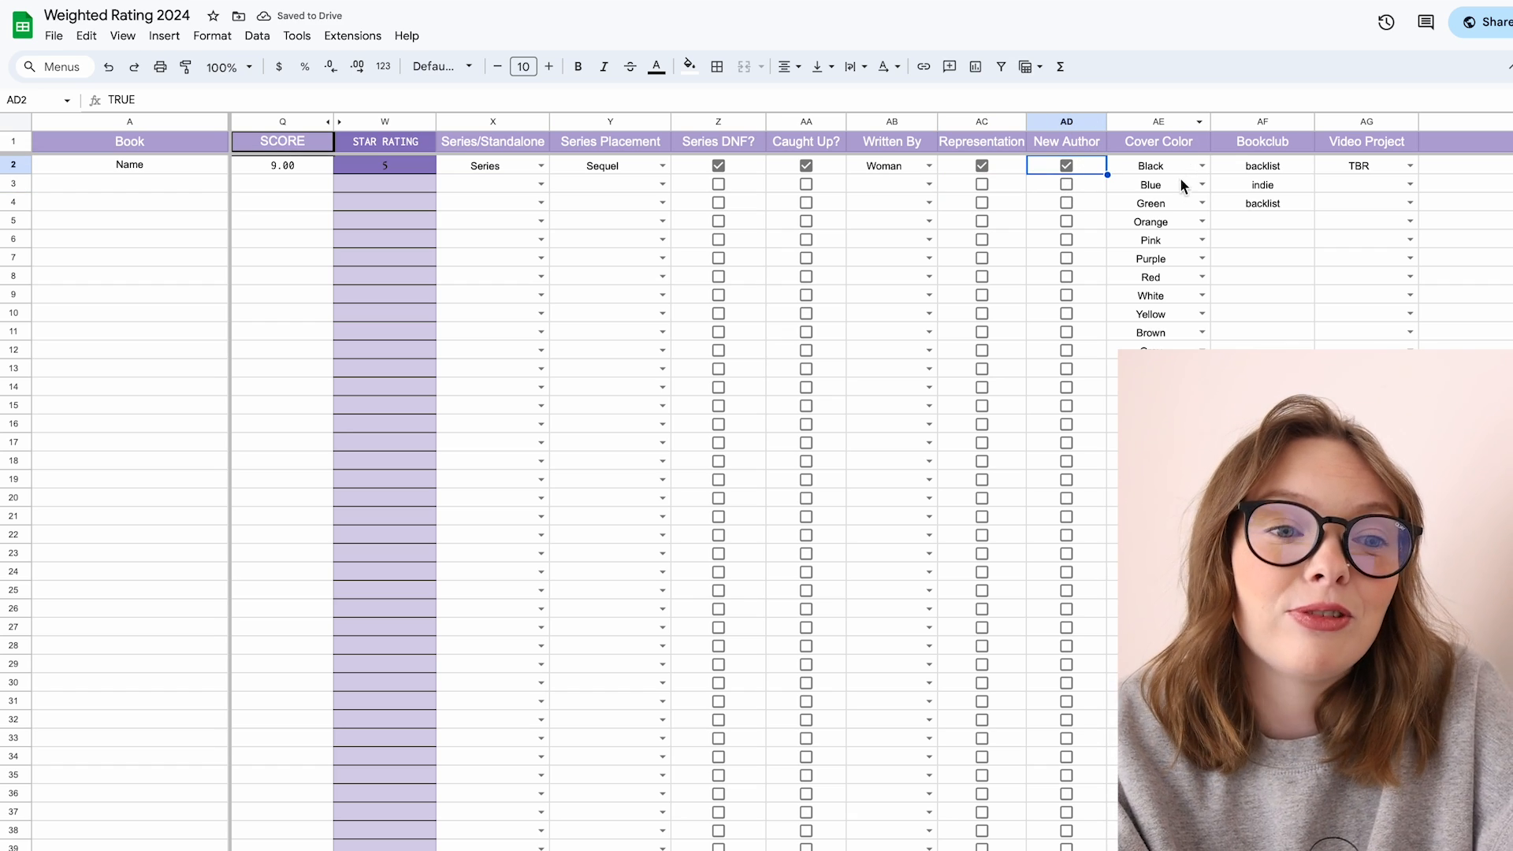
click(1202, 167)
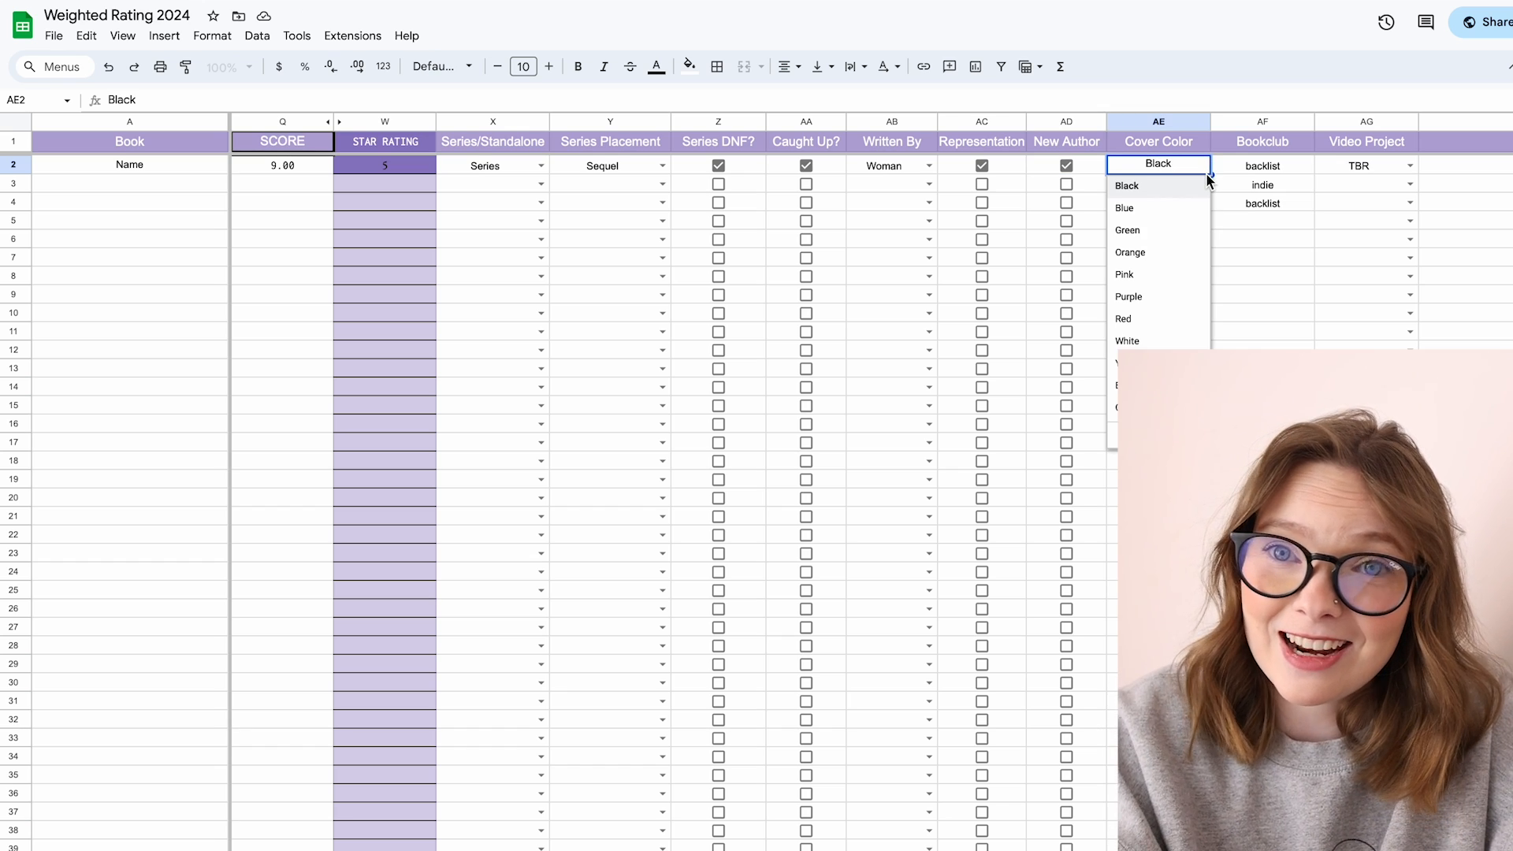
click(1234, 224)
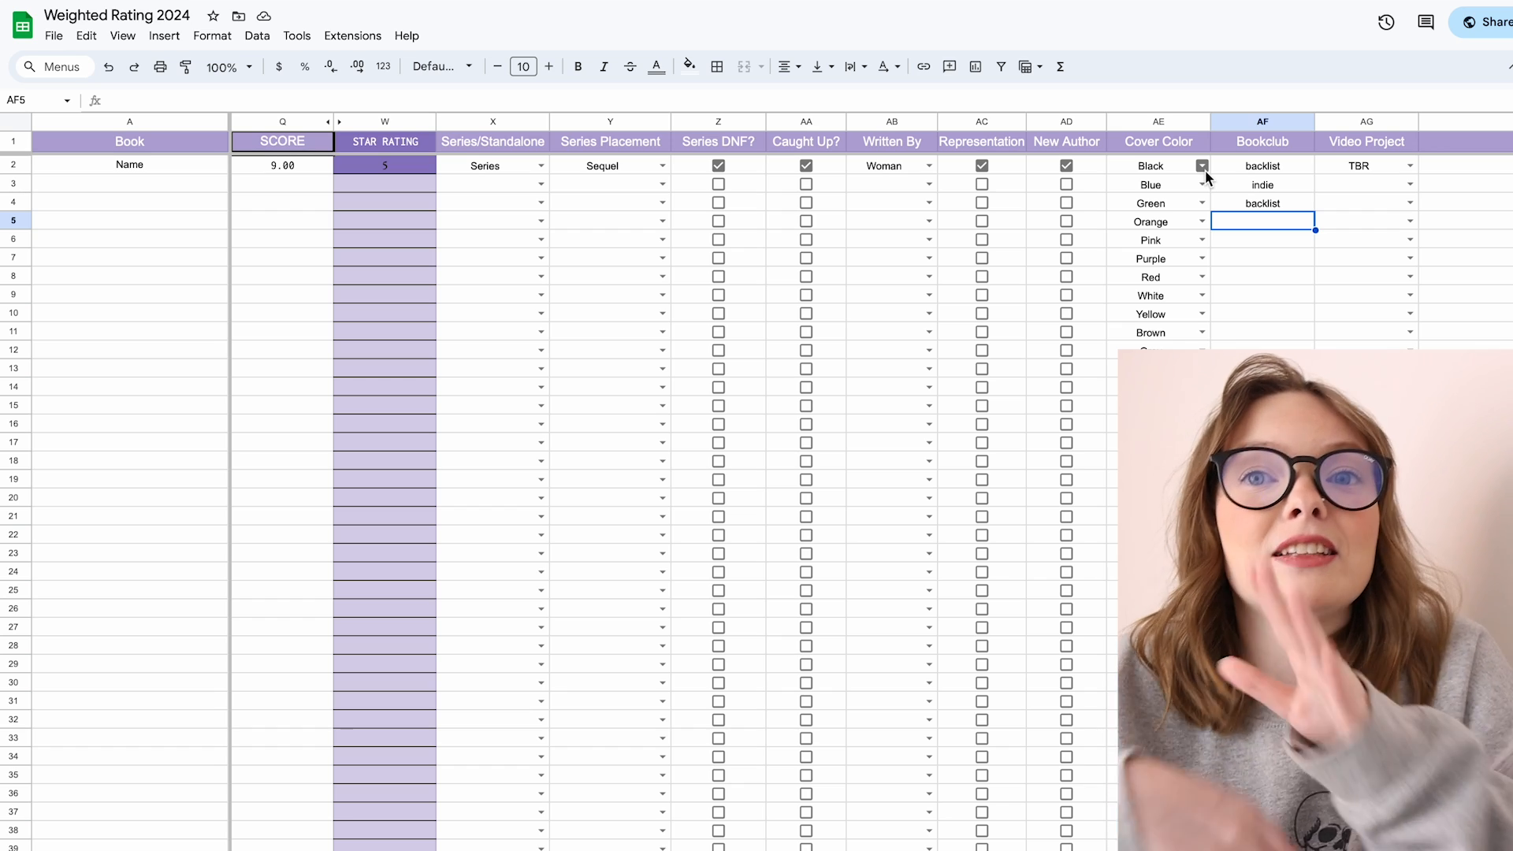
click(1202, 166)
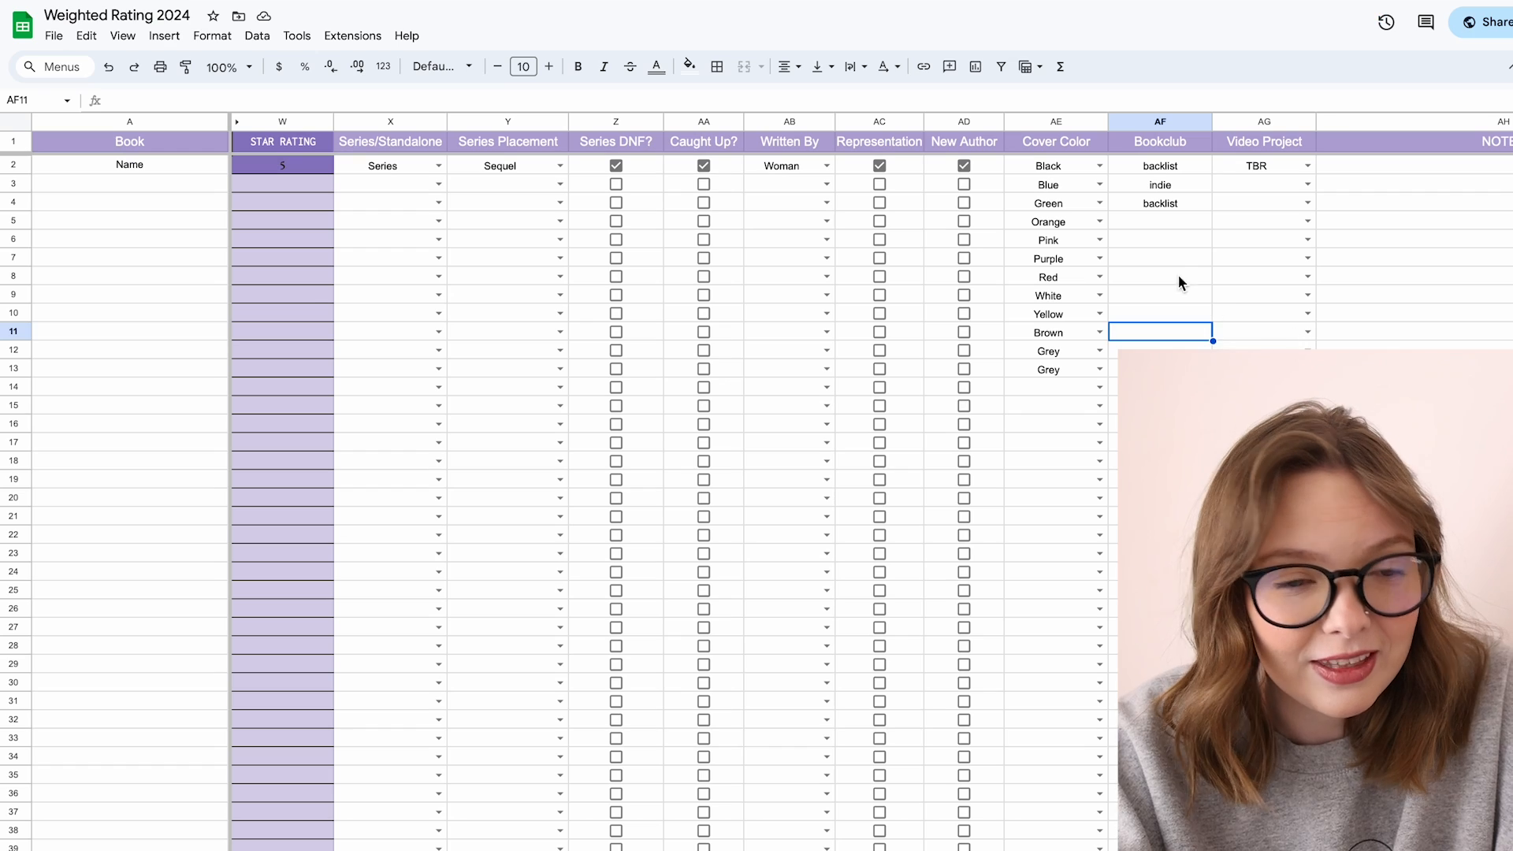
click(1161, 232)
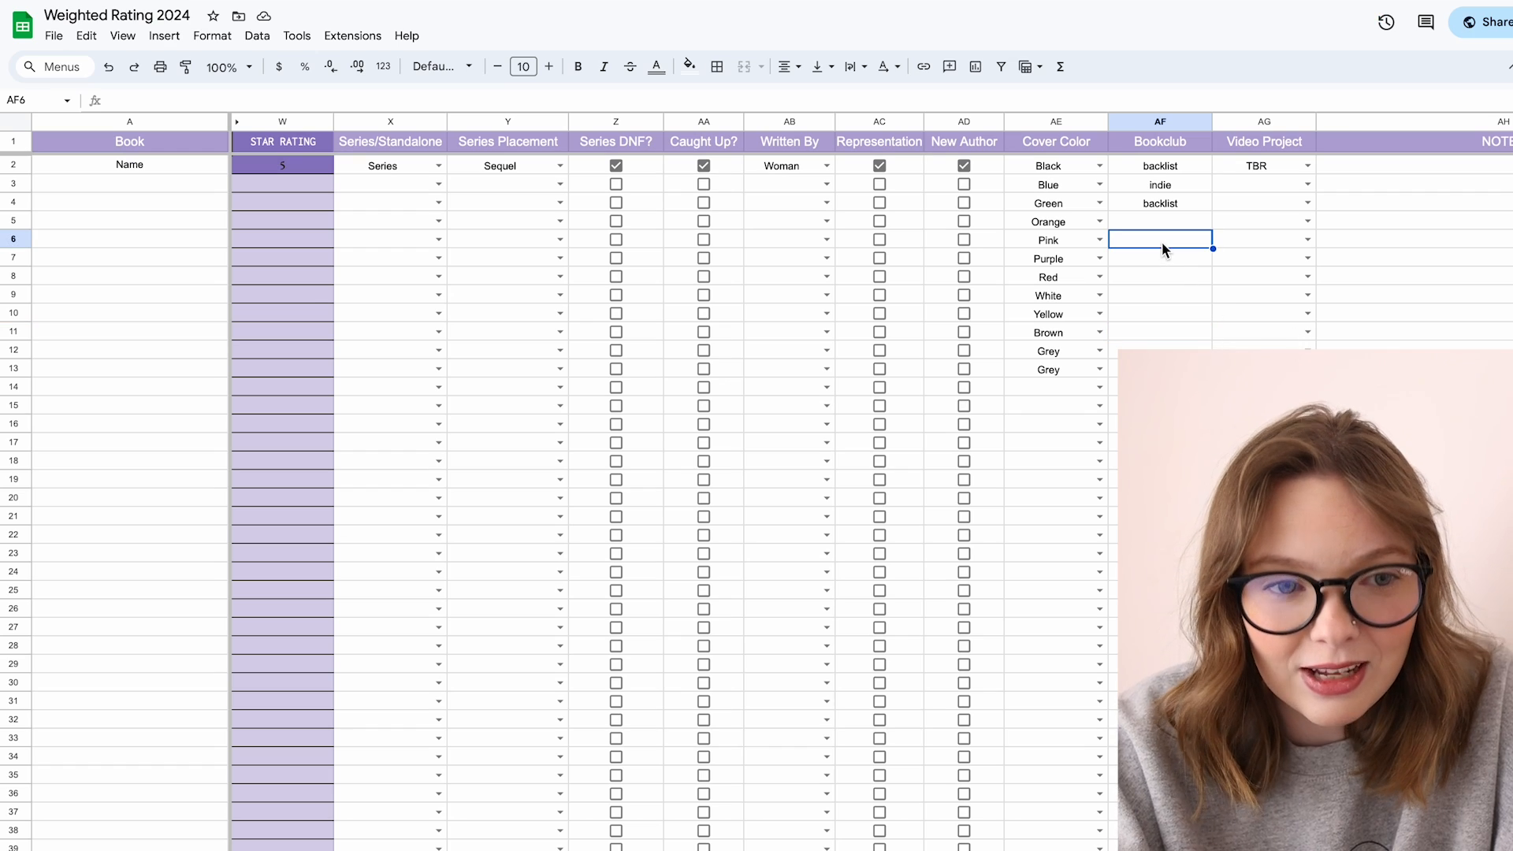
Step: Re-enter backlist in the first book's Bookclub cell
click(1157, 168)
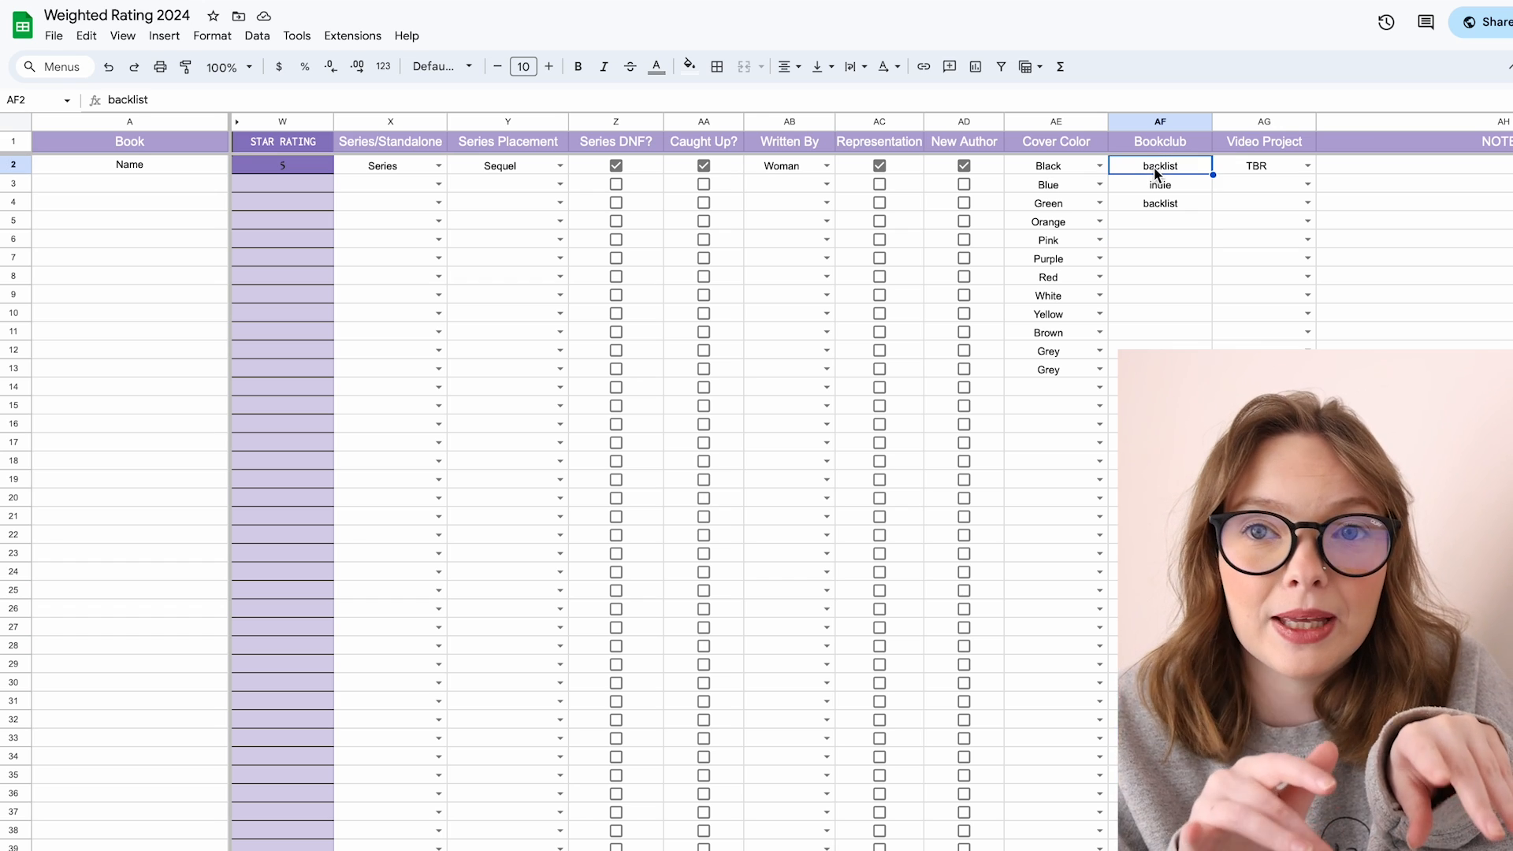
key(Delete)
text(backlist)
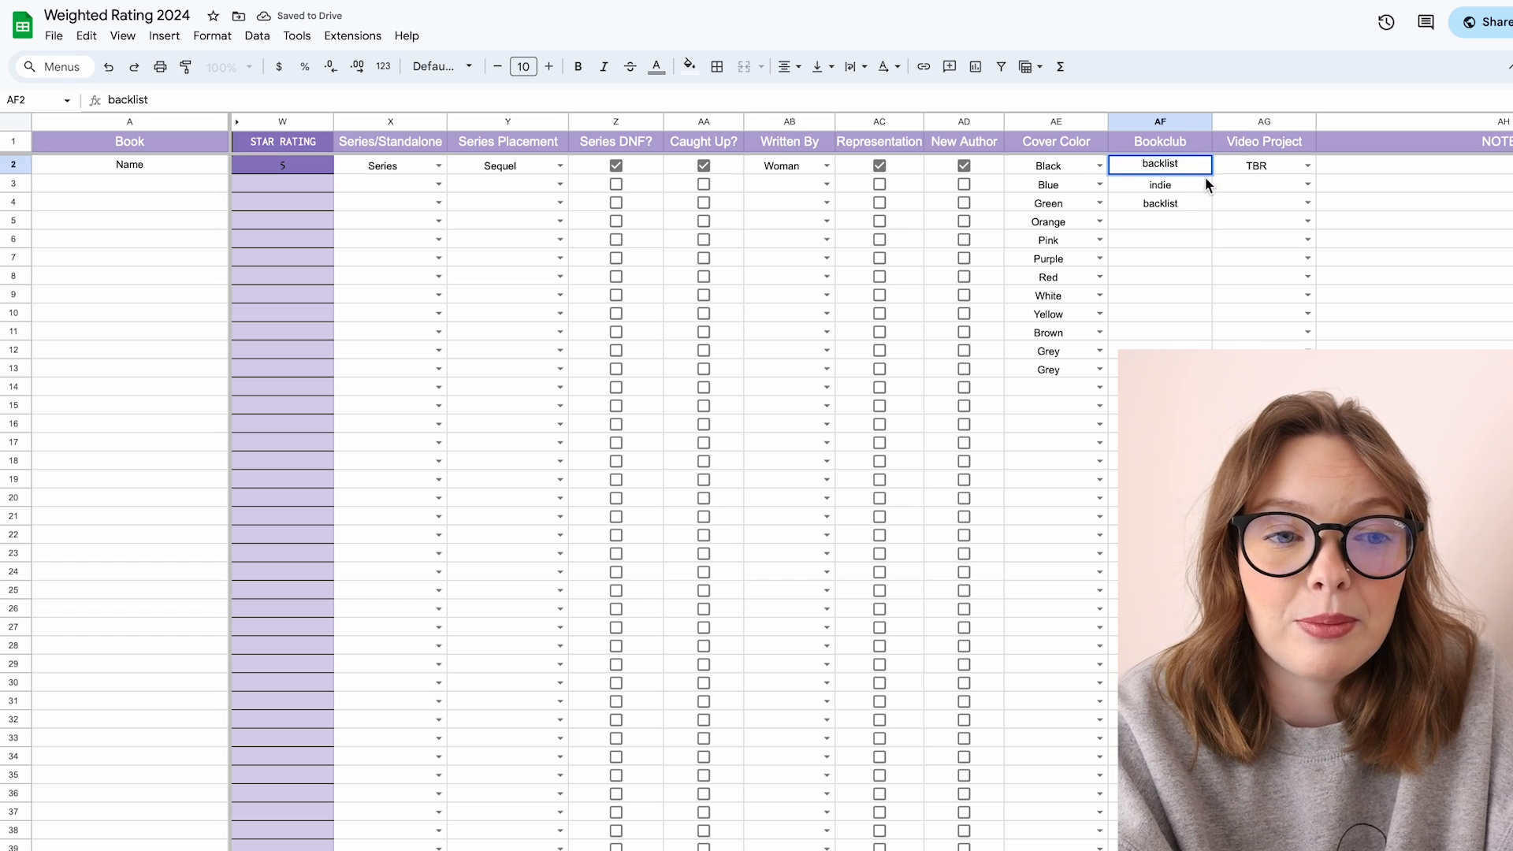
key(Return)
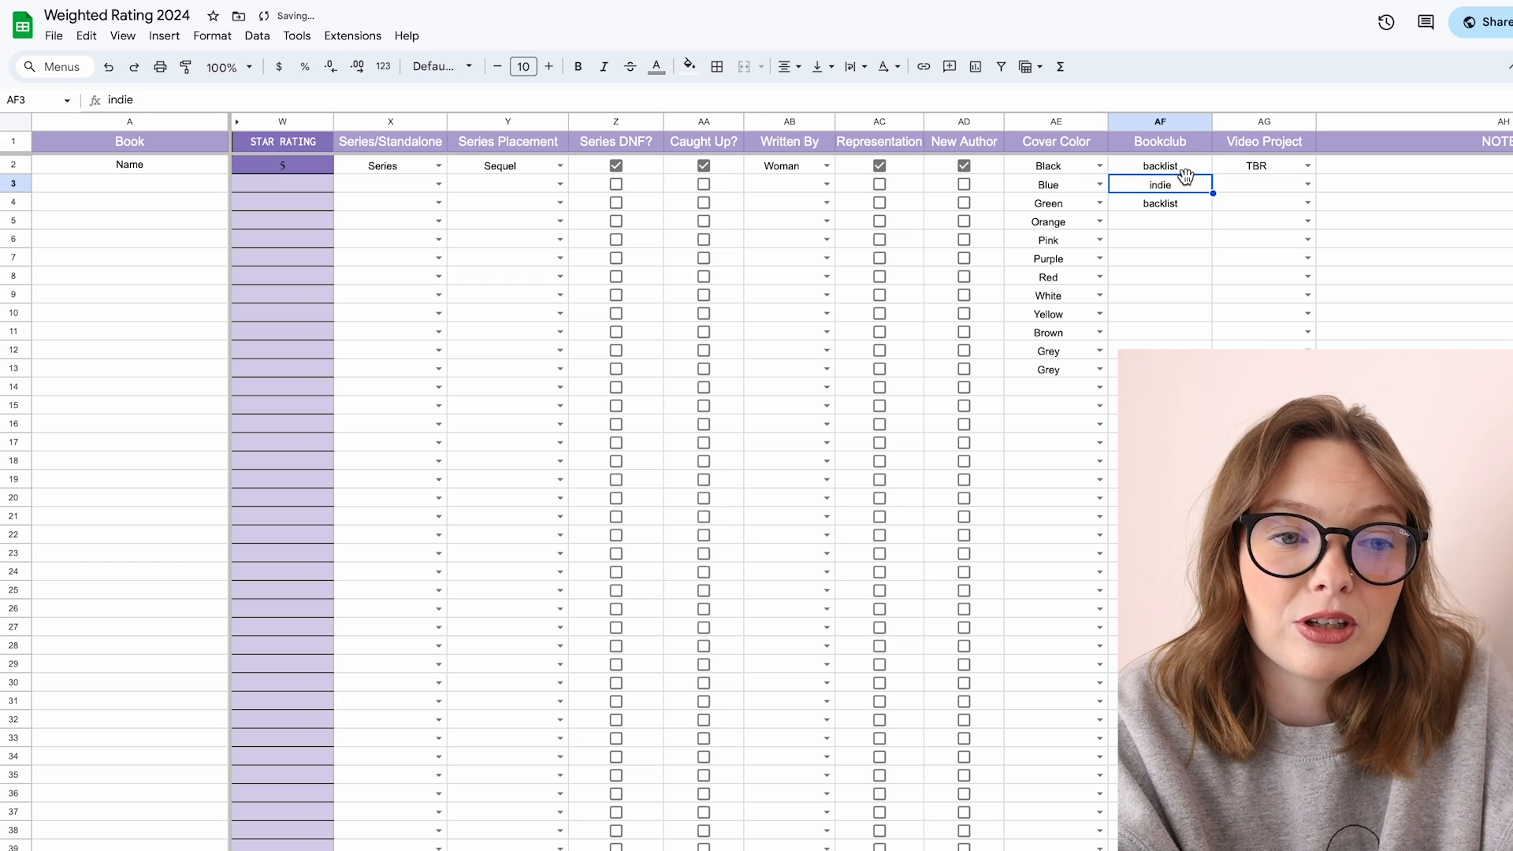
click(1186, 203)
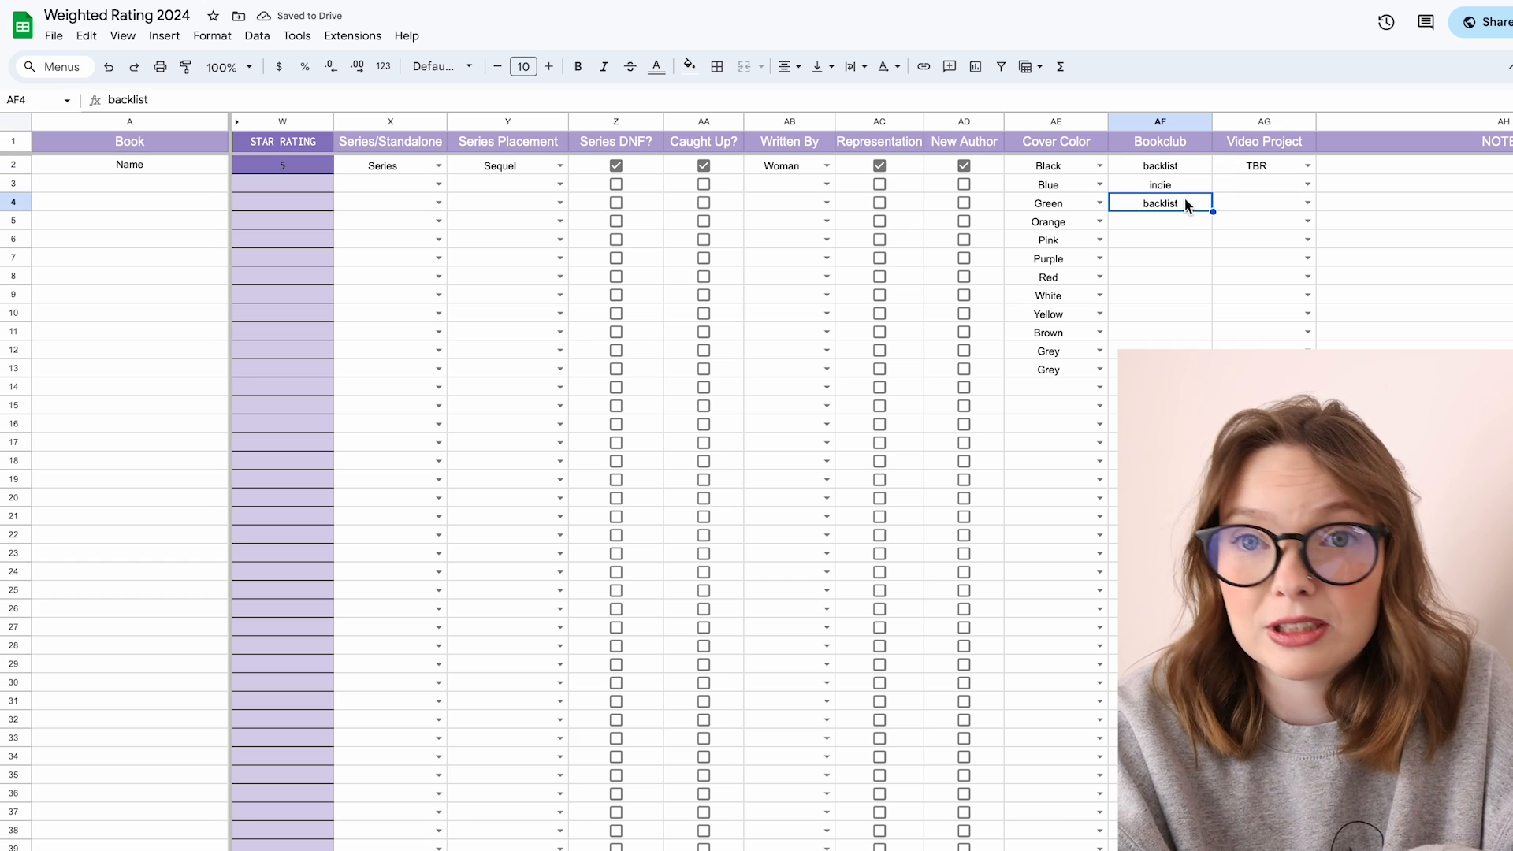
click(1176, 165)
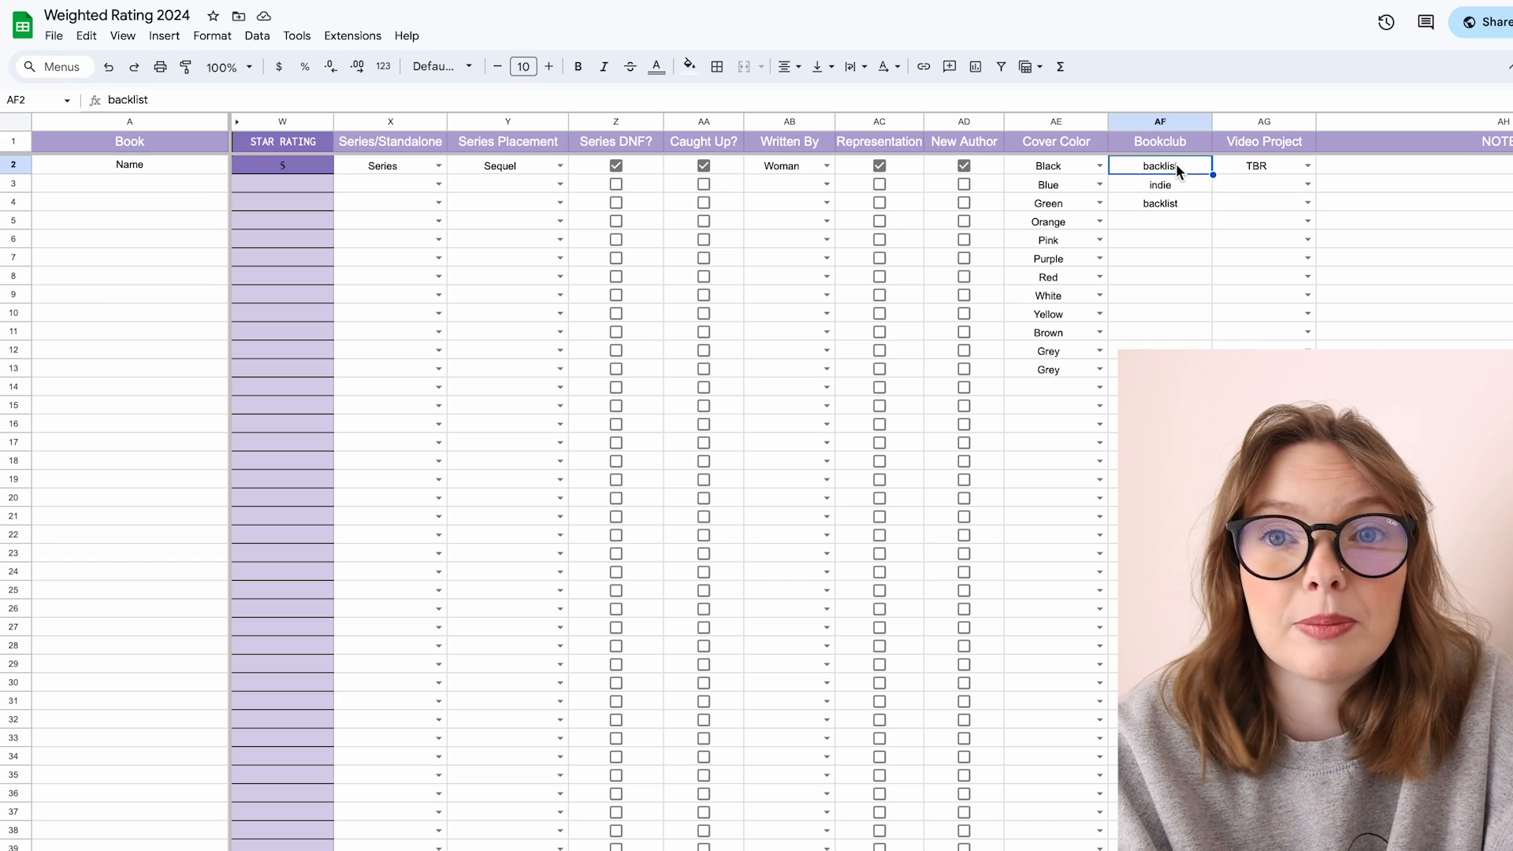
Step: Set the first book's Video Project to Video
click(1277, 167)
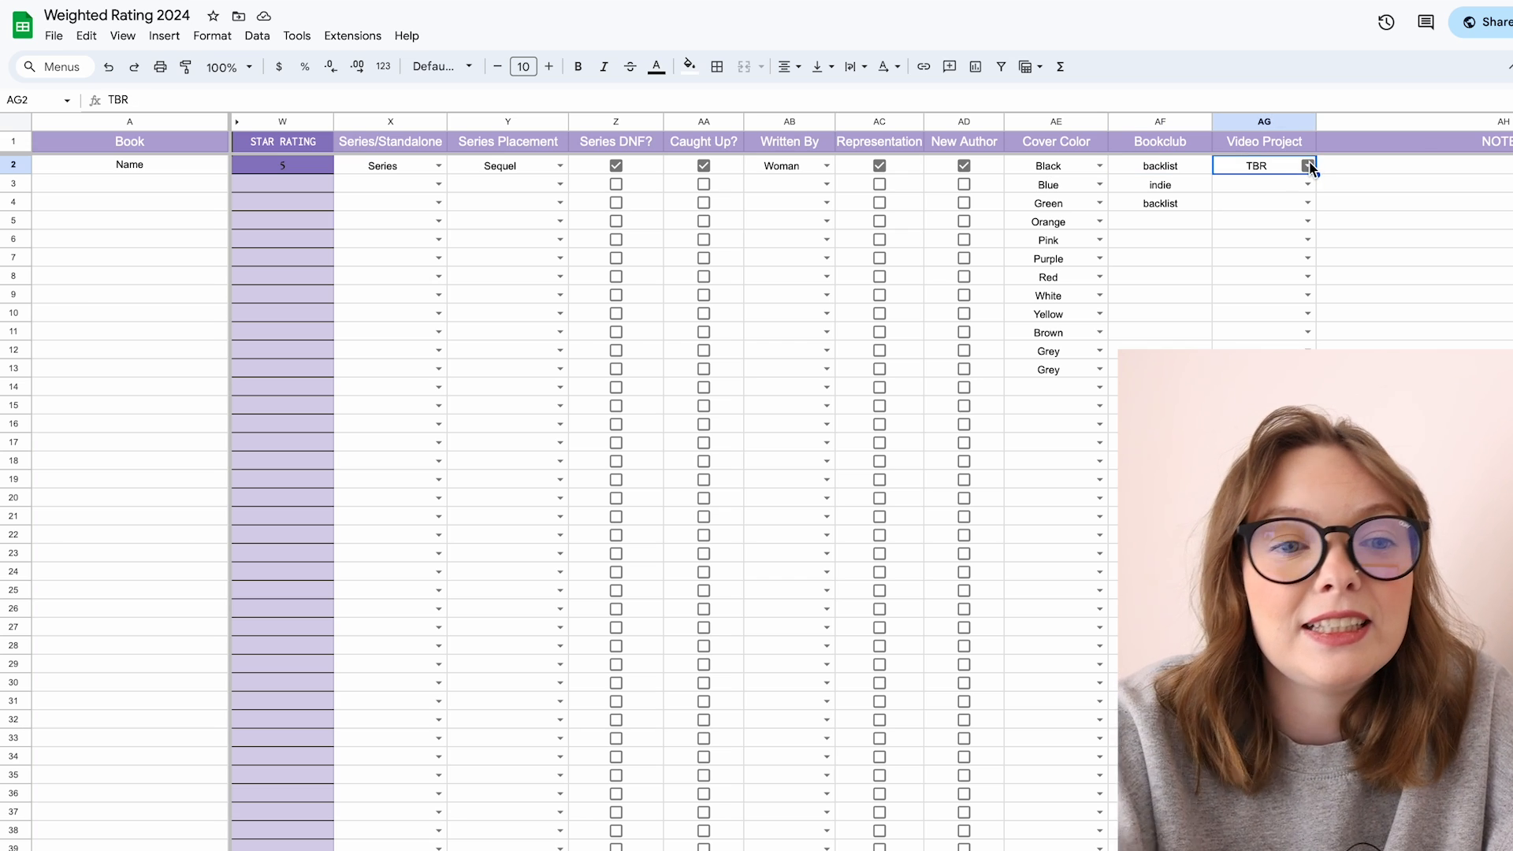
click(1308, 166)
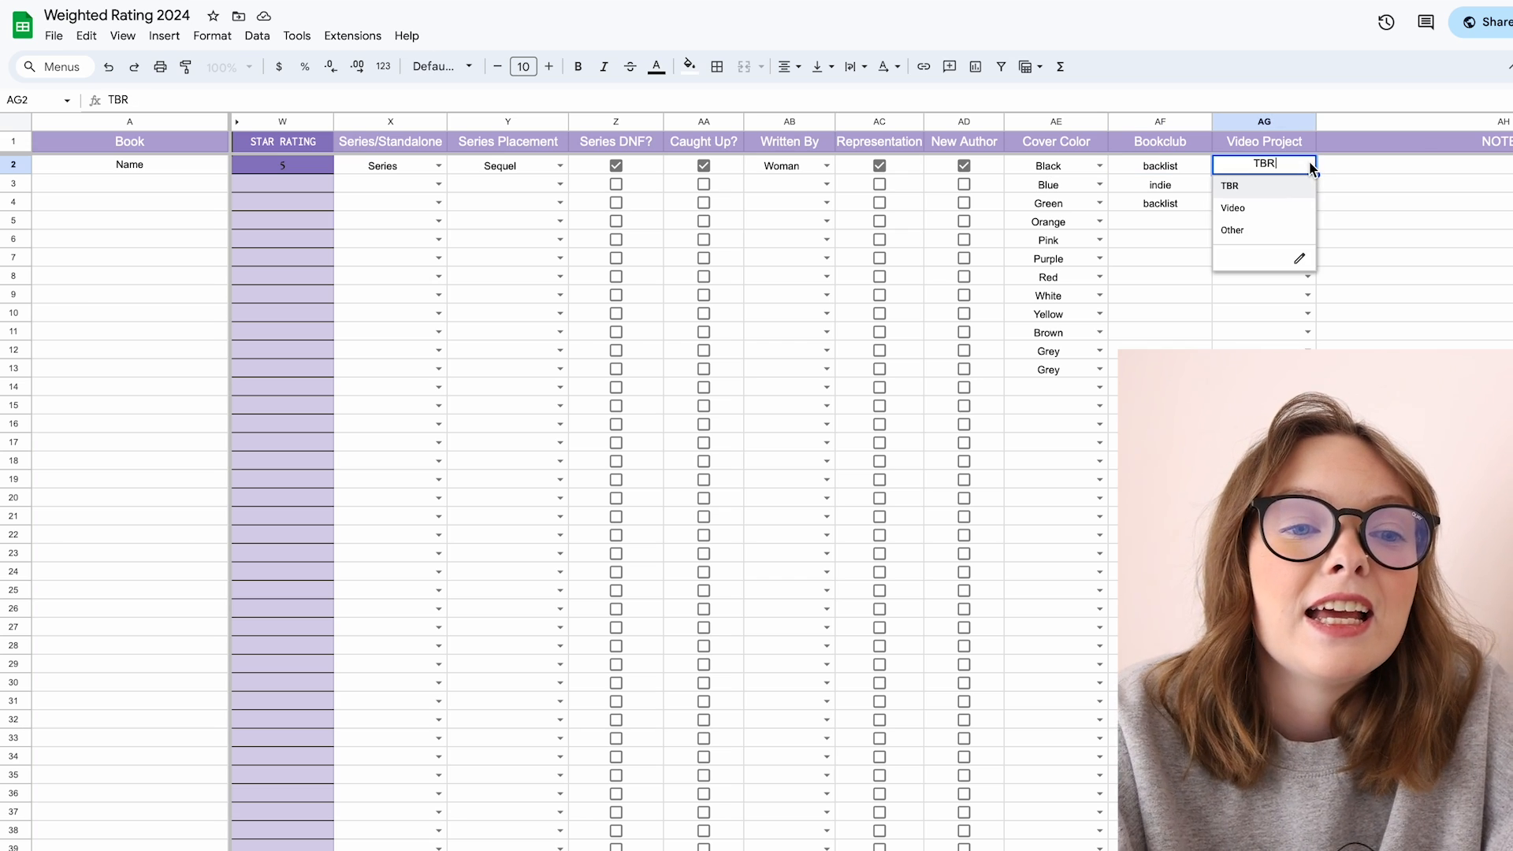
click(1272, 191)
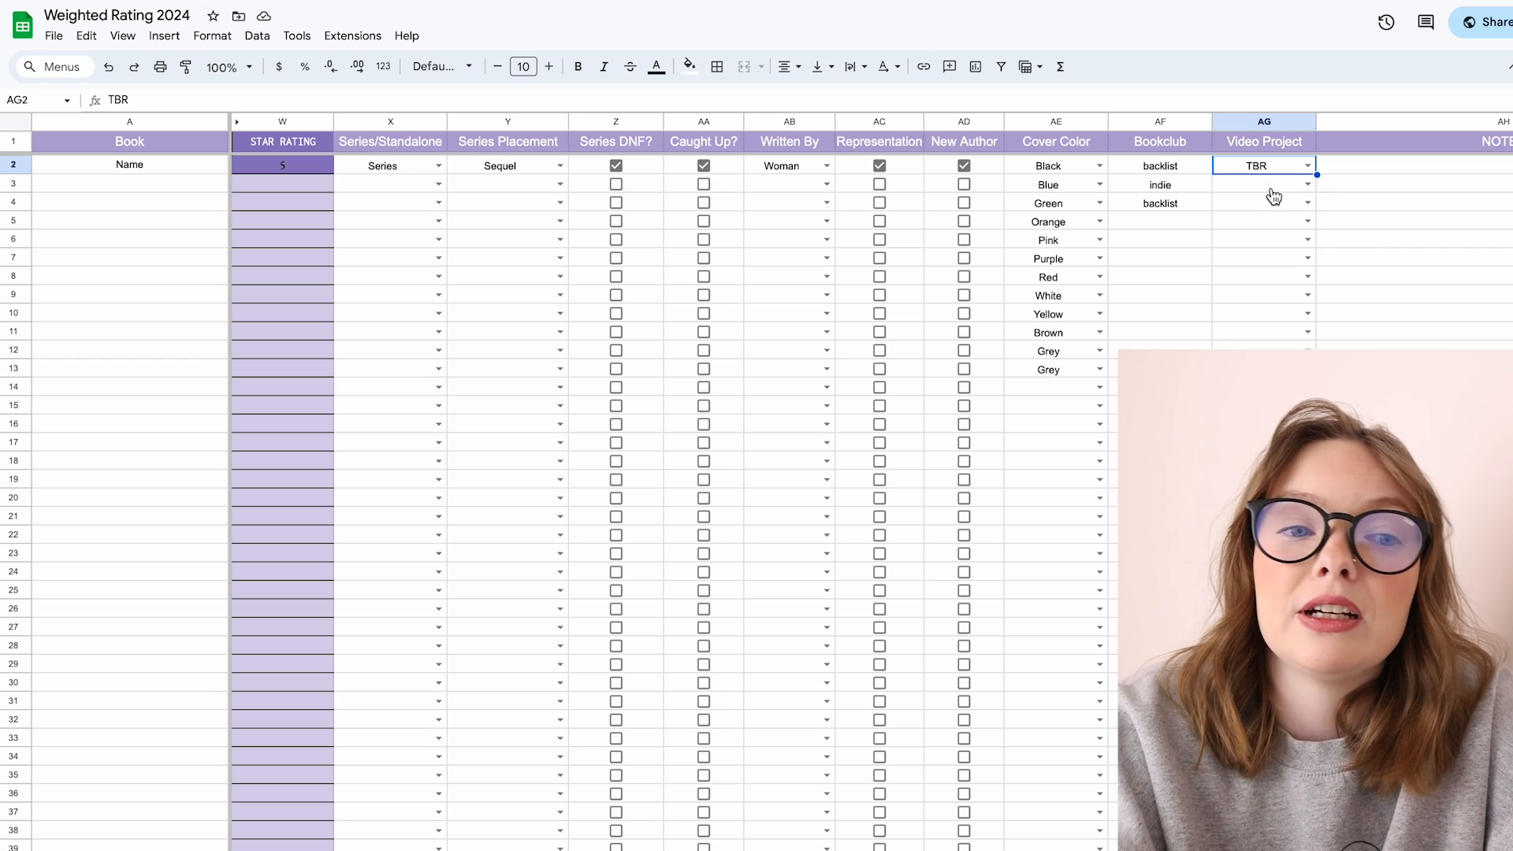
click(1307, 166)
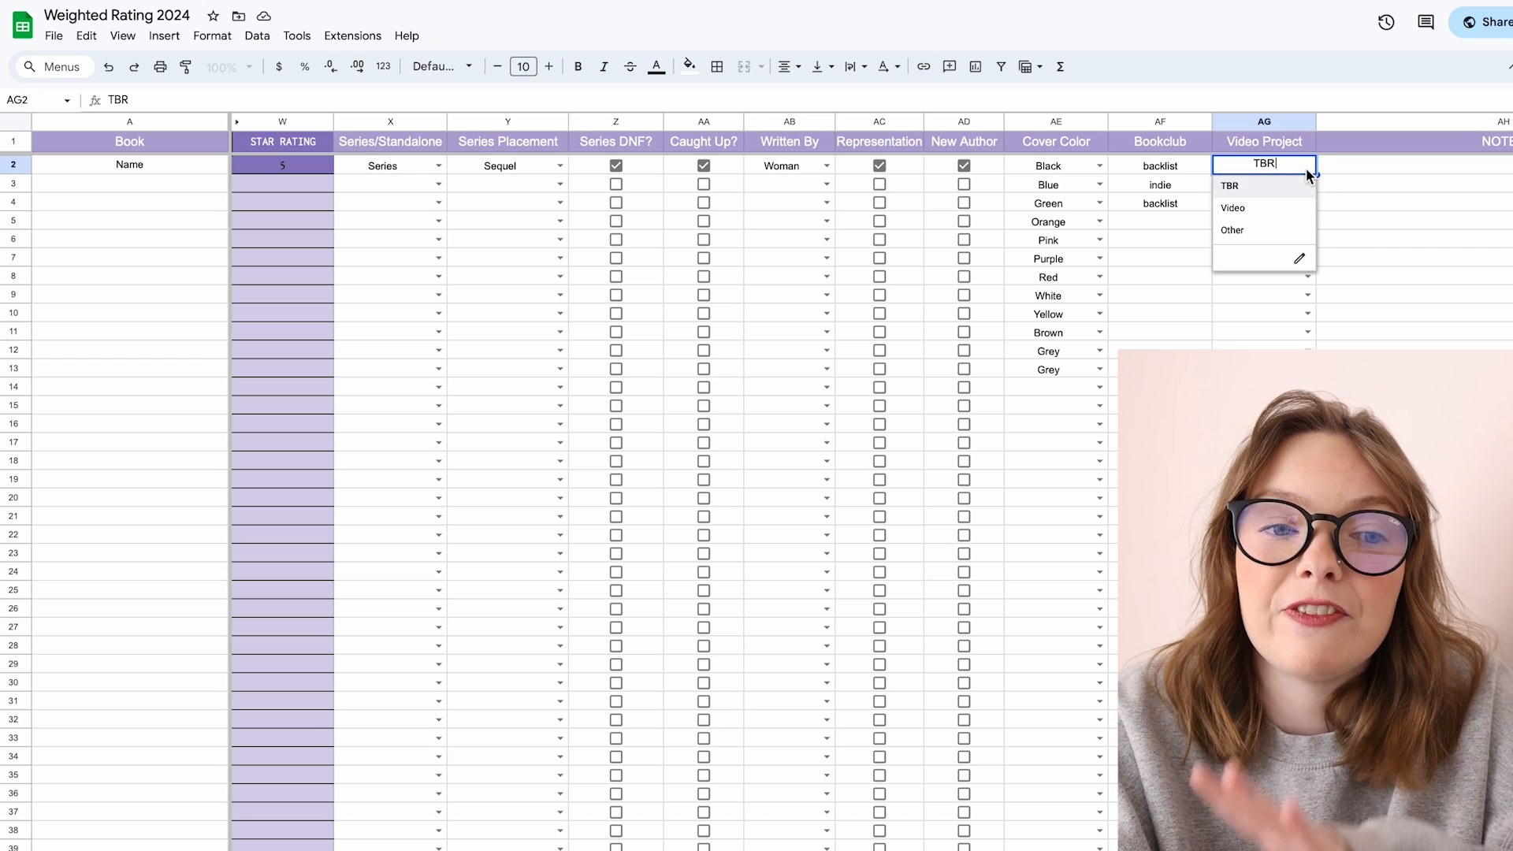
click(1297, 207)
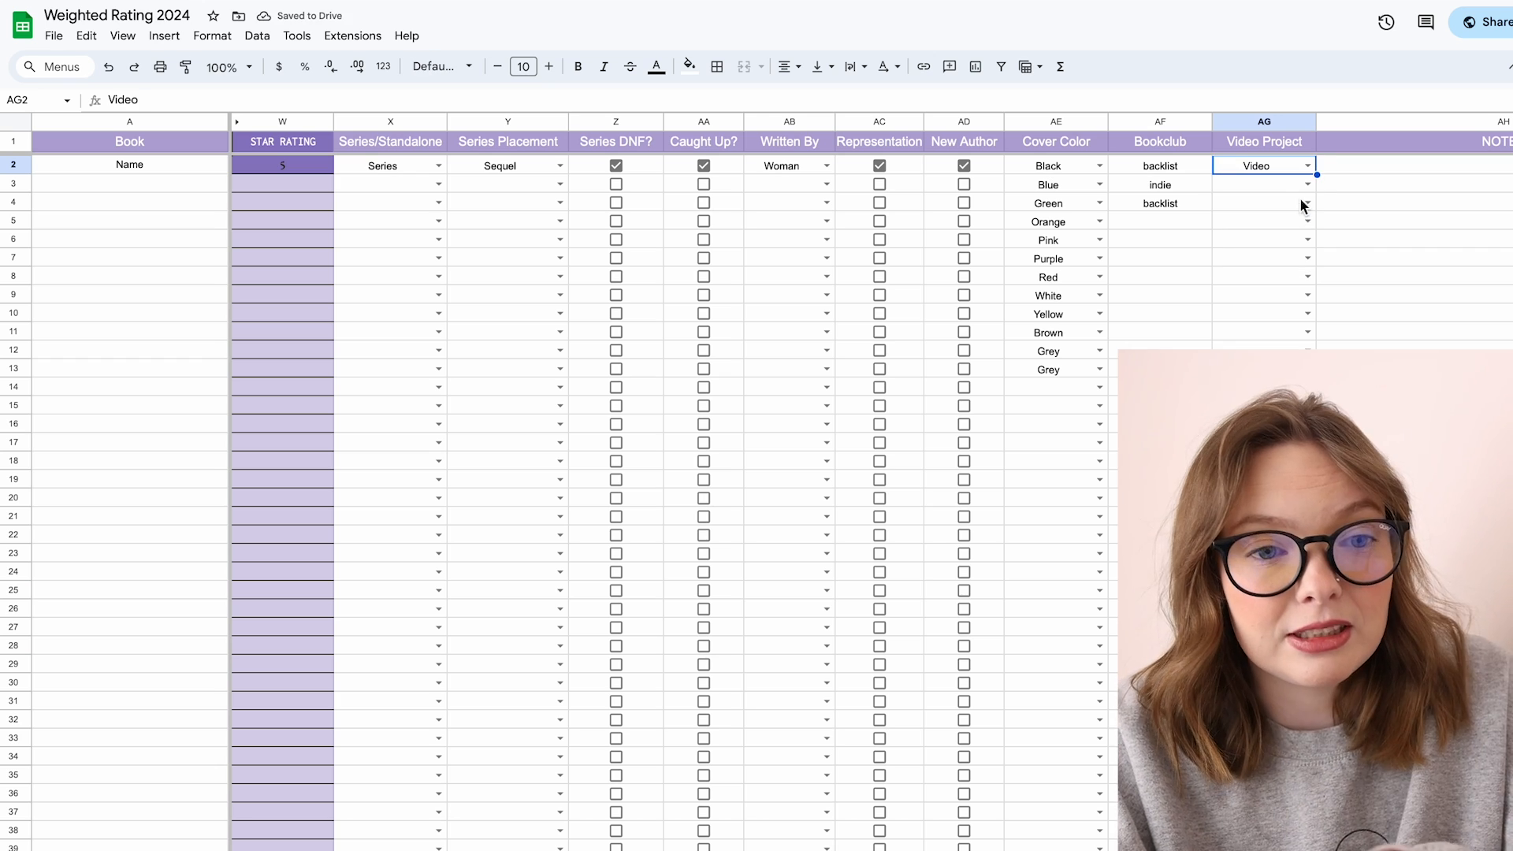
click(1306, 185)
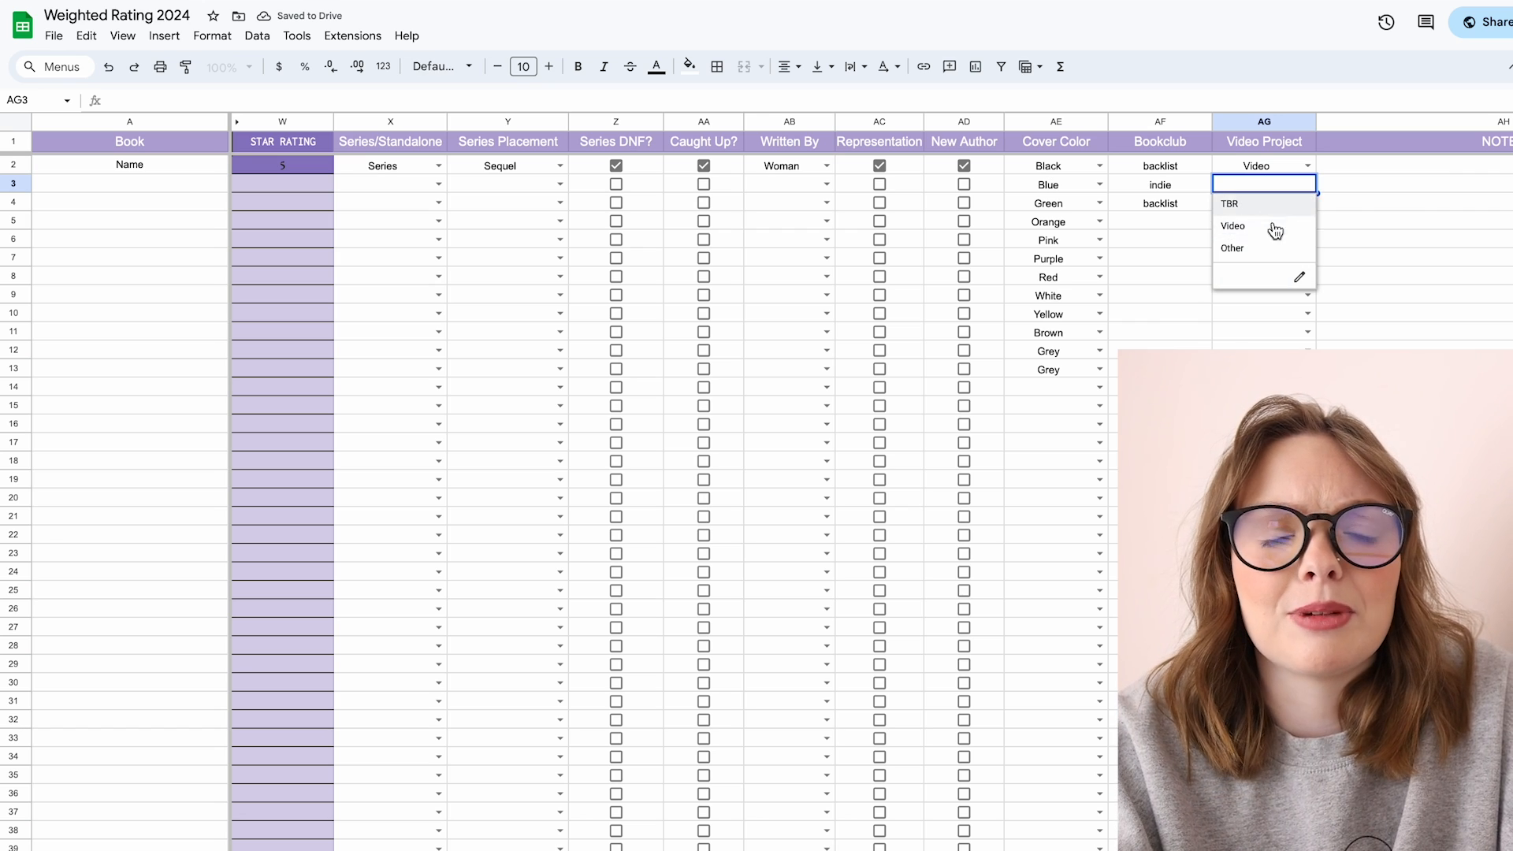
click(1340, 185)
Step: Set the first book's Video Project back to TBR
double_click(1302, 164)
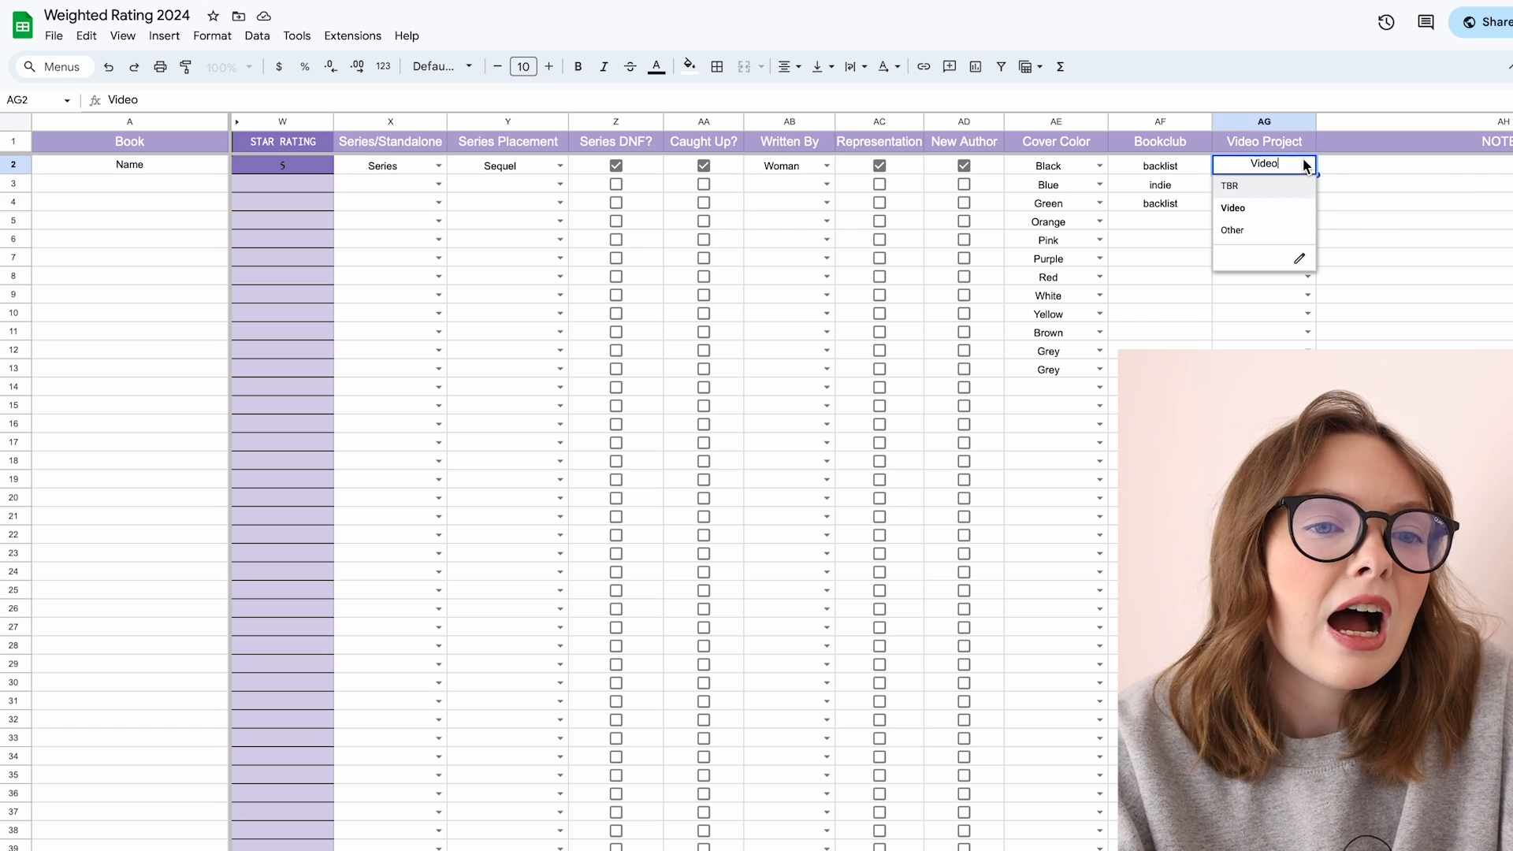
click(1277, 190)
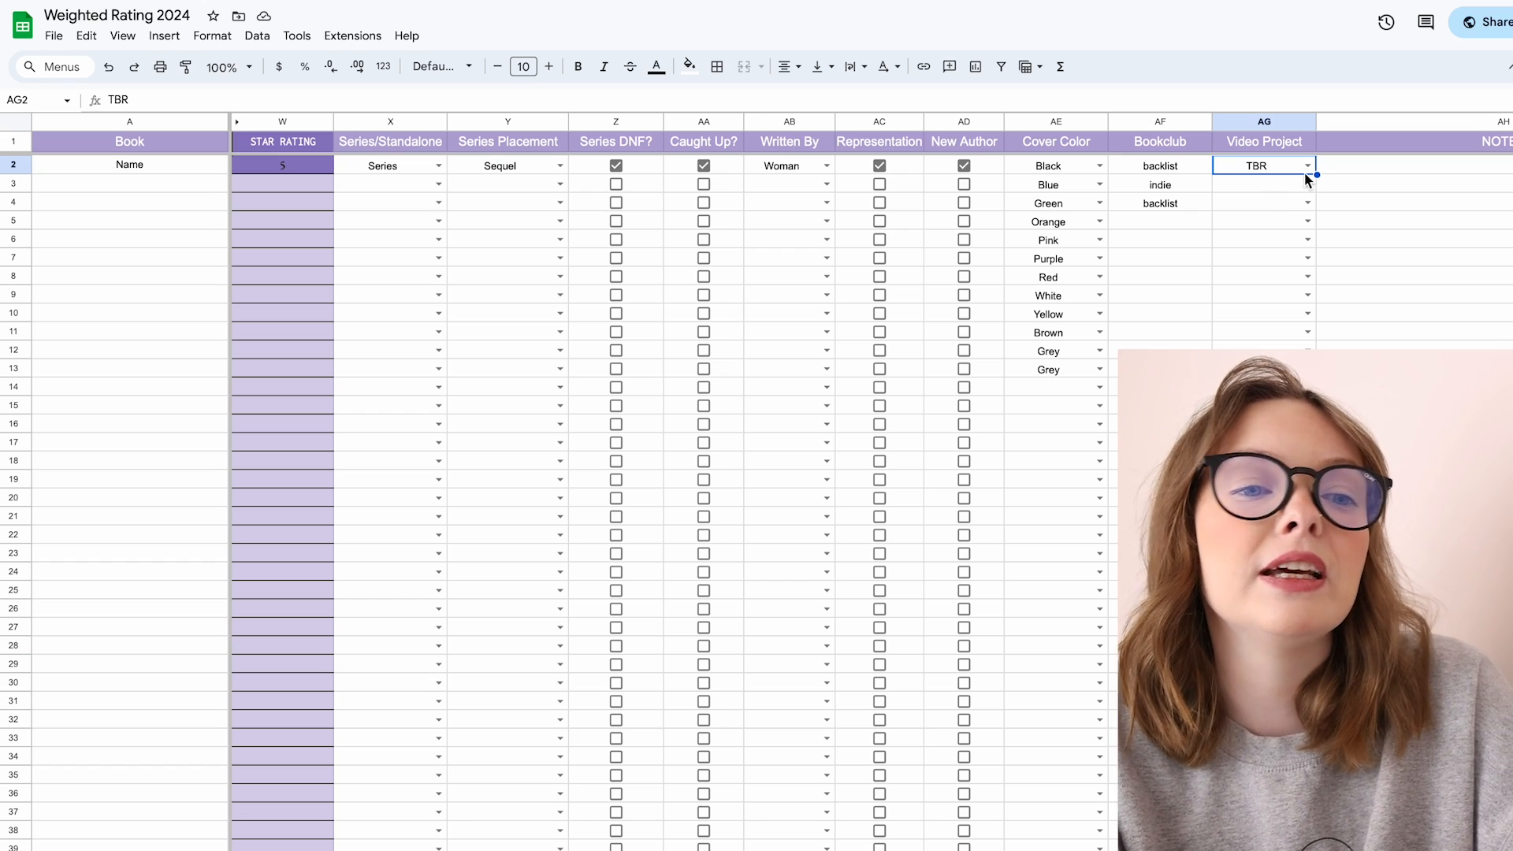
click(1308, 166)
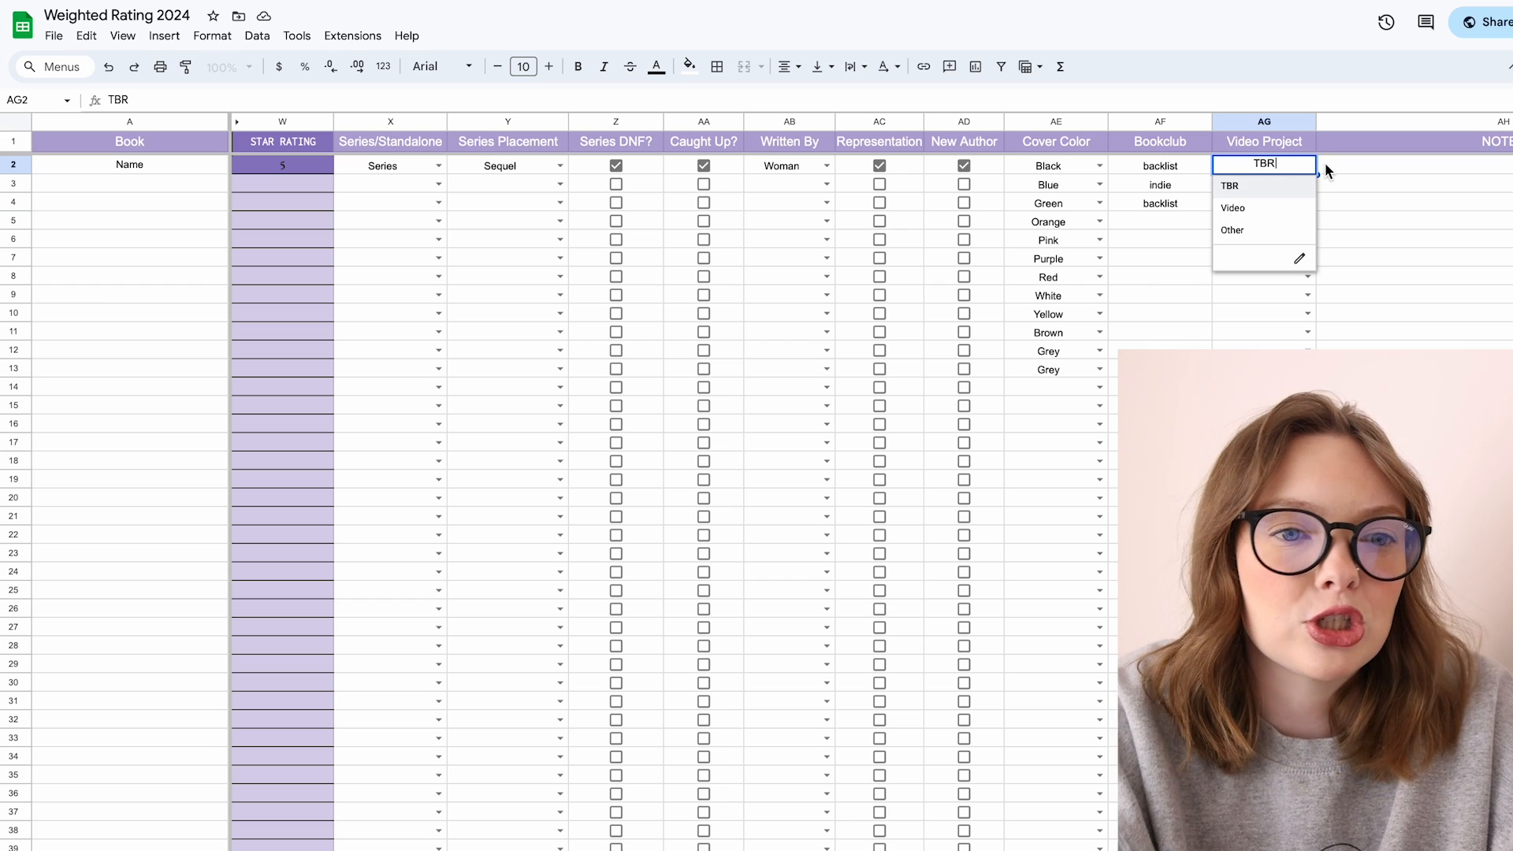
click(1341, 165)
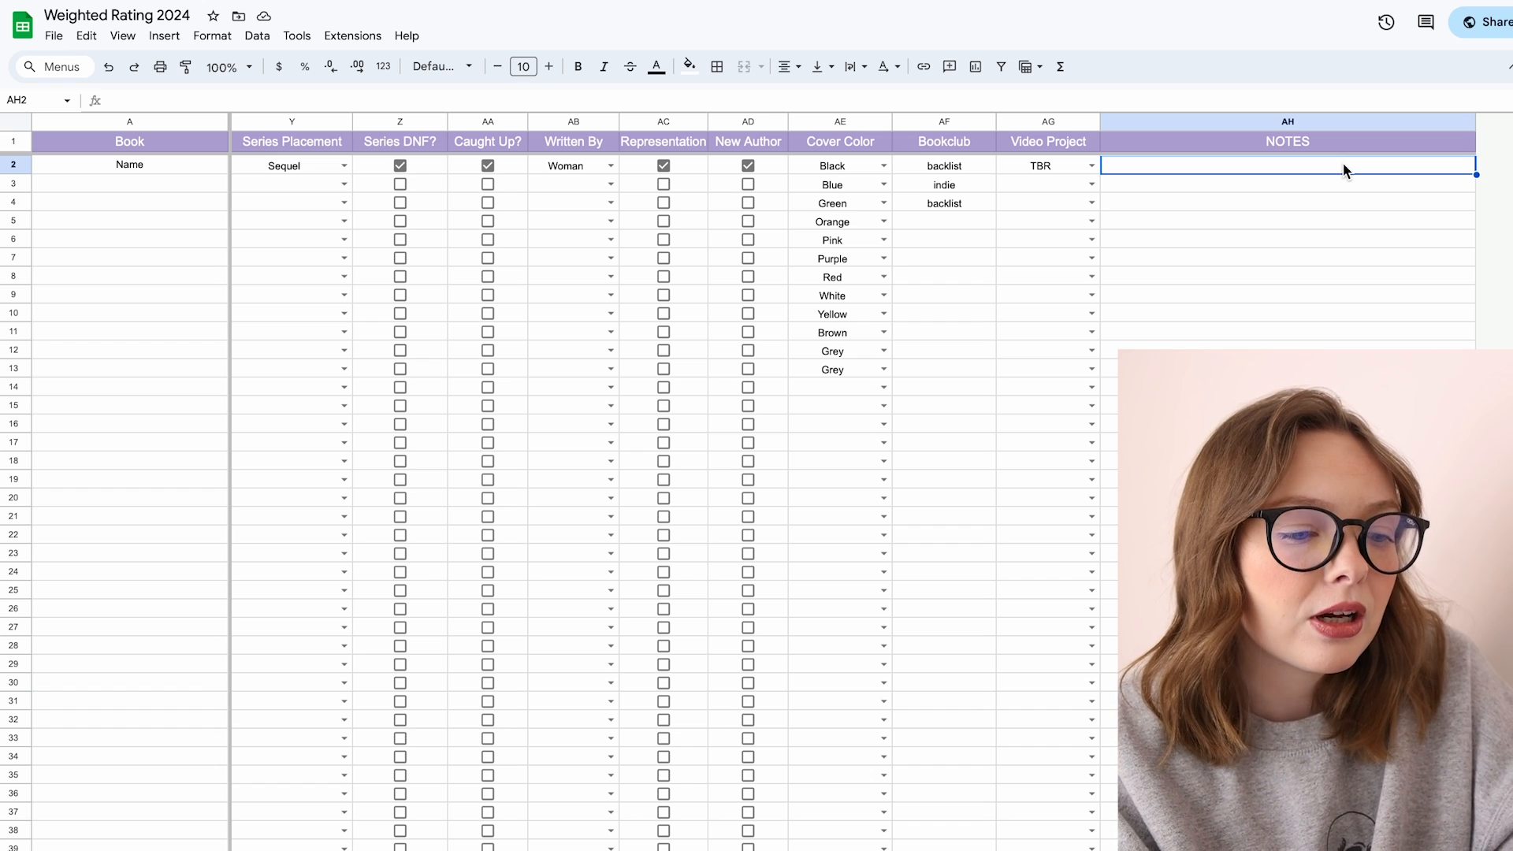
Step: Enter "school setting, animal companion" in the first book's NOTES cell
text(scho)
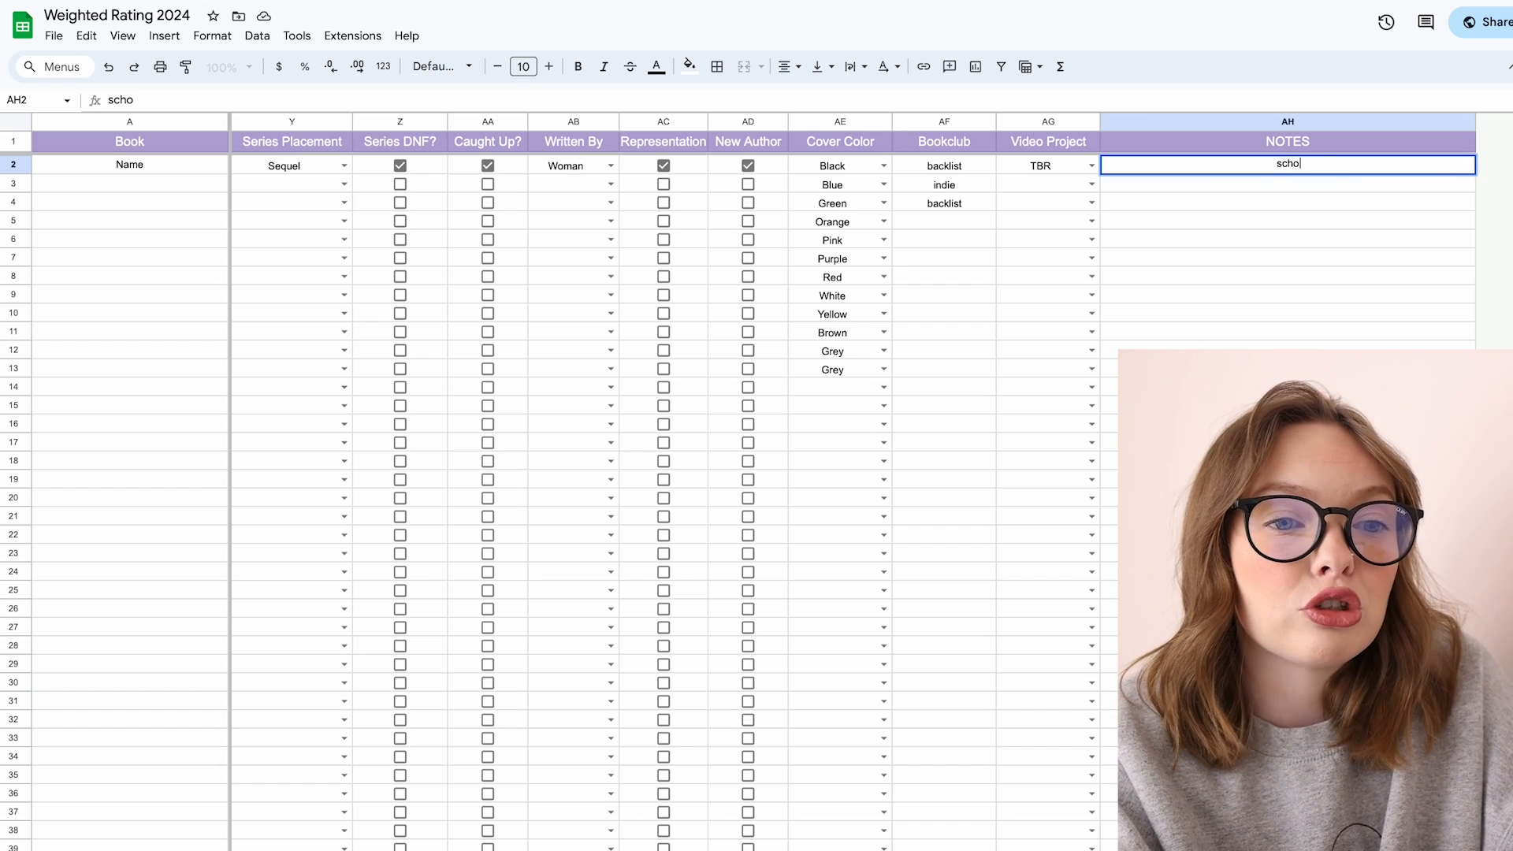
text(ol setting)
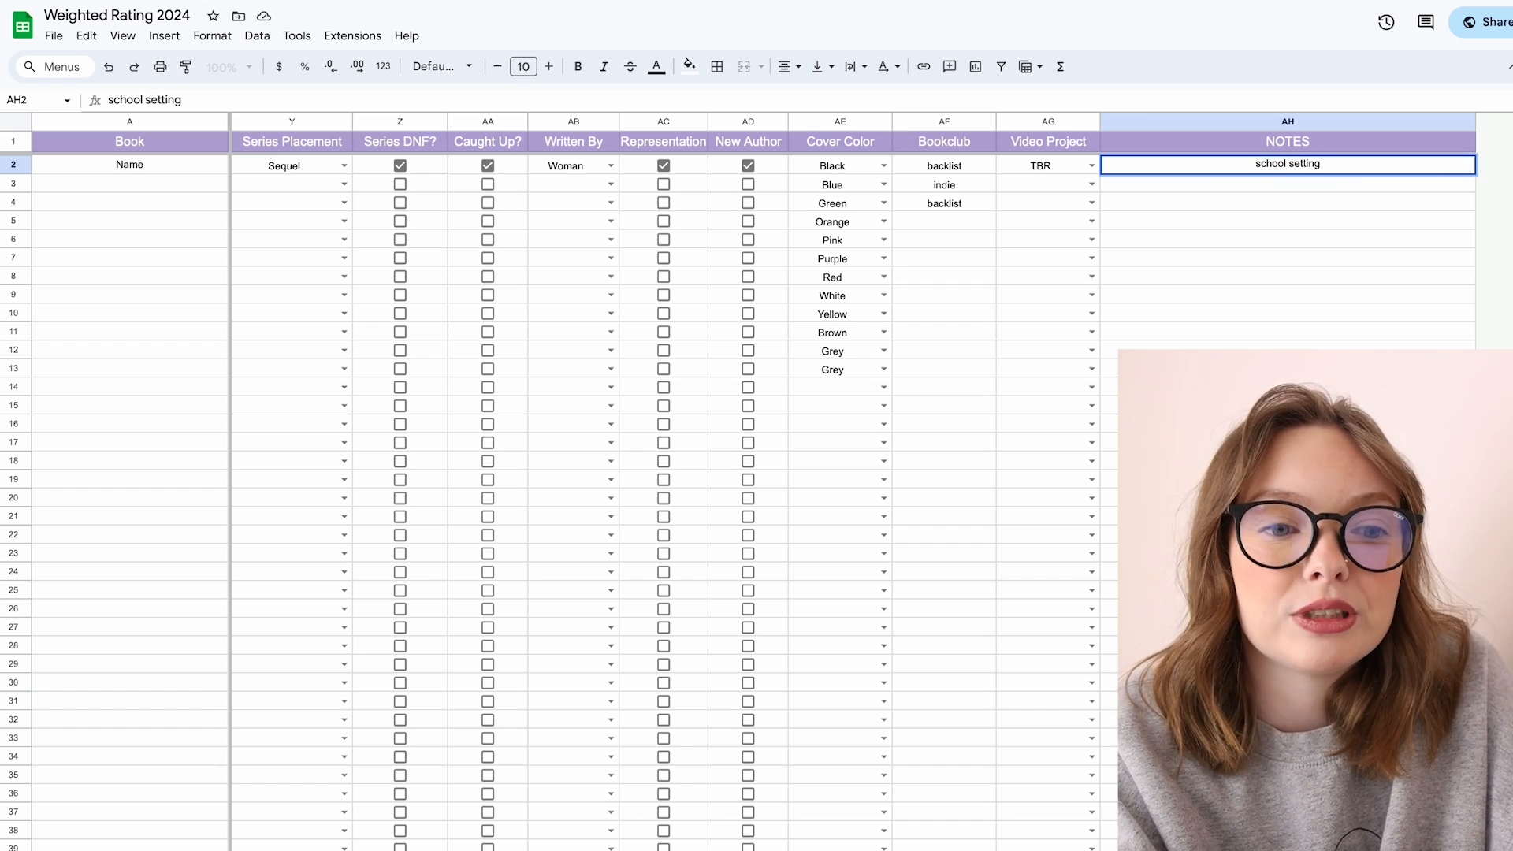
text(, animal companion)
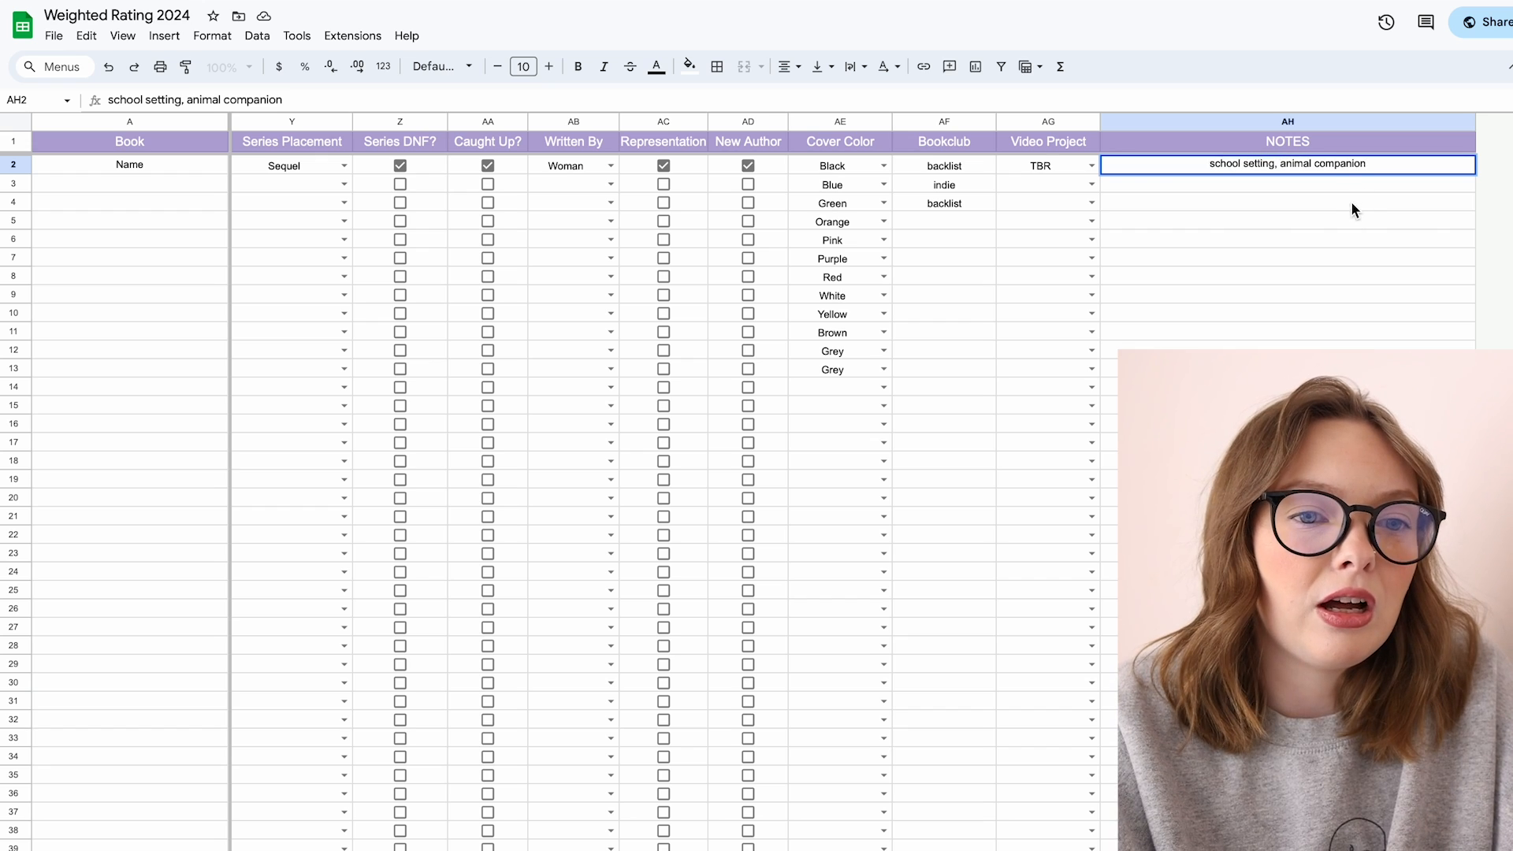
Step: Enter "dark academia, school setting" in the second book's NOTES cell
key(Return)
text(dark a)
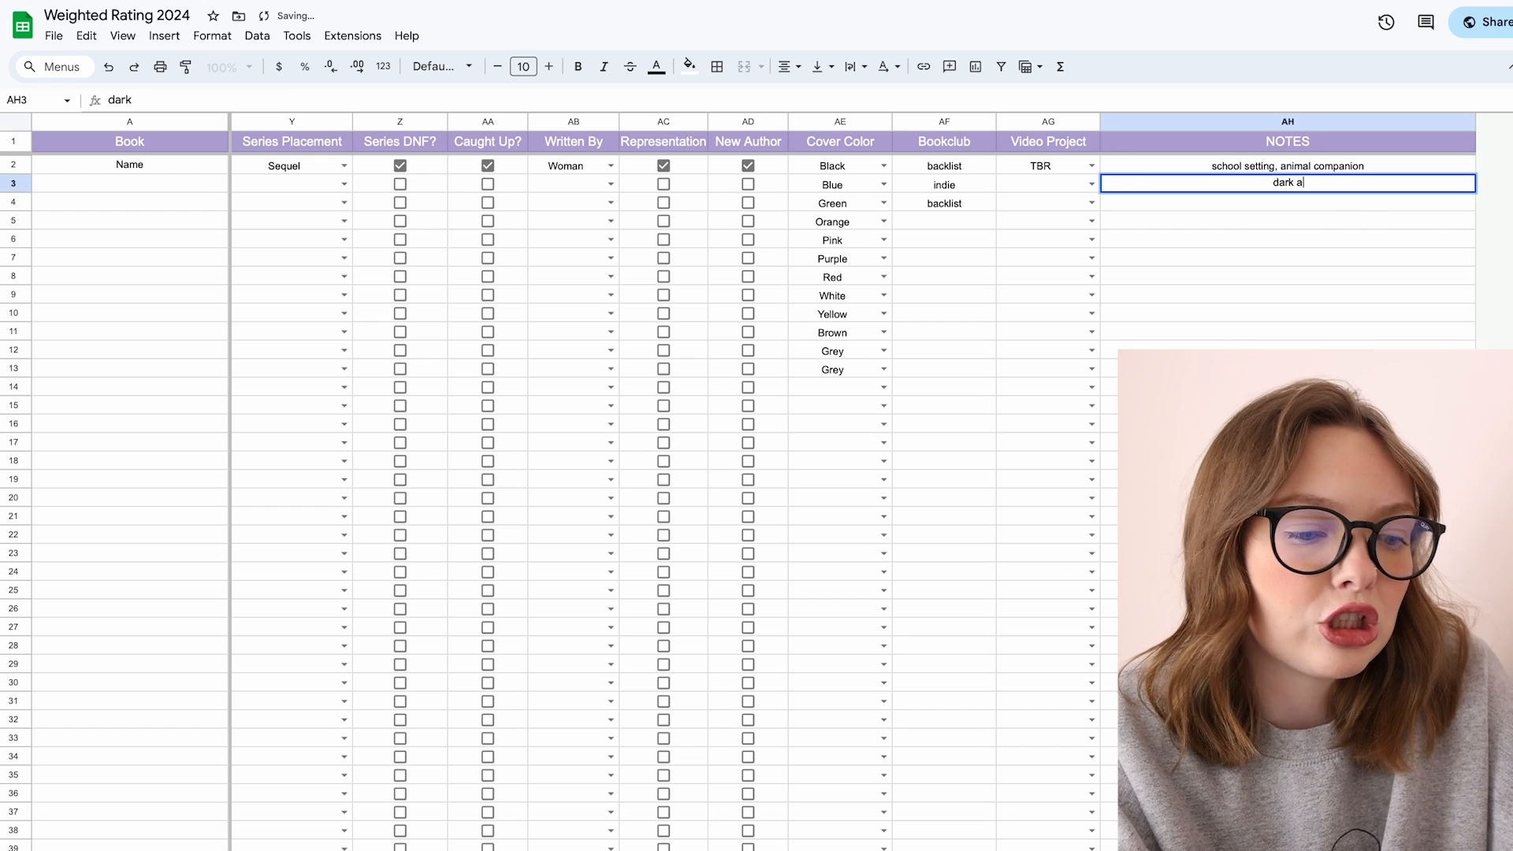
text(cademia, scg)
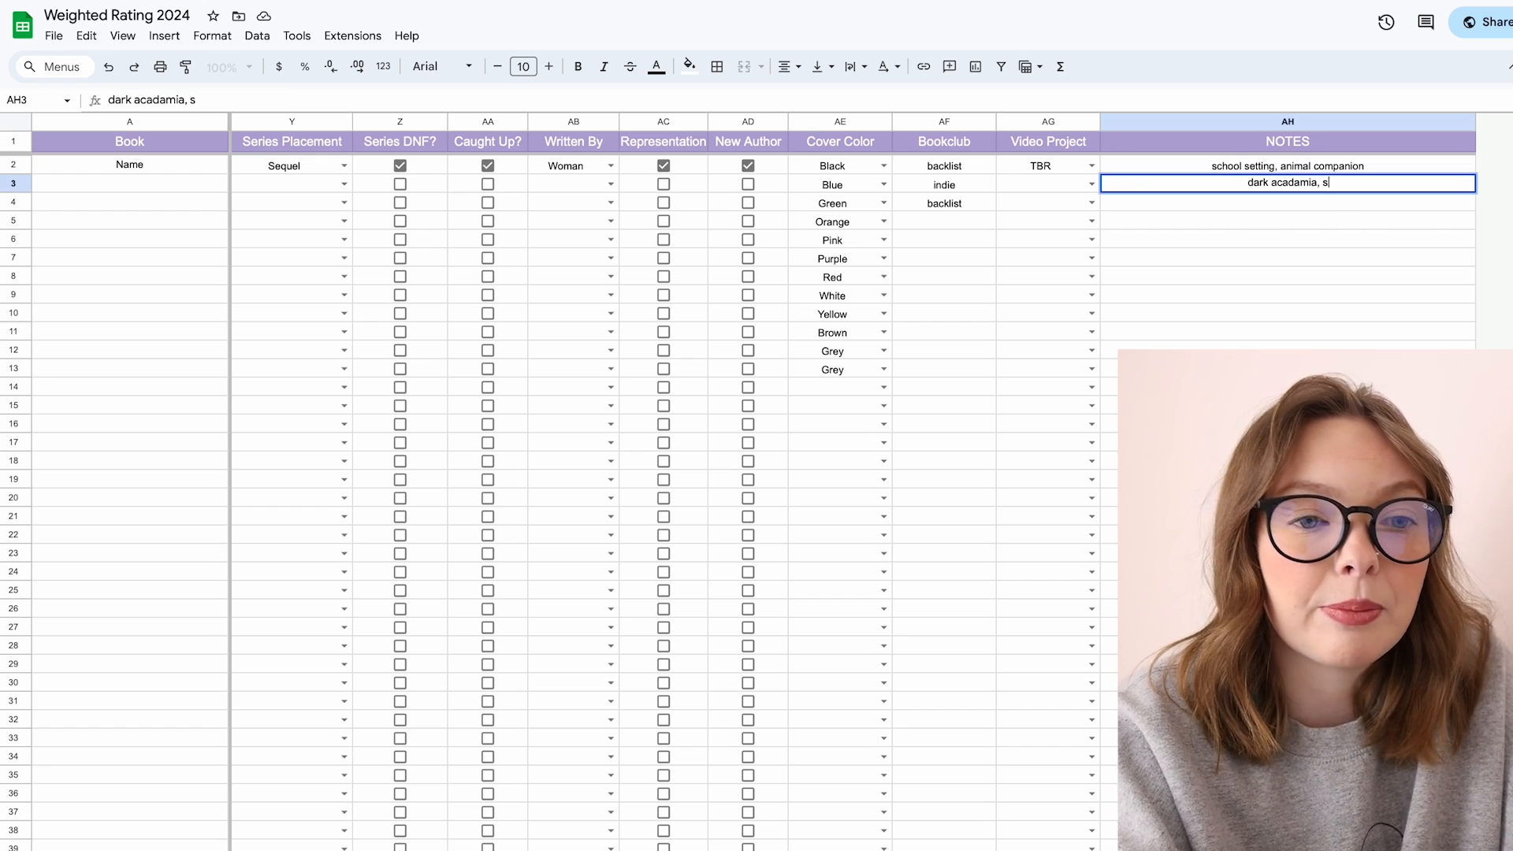
key(BackSpace)
text(ho)
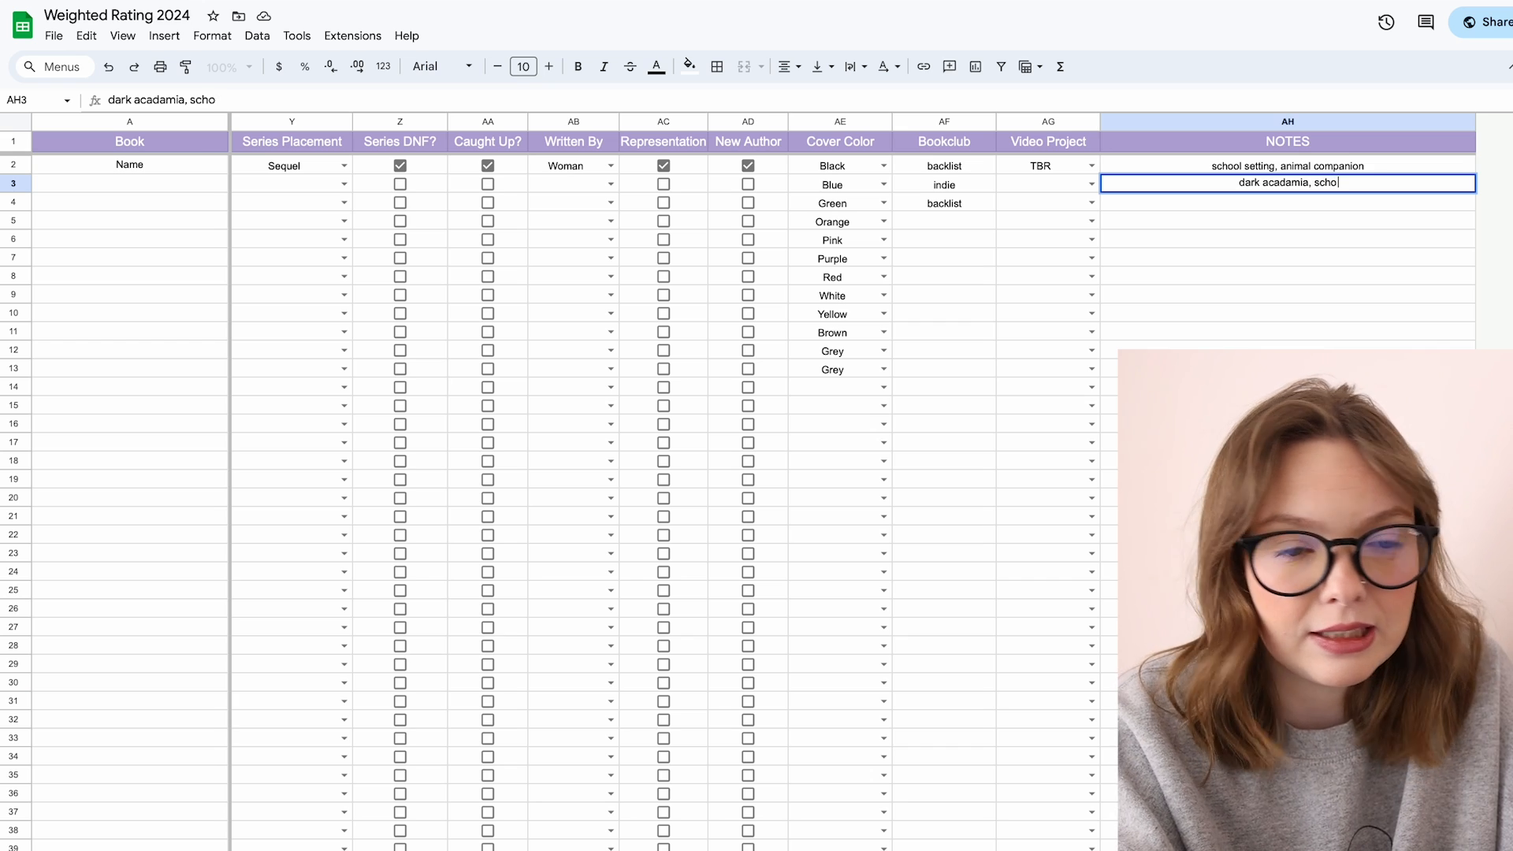
text(ol setting)
key(Return)
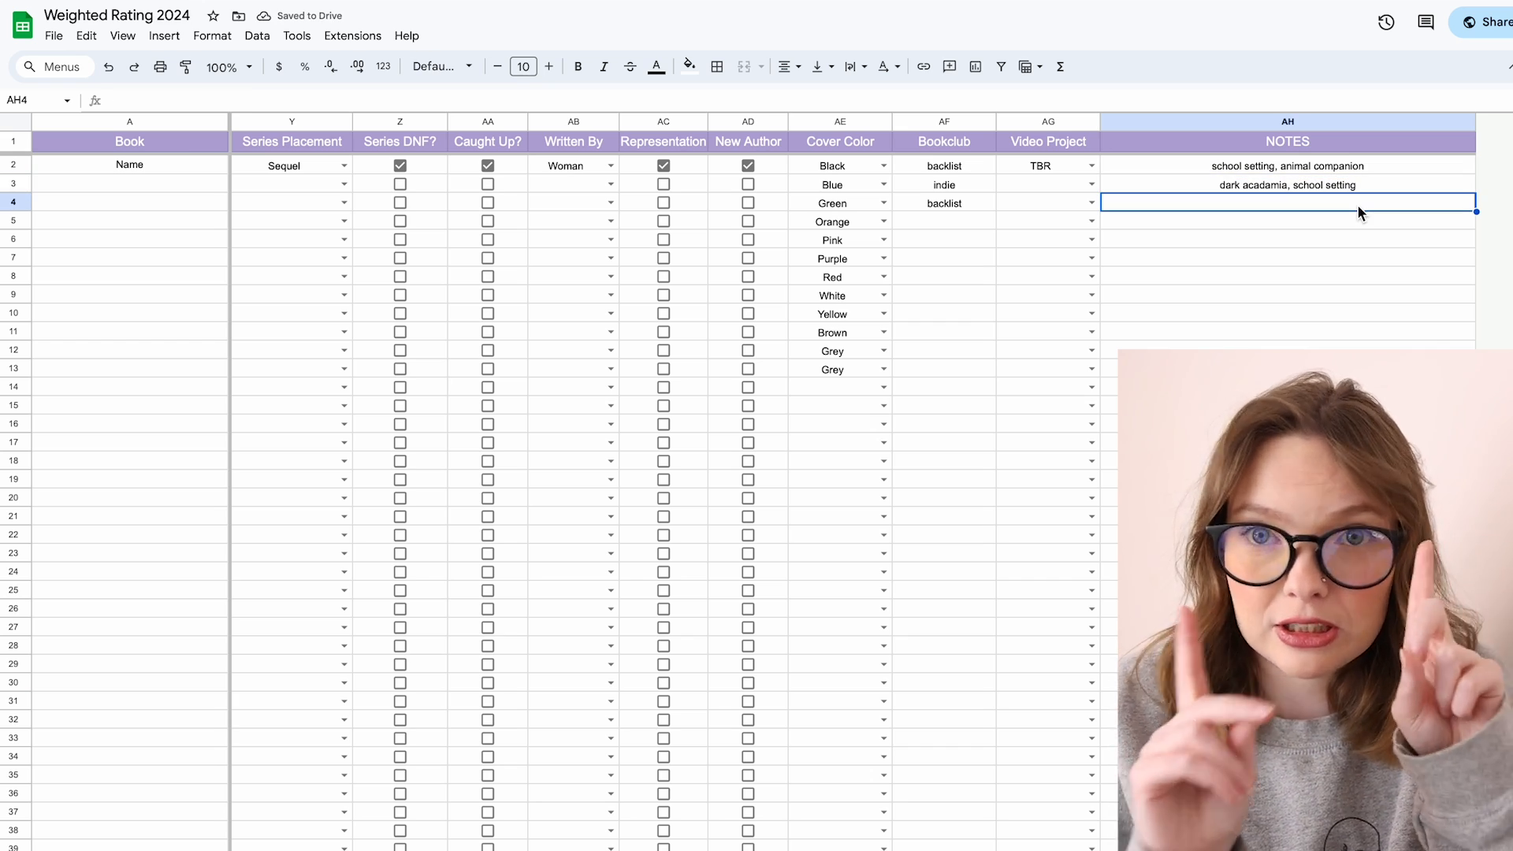
Step: Search the sheet for "school setting" to locate the matching notes, then close the search
key(ctrl+f)
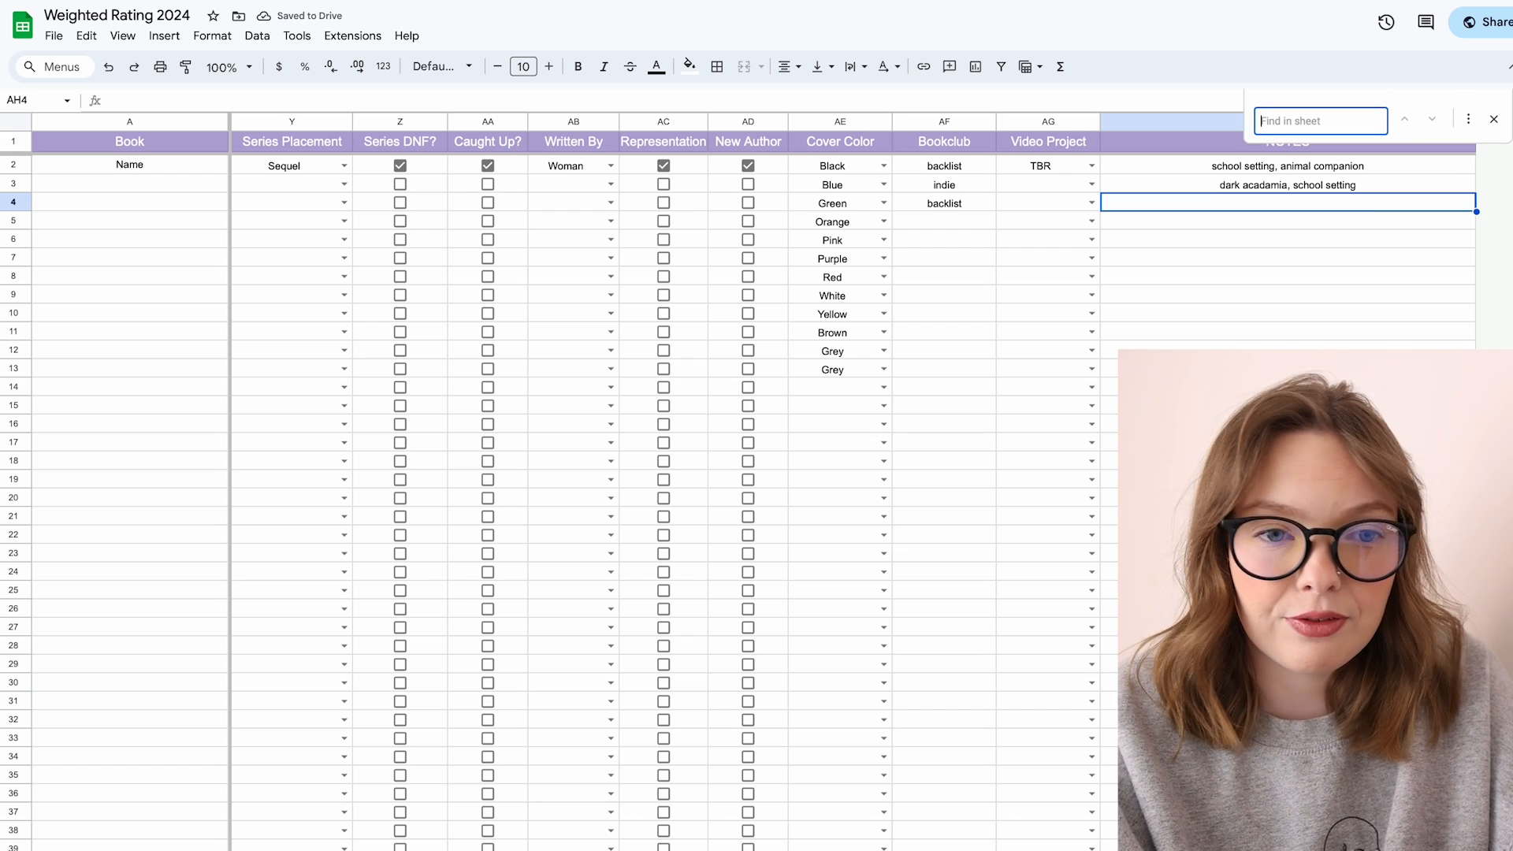
text(school setting)
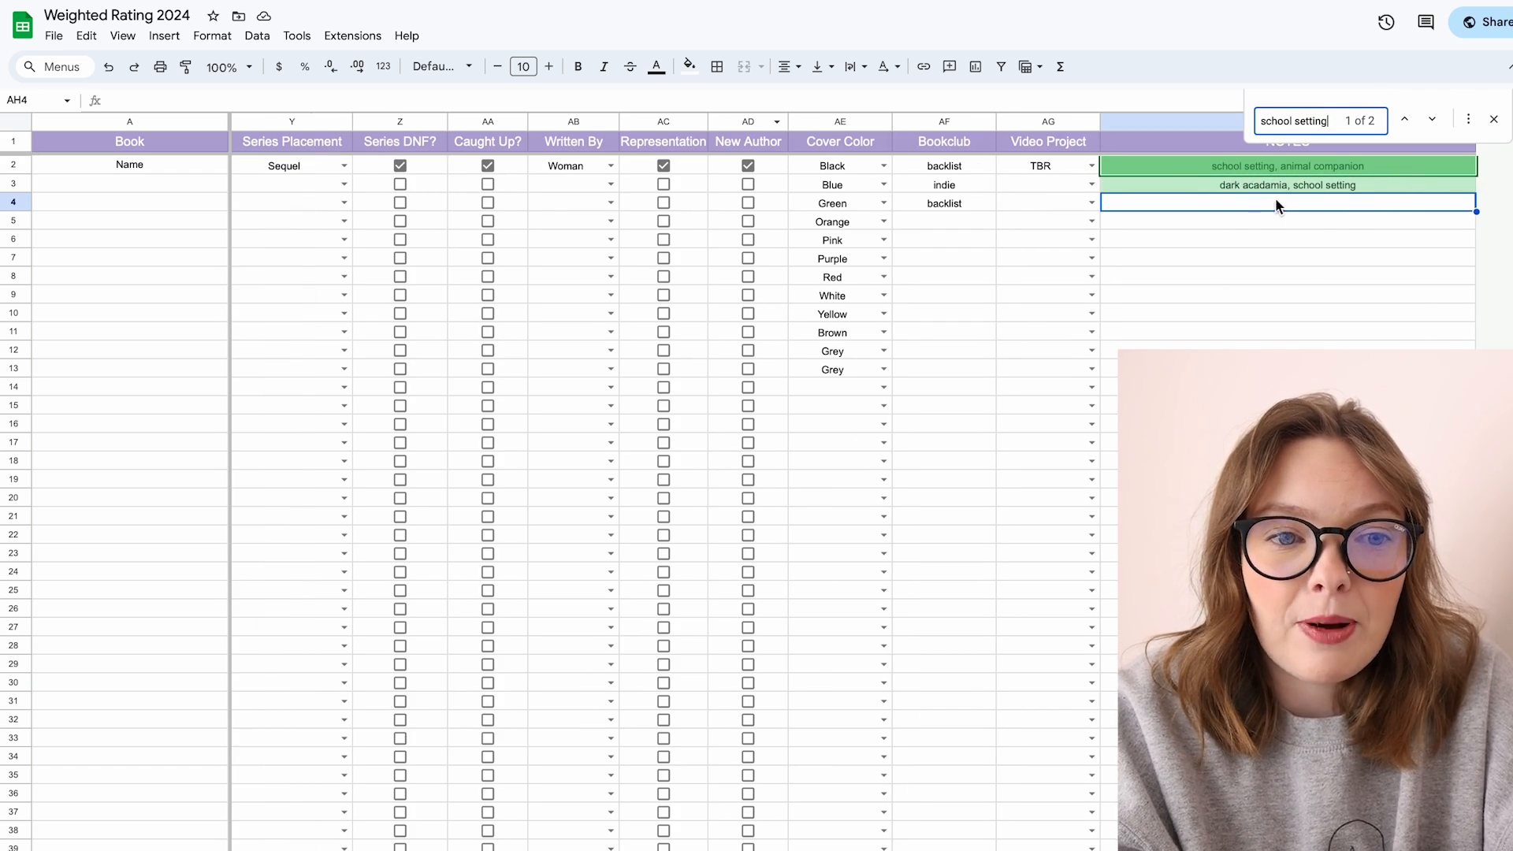
scroll(1258, 200, left, 17)
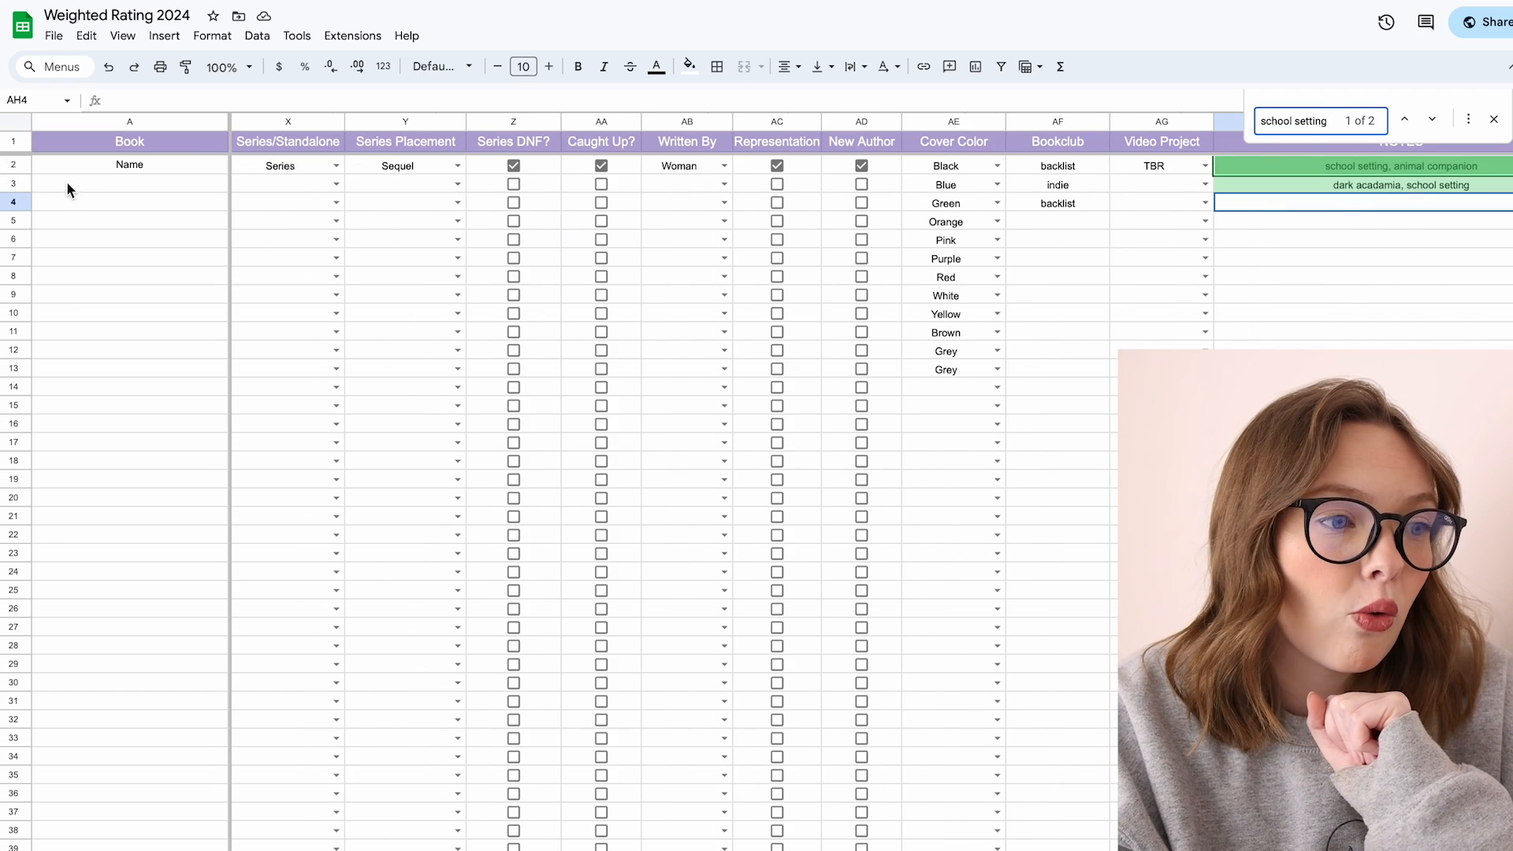
click(76, 170)
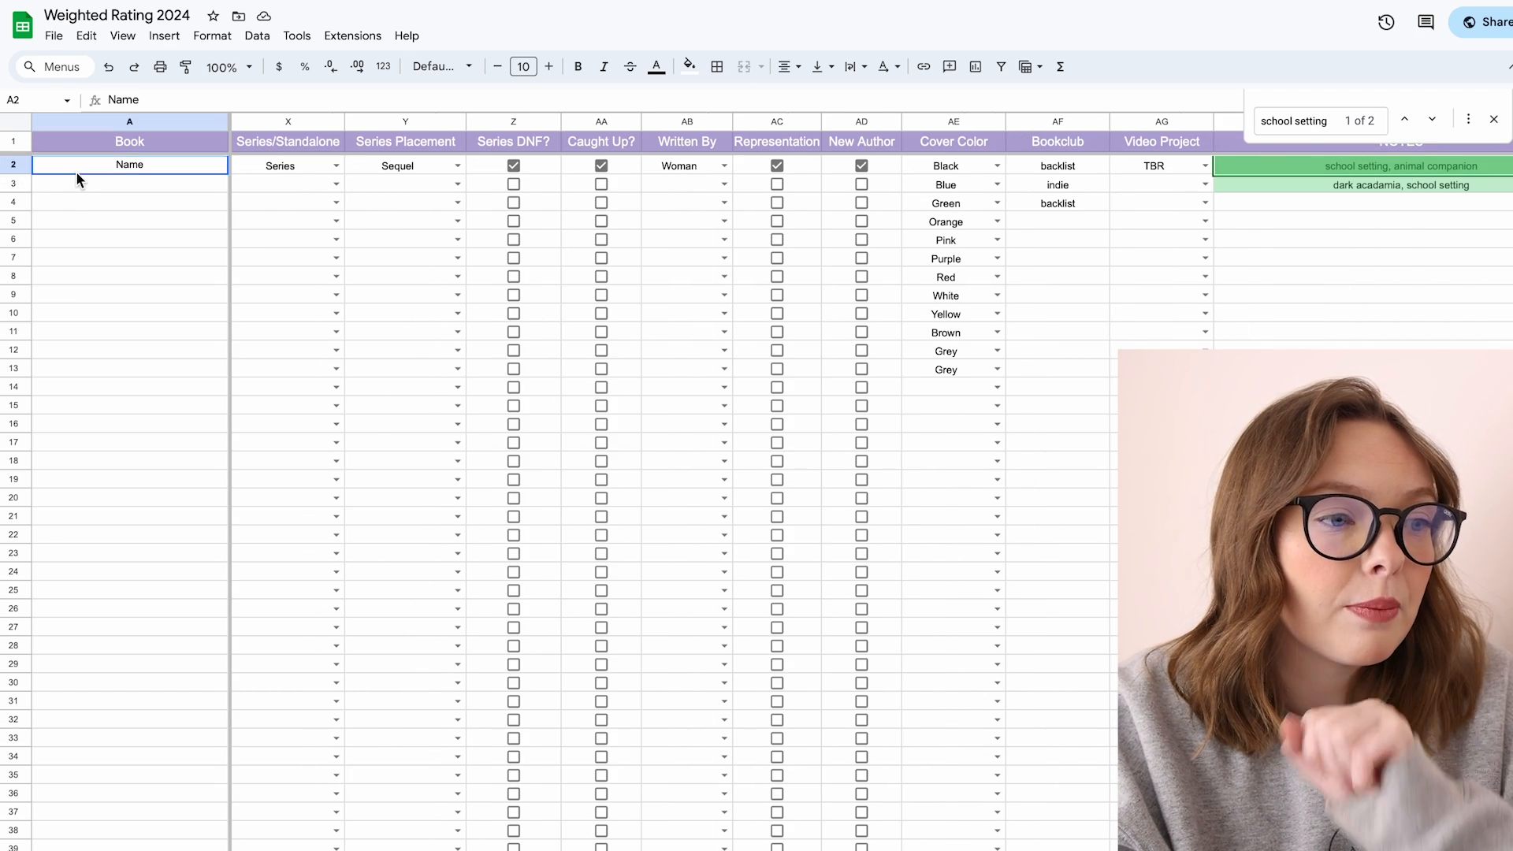
click(1261, 167)
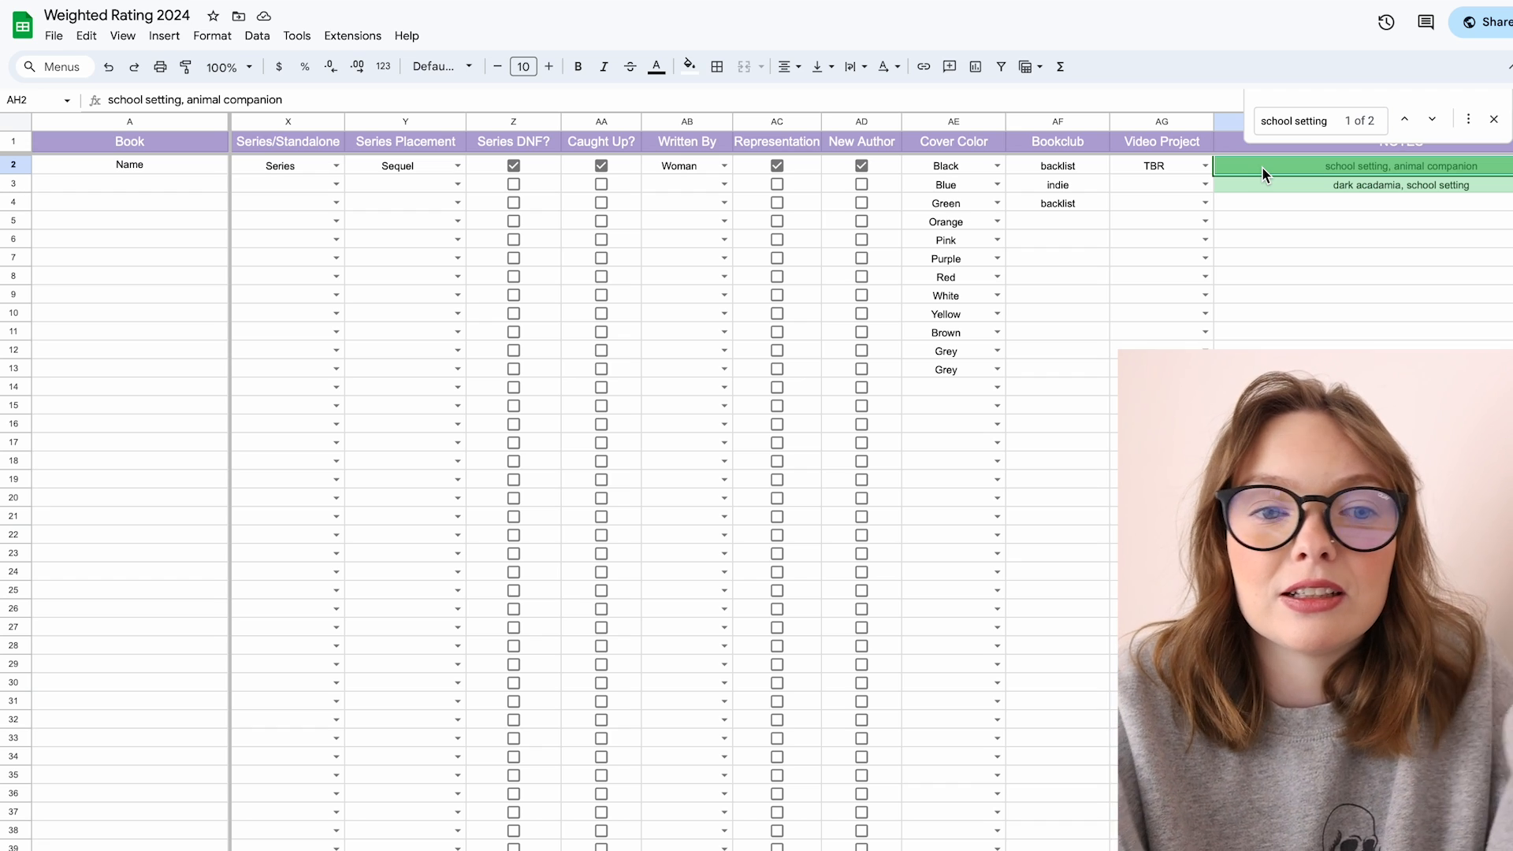
click(1494, 119)
click(1441, 203)
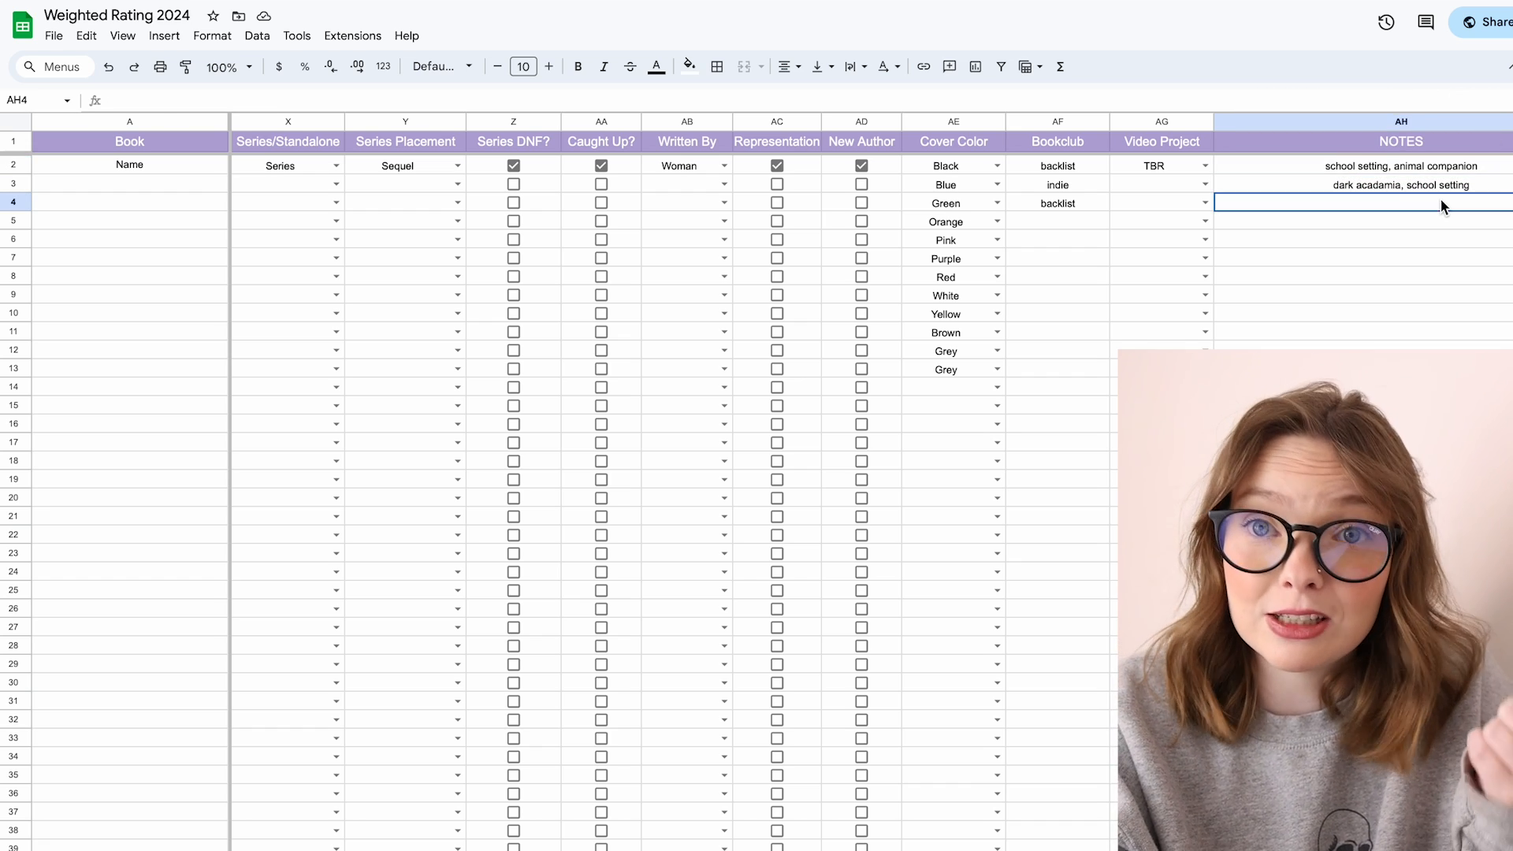
click(1330, 165)
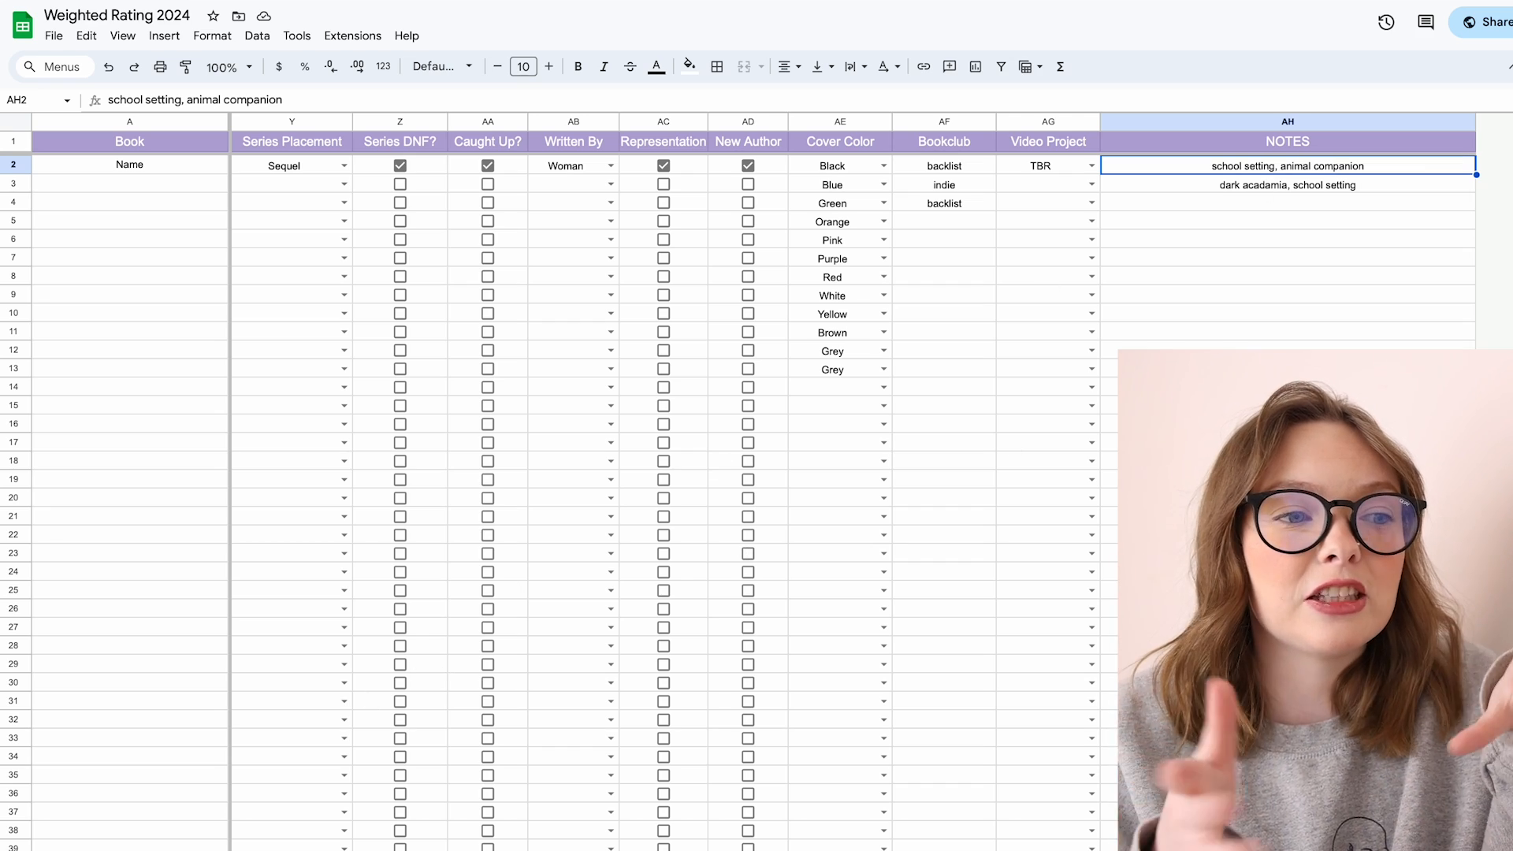
Step: Browse the monthly statistics sheet, reviewing the breakdown tables from January through December
scroll(670, 489, left, 20)
scroll(670, 488, down, 1)
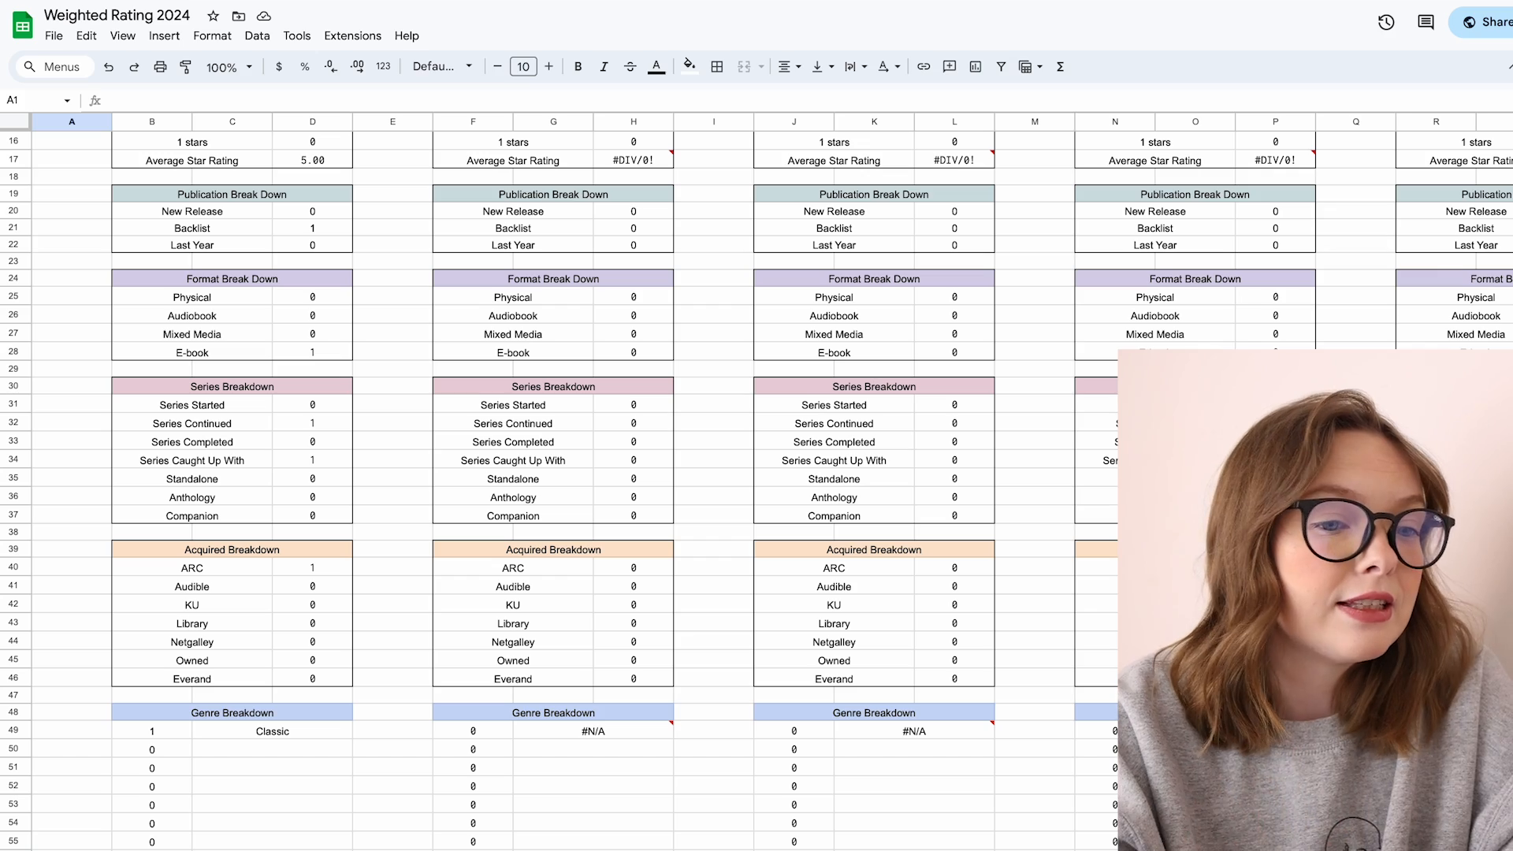
scroll(658, 794, up, 4)
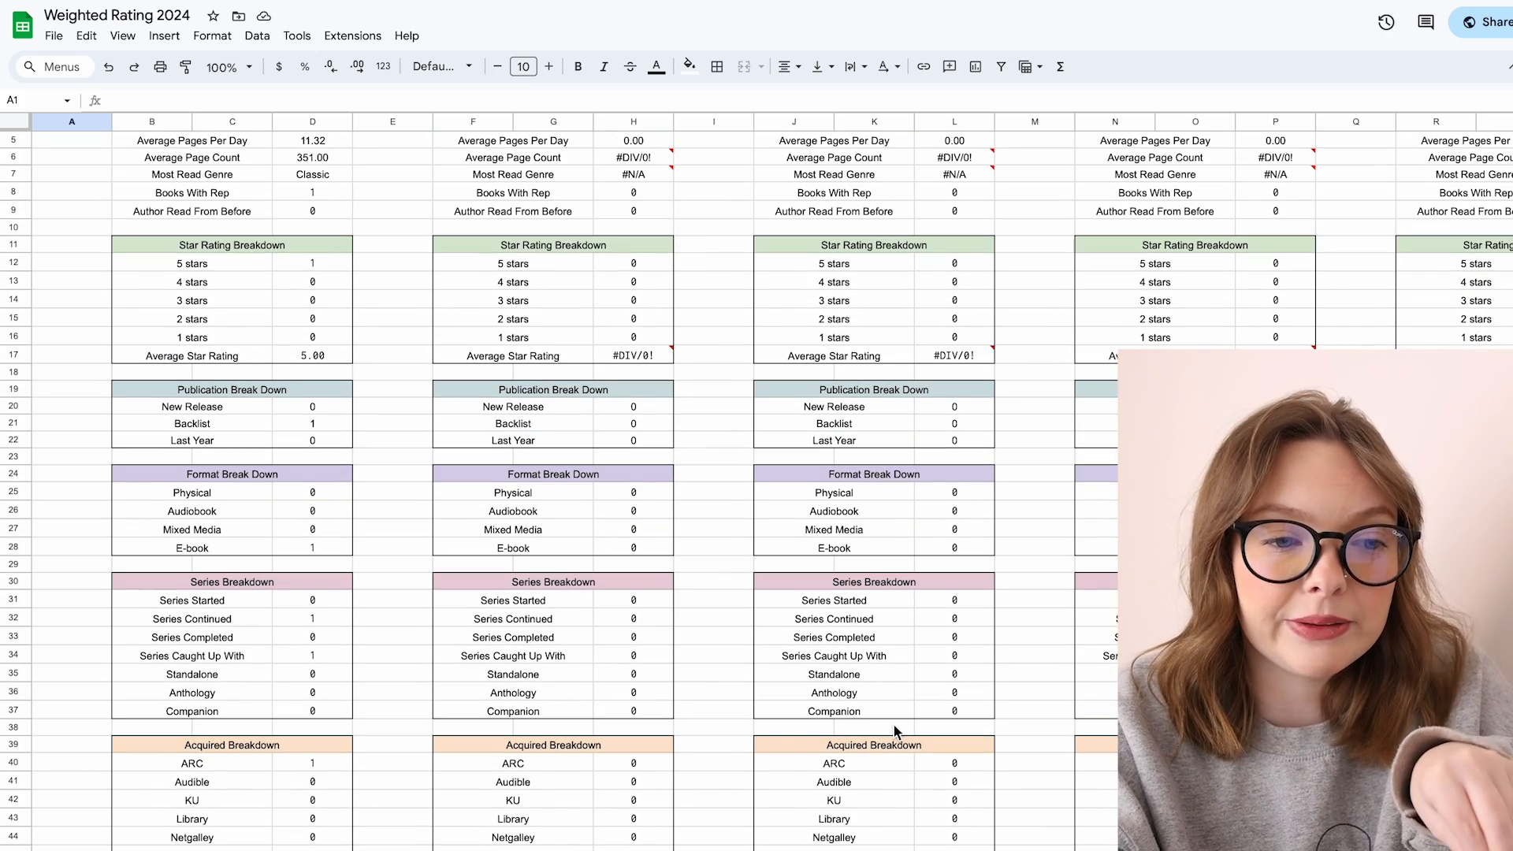
click(894, 727)
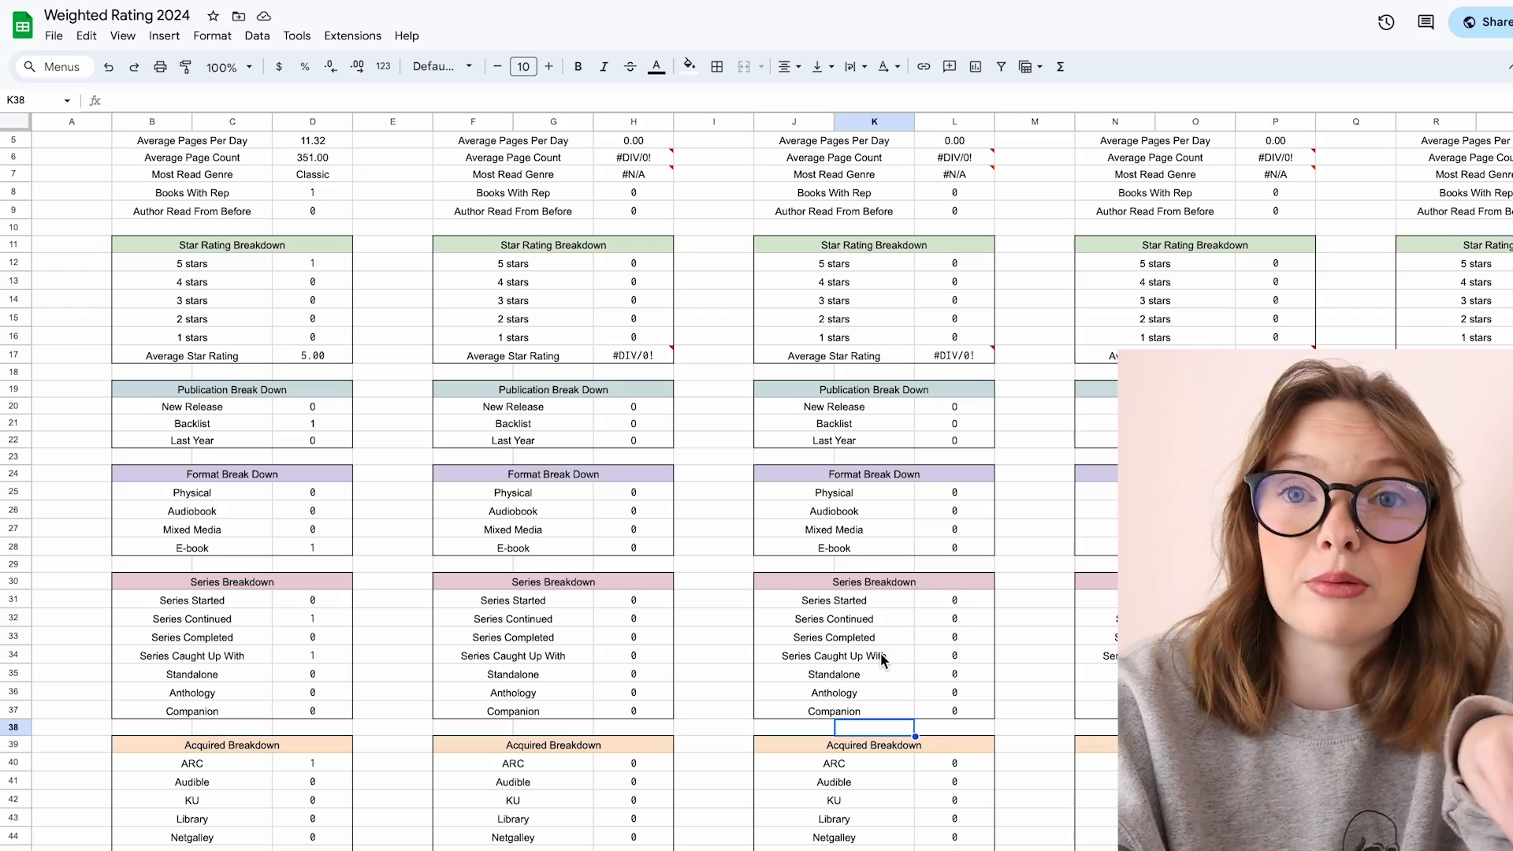
scroll(882, 655, up, 2)
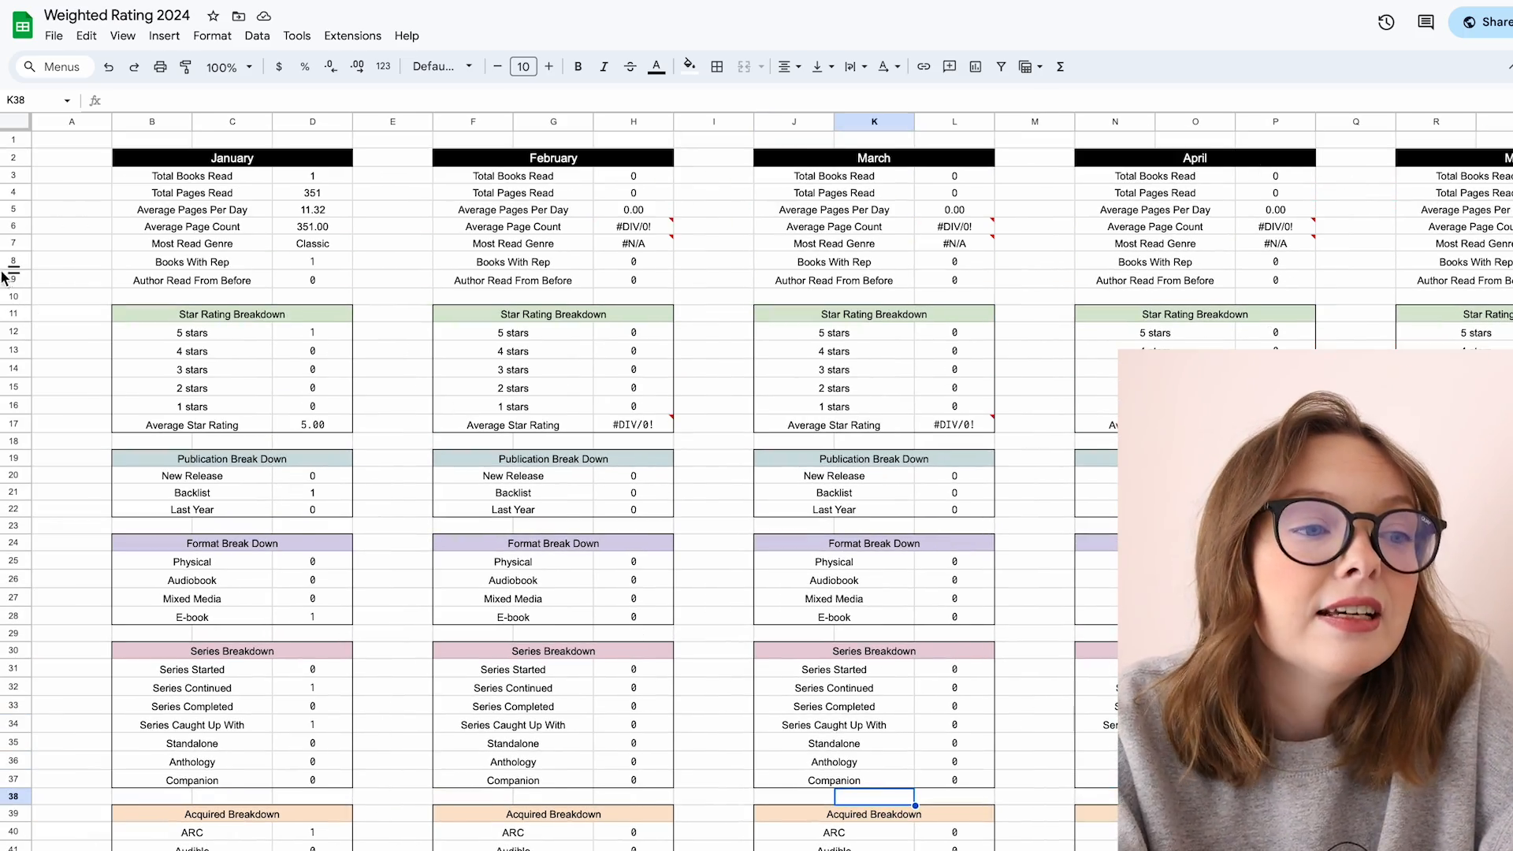
click(258, 191)
click(259, 158)
scroll(730, 158, right, 10)
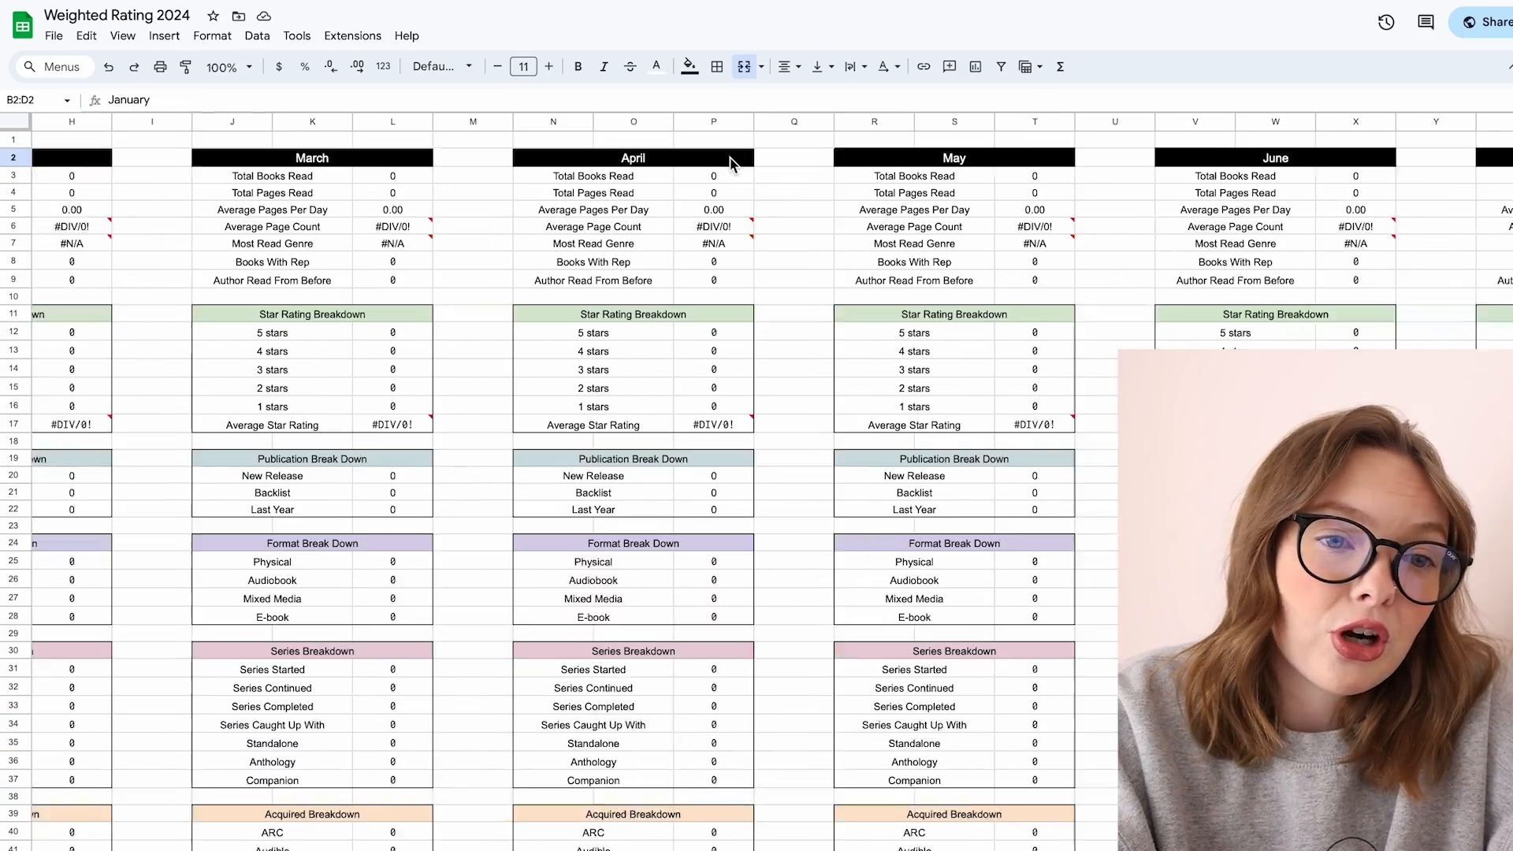
scroll(729, 163, right, 18)
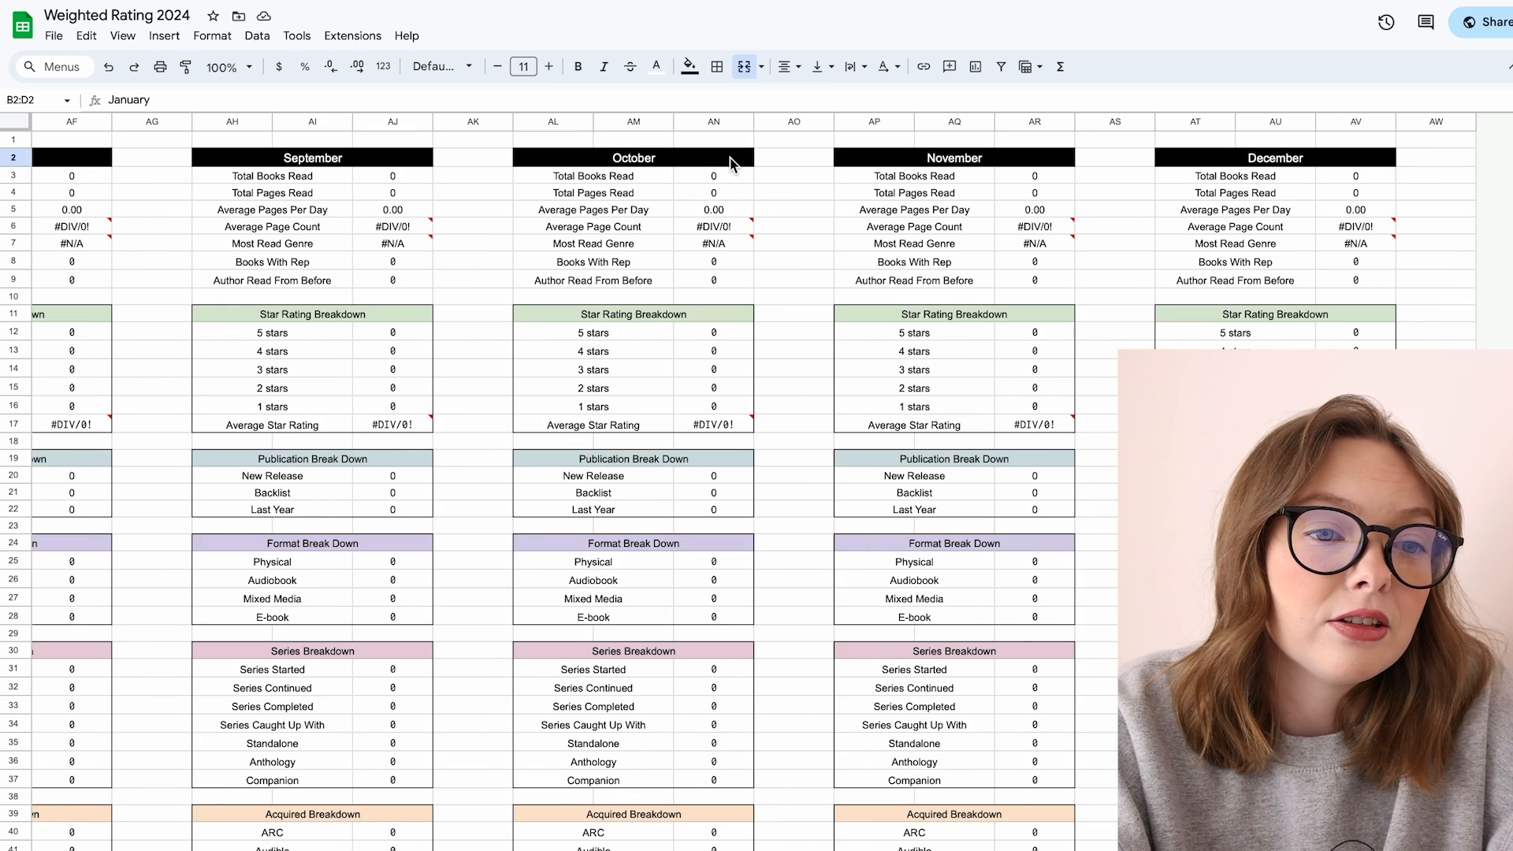
click(1296, 160)
scroll(1292, 160, left, 20)
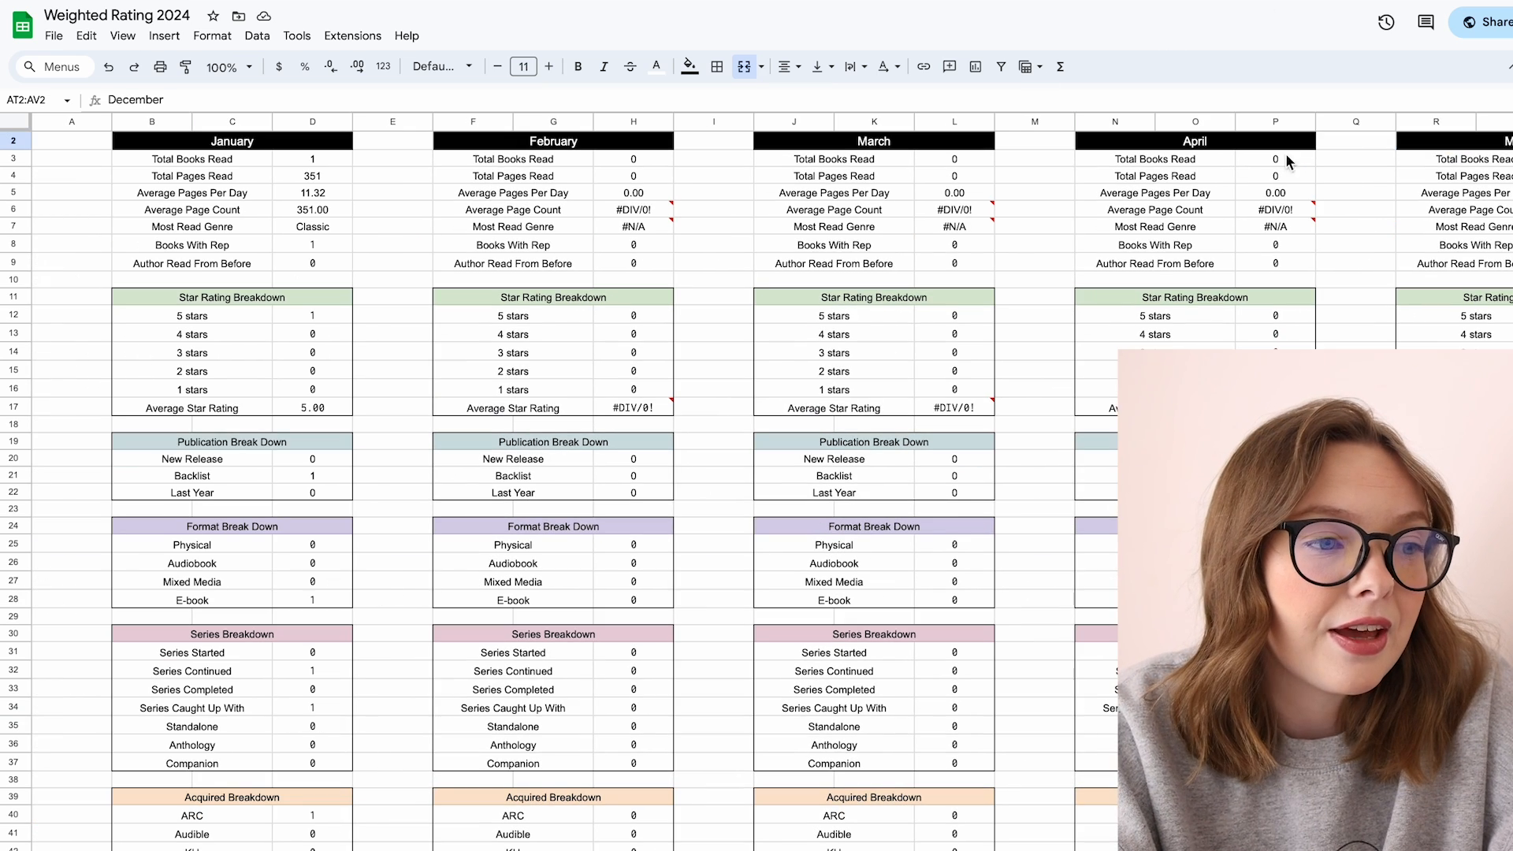
Step: Inspect the formulas behind January's summary statistics and its genre breakdown cells
click(335, 172)
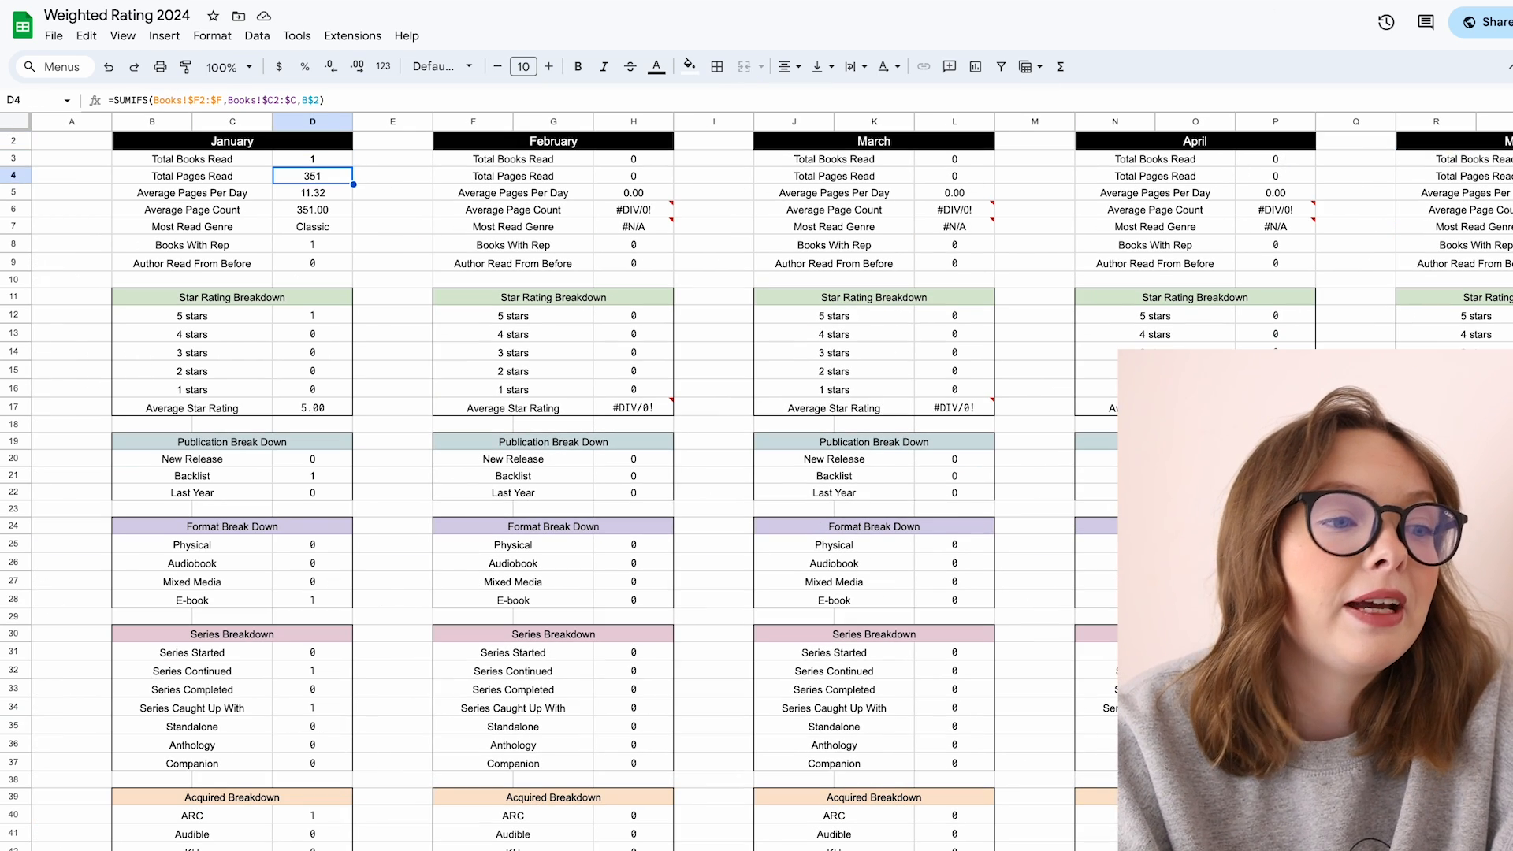
click(315, 192)
click(314, 210)
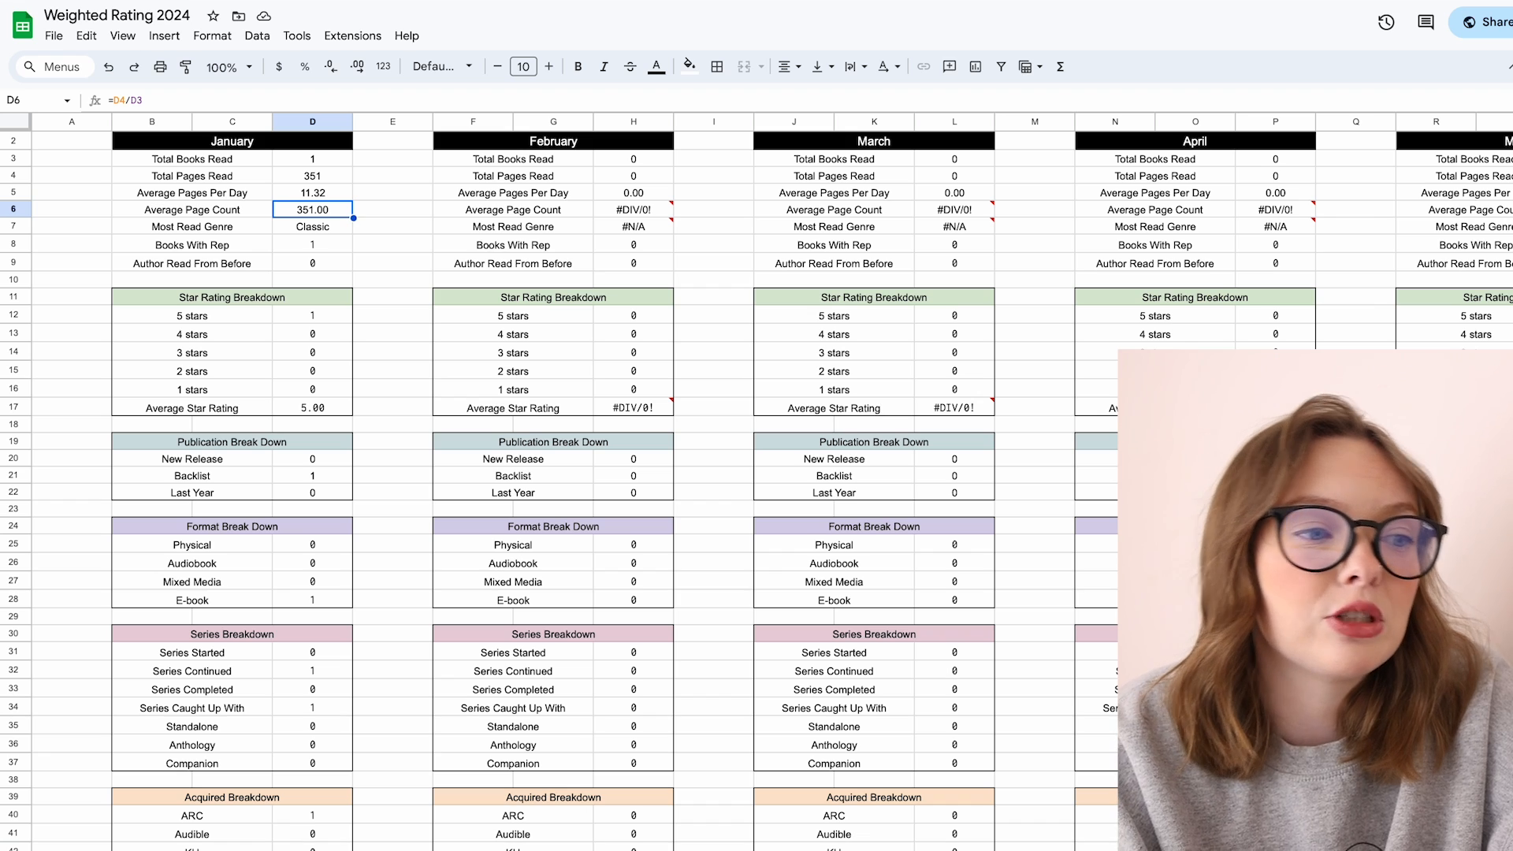
click(312, 227)
click(313, 246)
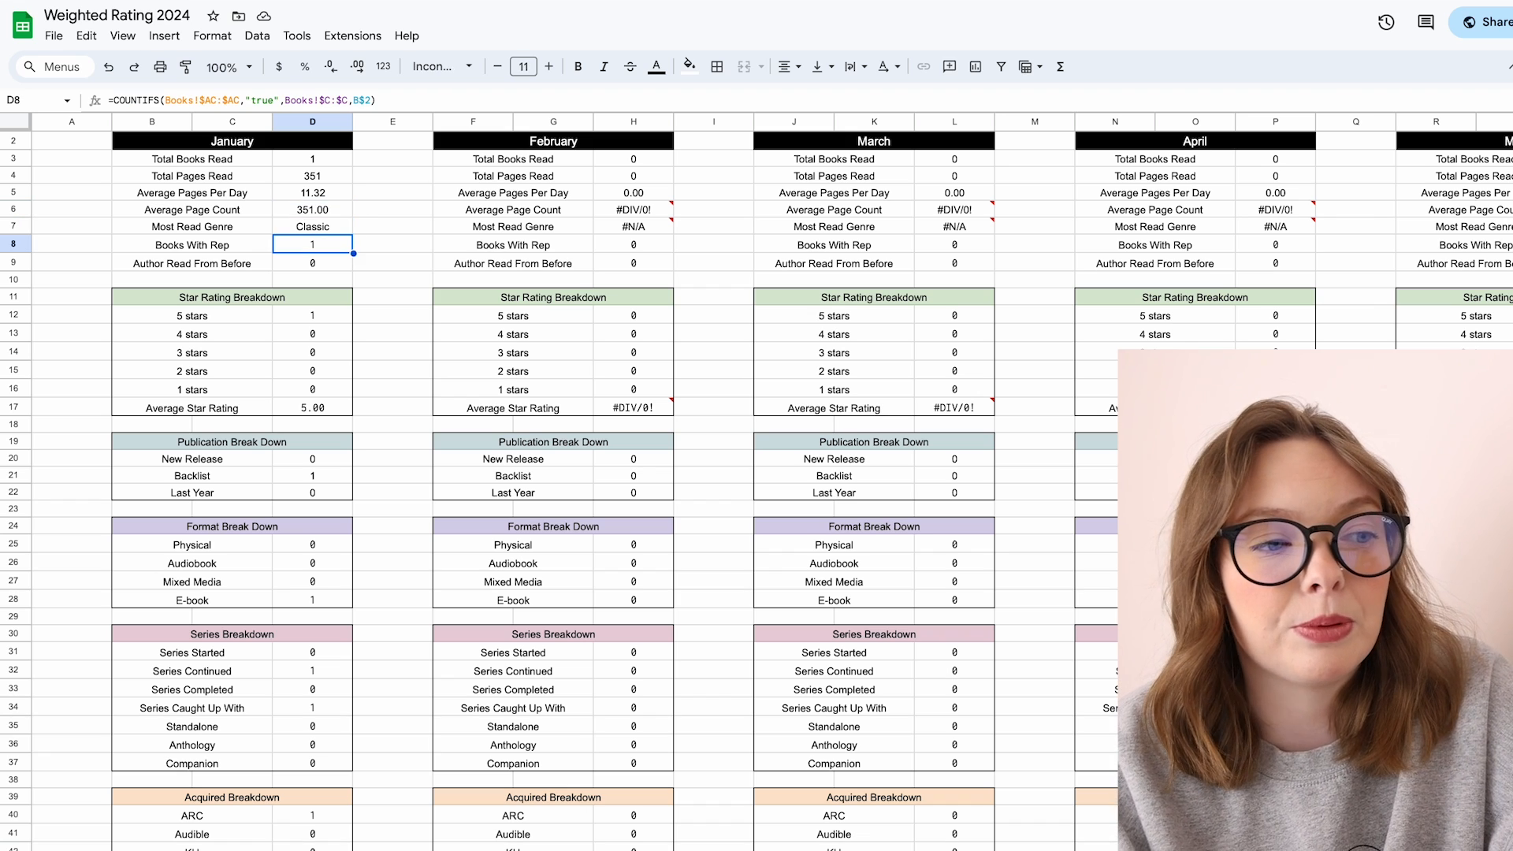
click(313, 263)
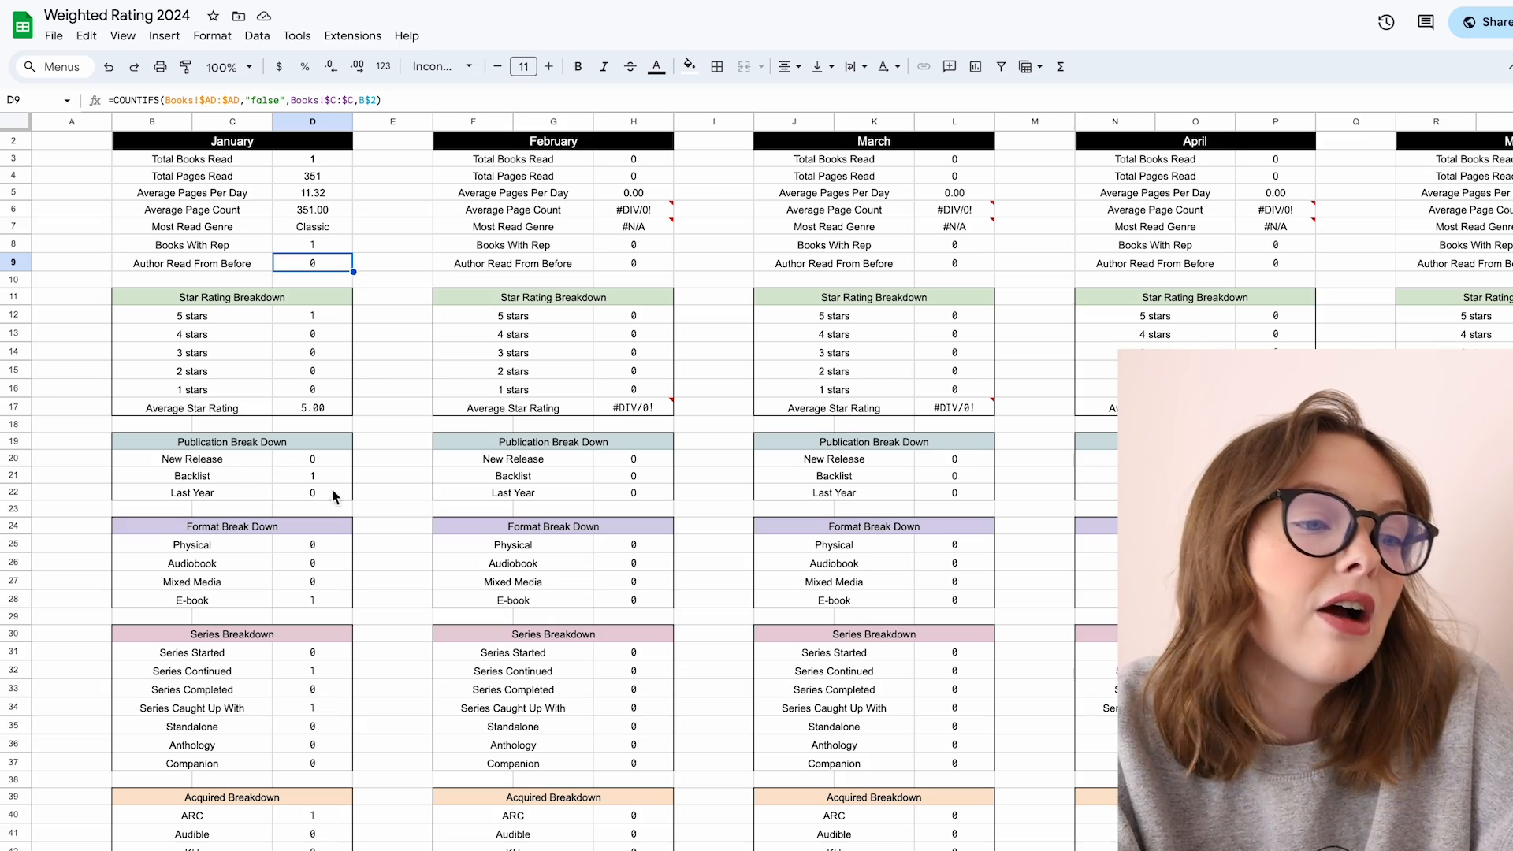
scroll(186, 566, down, 5)
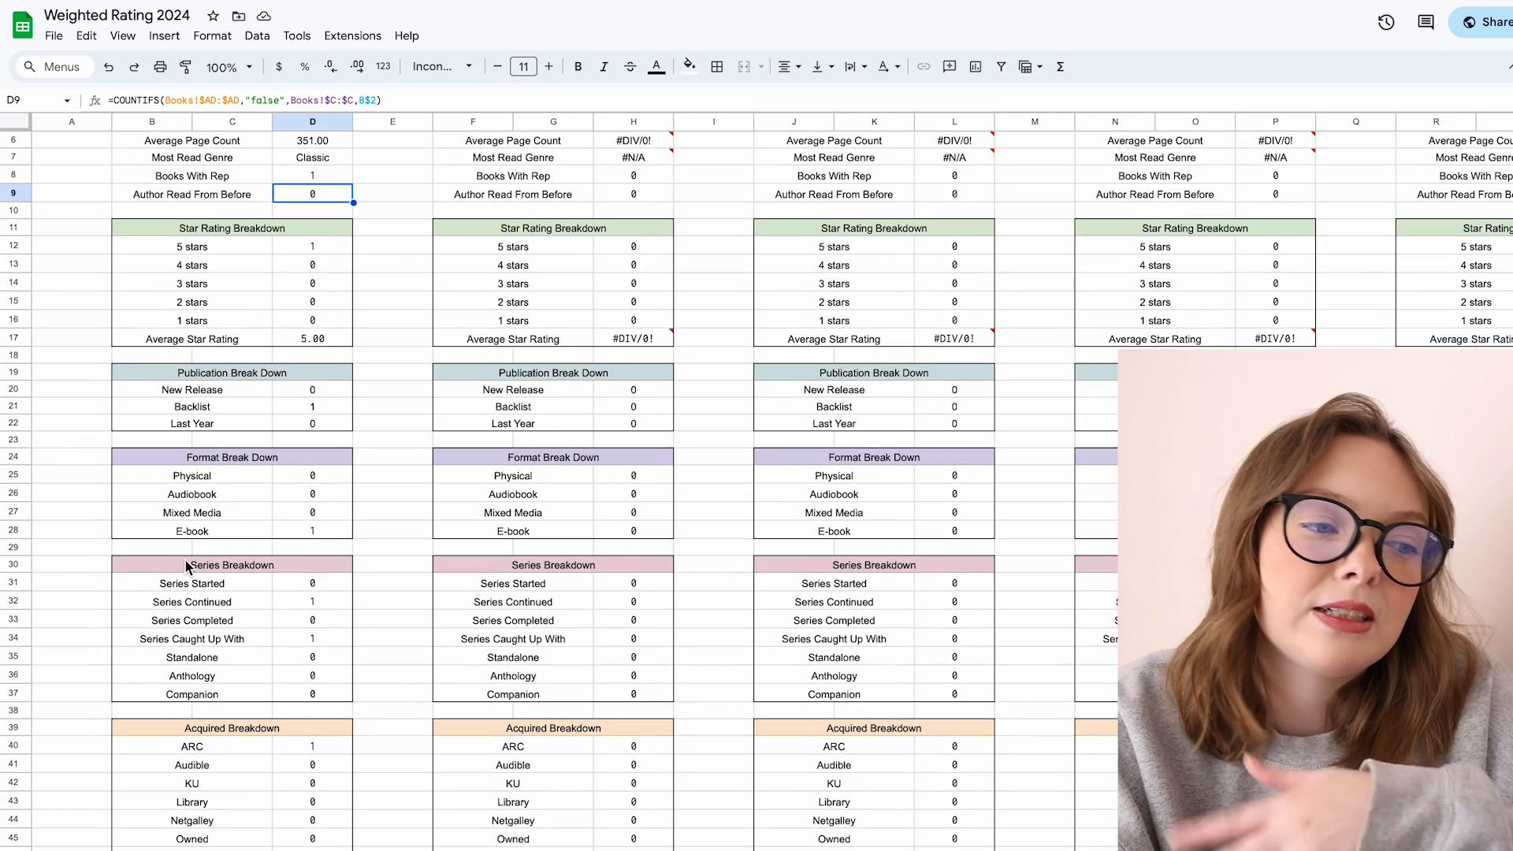
scroll(272, 626, down, 5)
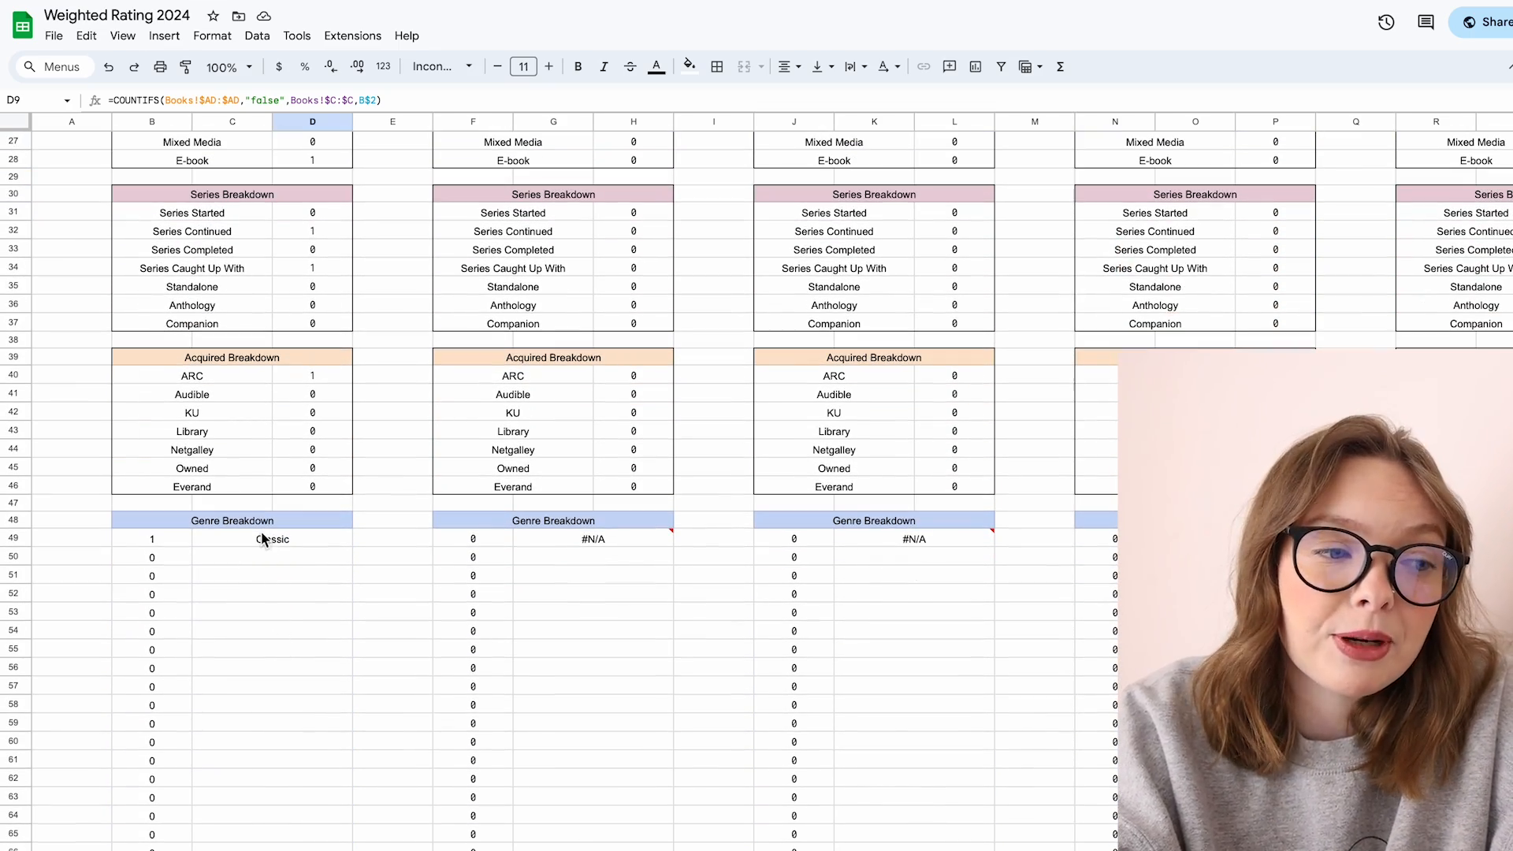
click(262, 539)
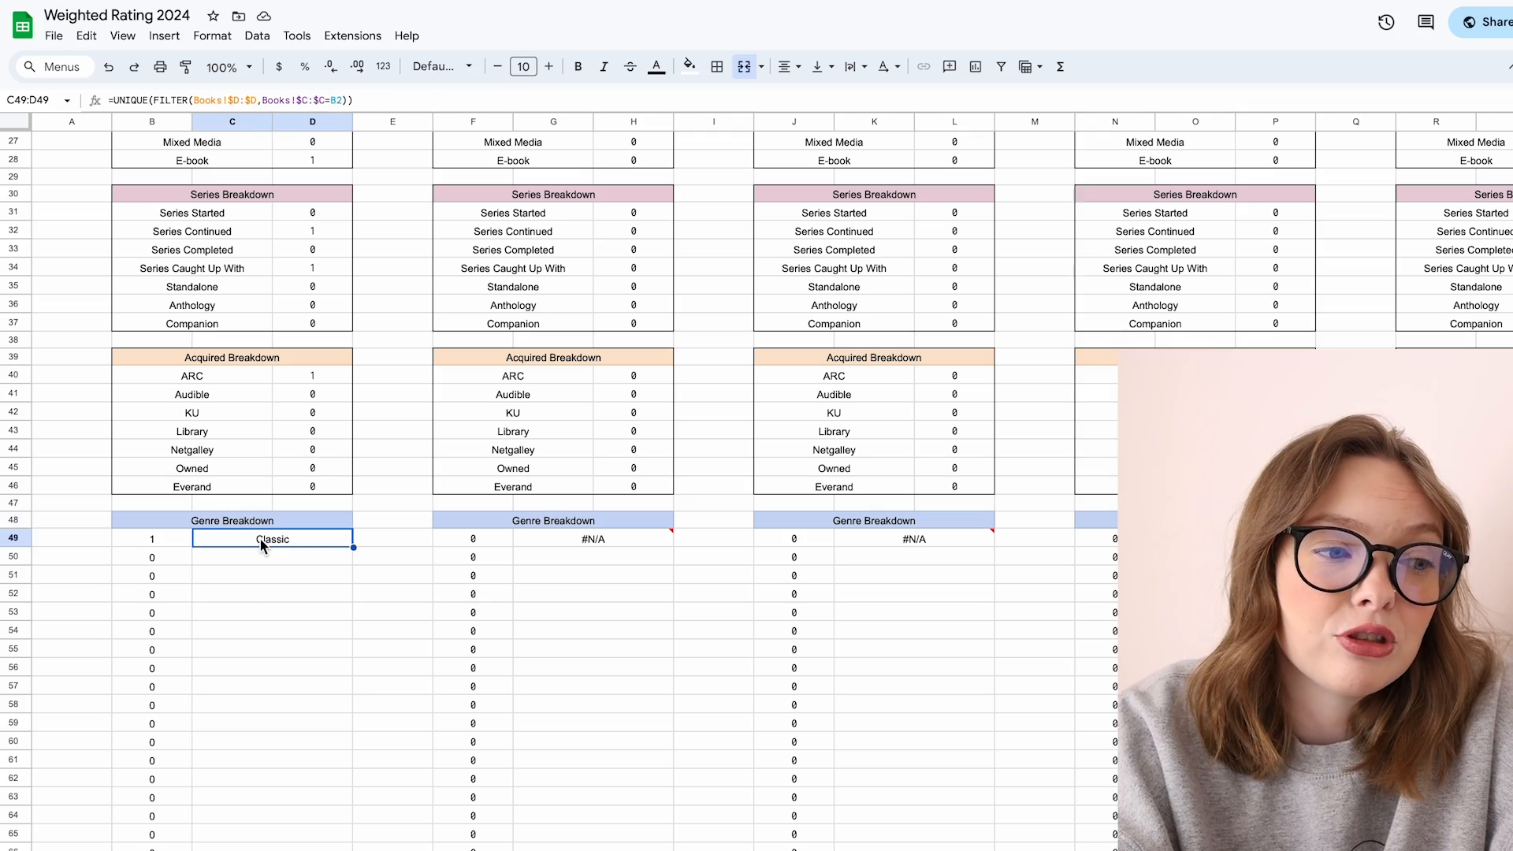
scroll(259, 537, down, 1)
scroll(236, 630, down, 2)
click(244, 473)
scroll(244, 472, up, 10)
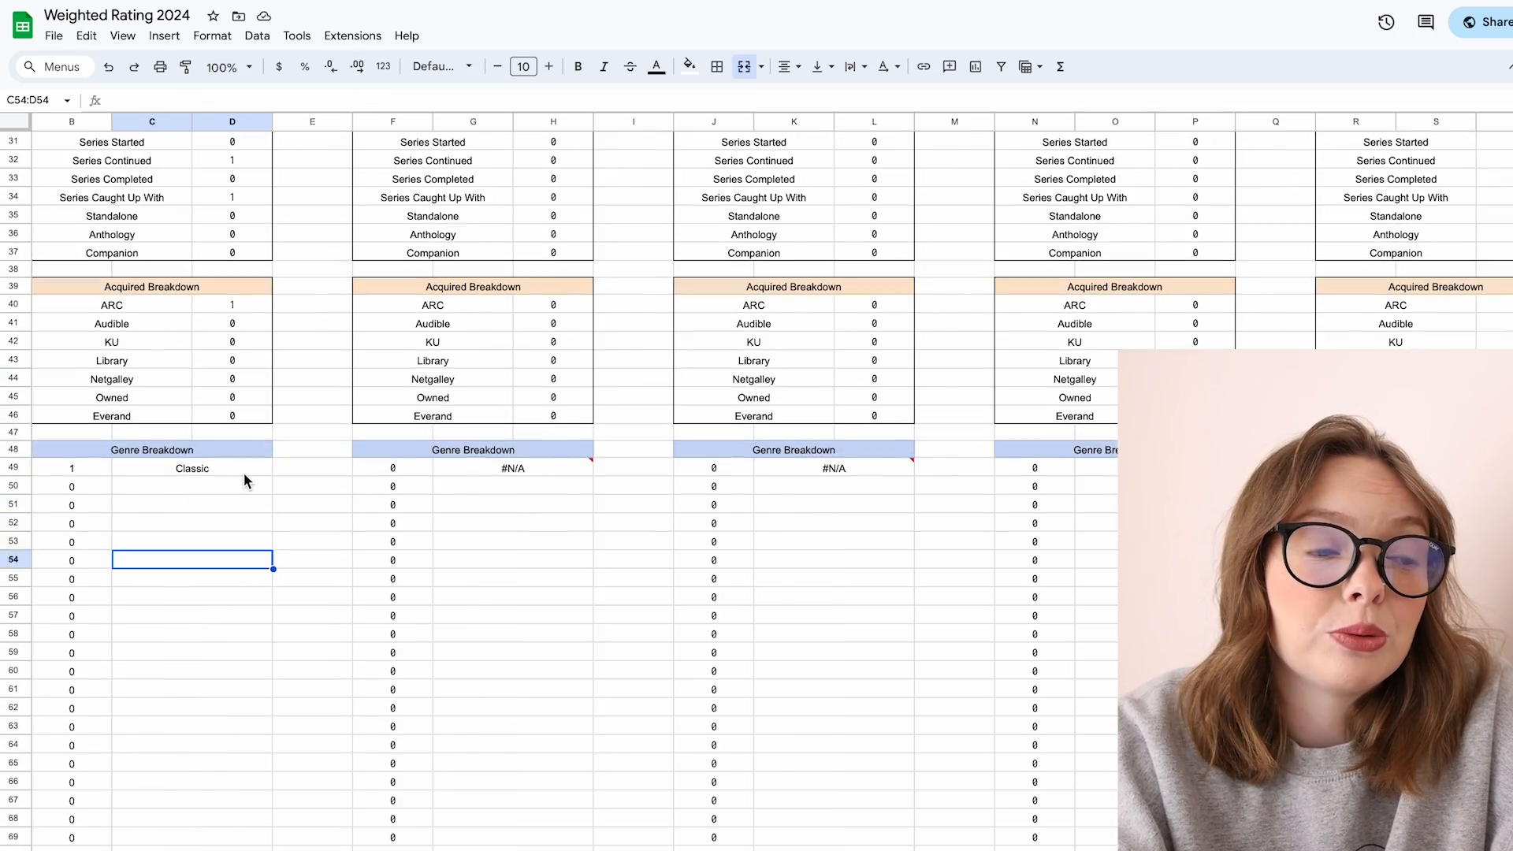
scroll(244, 473, up, 1)
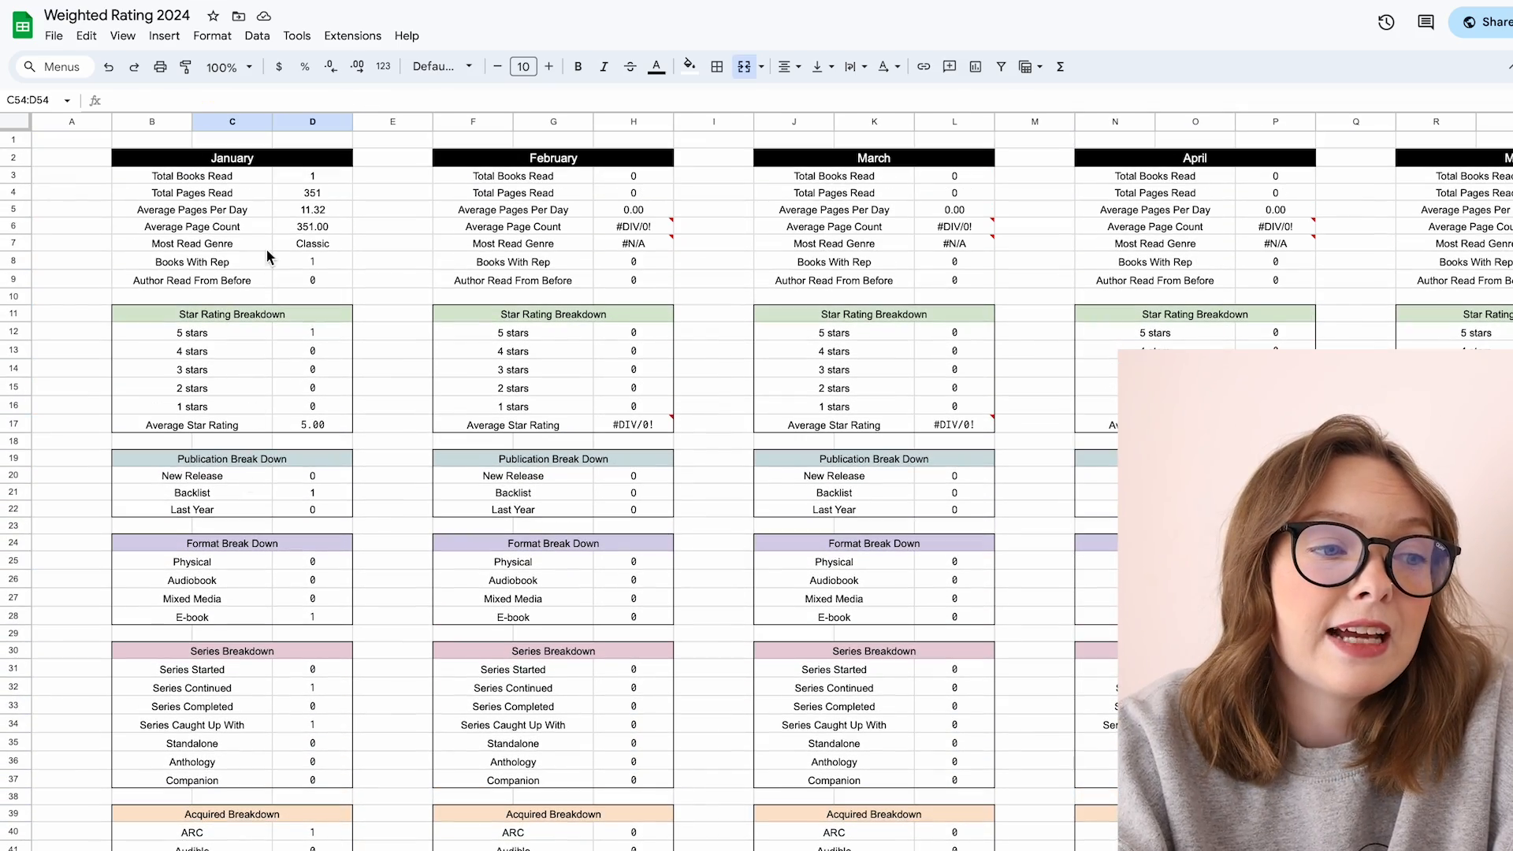
click(295, 243)
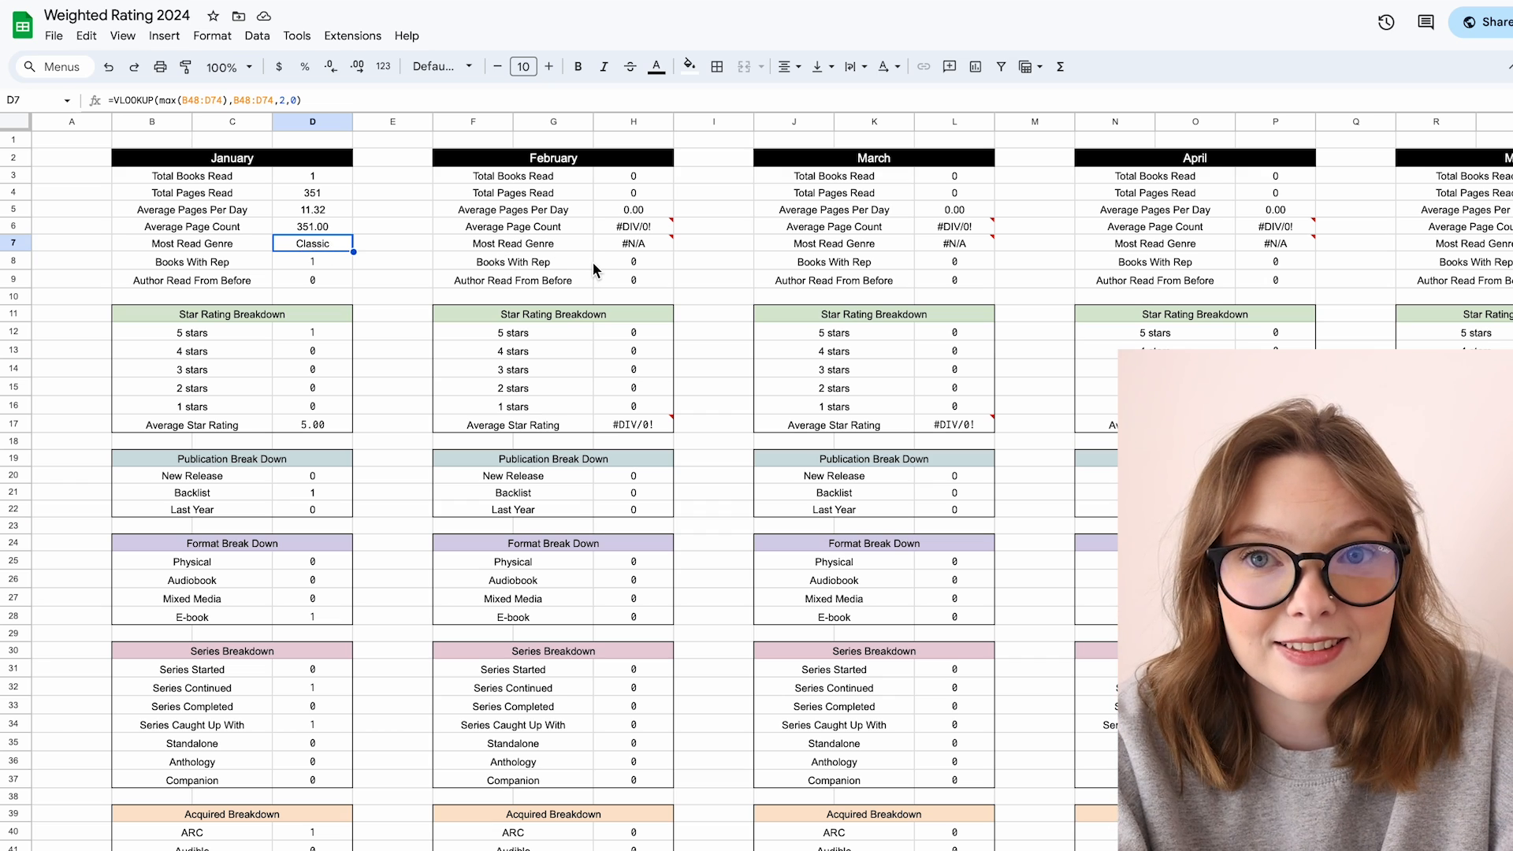
Step: Open the quarterly statistics sheet and inspect the formulas for most read genre, series still working on and average star rating
click(344, 849)
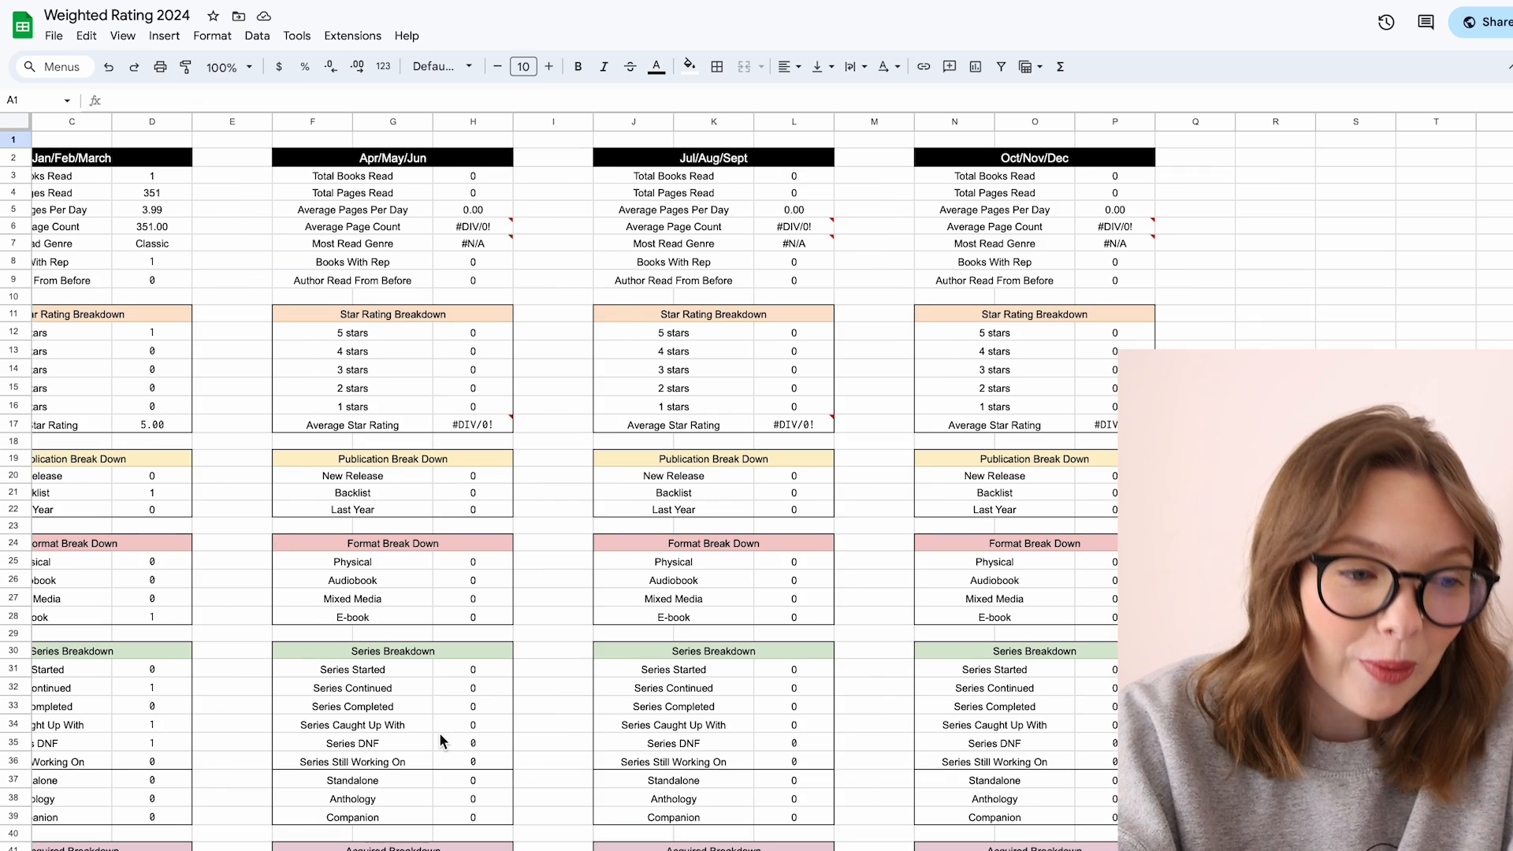
scroll(438, 731, left, 2)
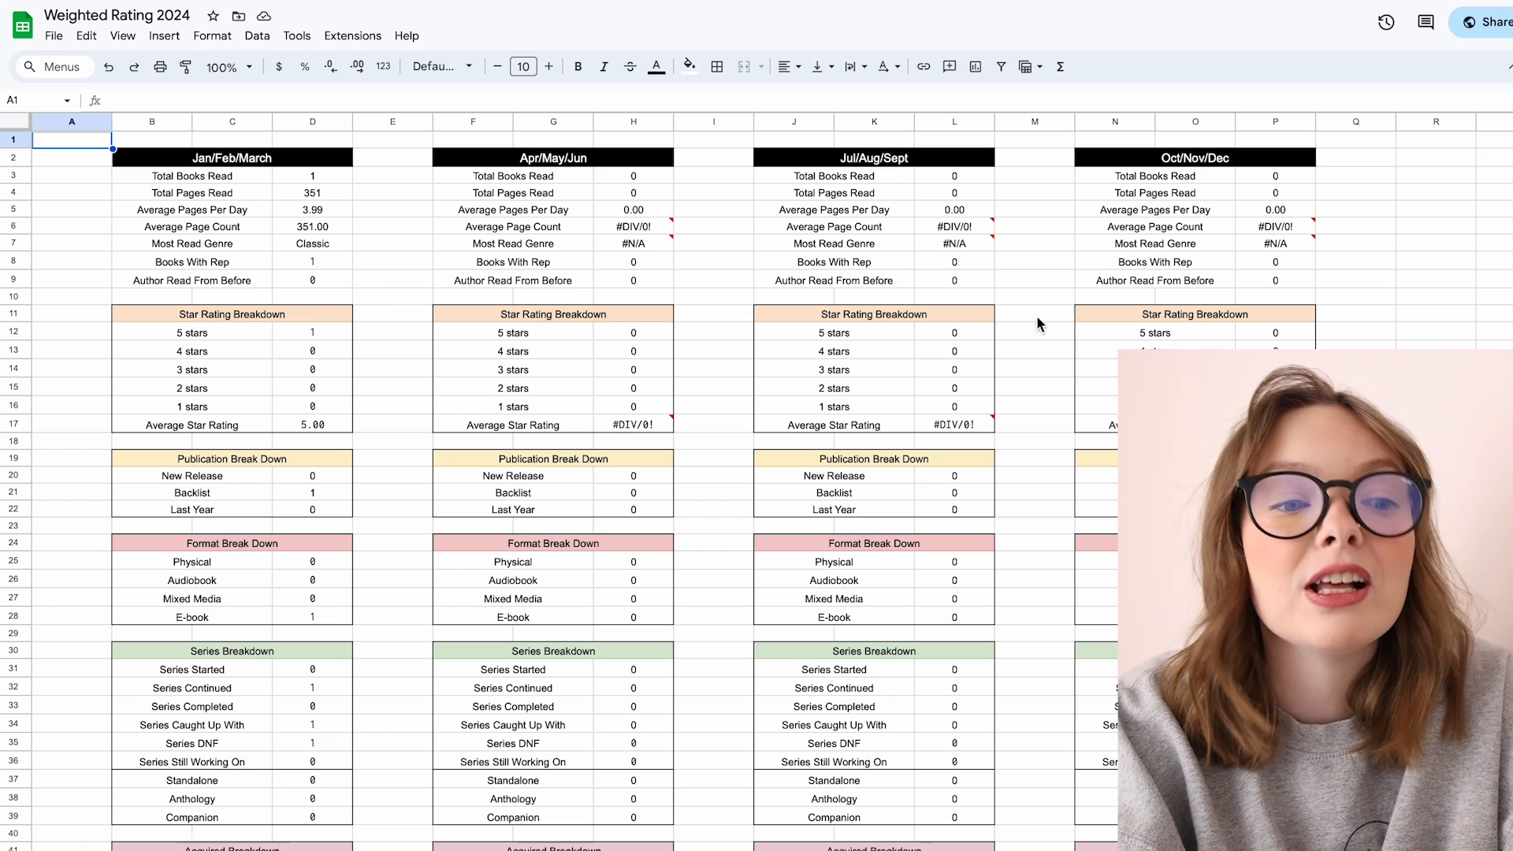
mouse_move(942, 424)
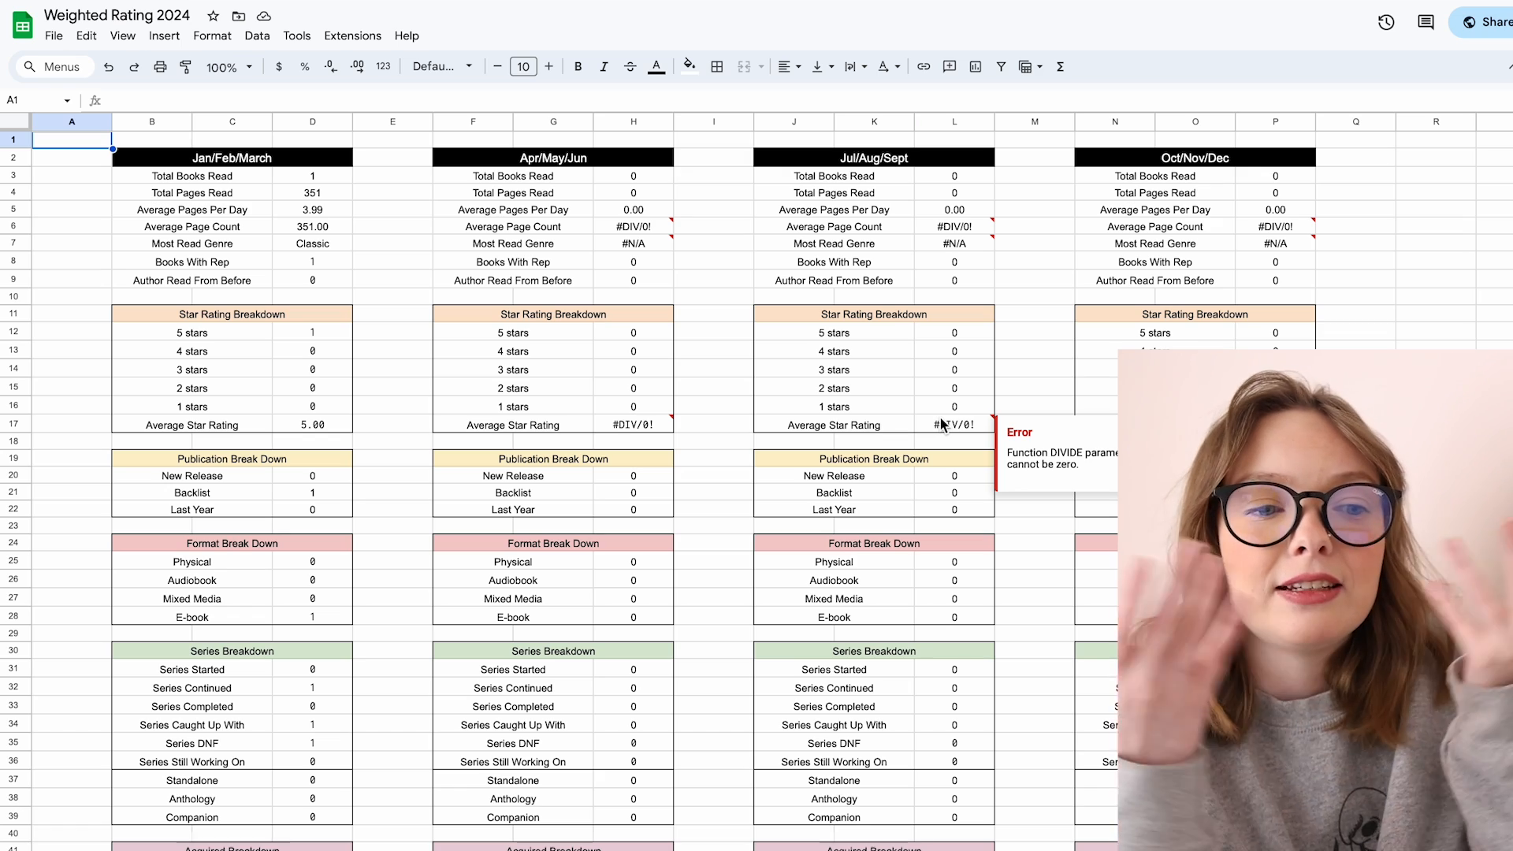
click(310, 243)
scroll(310, 242, down, 3)
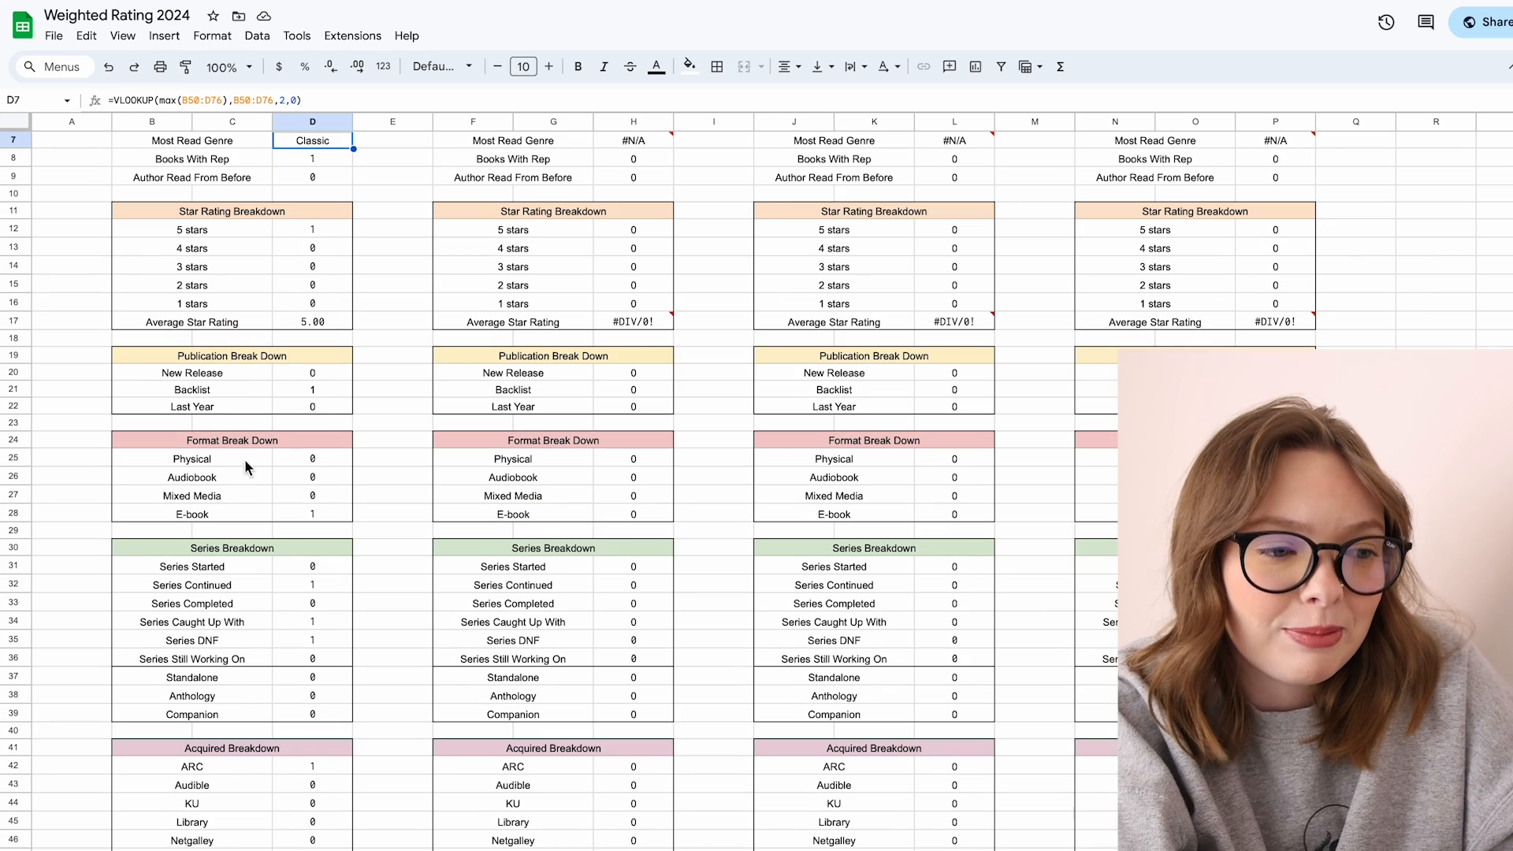
click(344, 662)
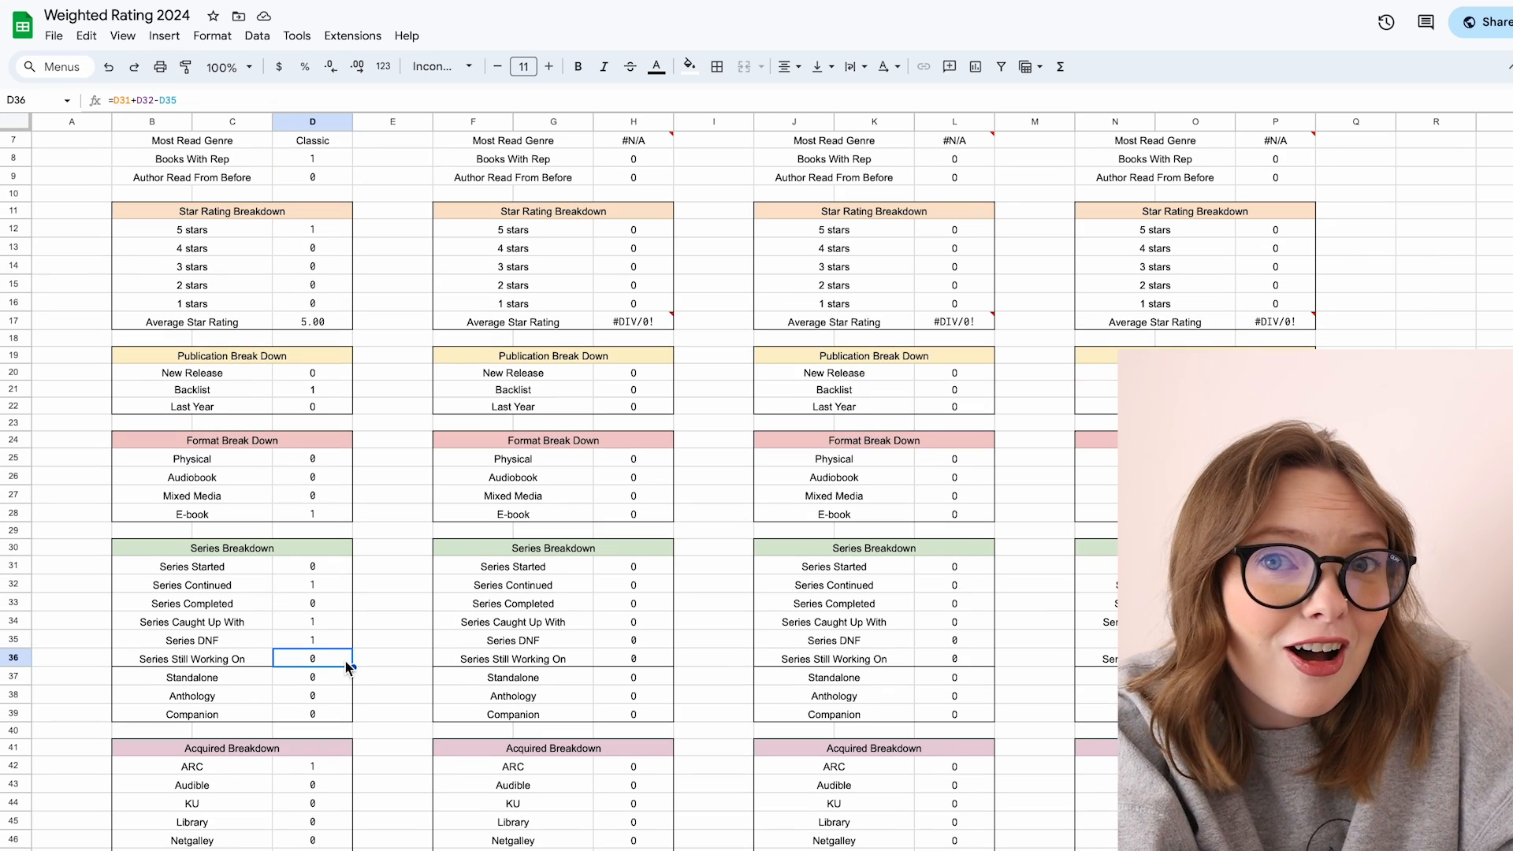
scroll(346, 660, up, 2)
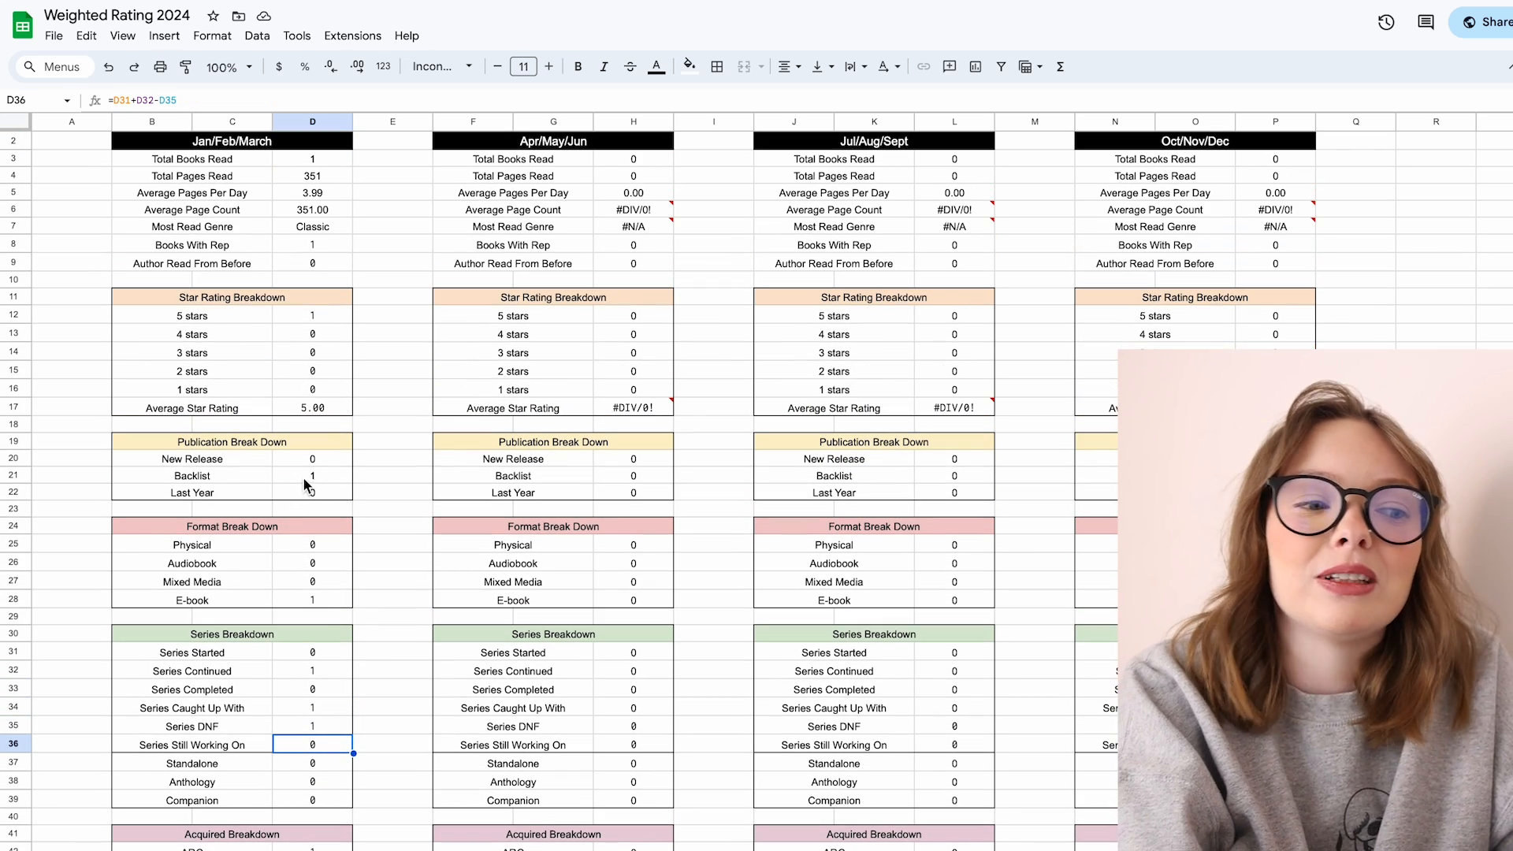
click(304, 462)
scroll(305, 461, up, 1)
click(309, 430)
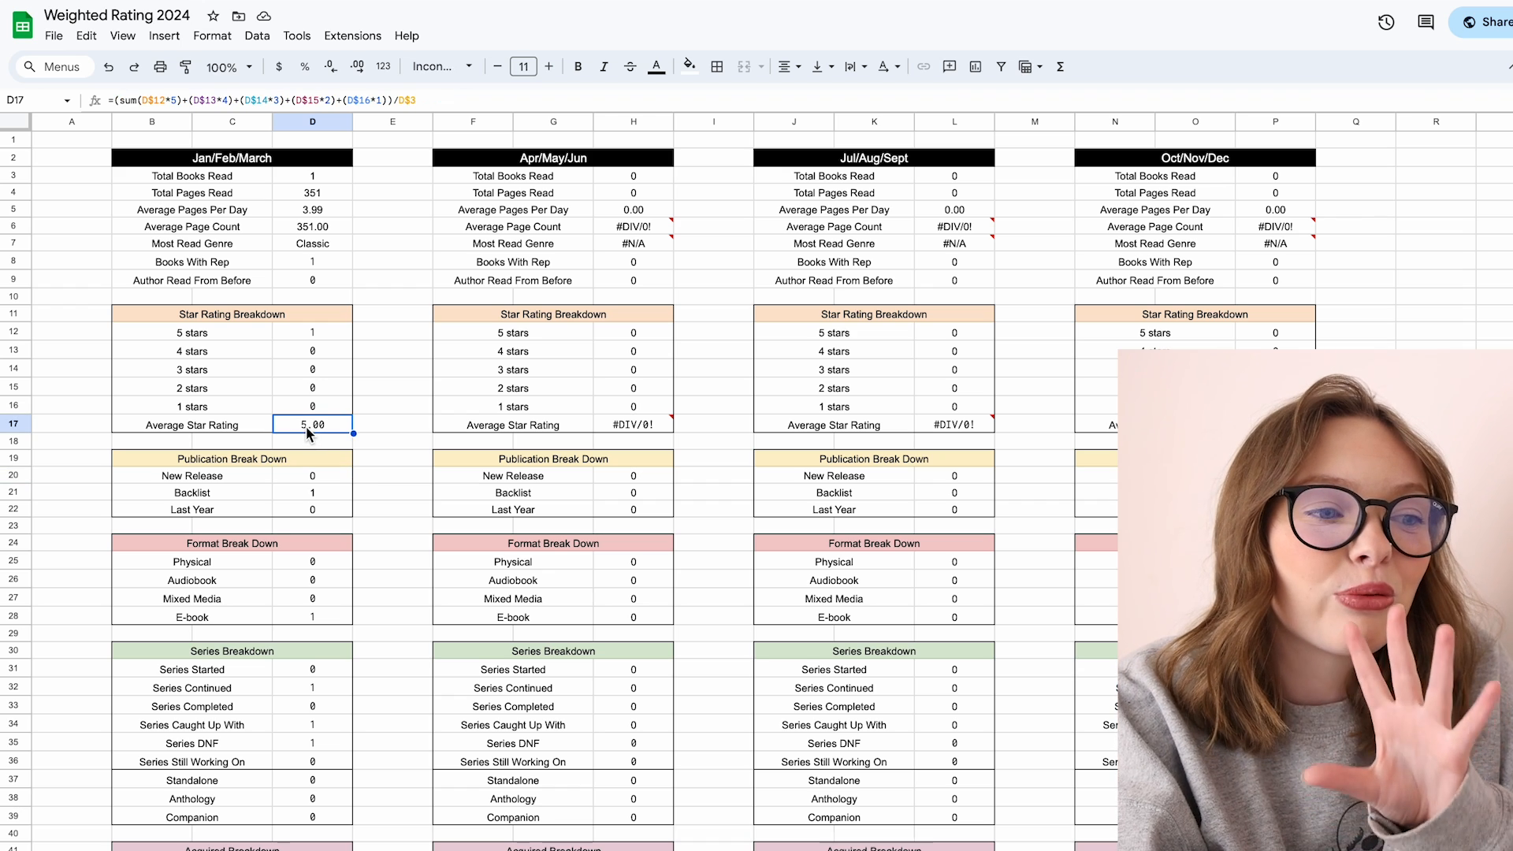
Step: Inspect the quarterly formulas for total books read, average page count and most read genre
click(325, 175)
click(328, 228)
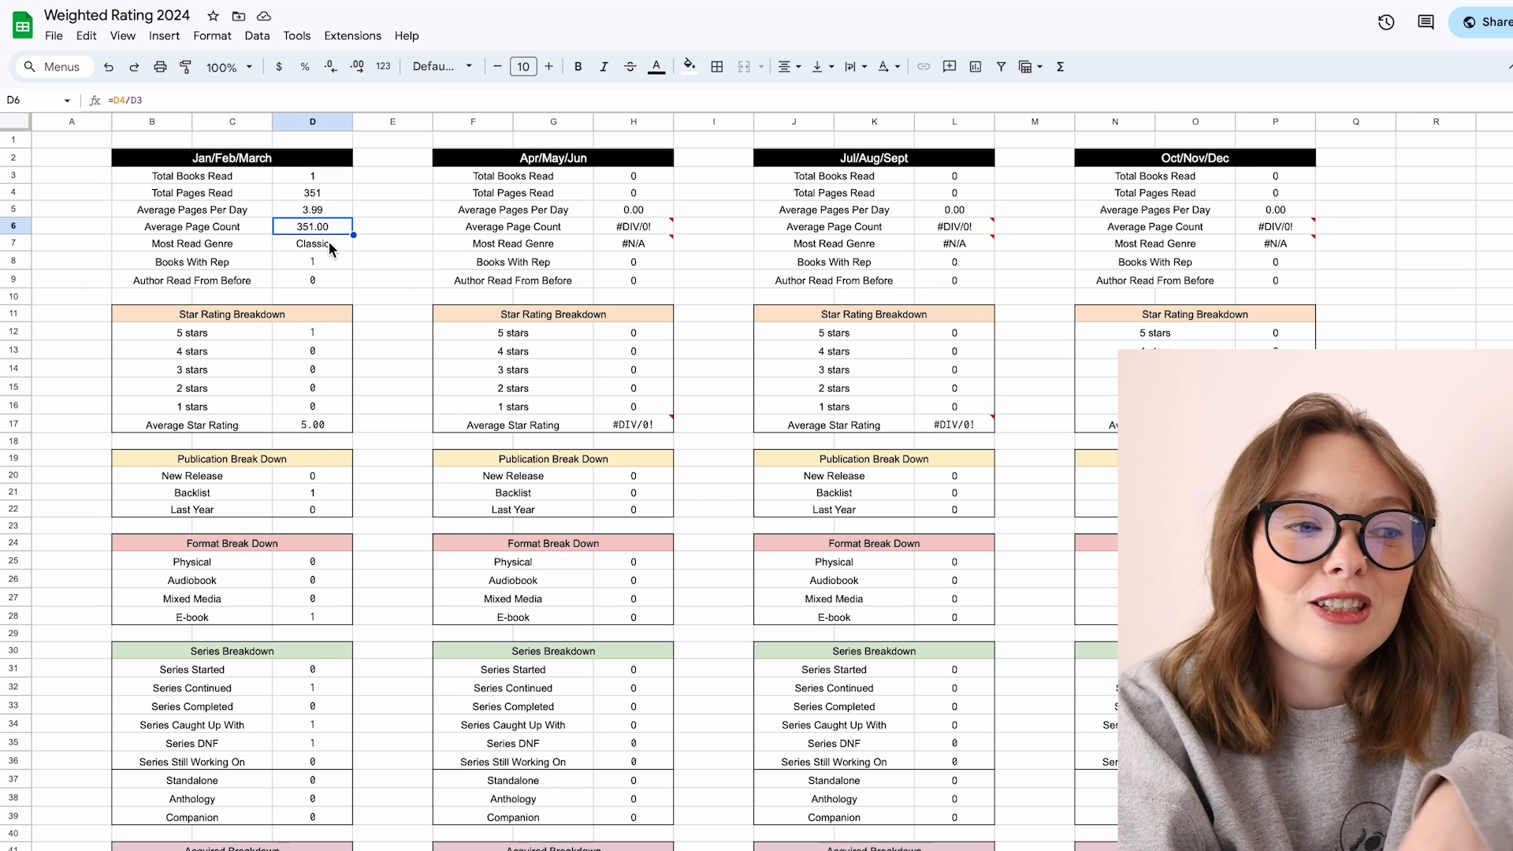
click(328, 243)
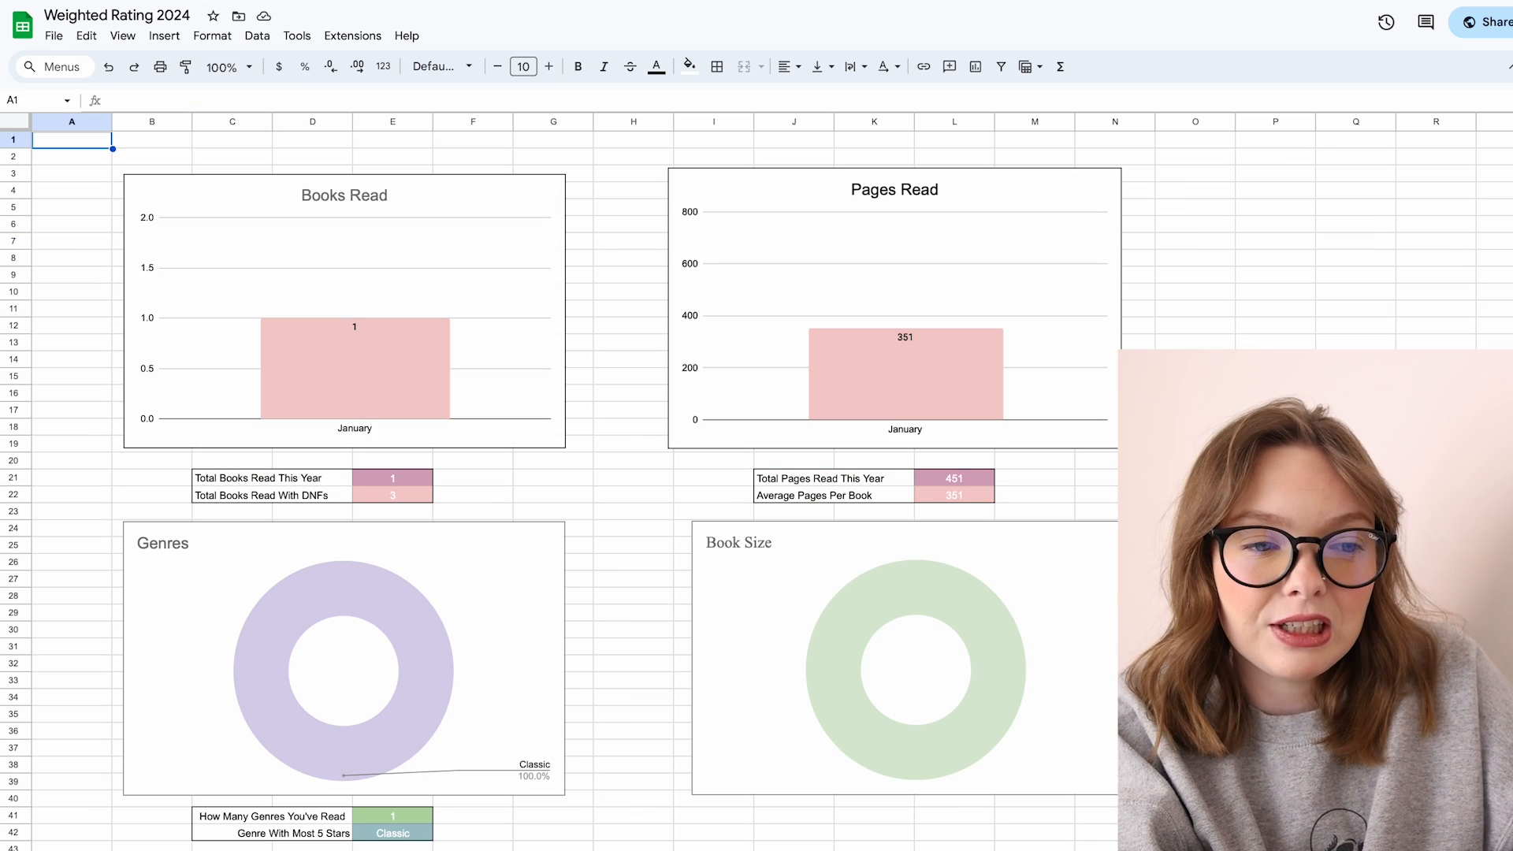
Step: Open the charts sheet and view the Books Read, Pages Read and Genres charts
click(424, 372)
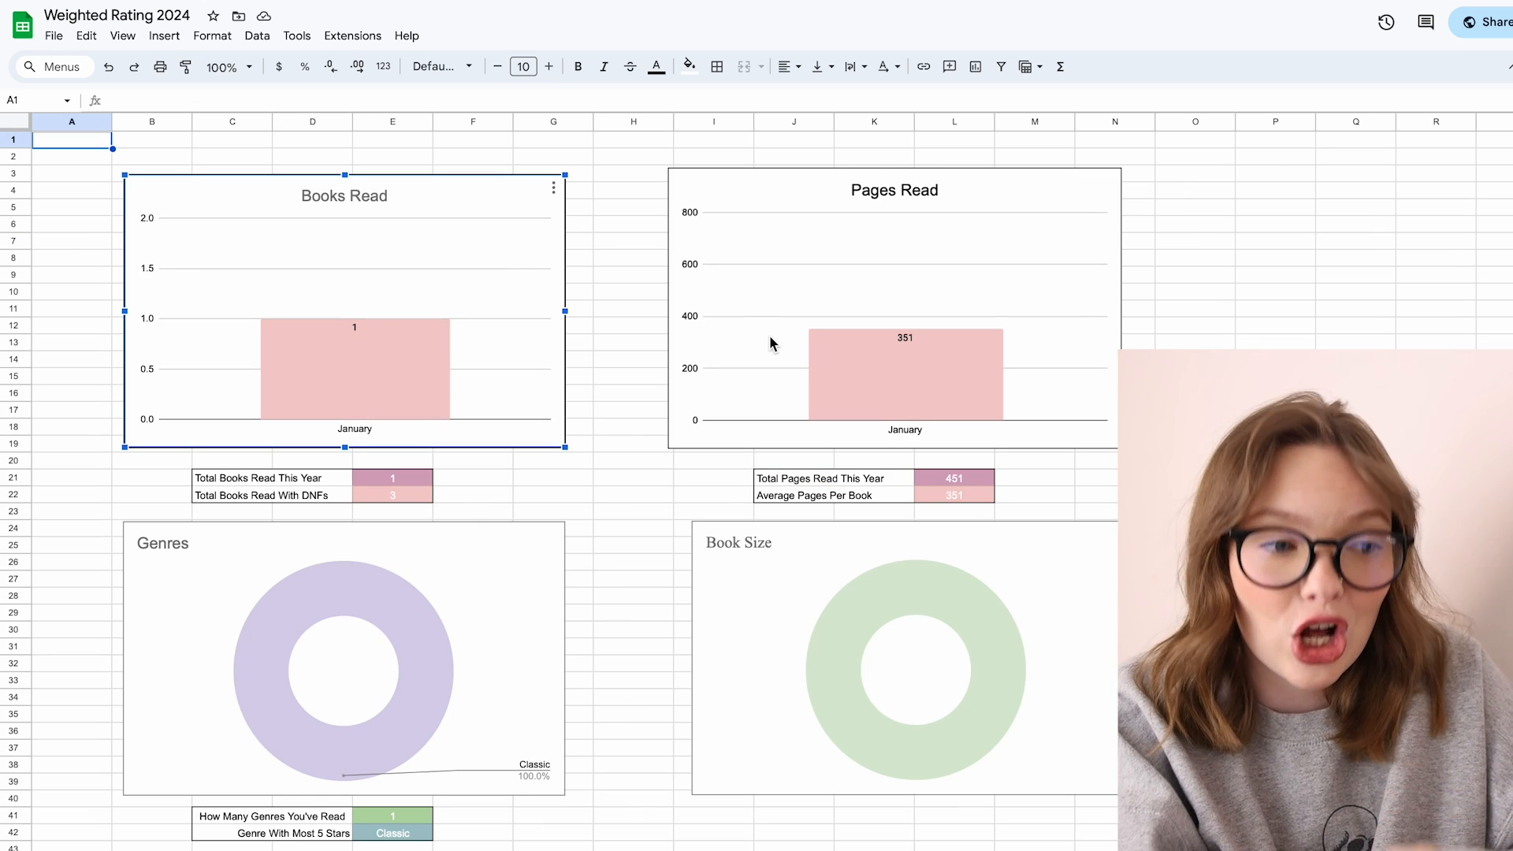
scroll(405, 512, down, 4)
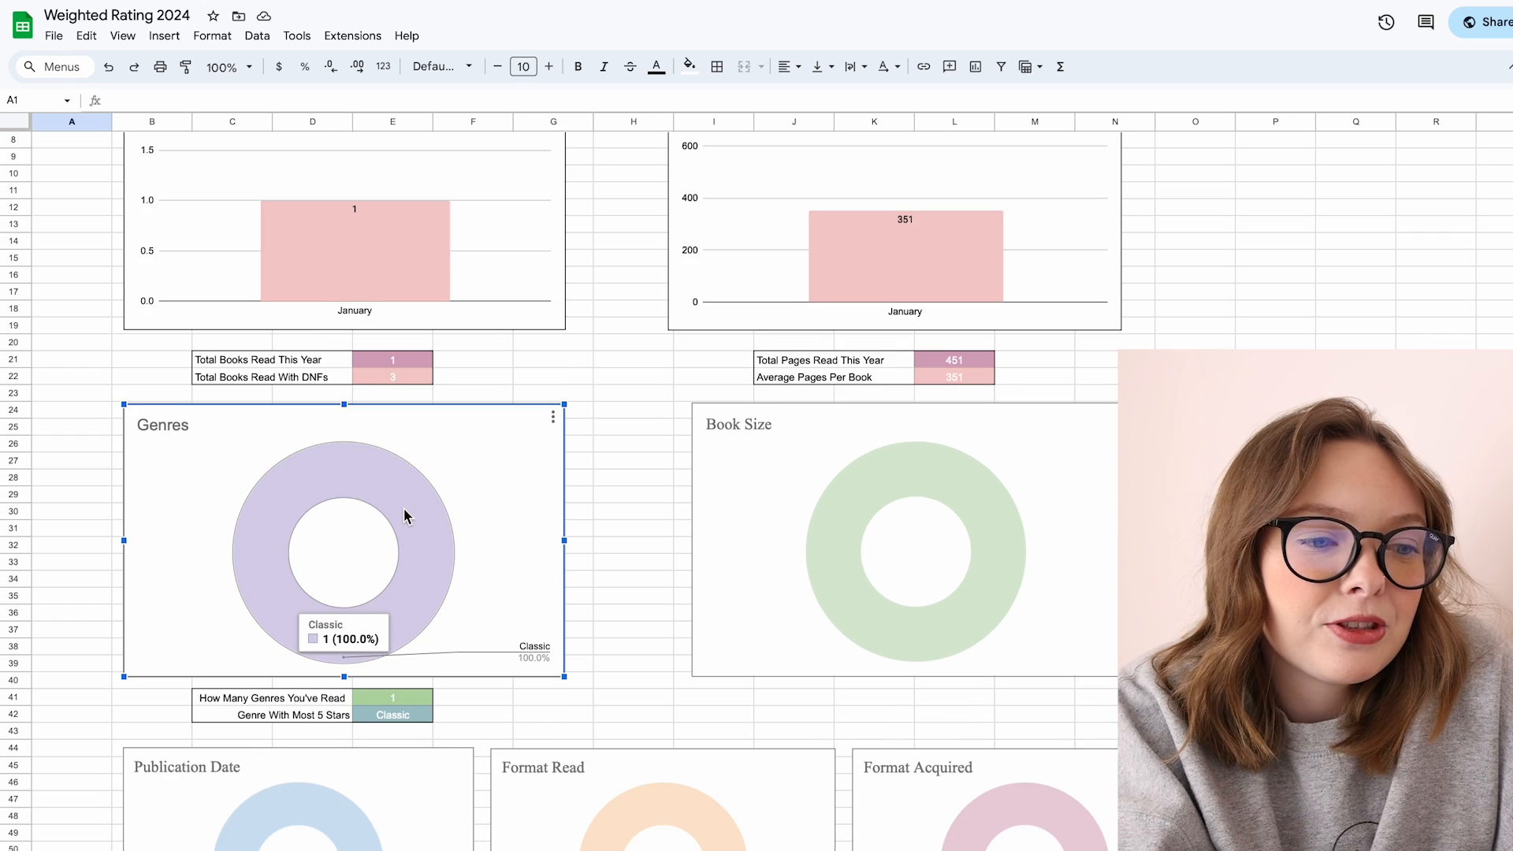
scroll(404, 507, up, 4)
click(803, 304)
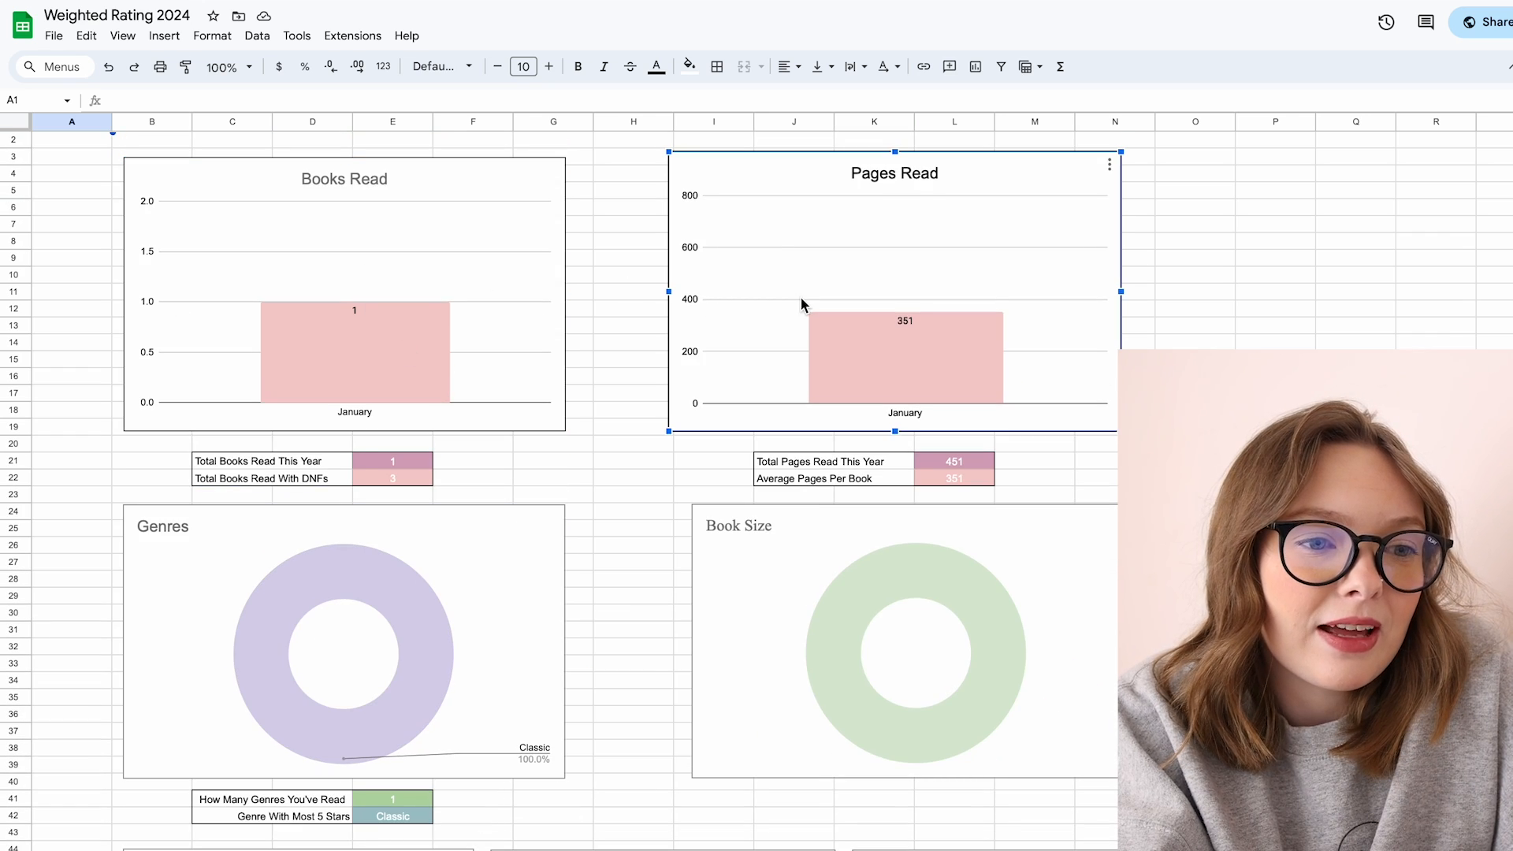
Step: Return to the book list and set the genres of rows 3 to 5 to Contemporary, Horror and Contemporary
click(317, 628)
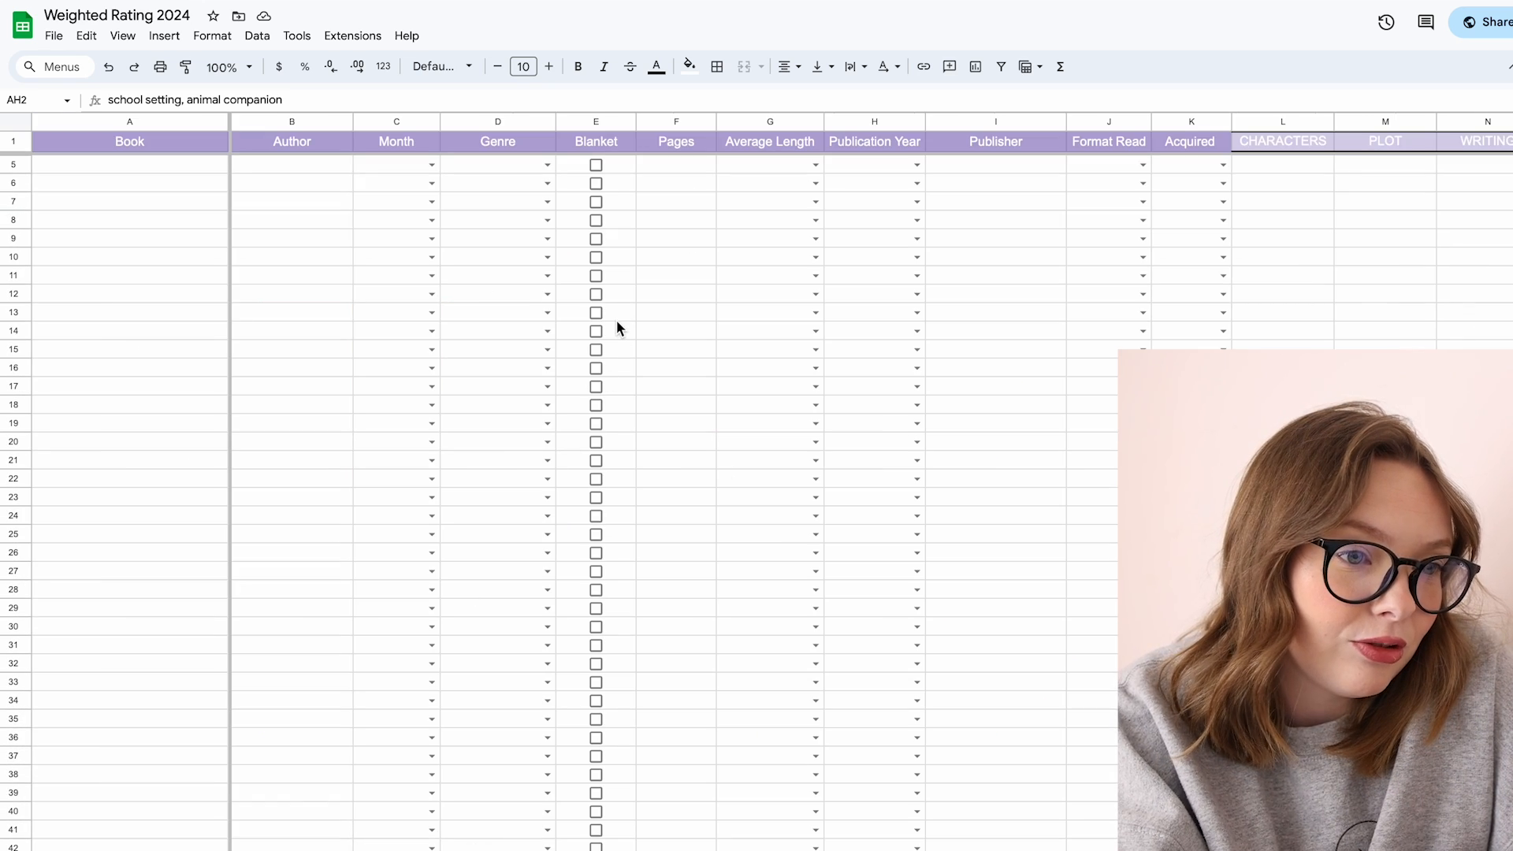
scroll(584, 260, up, 2)
click(547, 185)
click(532, 227)
click(548, 220)
click(543, 263)
click(548, 203)
click(520, 333)
Step: Set the average length of the book in row 3 to Large
click(810, 190)
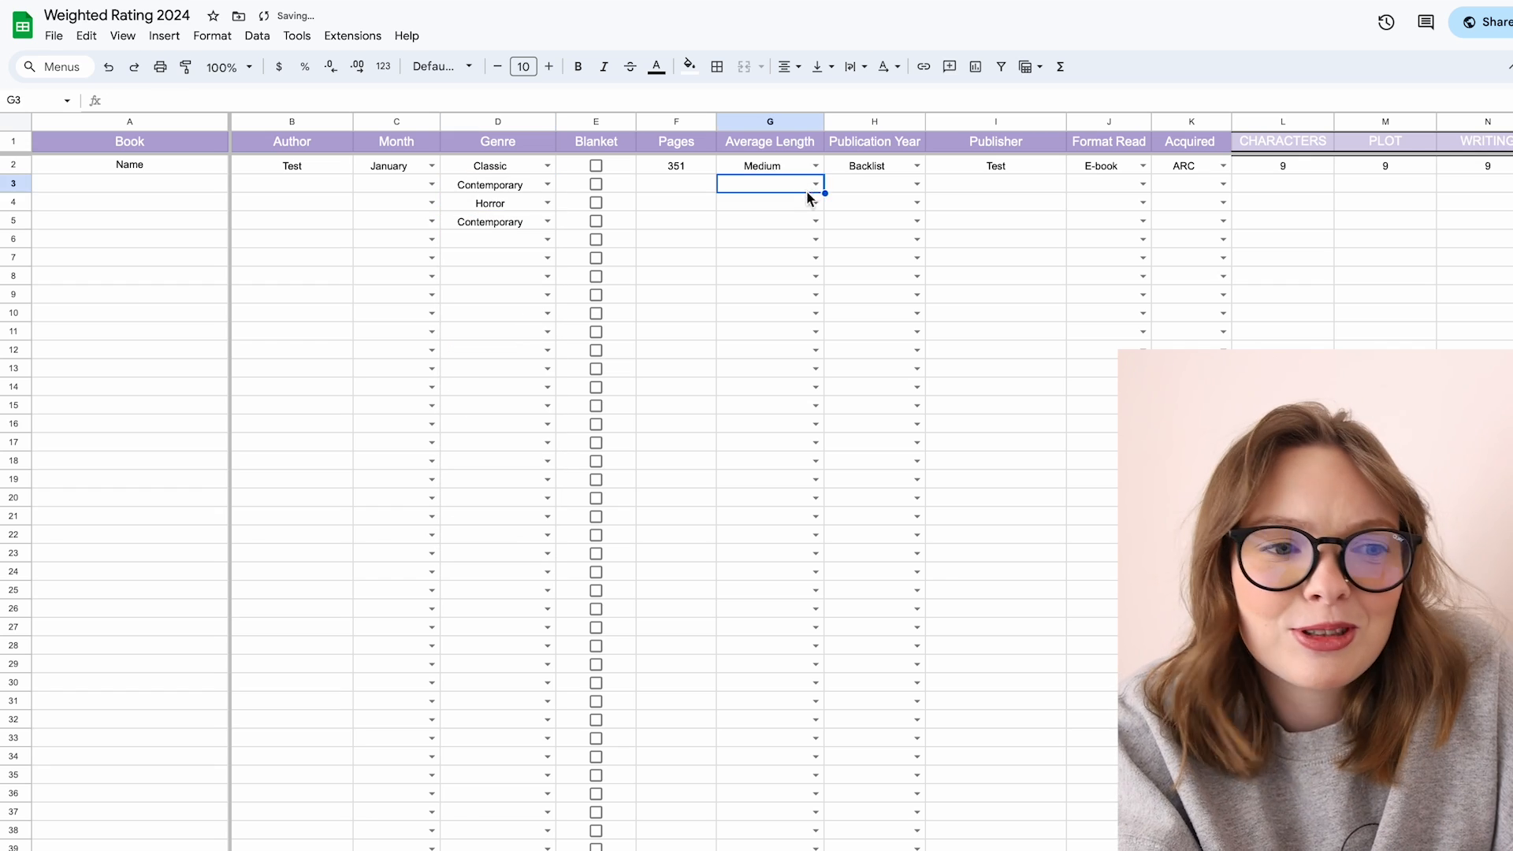
click(815, 185)
click(804, 247)
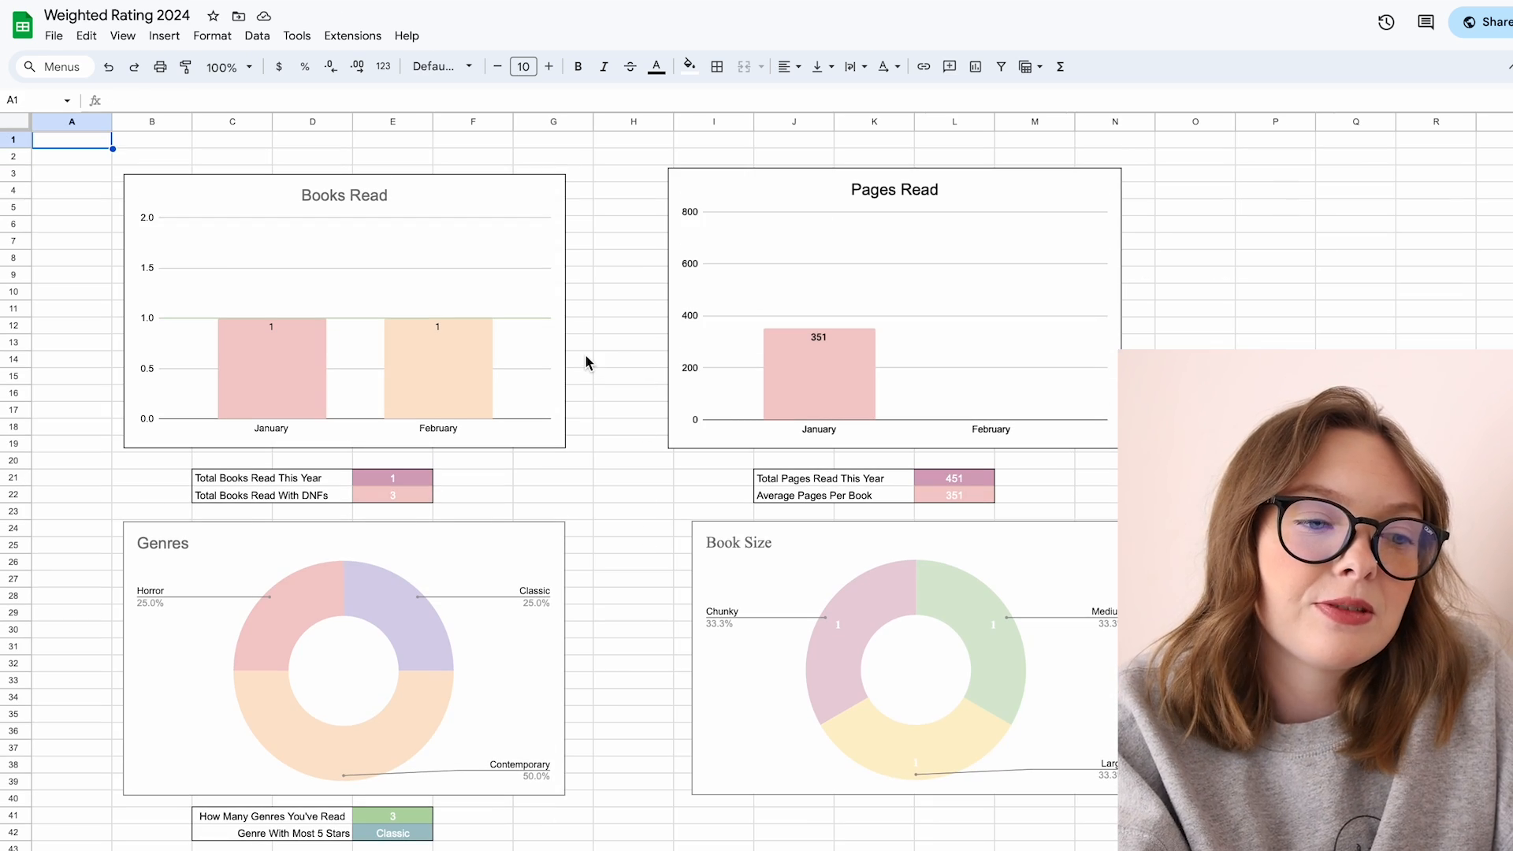
Step: Review the updated charts and open the Genres chart editor to inspect the pie slice colours for Classic and Contemporary
scroll(585, 353, down, 5)
scroll(585, 353, right, 2)
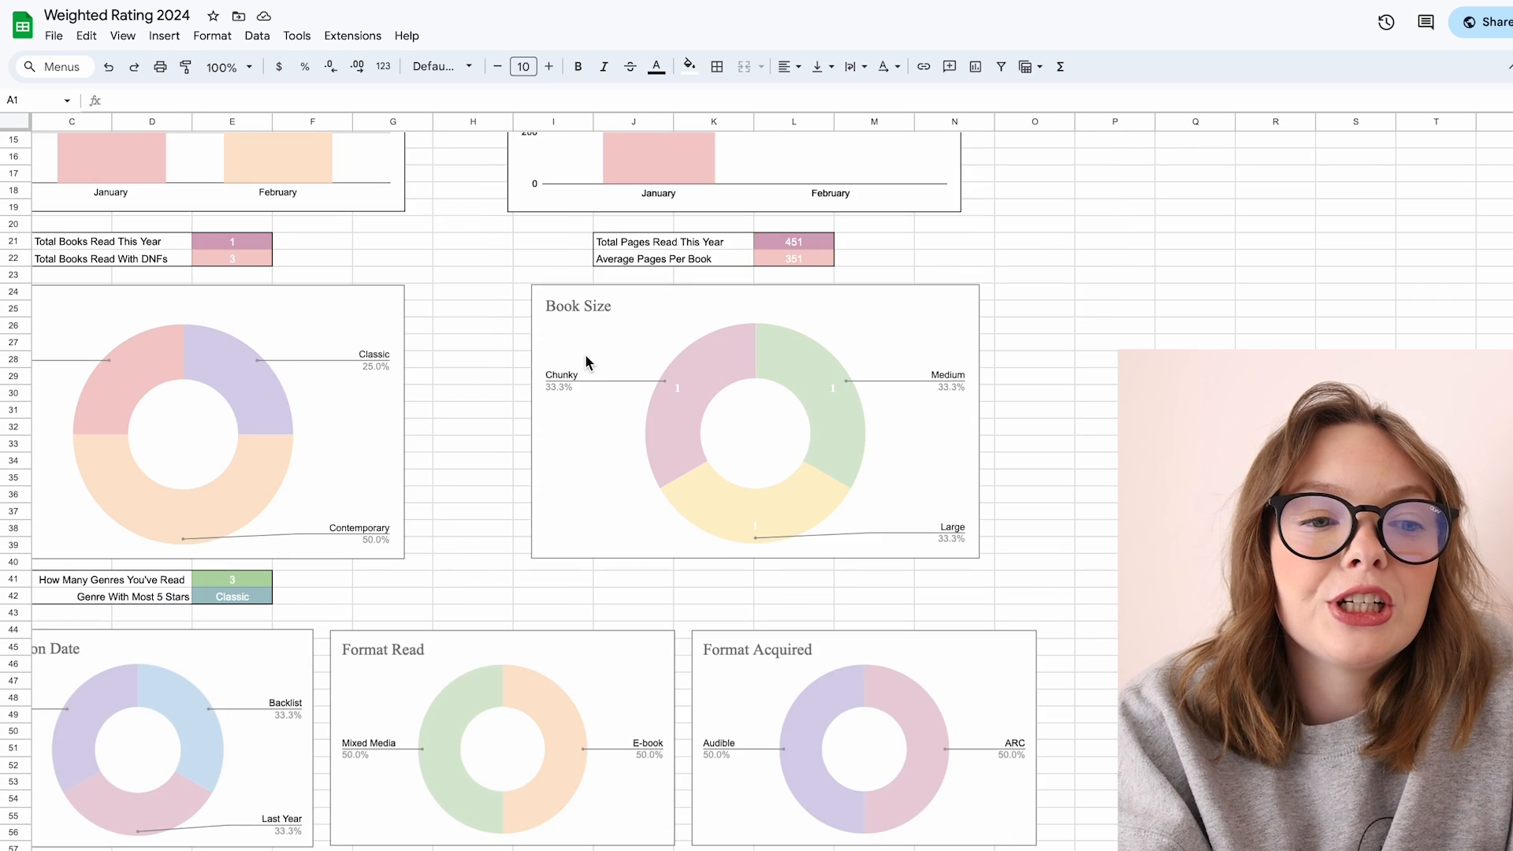
scroll(586, 359, left, 2)
scroll(585, 358, down, 1)
scroll(586, 356, down, 2)
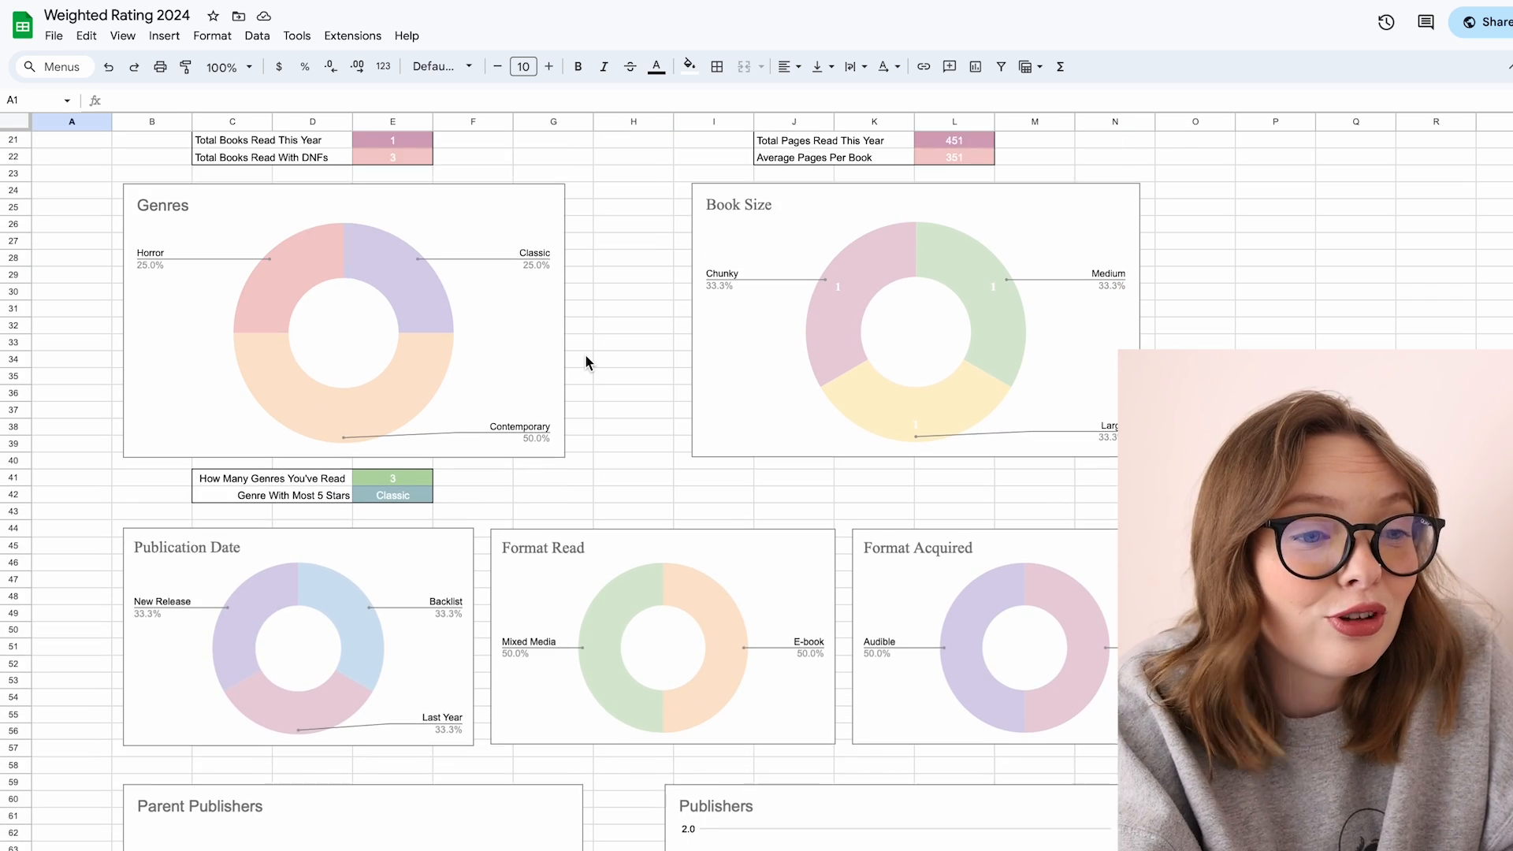
double_click(397, 294)
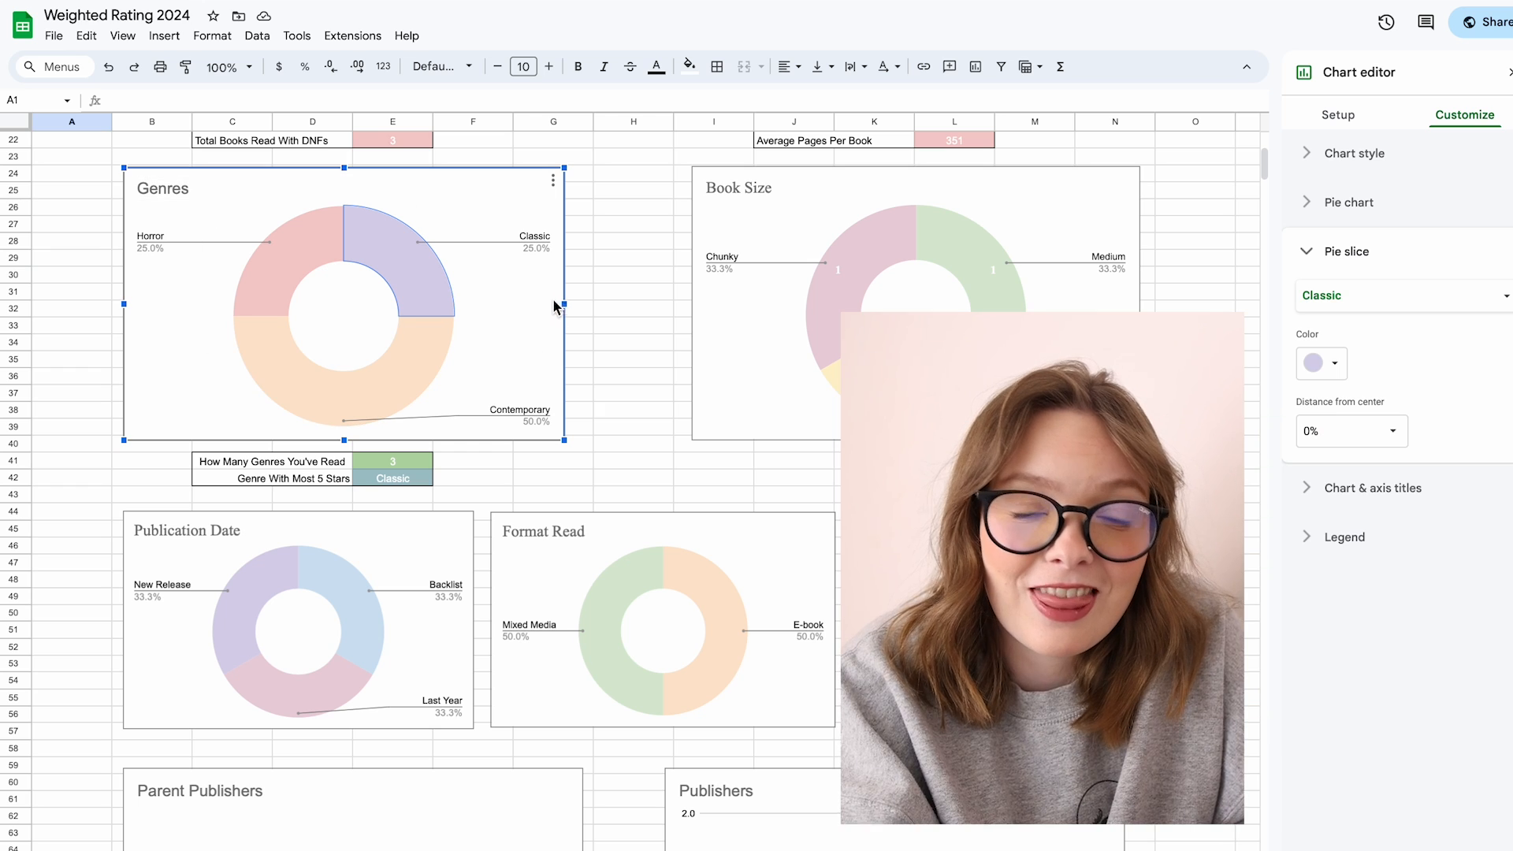
click(1351, 296)
click(1349, 319)
click(1345, 366)
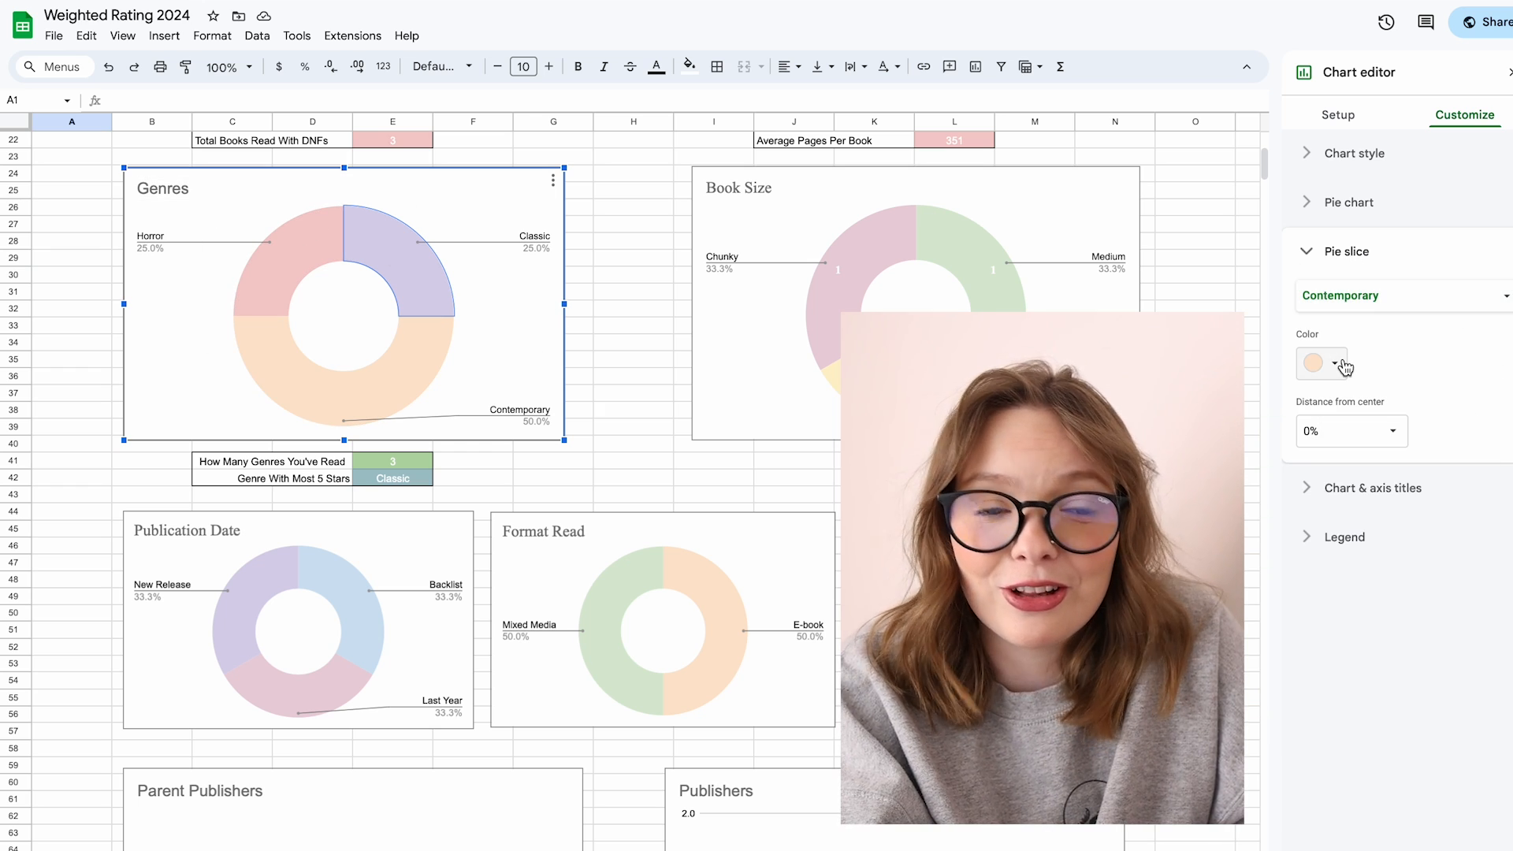
click(1306, 251)
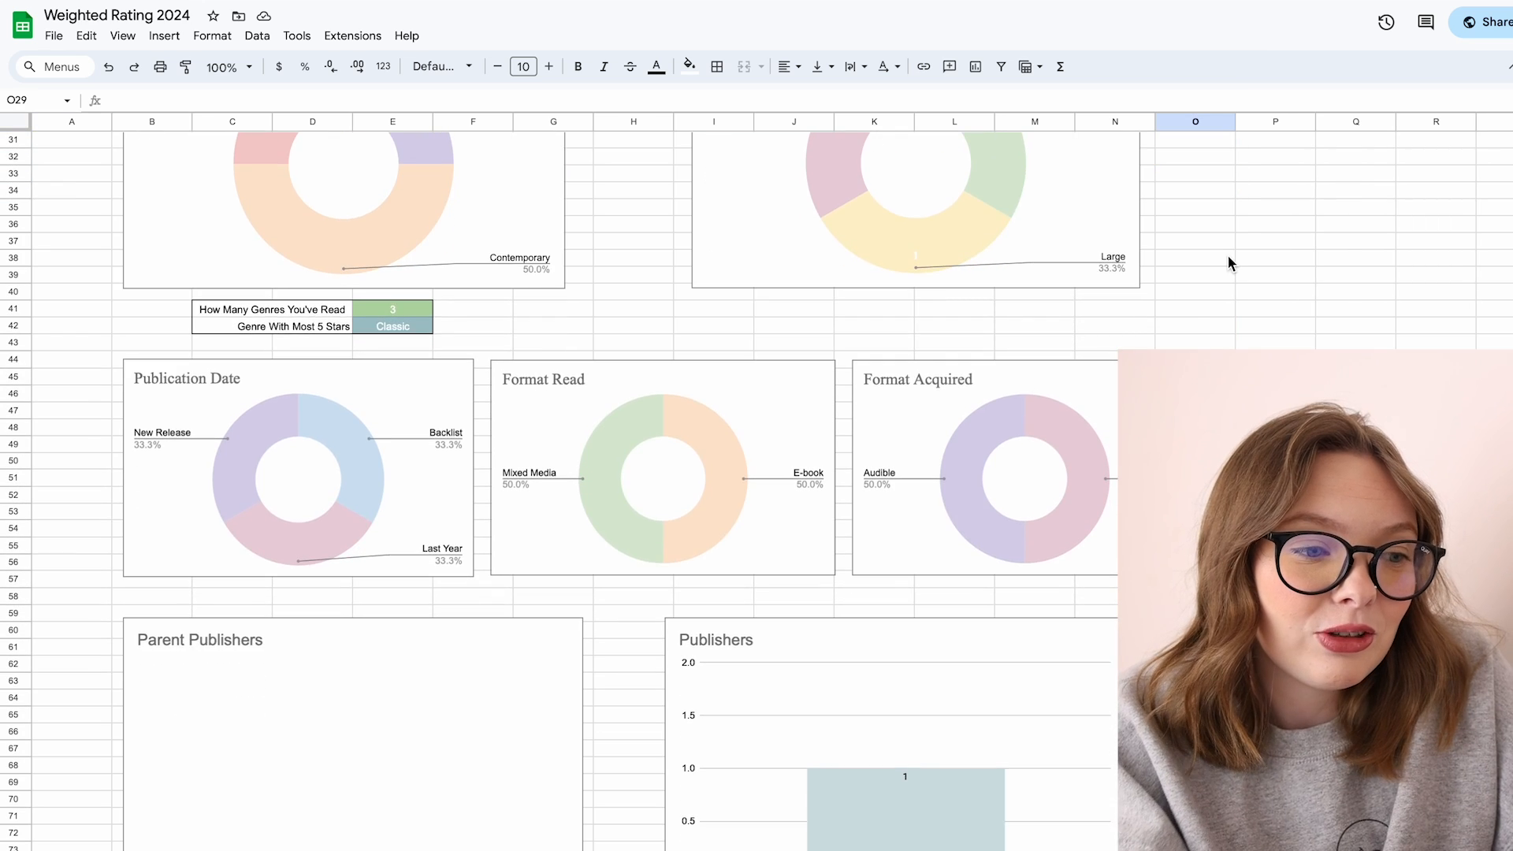
Step: Browse the lower charts: publishers, star ratings, series versus standalone and representation, then return to the top
scroll(1229, 259, down, 2)
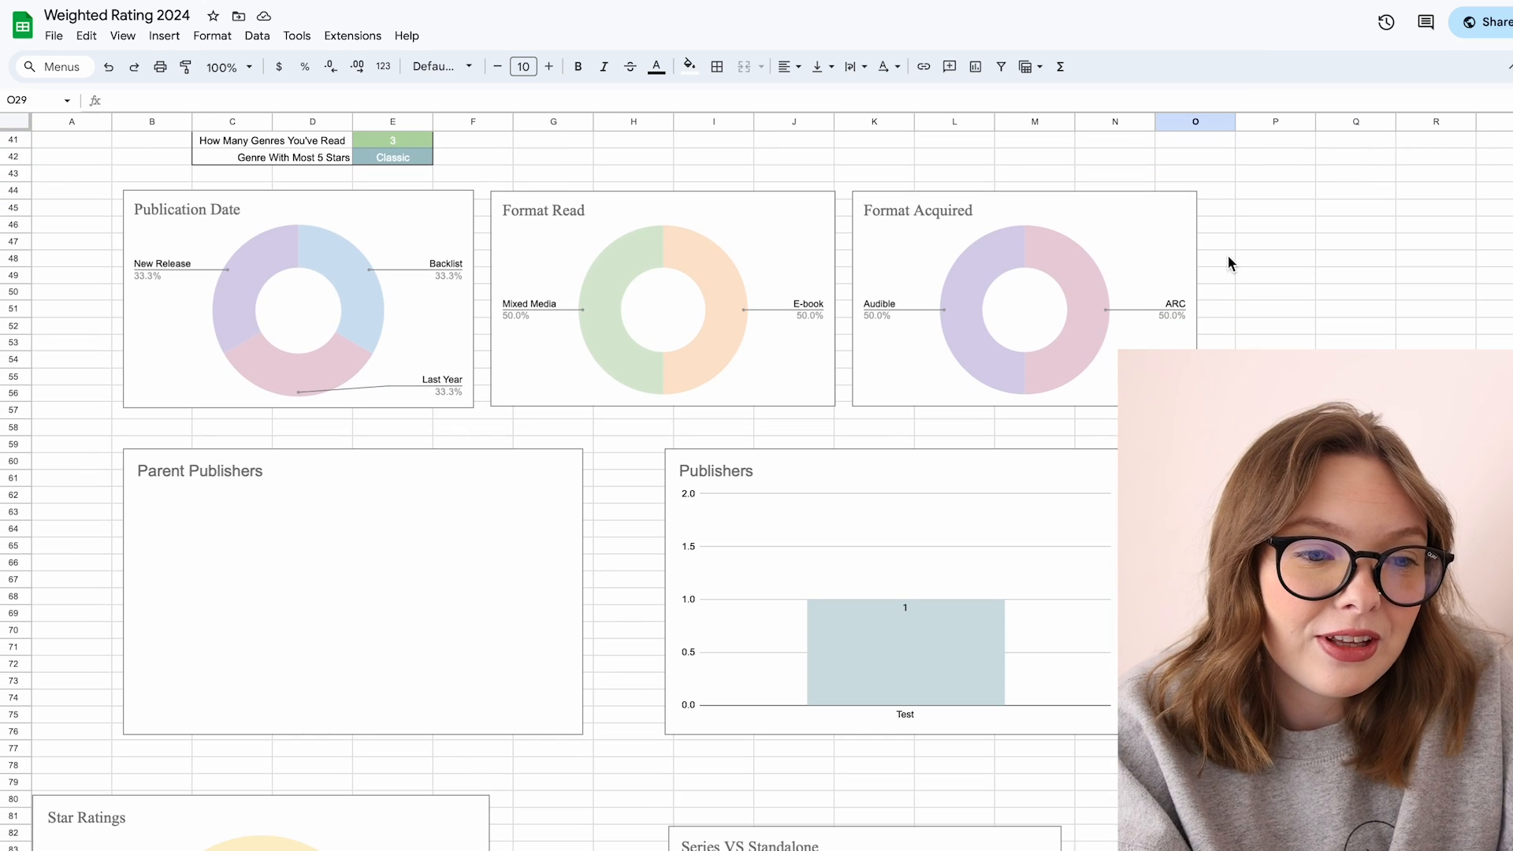
click(887, 536)
click(340, 589)
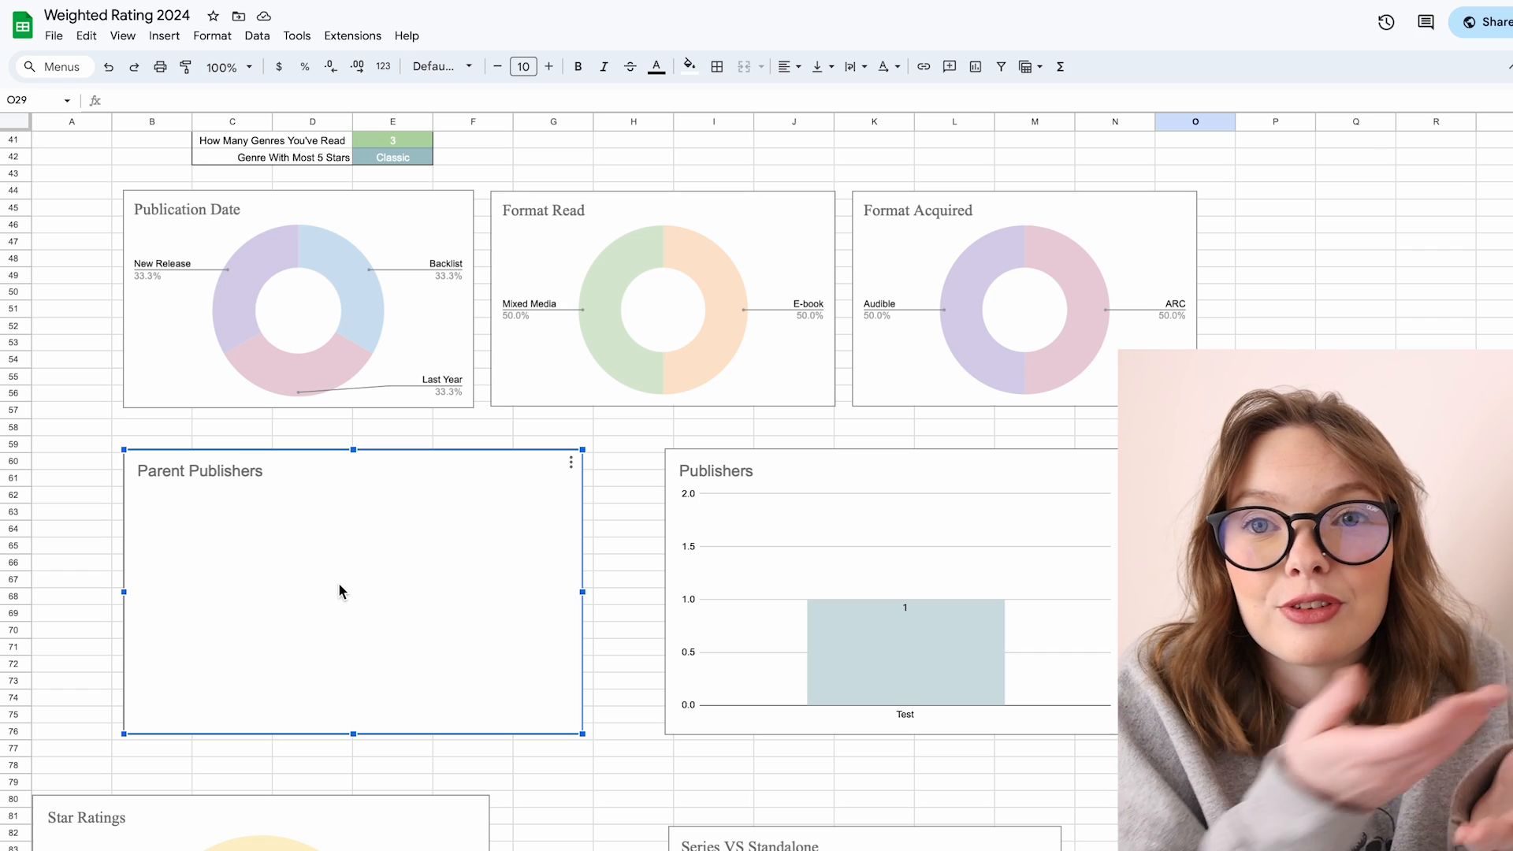
scroll(340, 585, down, 2)
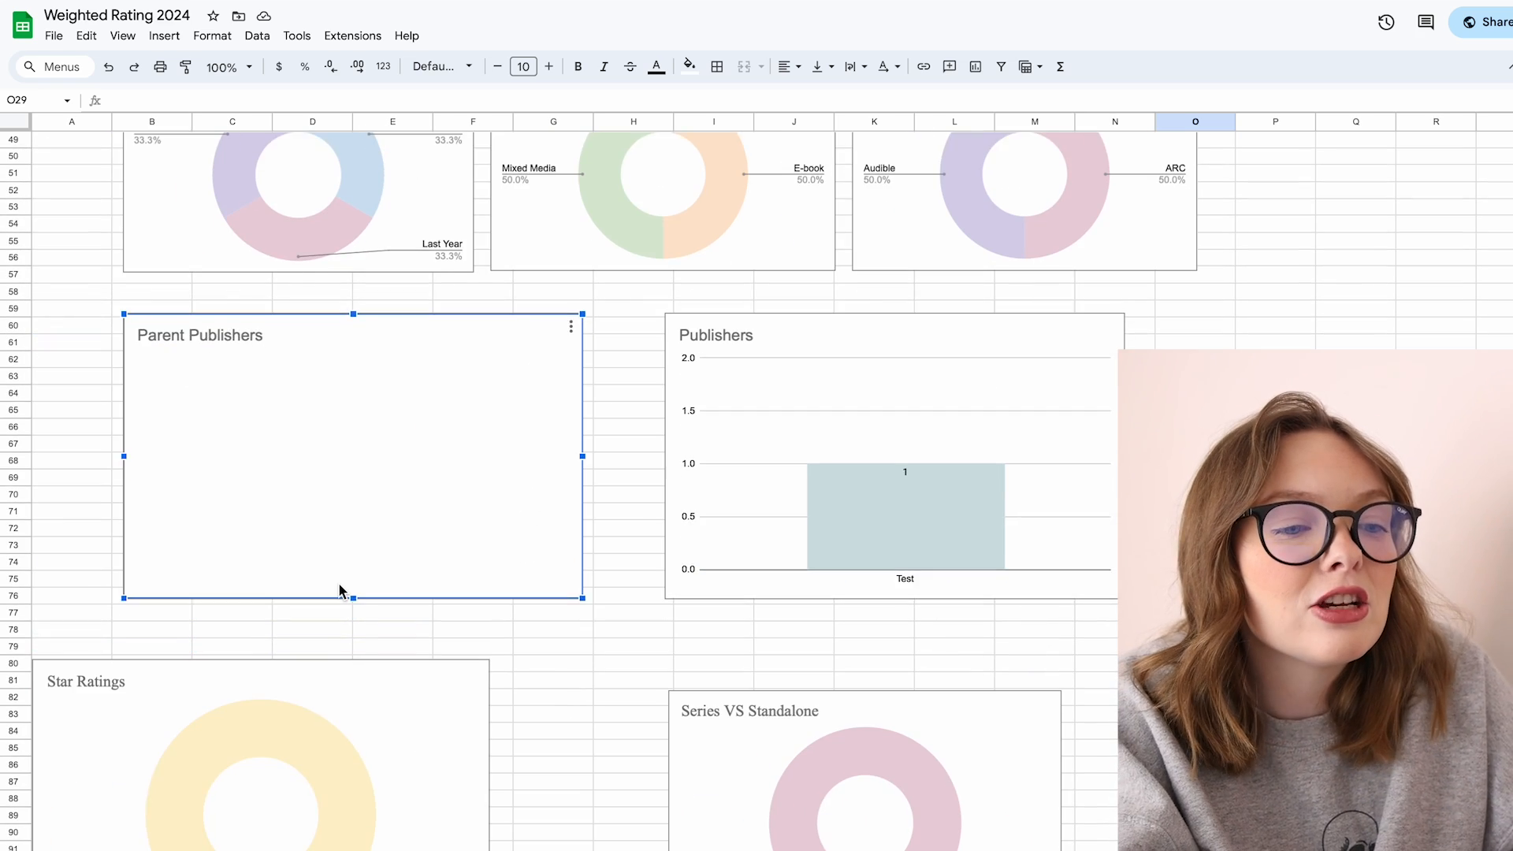
scroll(304, 716, down, 3)
click(304, 716)
scroll(832, 631, down, 1)
click(832, 631)
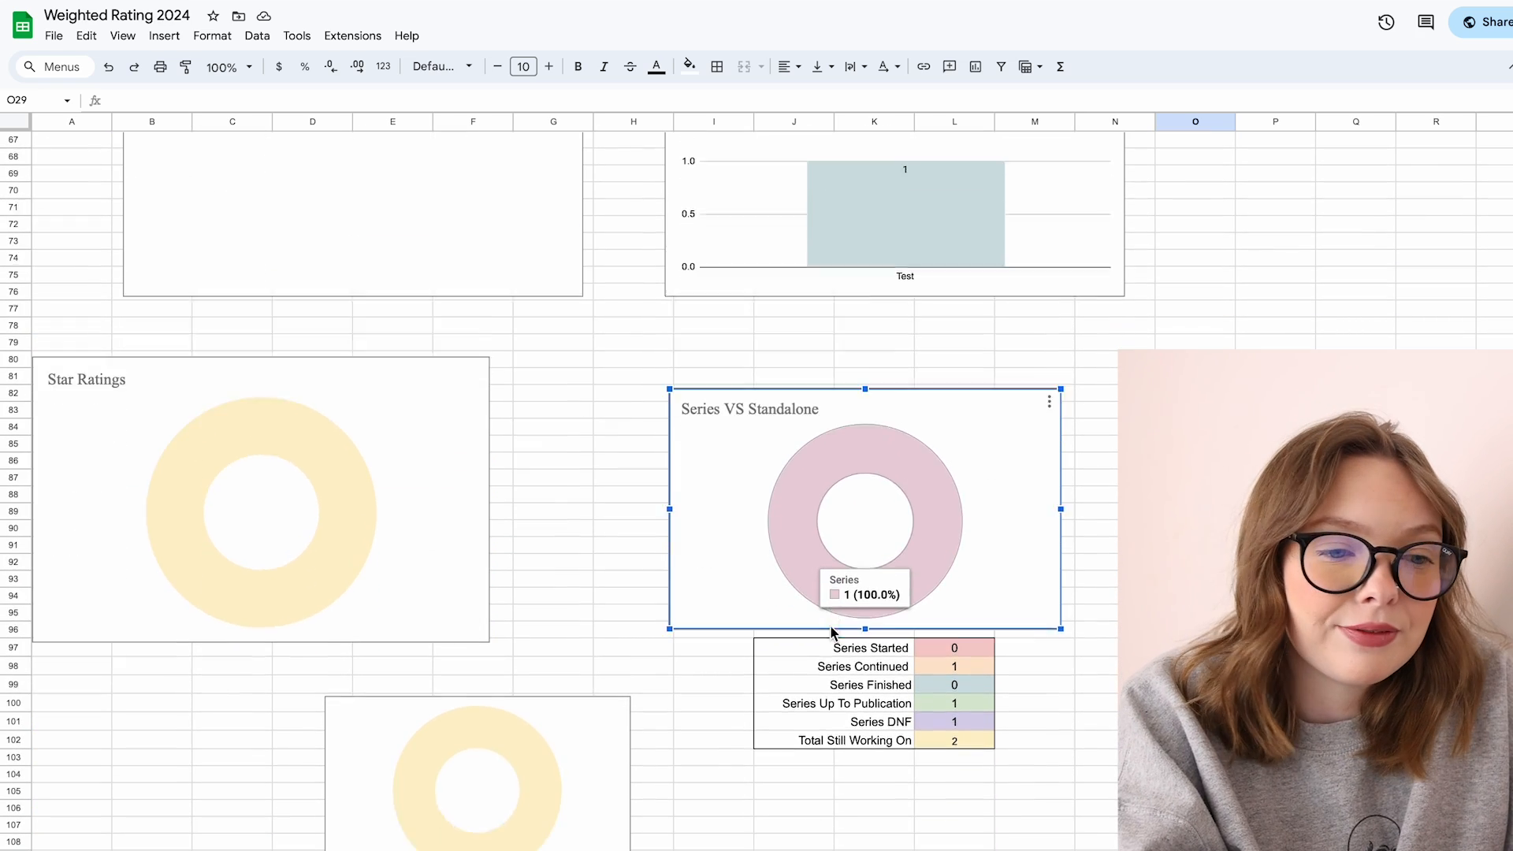
scroll(831, 628, down, 2)
click(436, 732)
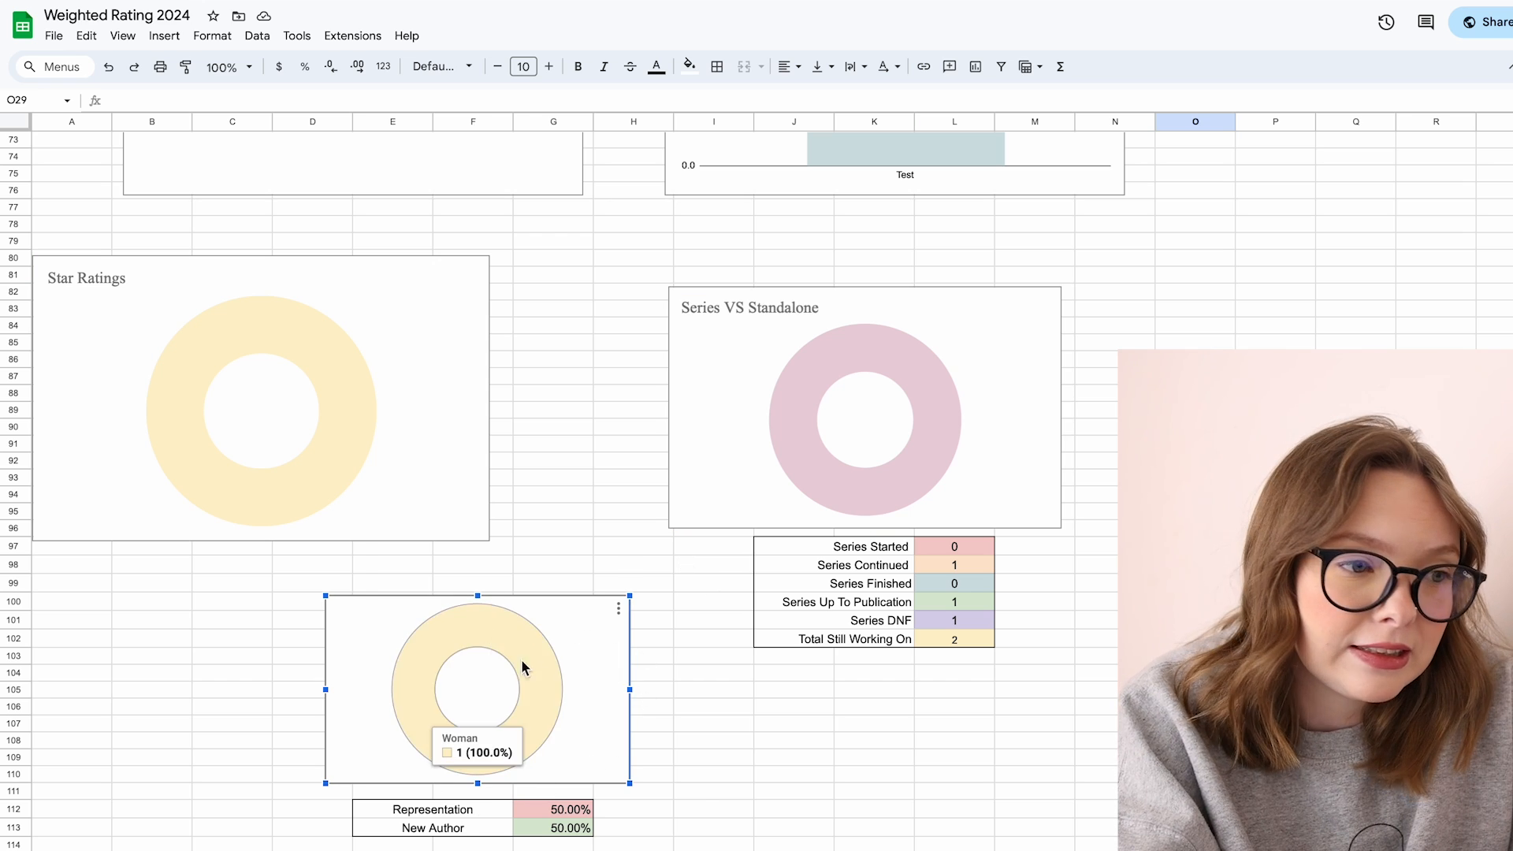
click(811, 386)
scroll(810, 387, up, 3)
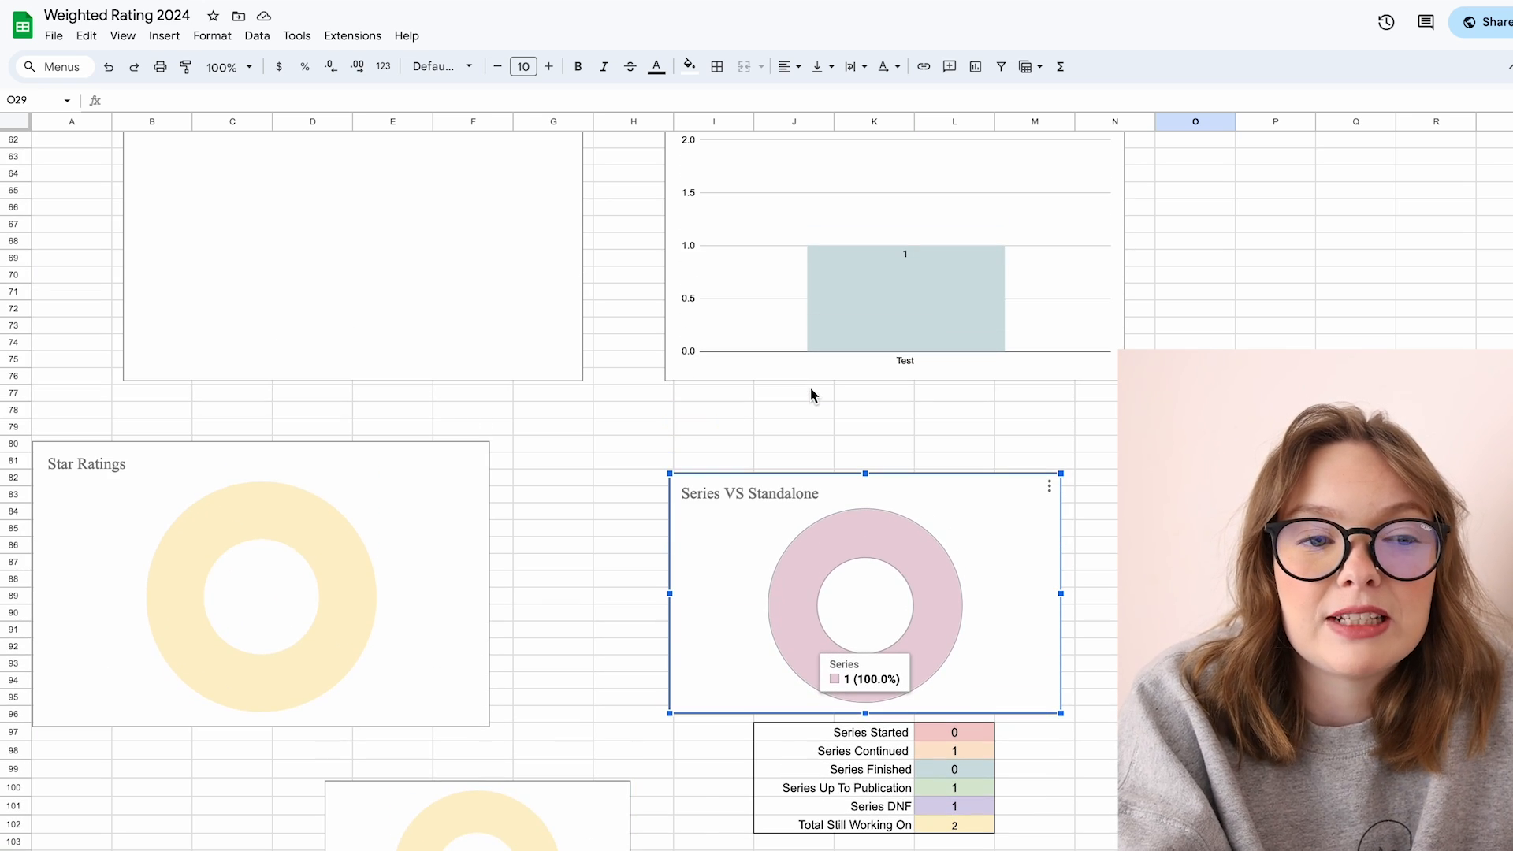
scroll(812, 390, up, 3)
click(816, 394)
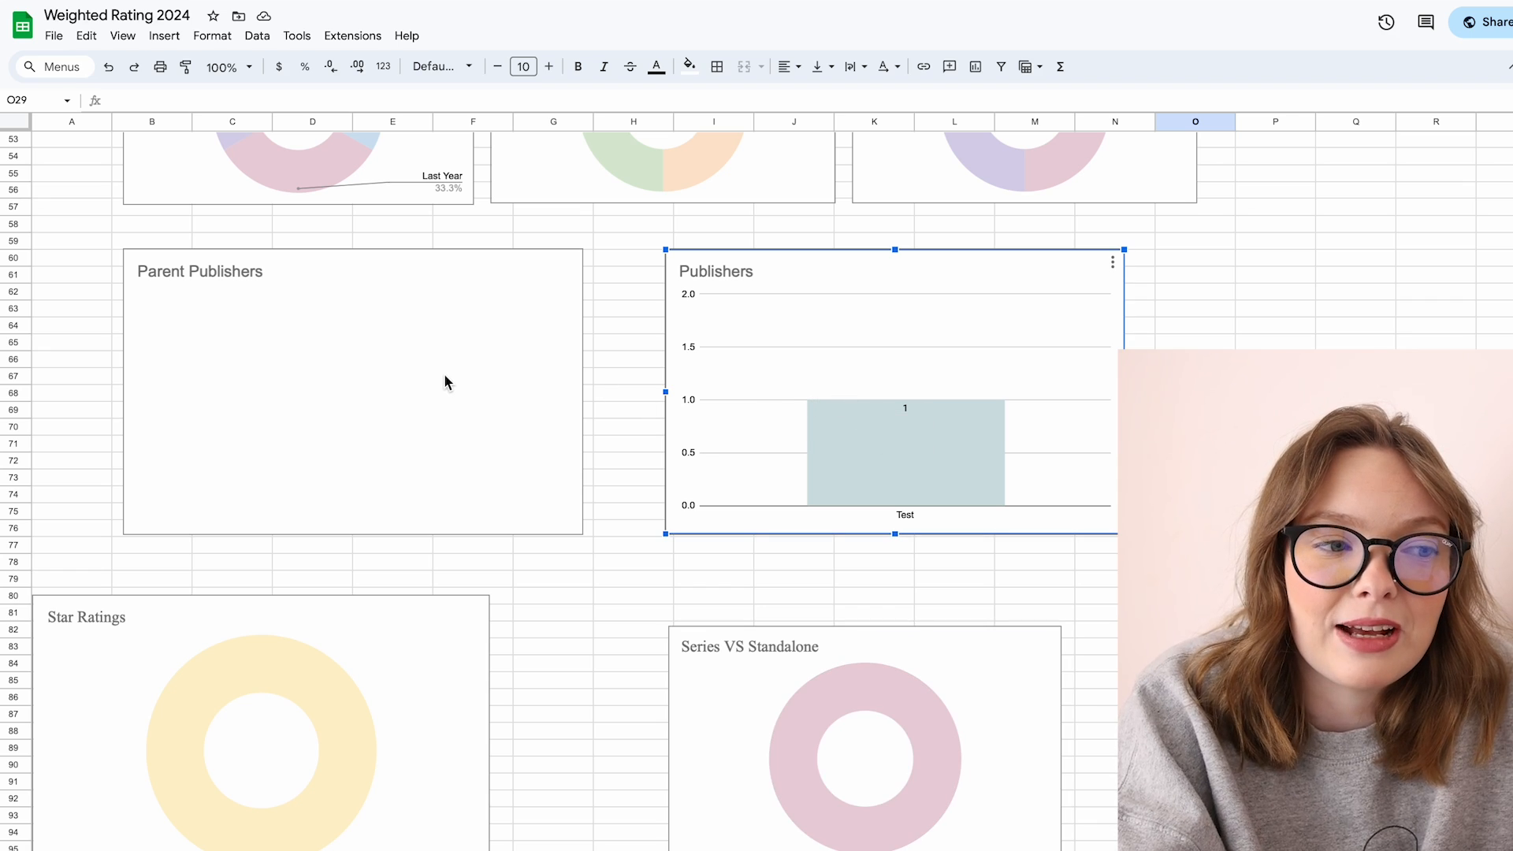
scroll(445, 382, up, 2)
click(1149, 276)
scroll(1143, 277, up, 6)
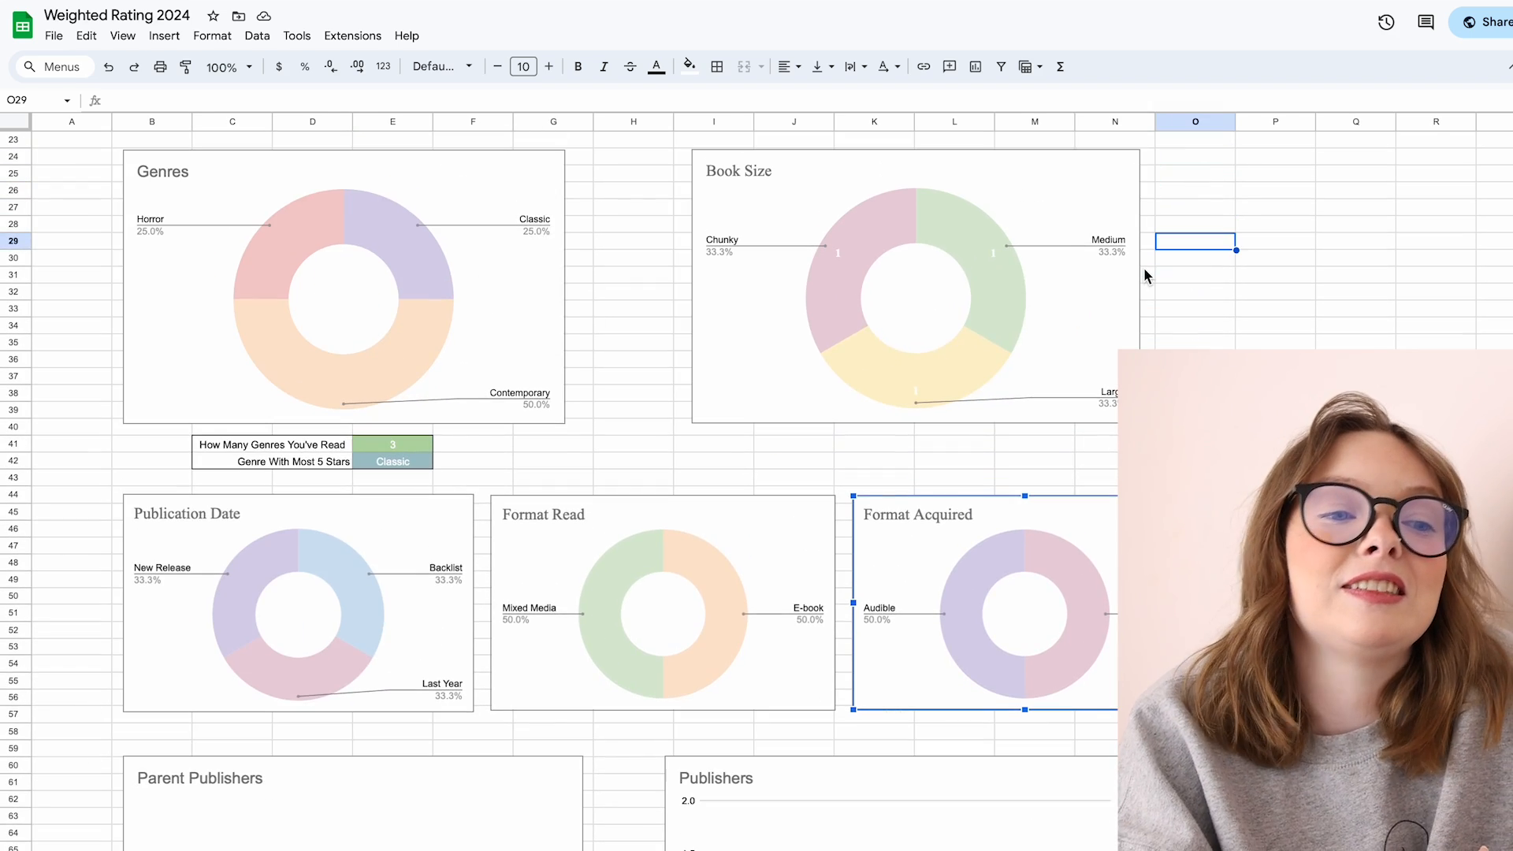
scroll(1145, 273, up, 1)
scroll(1144, 274, up, 6)
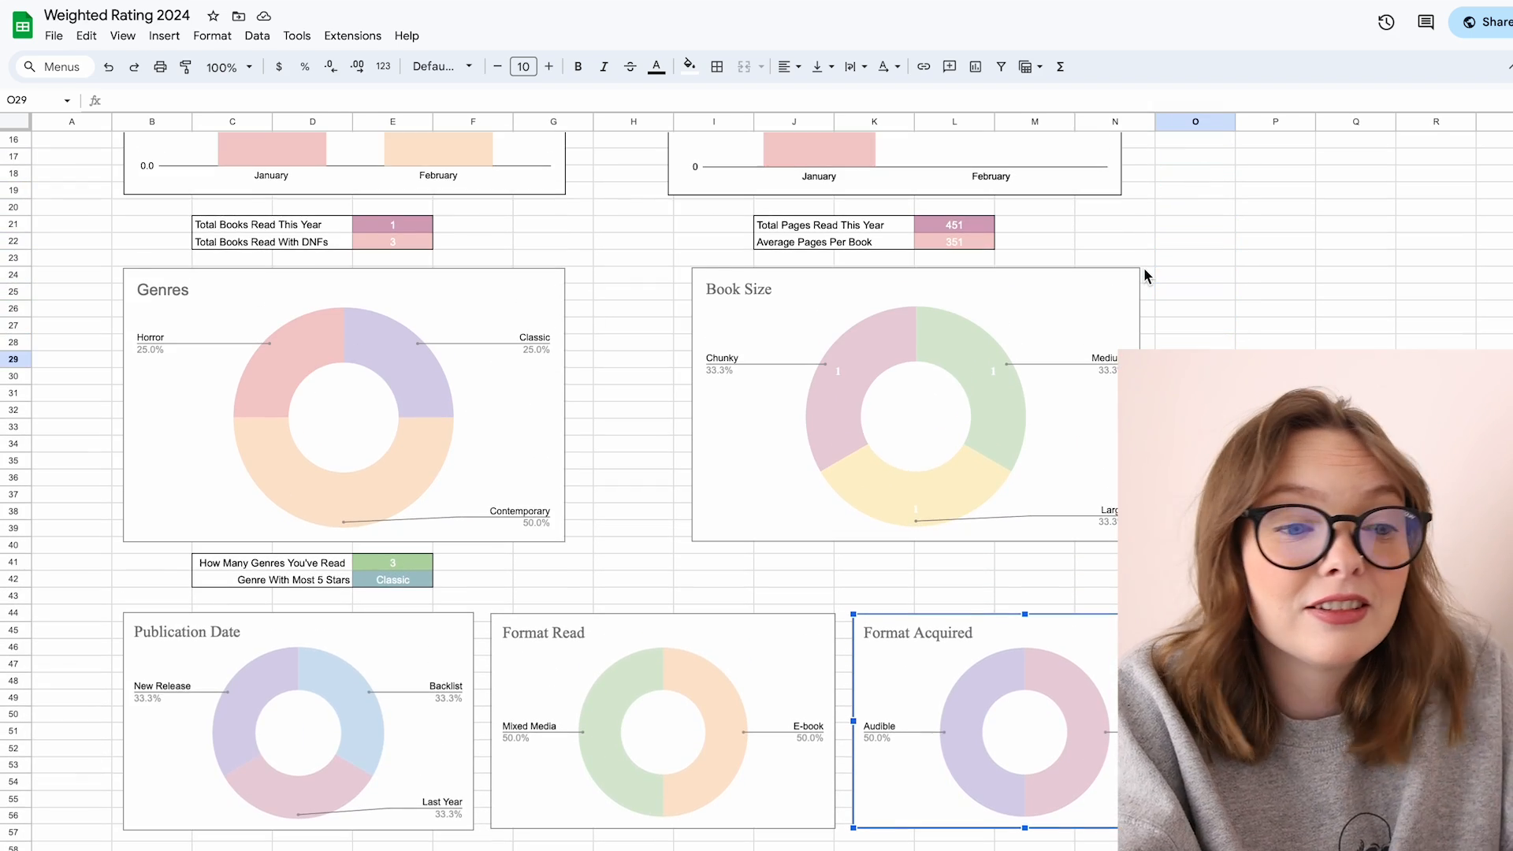
scroll(1145, 269, up, 1)
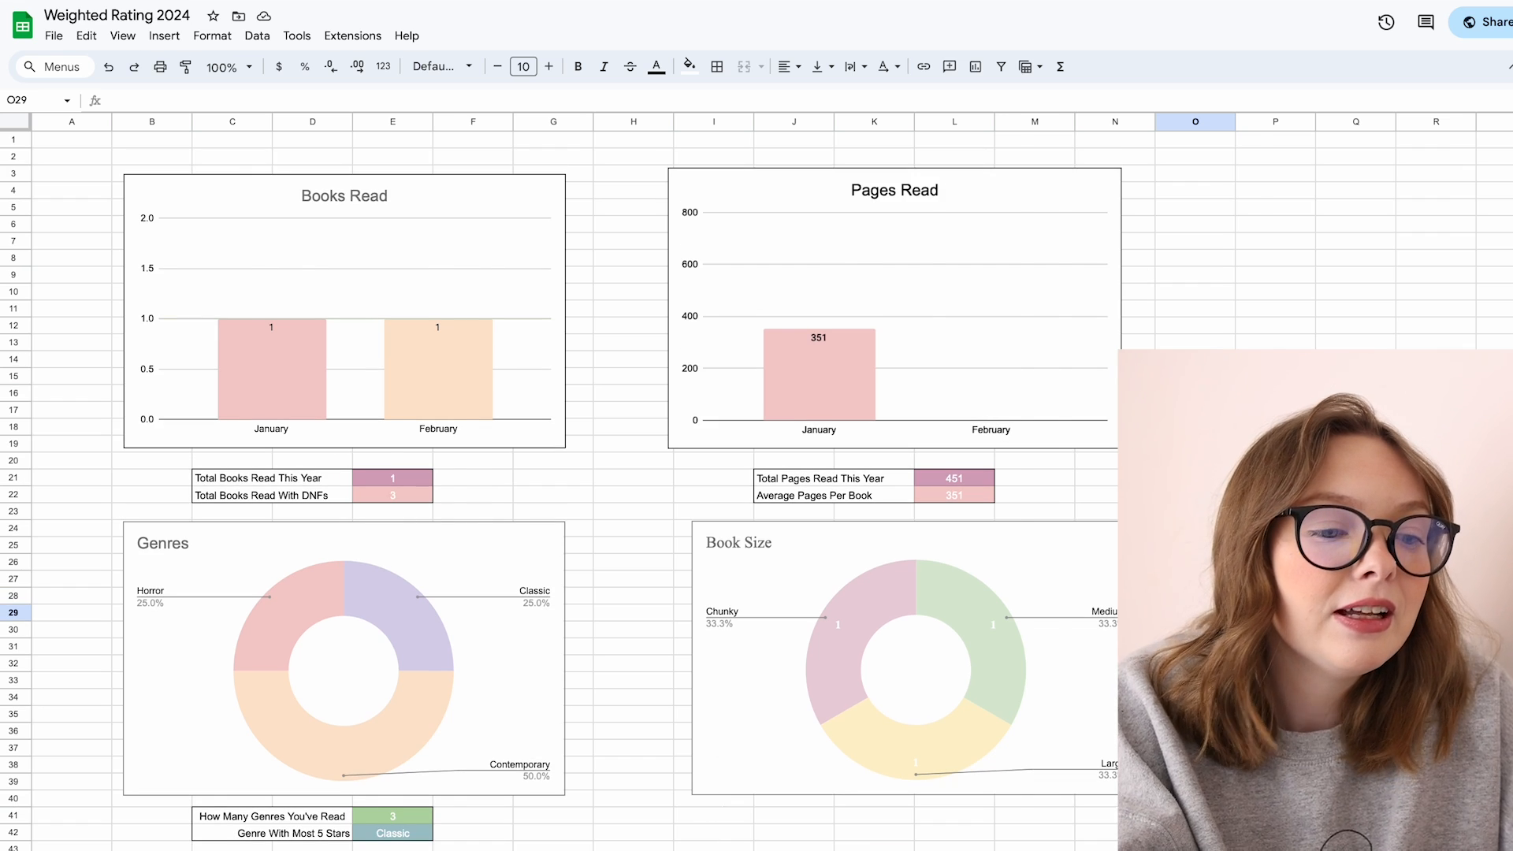
Step: Open the data sheet and inspect the five-star genre count formulas and the most five-star genre formula
click(730, 850)
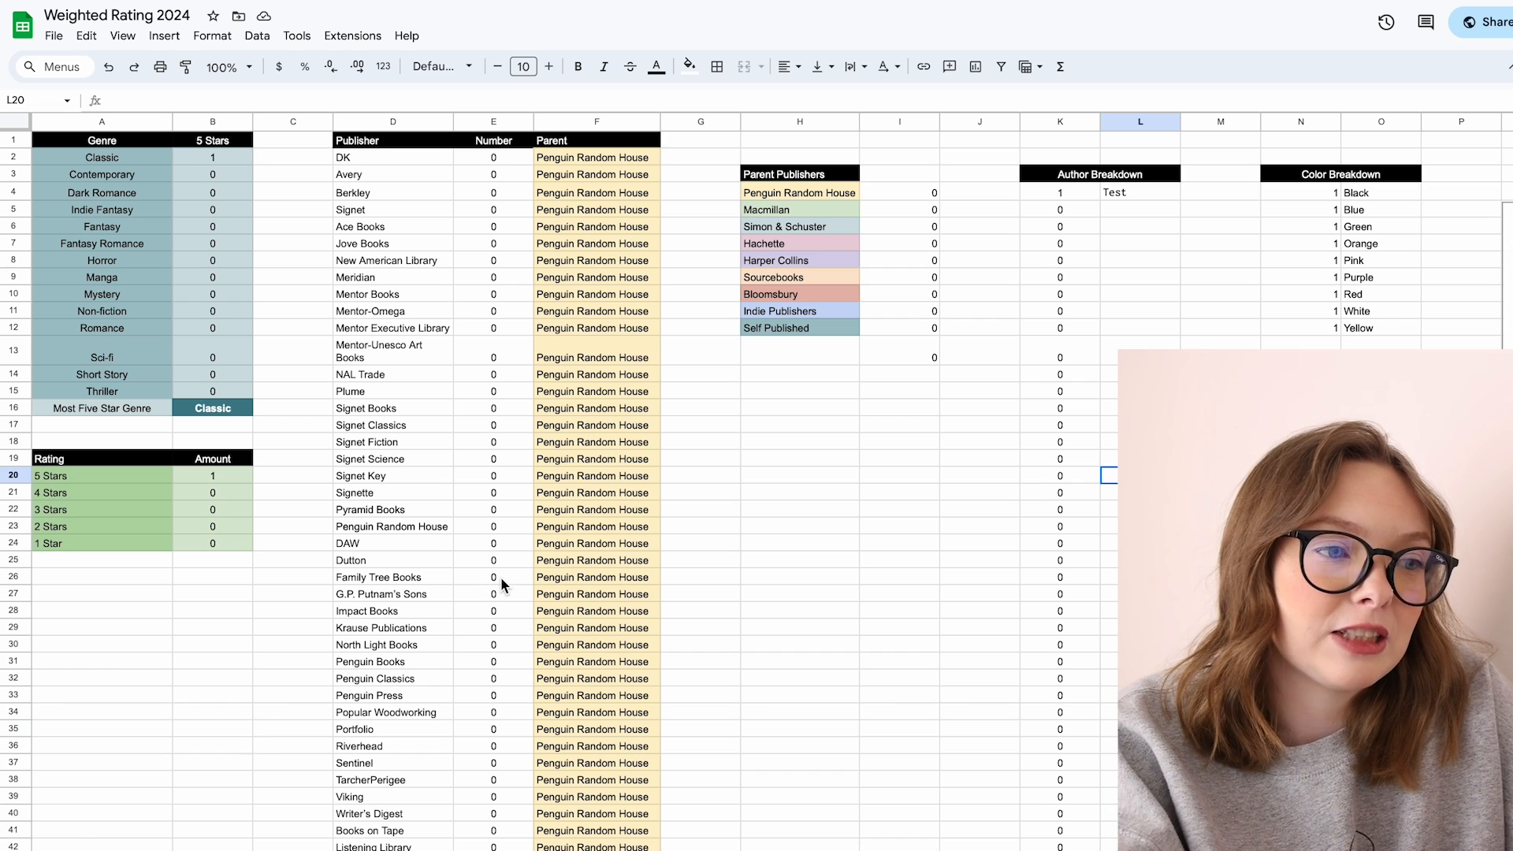
click(120, 144)
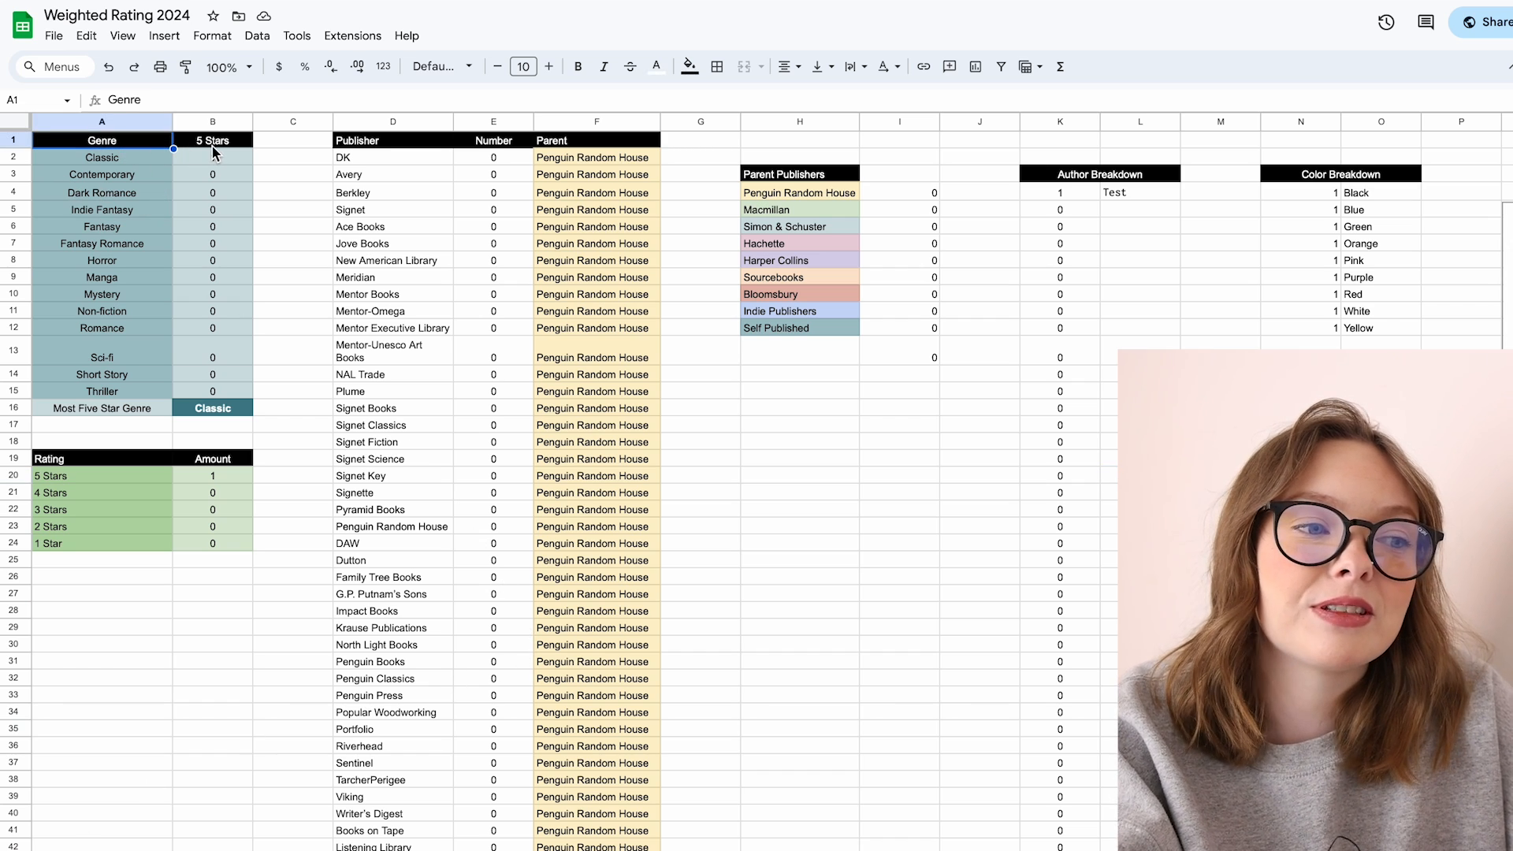
click(210, 145)
click(103, 161)
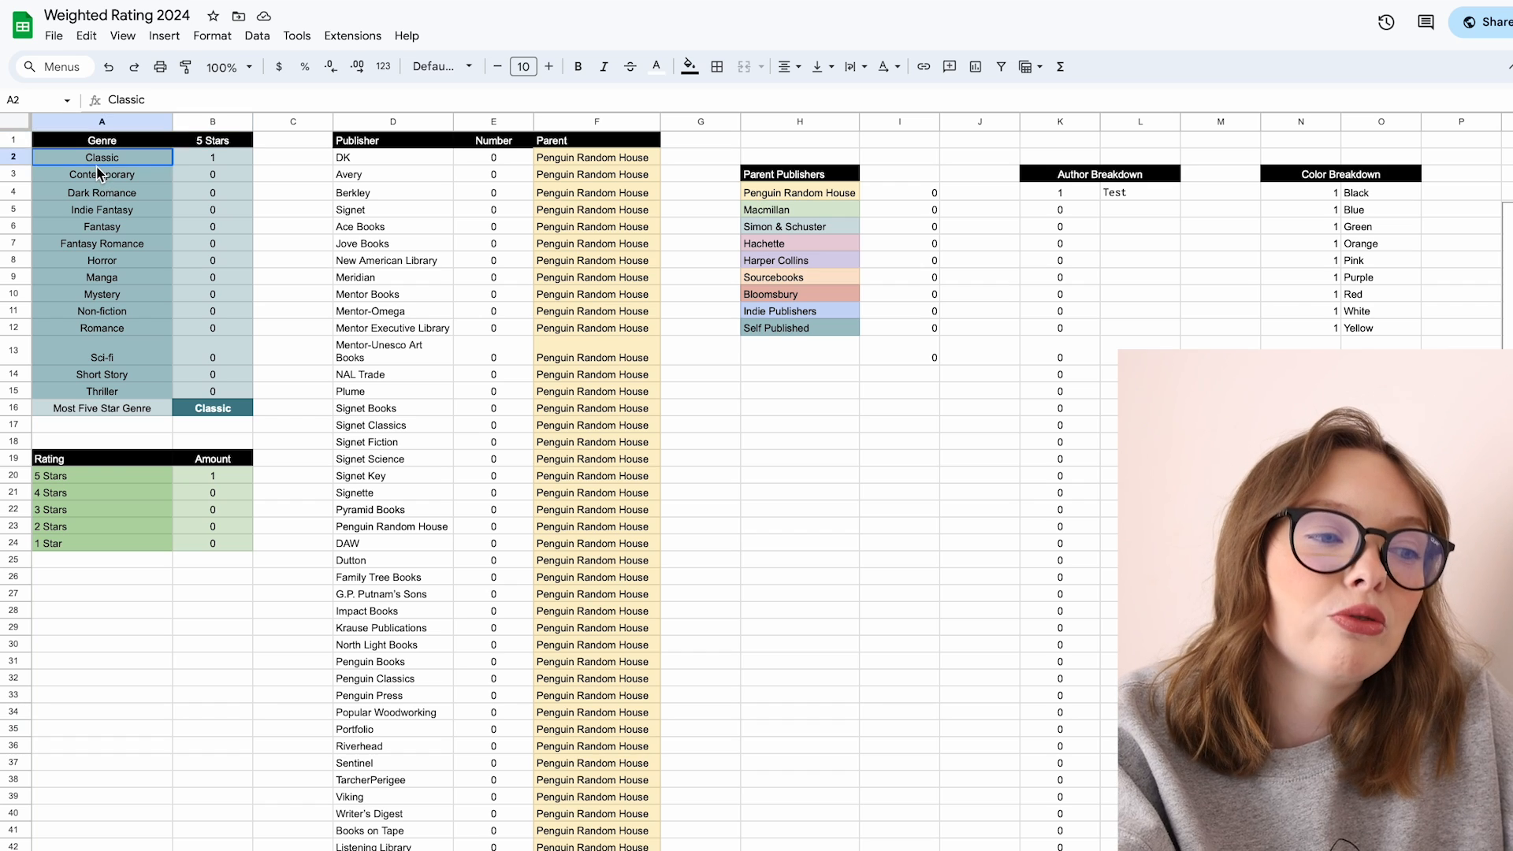
click(205, 272)
click(194, 162)
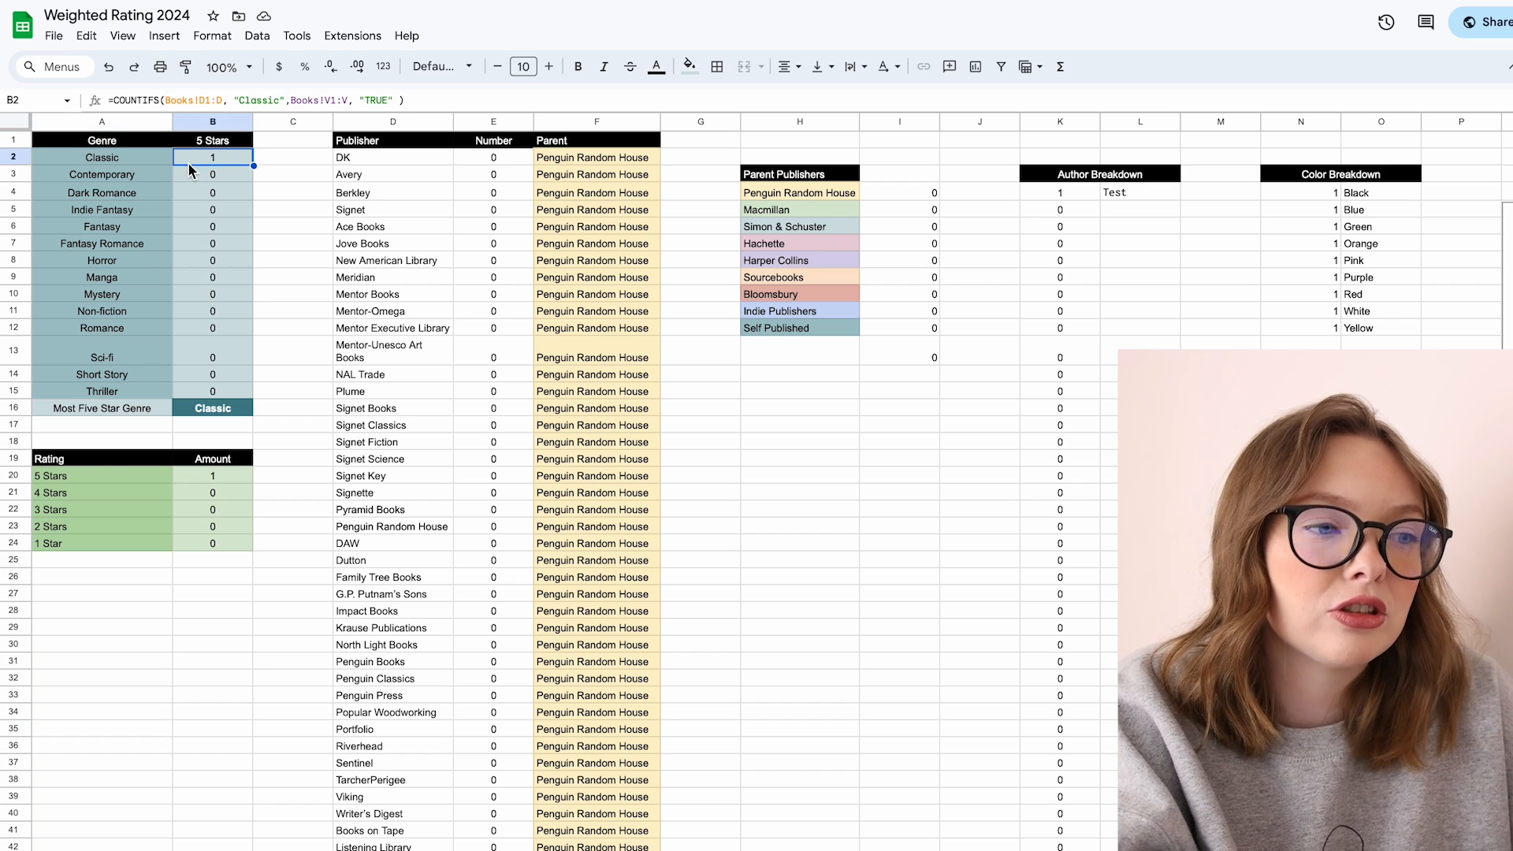
click(155, 159)
click(219, 154)
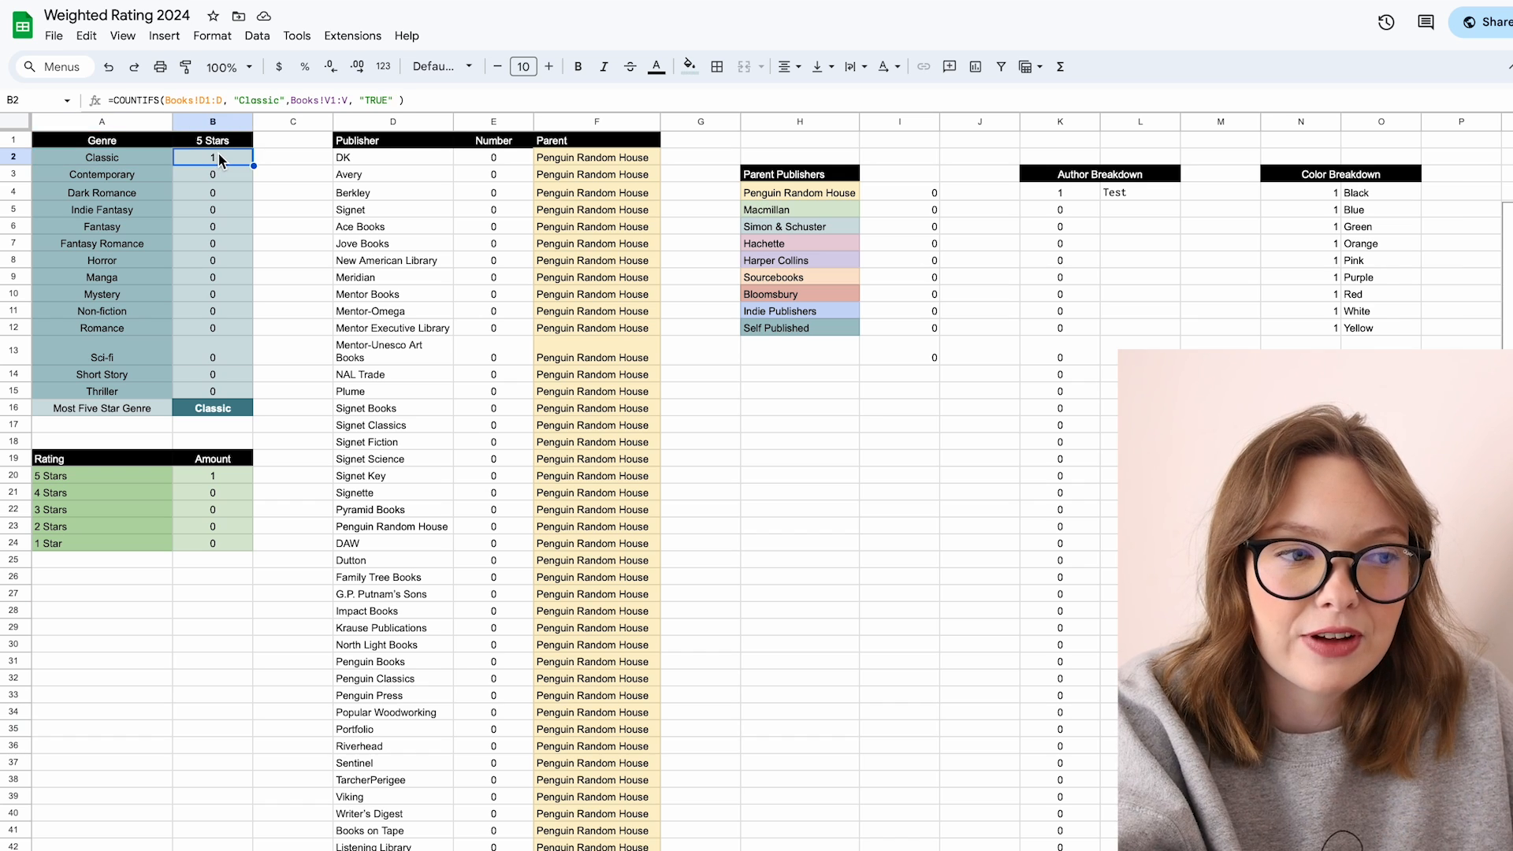
click(134, 156)
click(217, 408)
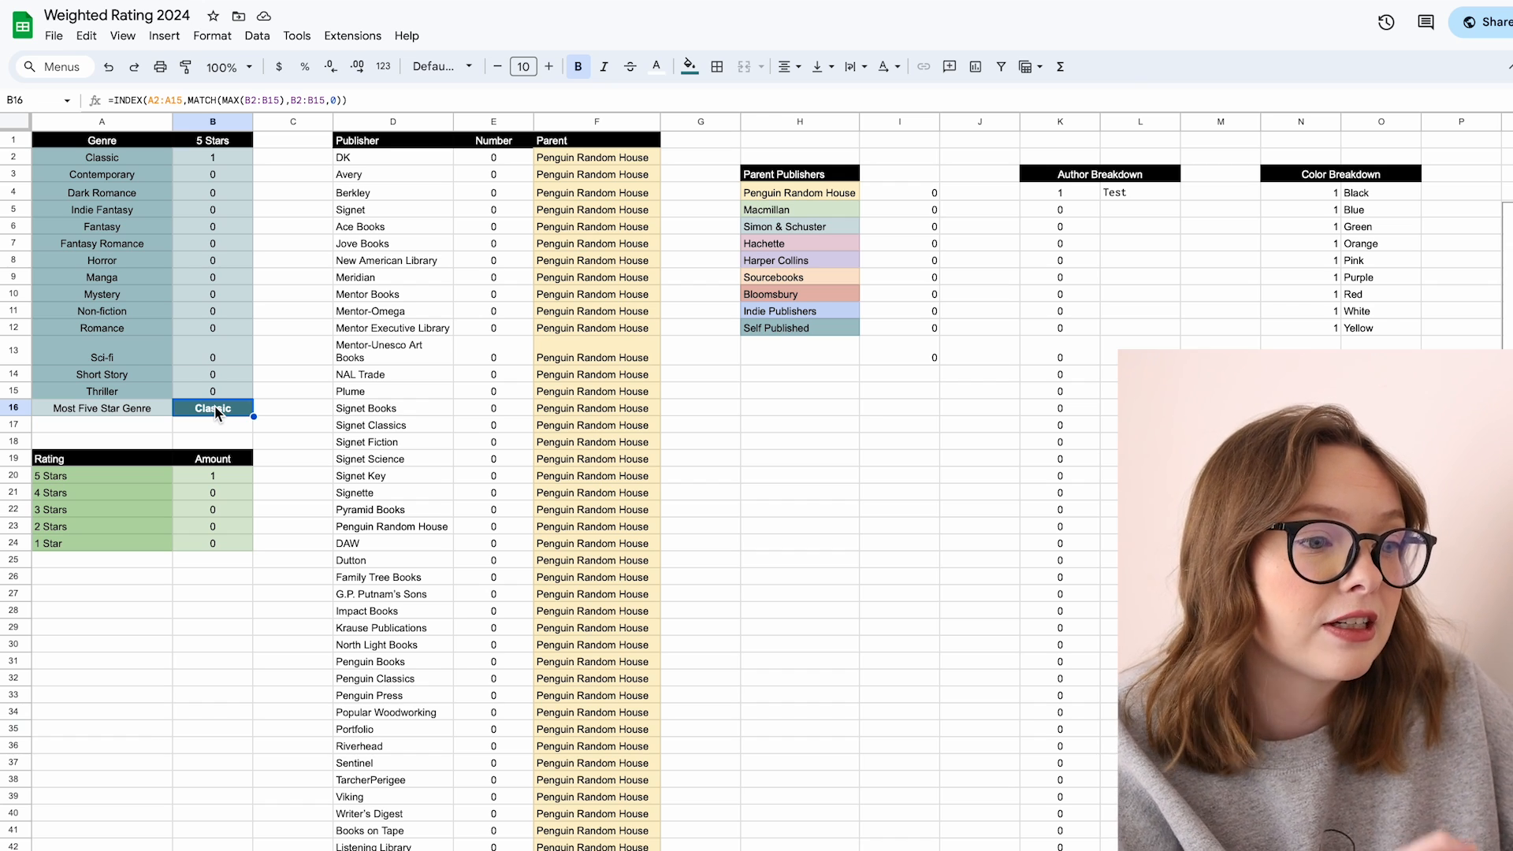
Step: Inspect the COUNTIF formulas behind the star rating amounts table
click(131, 447)
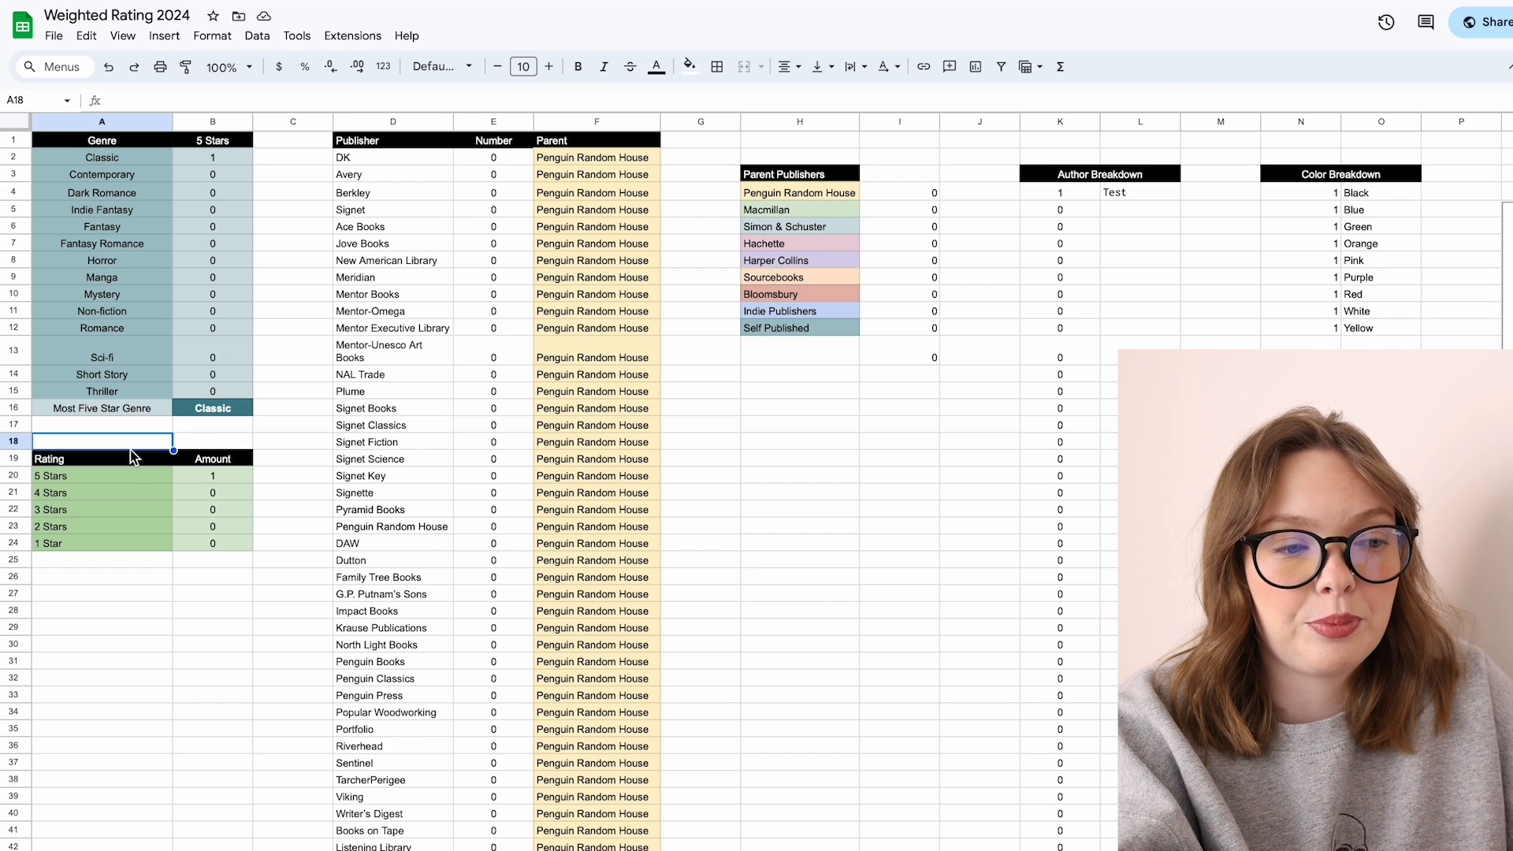
click(112, 462)
click(213, 477)
click(213, 493)
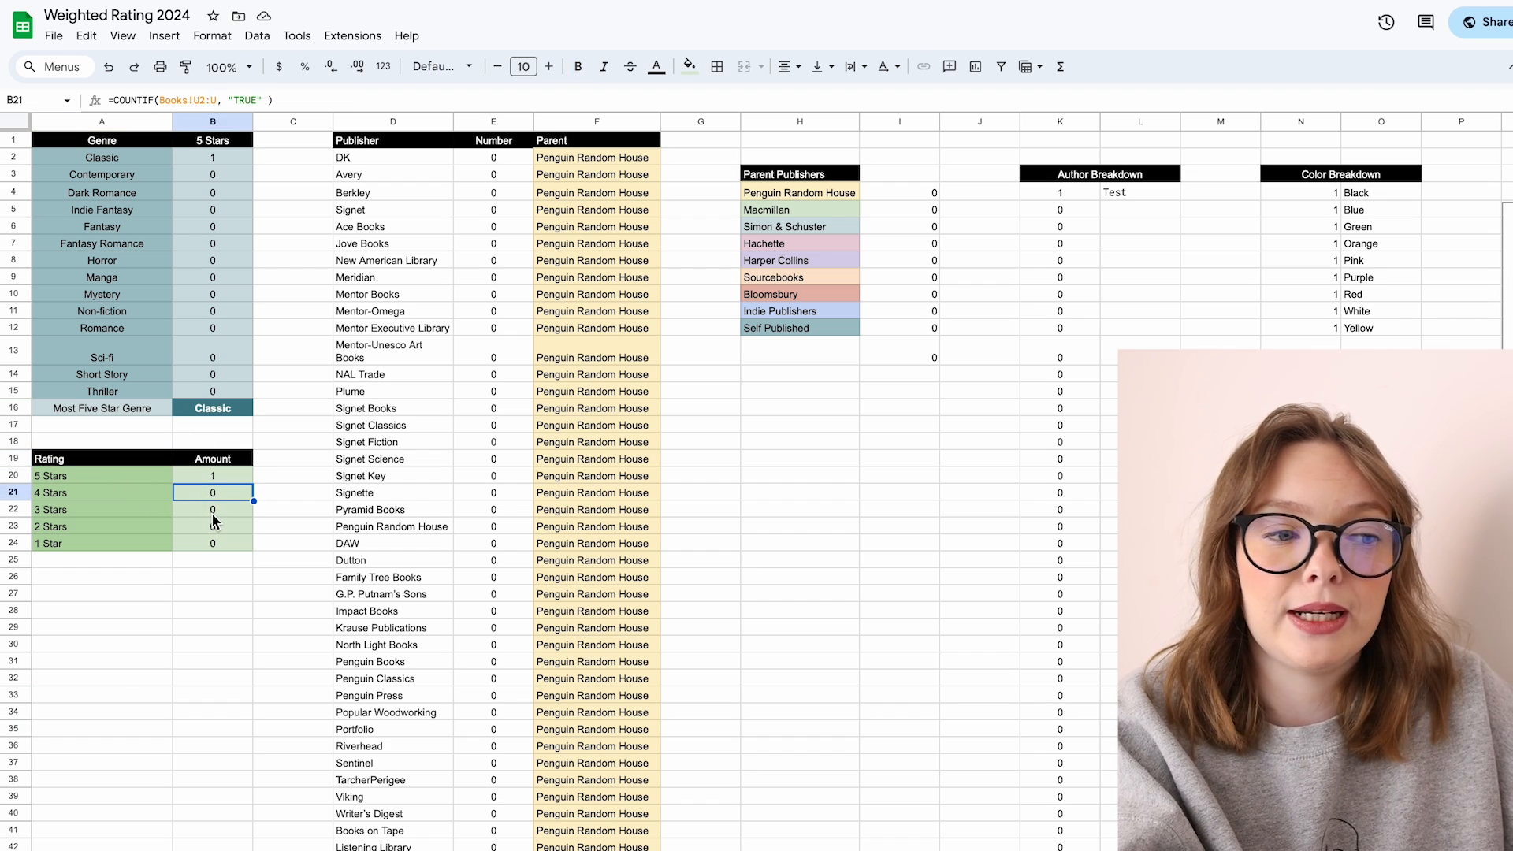
click(212, 512)
click(213, 543)
click(213, 476)
Step: Examine the publisher-to-parent mapping list and the SUMIFS formulas totalling each parent publisher
click(450, 161)
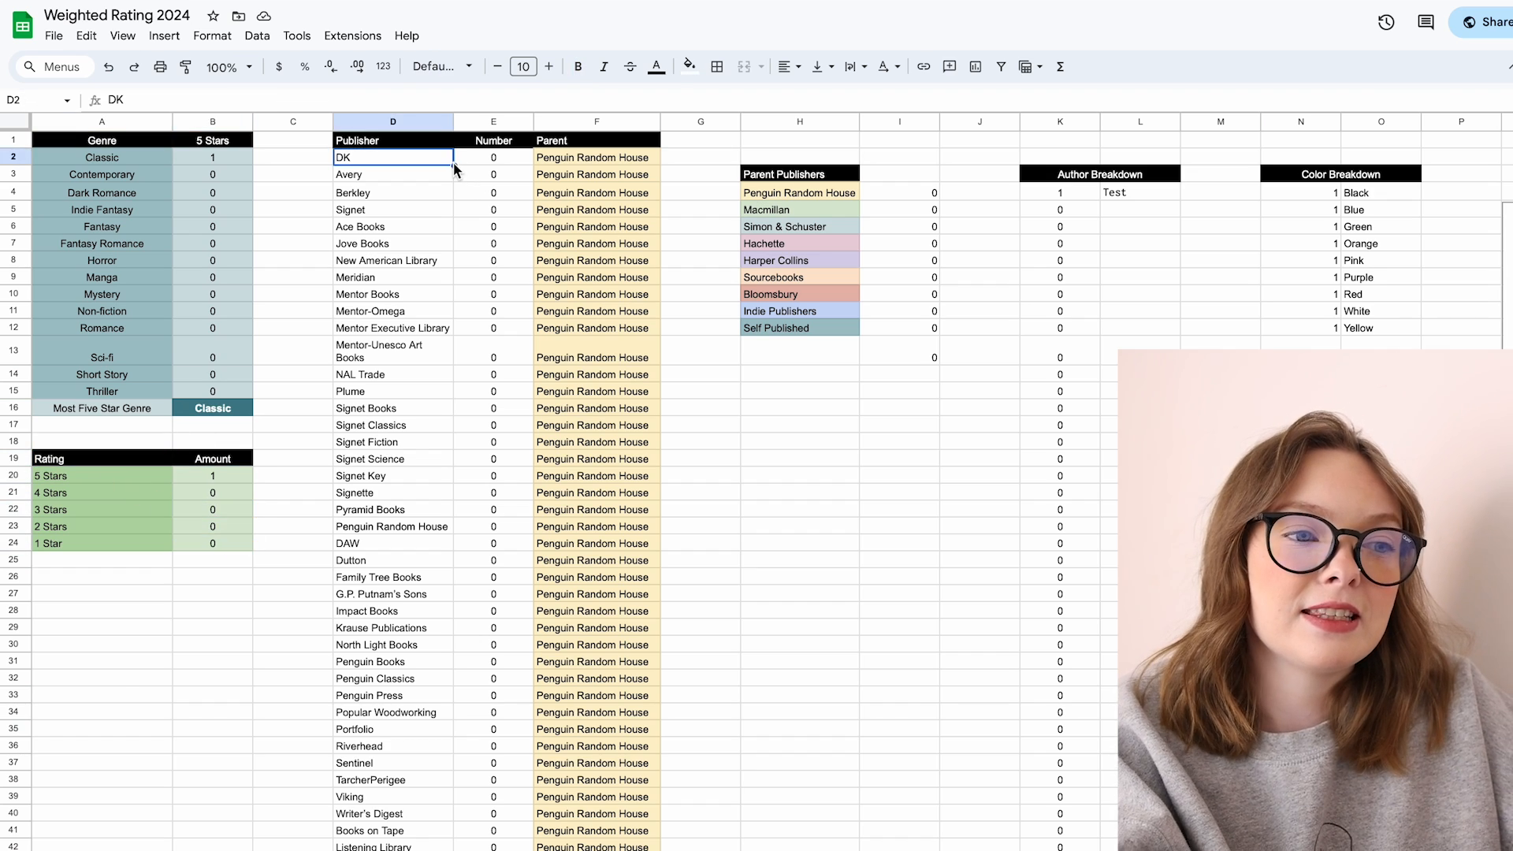
click(394, 122)
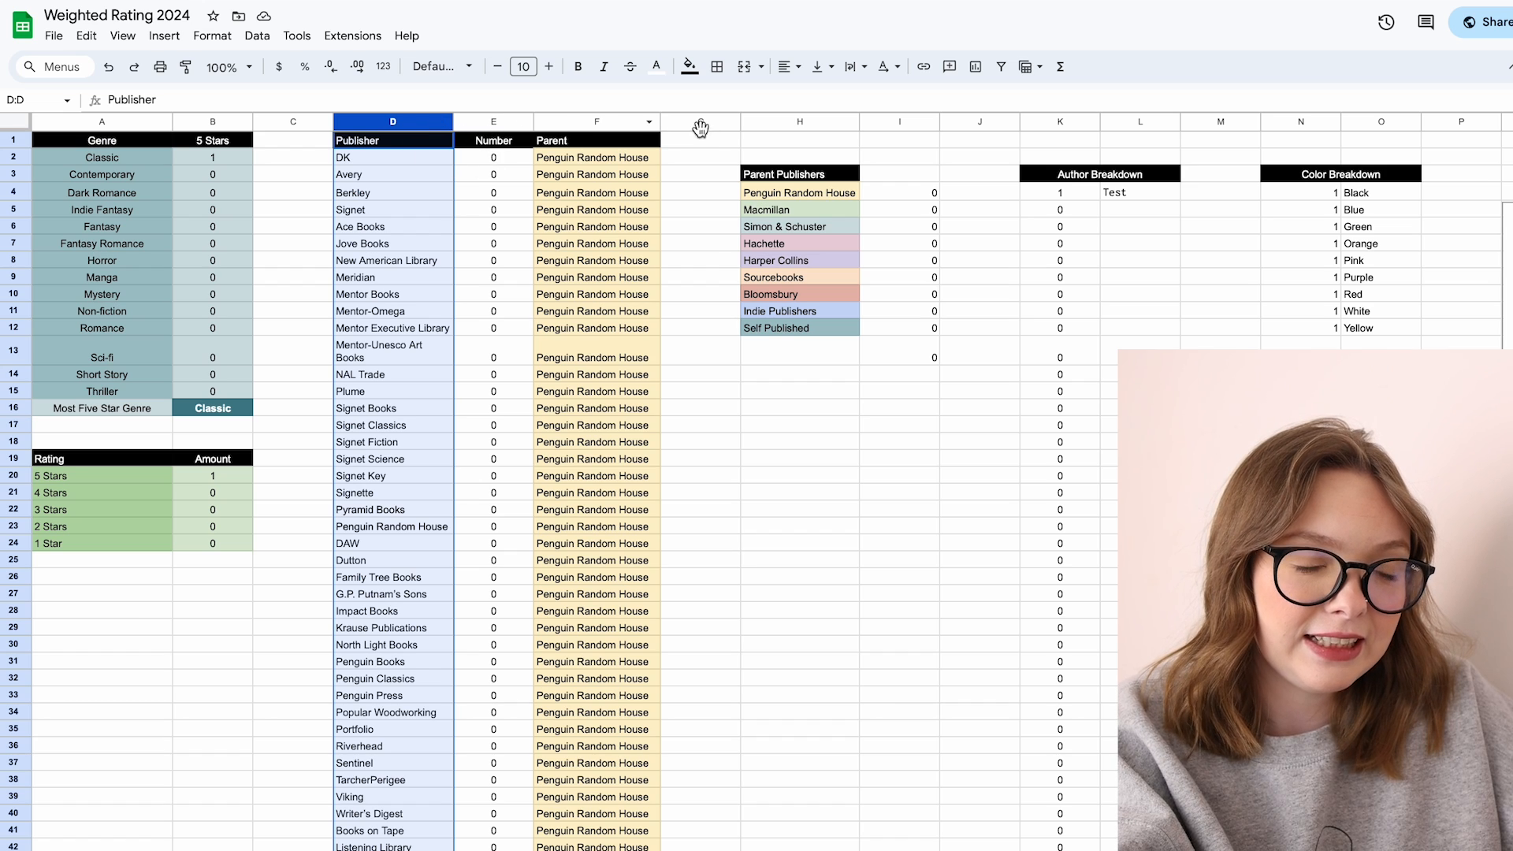
click(632, 278)
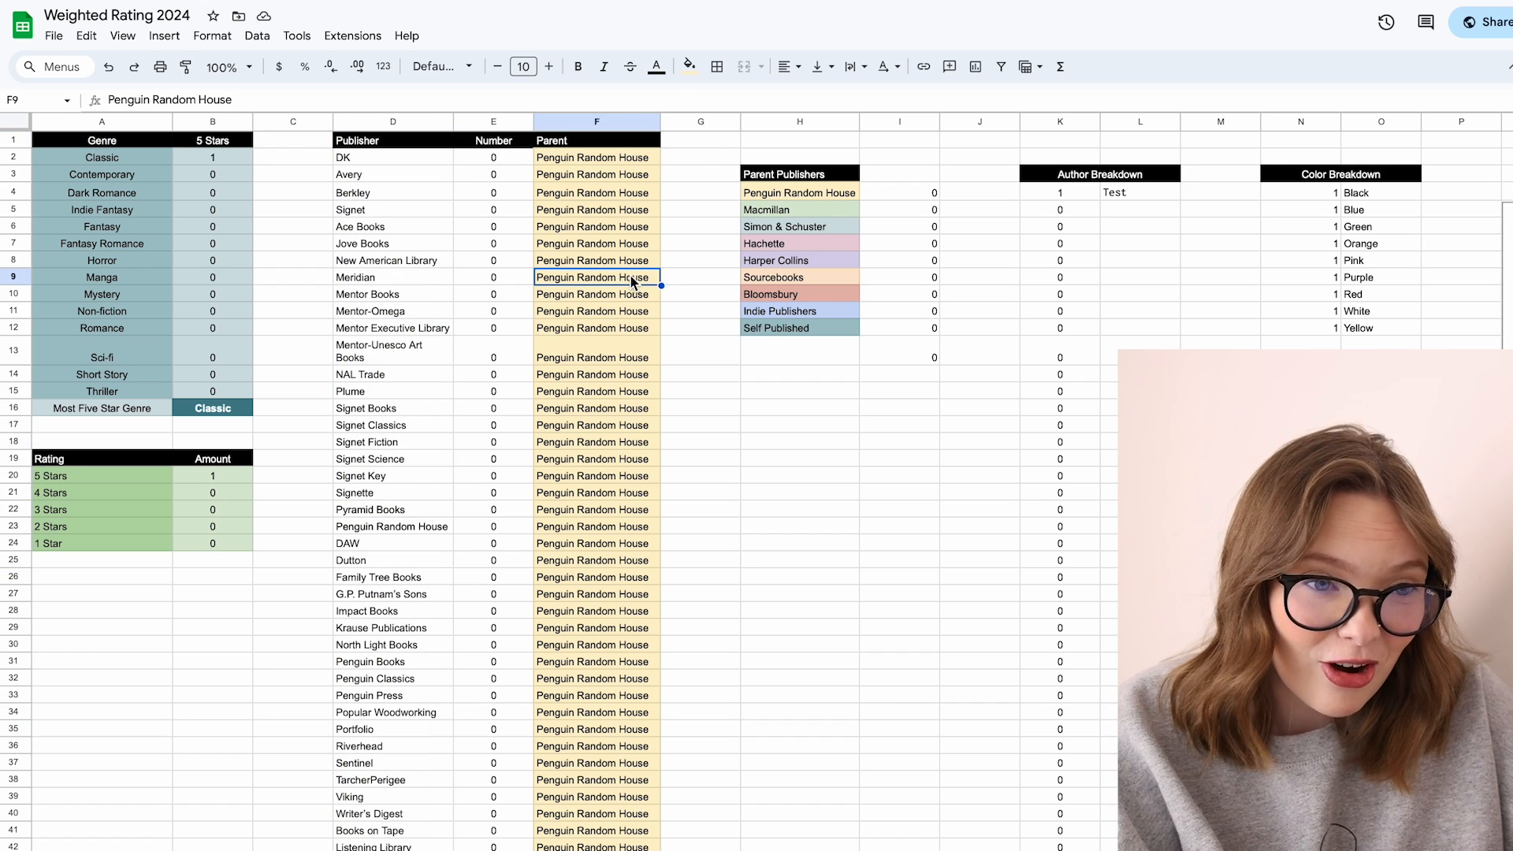
click(793, 211)
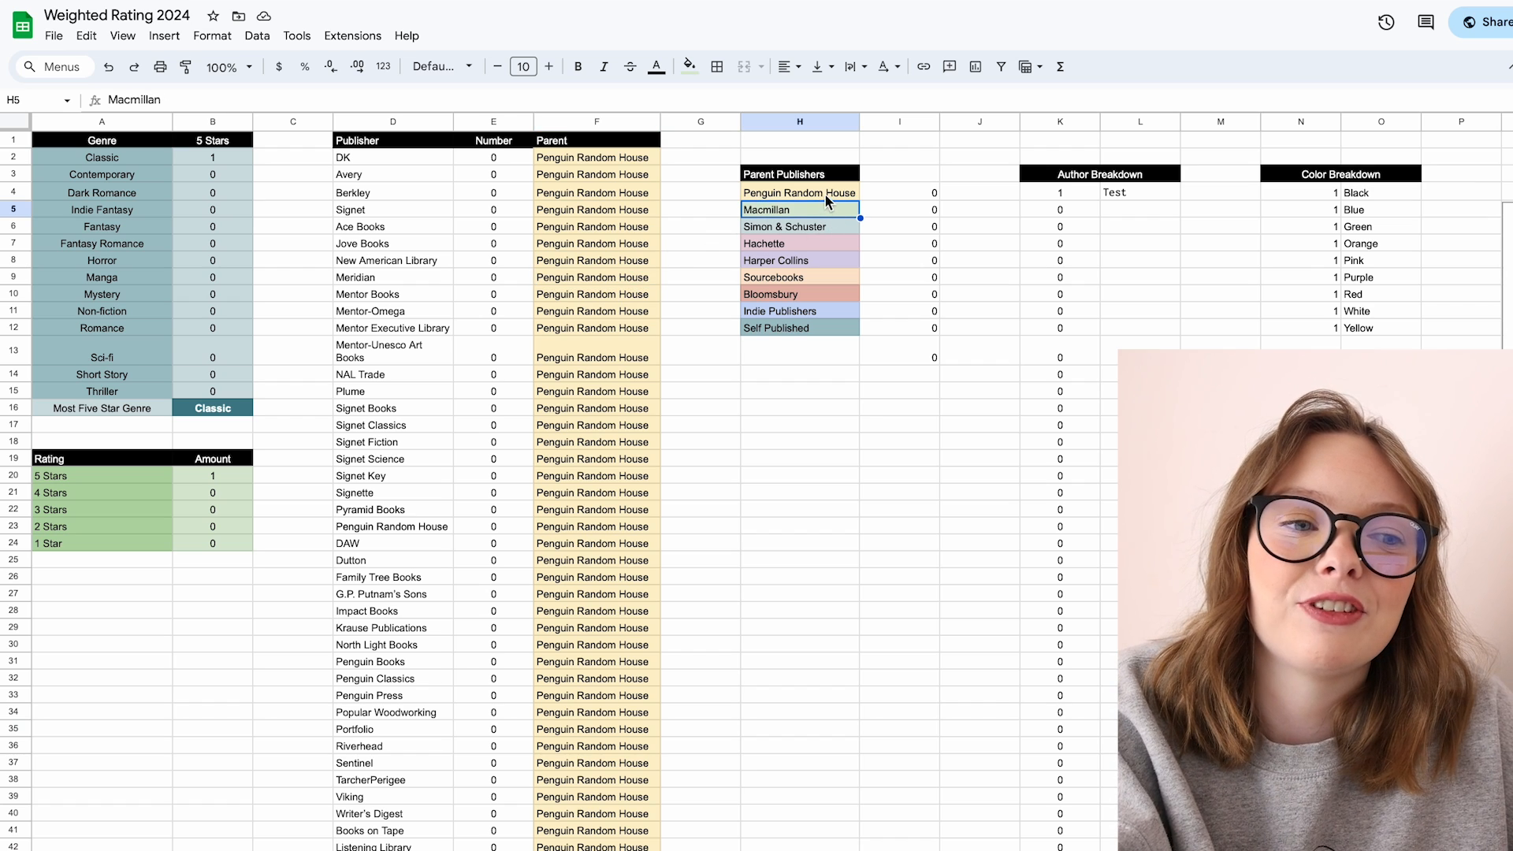
click(825, 195)
click(825, 212)
key(Down)
key(Down)
key(Down)
key(Down)
key(Down)
key(Right)
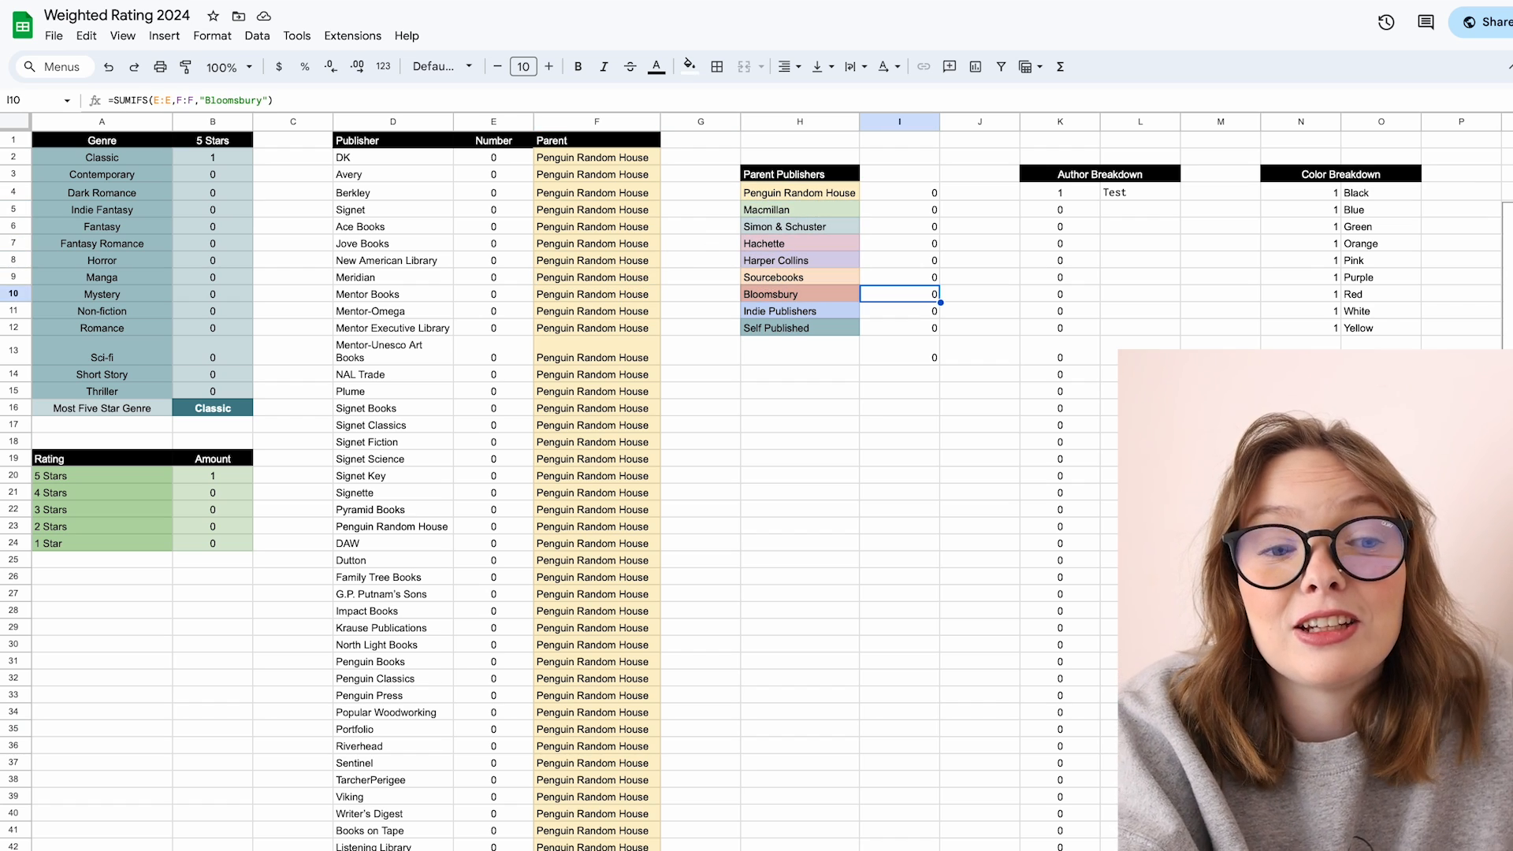
key(Left)
key(Left)
click(848, 213)
click(915, 207)
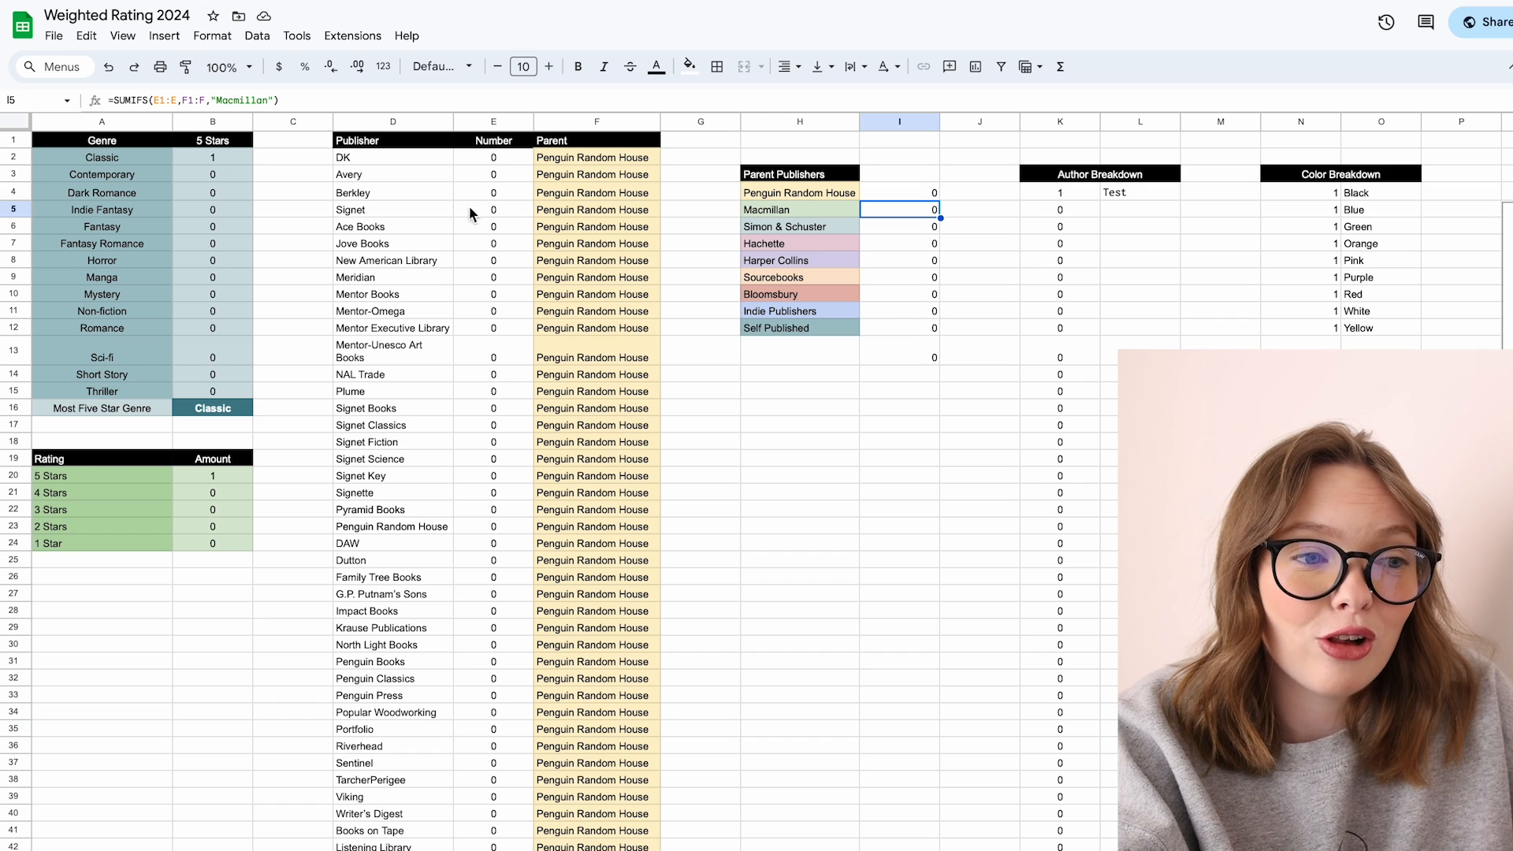
Step: Browse the publisher names in the data sheet's publisher list
click(428, 225)
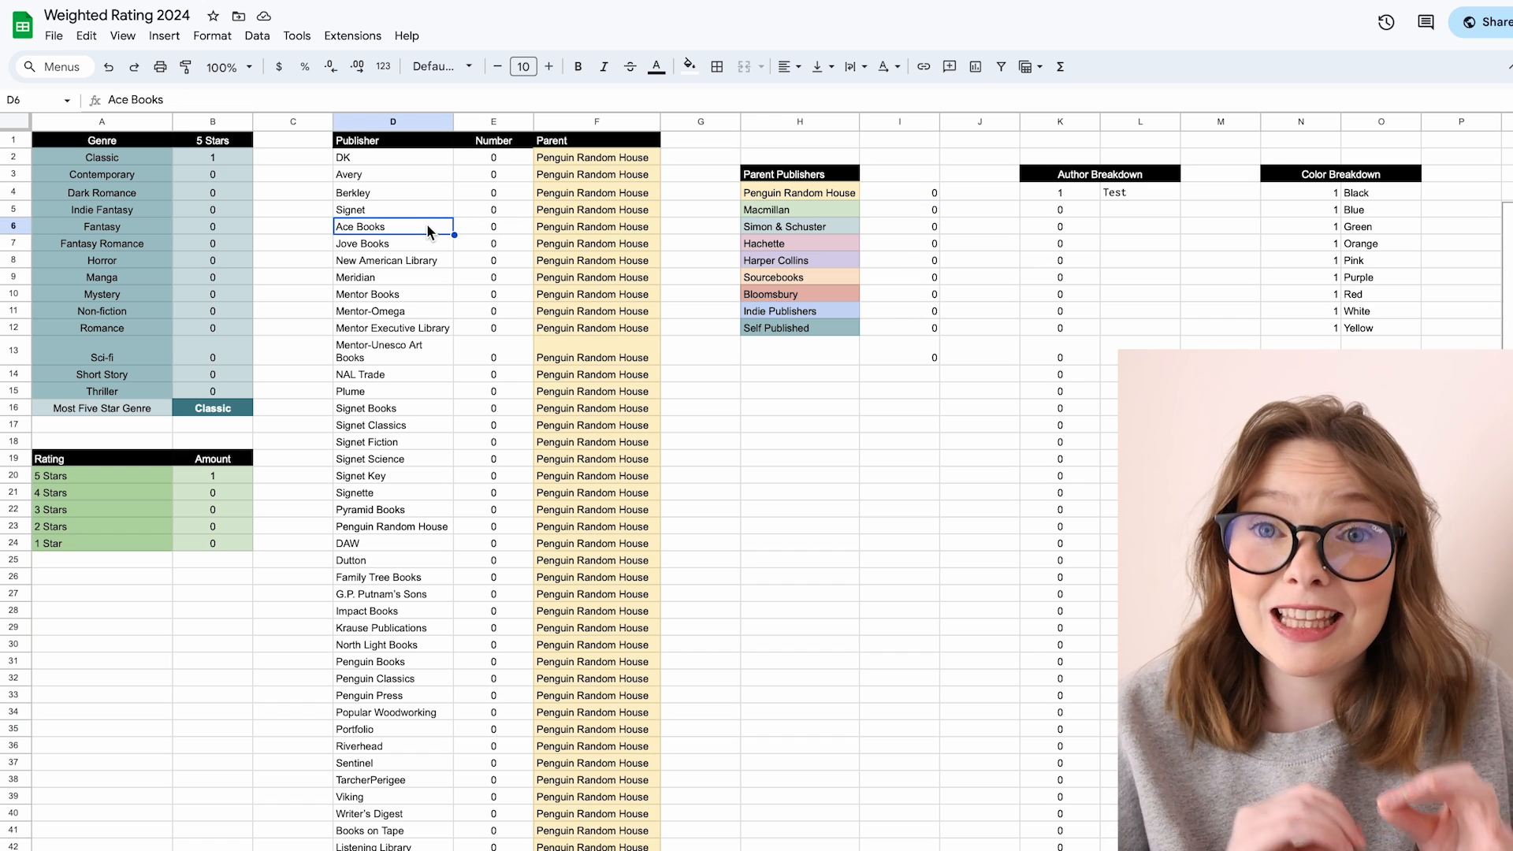
click(432, 160)
key(Down)
key(Down)
key(Down)
key(Down)
key(Down)
key(Down)
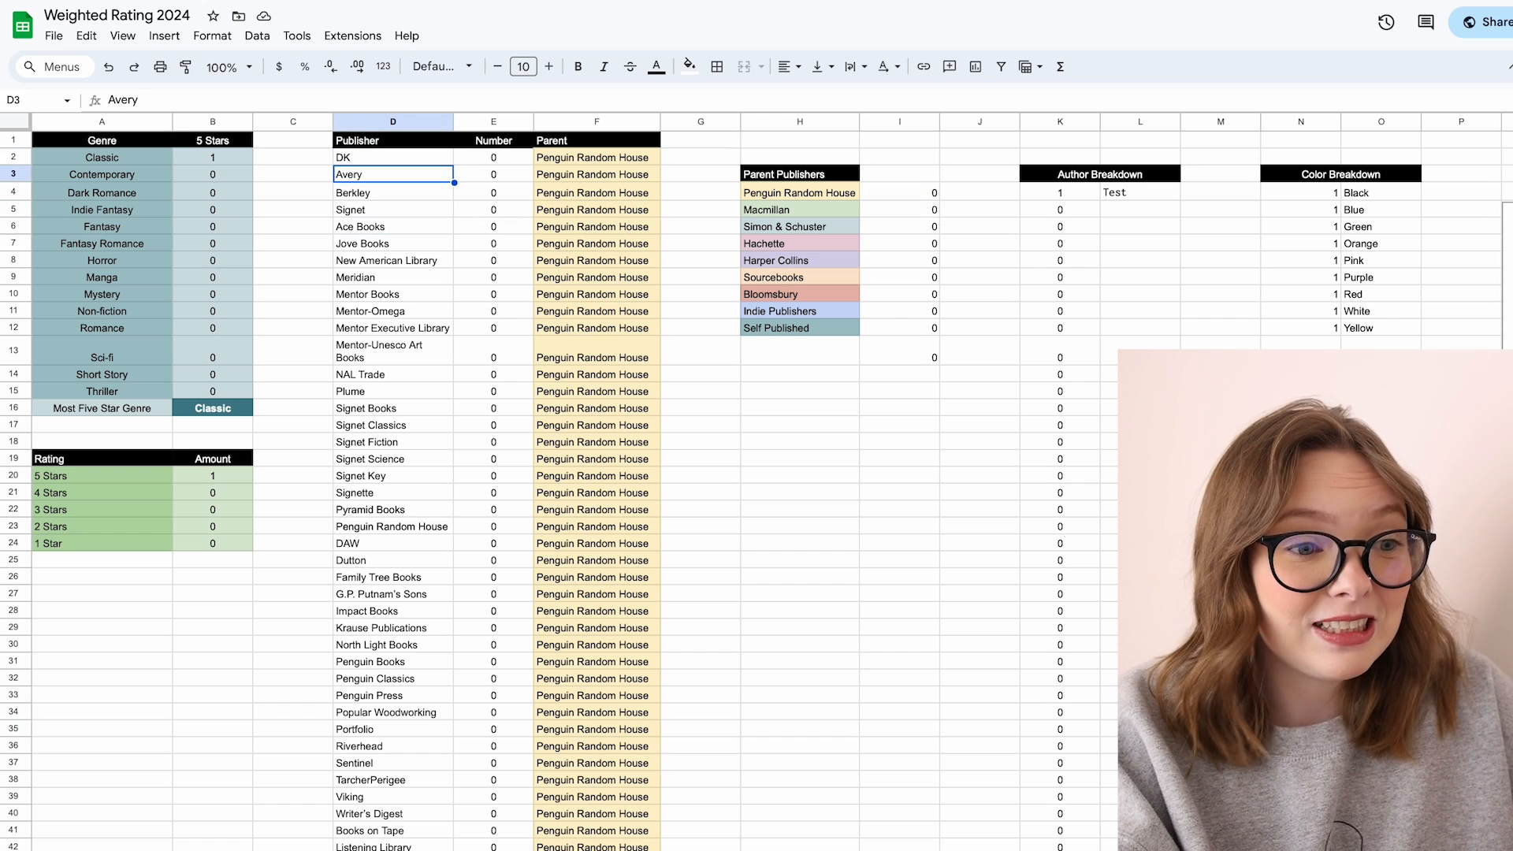
key(Down)
key(Down)
key(Down)
key(Down)
key(Down)
key(Down)
key(Down)
key(Down)
key(Down)
key(Down)
key(Down)
key(Down)
key(Down)
key(Down)
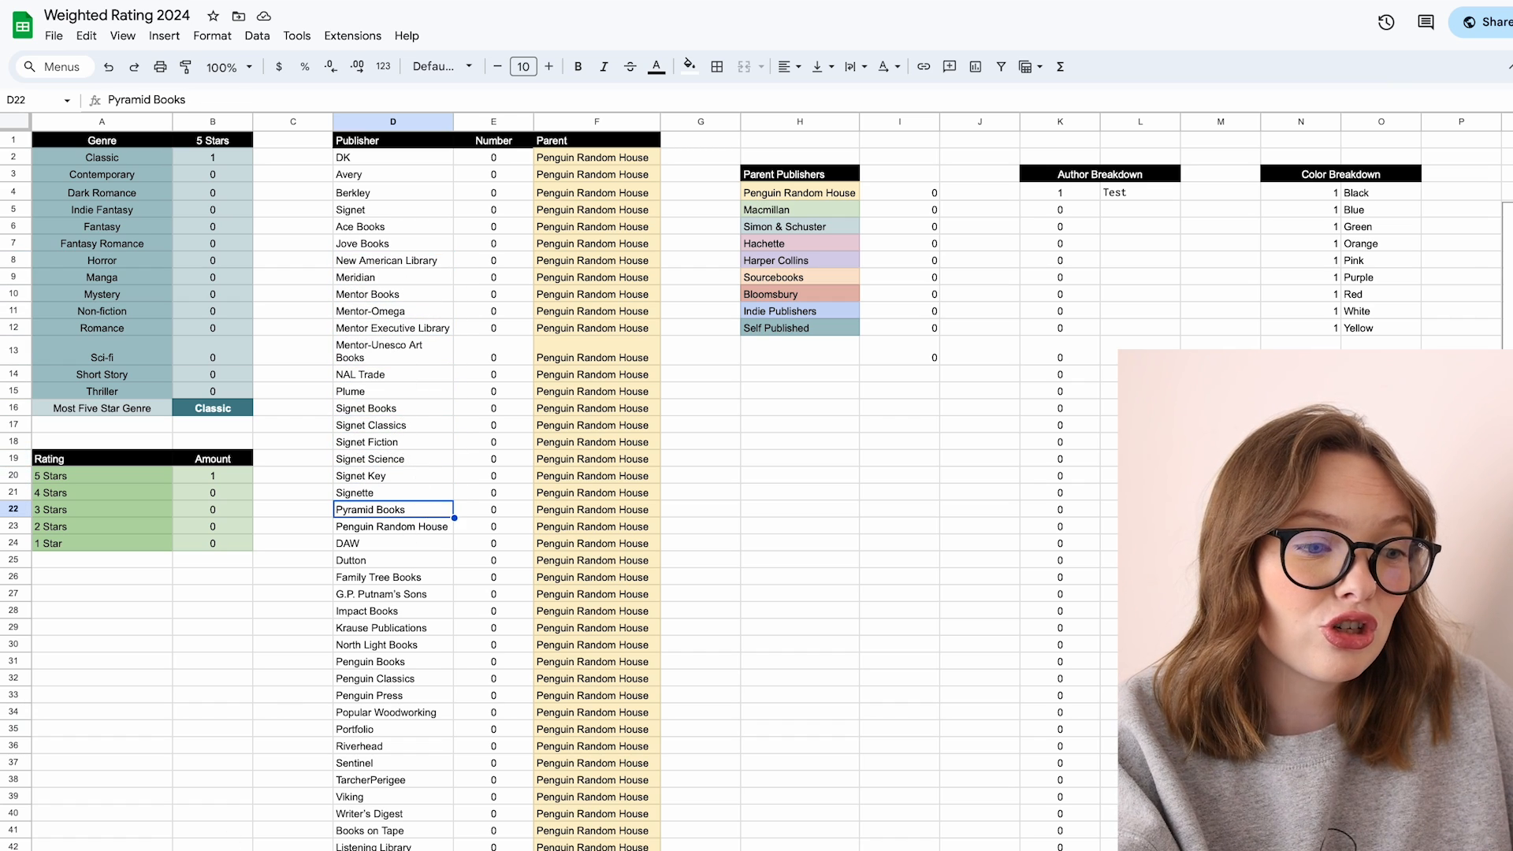
Step: Set the second book's publisher to Pyramid Books on the books sheet
click(150, 850)
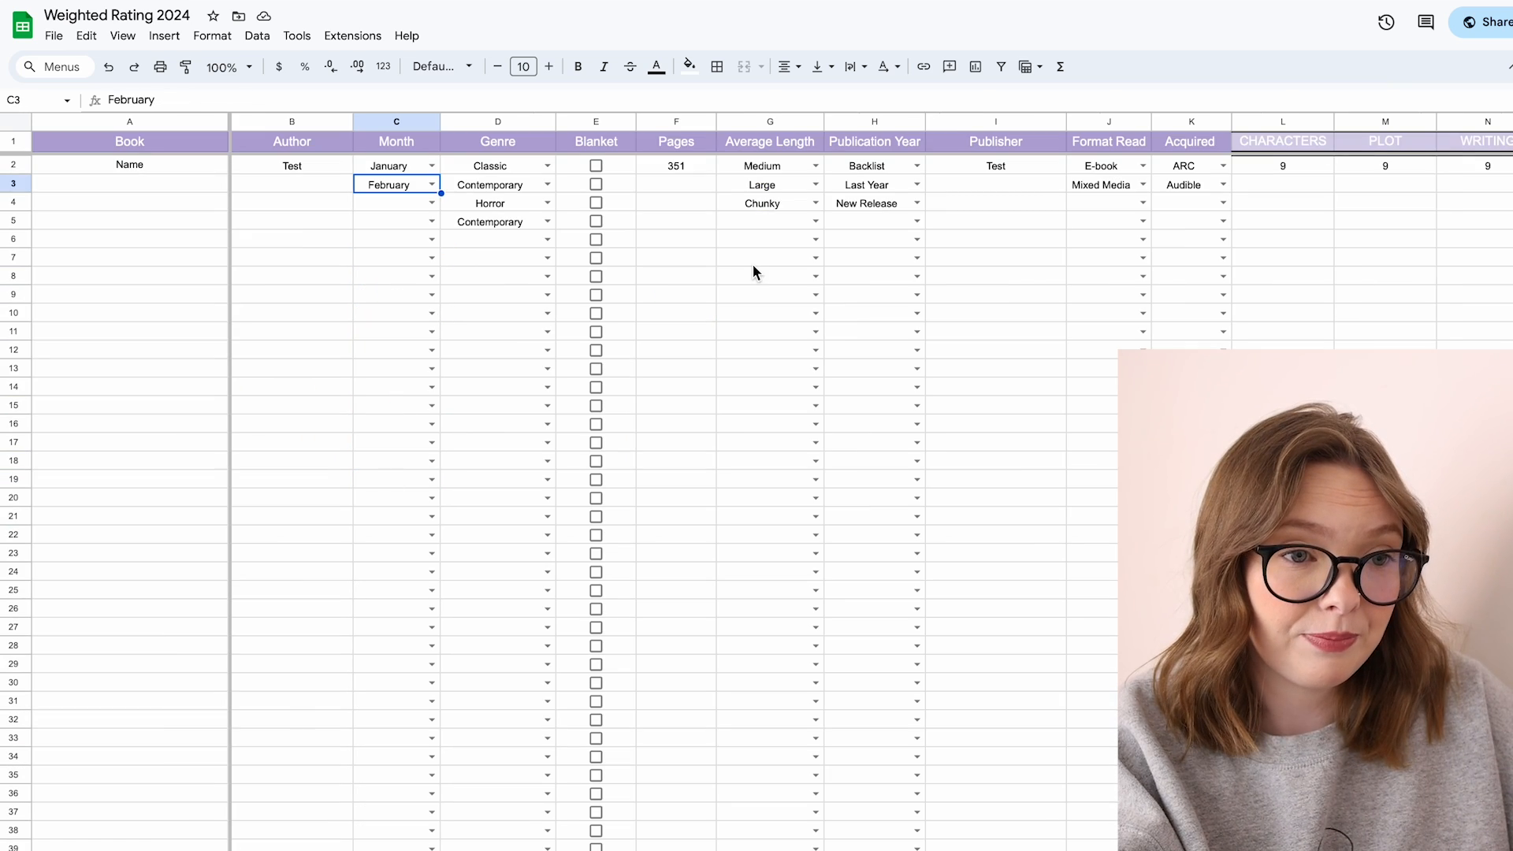
click(986, 171)
click(986, 183)
text(Pyramid Books)
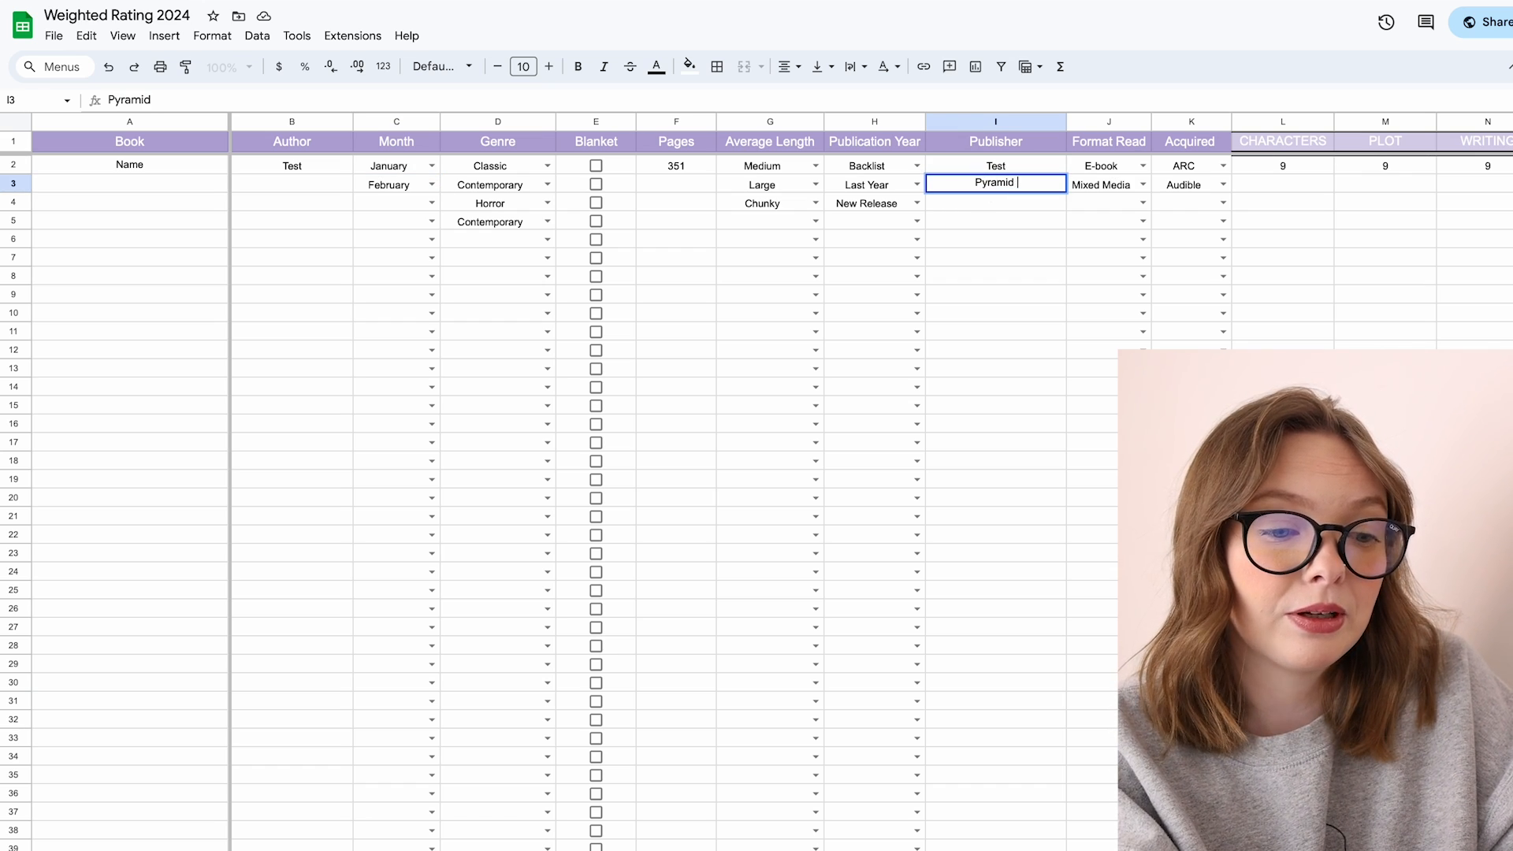
key(Return)
Step: Check the Pyramid Books count and the Penguin Random House parent total on the data sheet
click(347, 849)
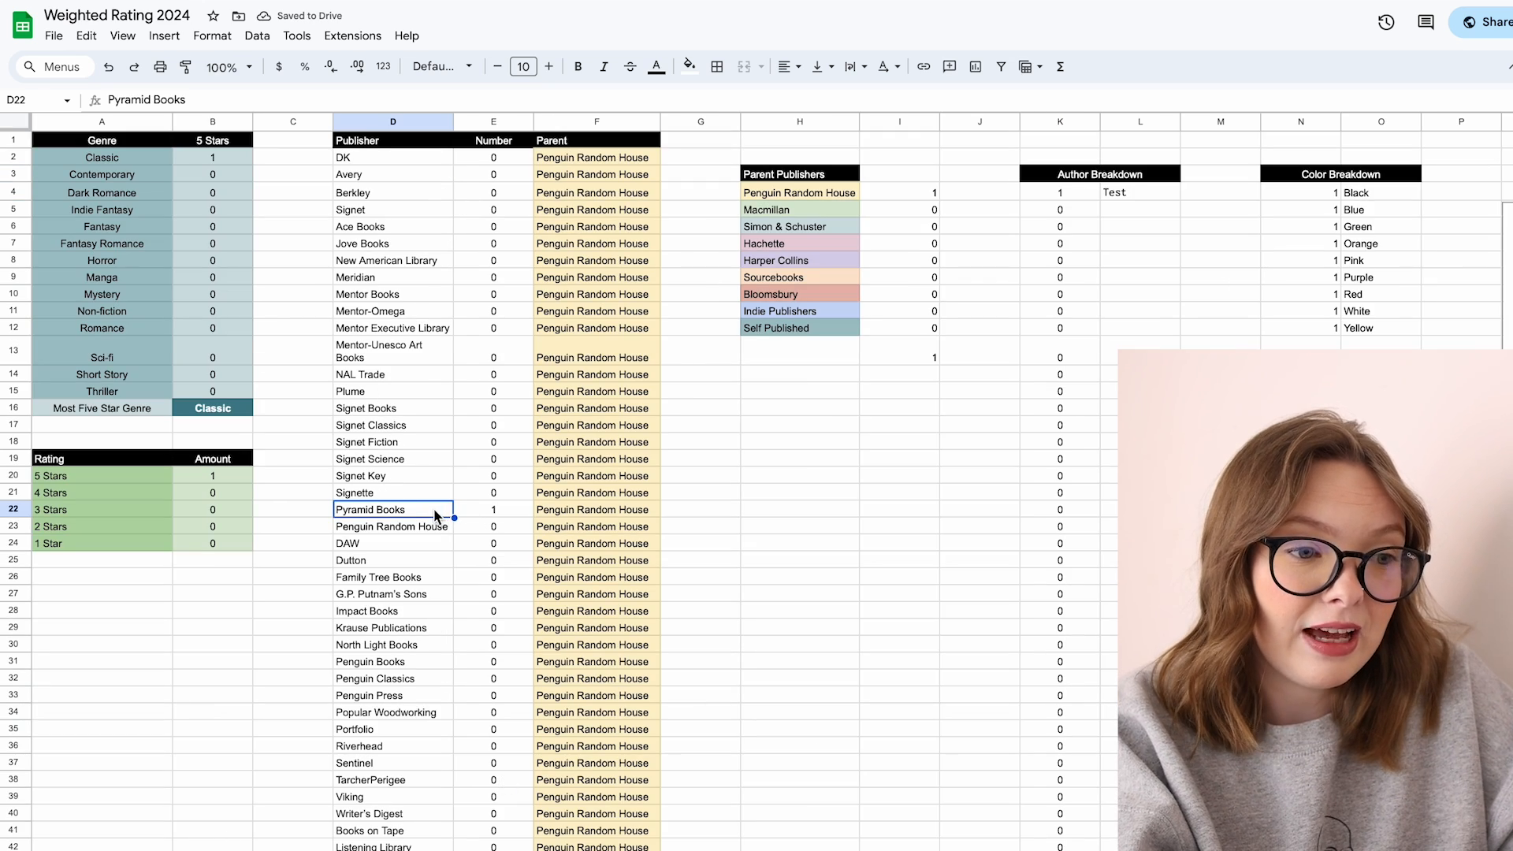
click(490, 512)
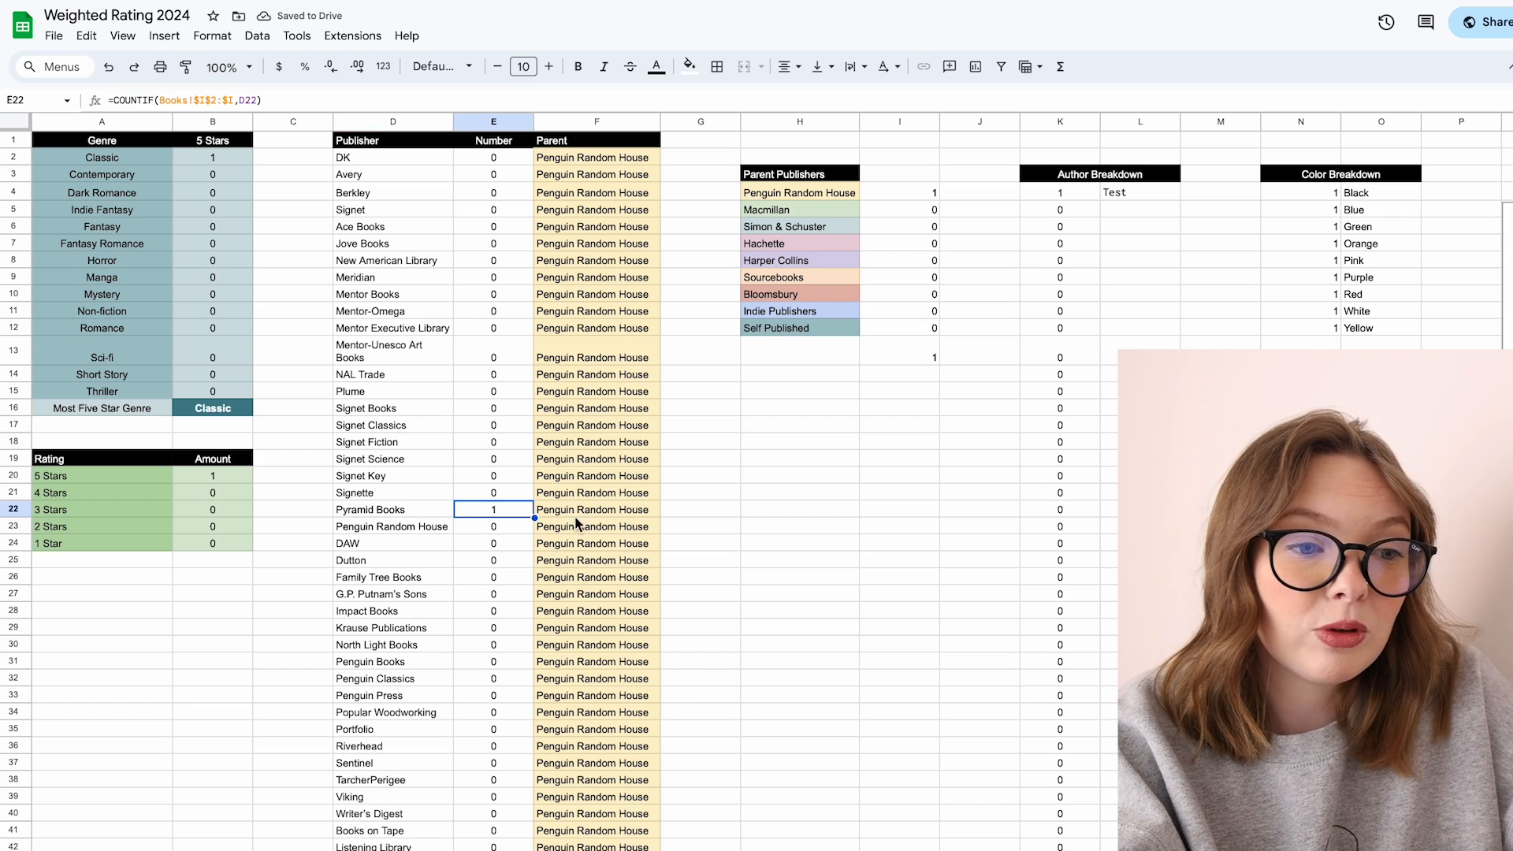
click(848, 192)
click(907, 193)
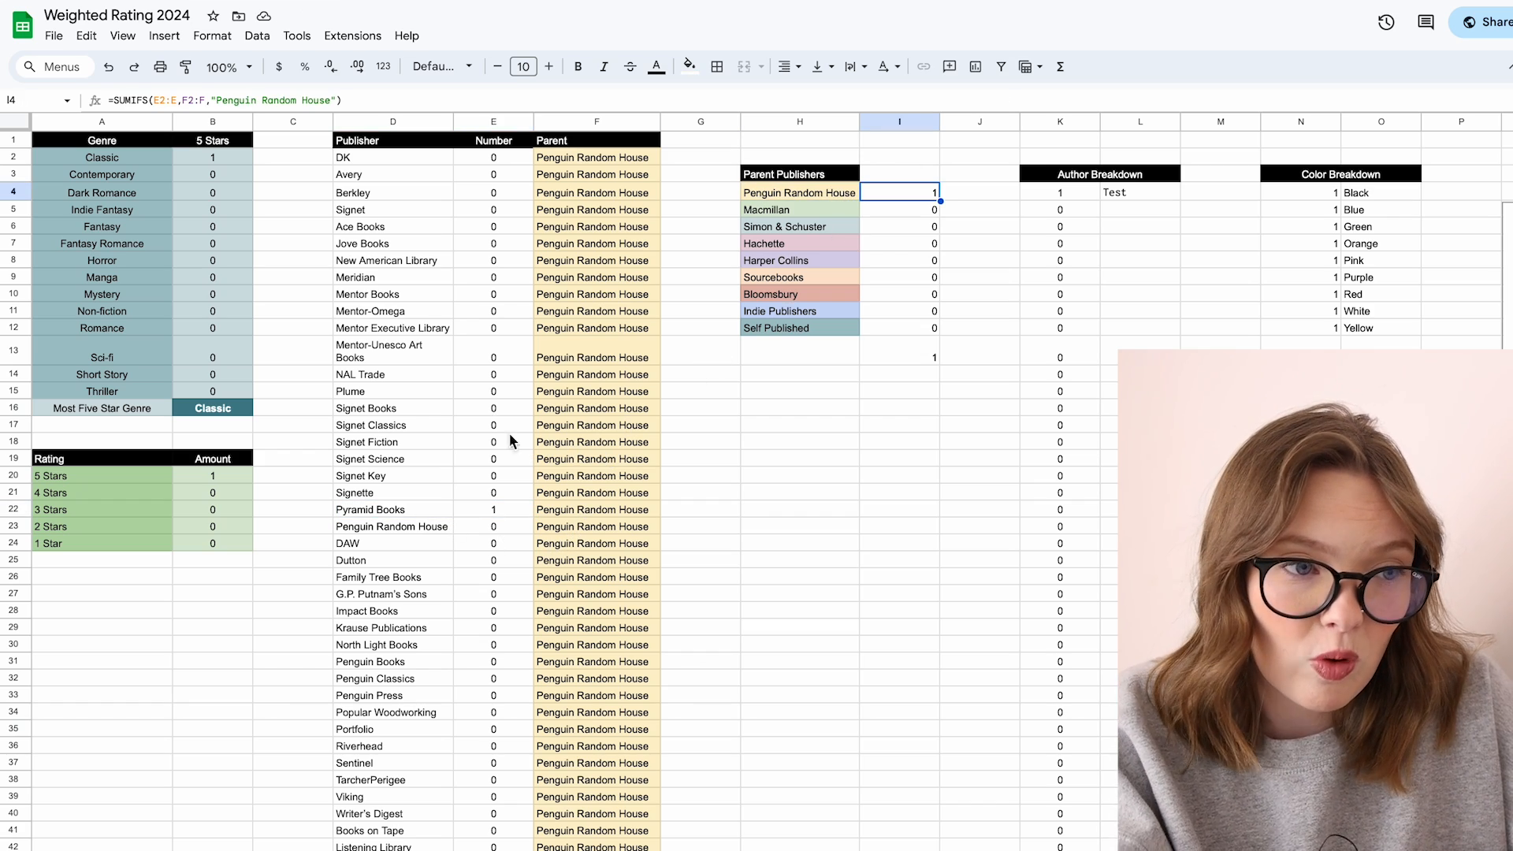
Step: Add a publisher named Test in the first empty row below the publisher list
scroll(523, 432, down, 20)
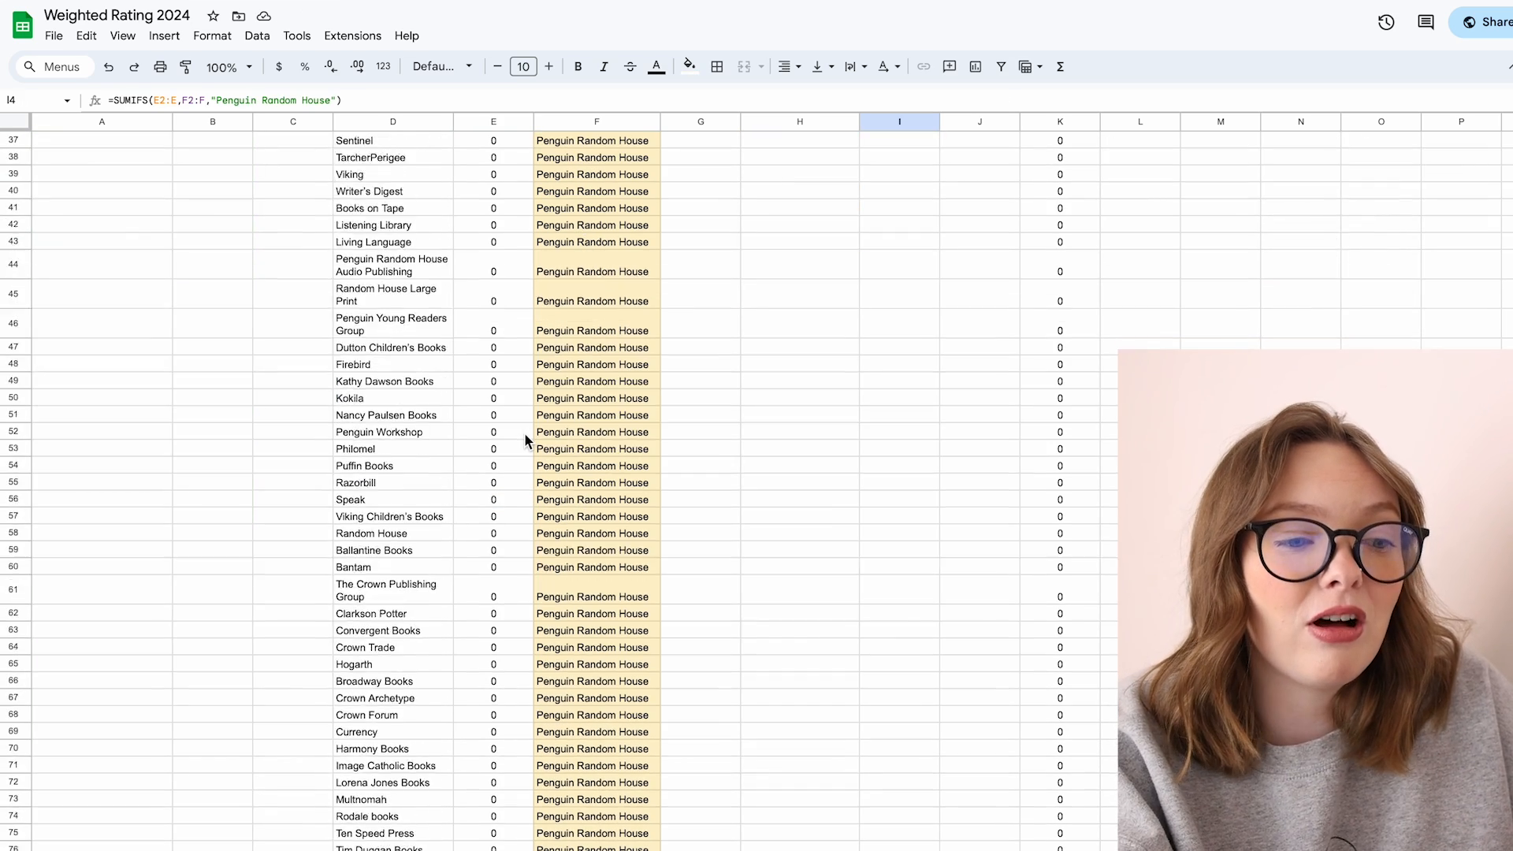
scroll(523, 440, down, 20)
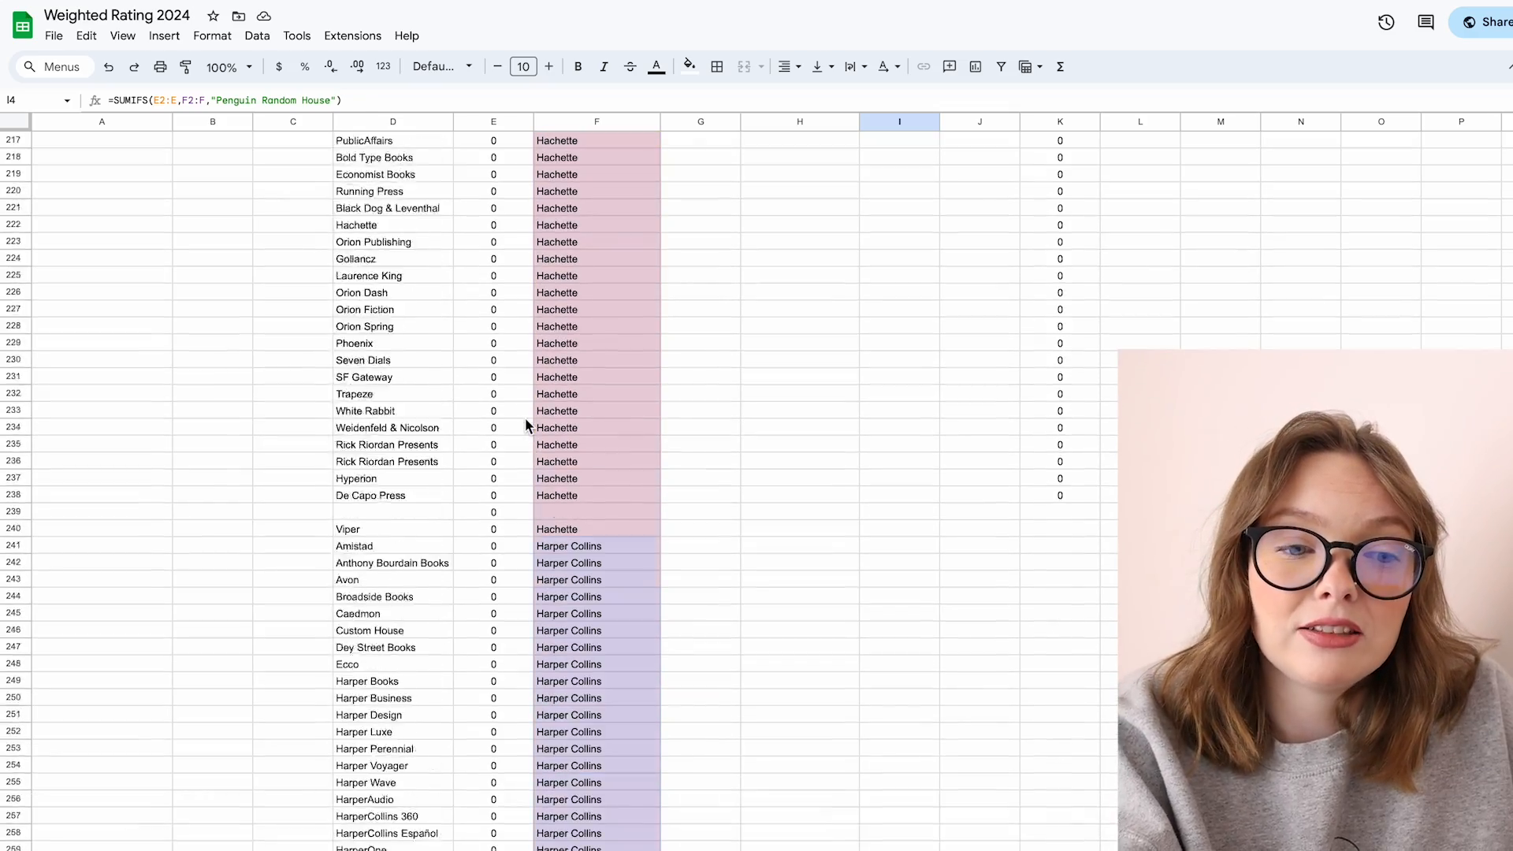
scroll(525, 418, down, 20)
click(403, 479)
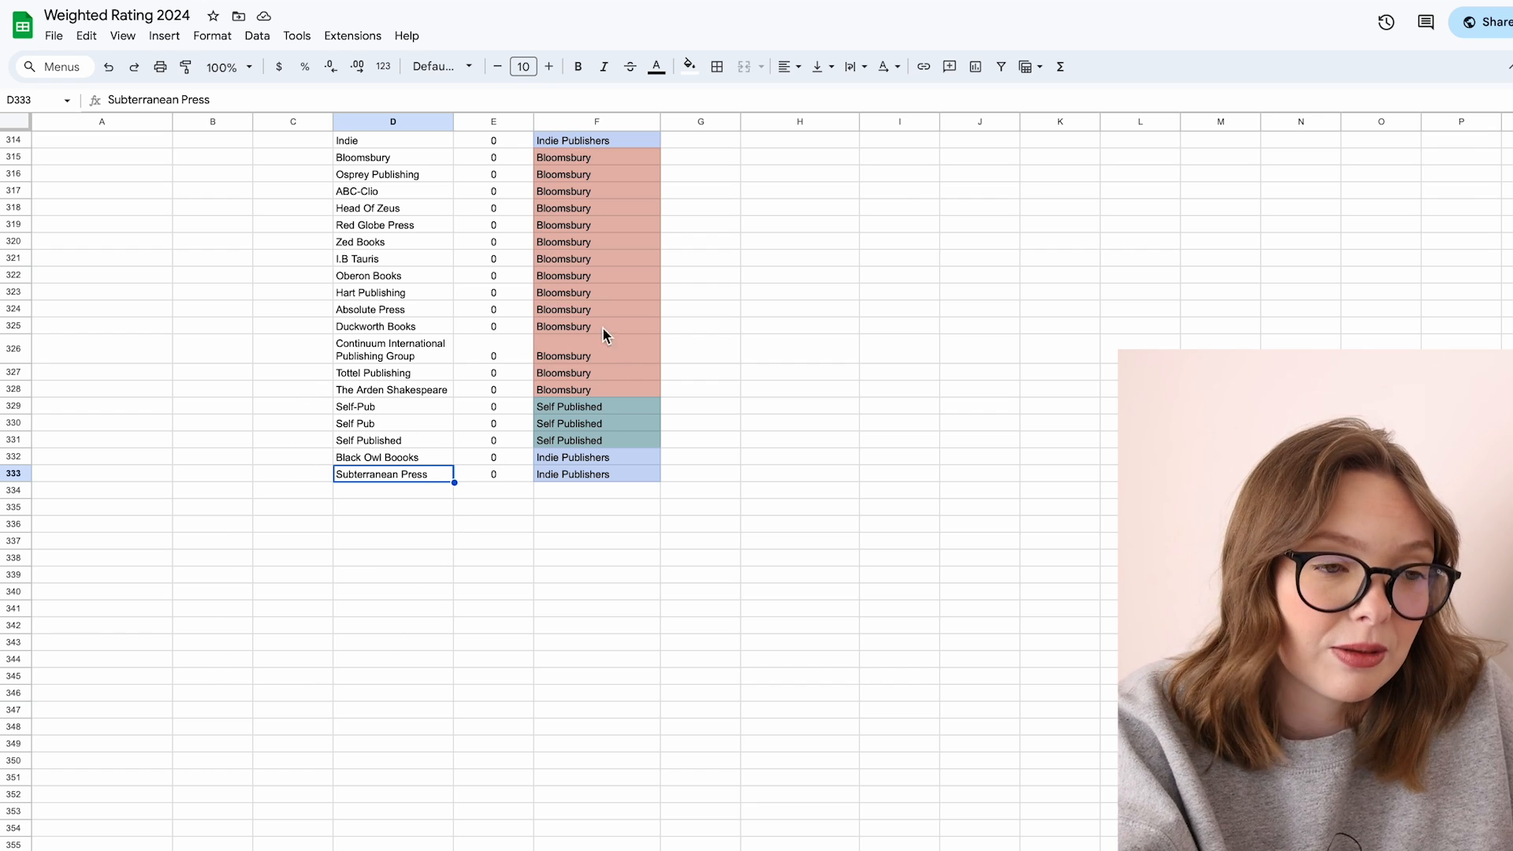
scroll(614, 386, up, 1)
click(489, 492)
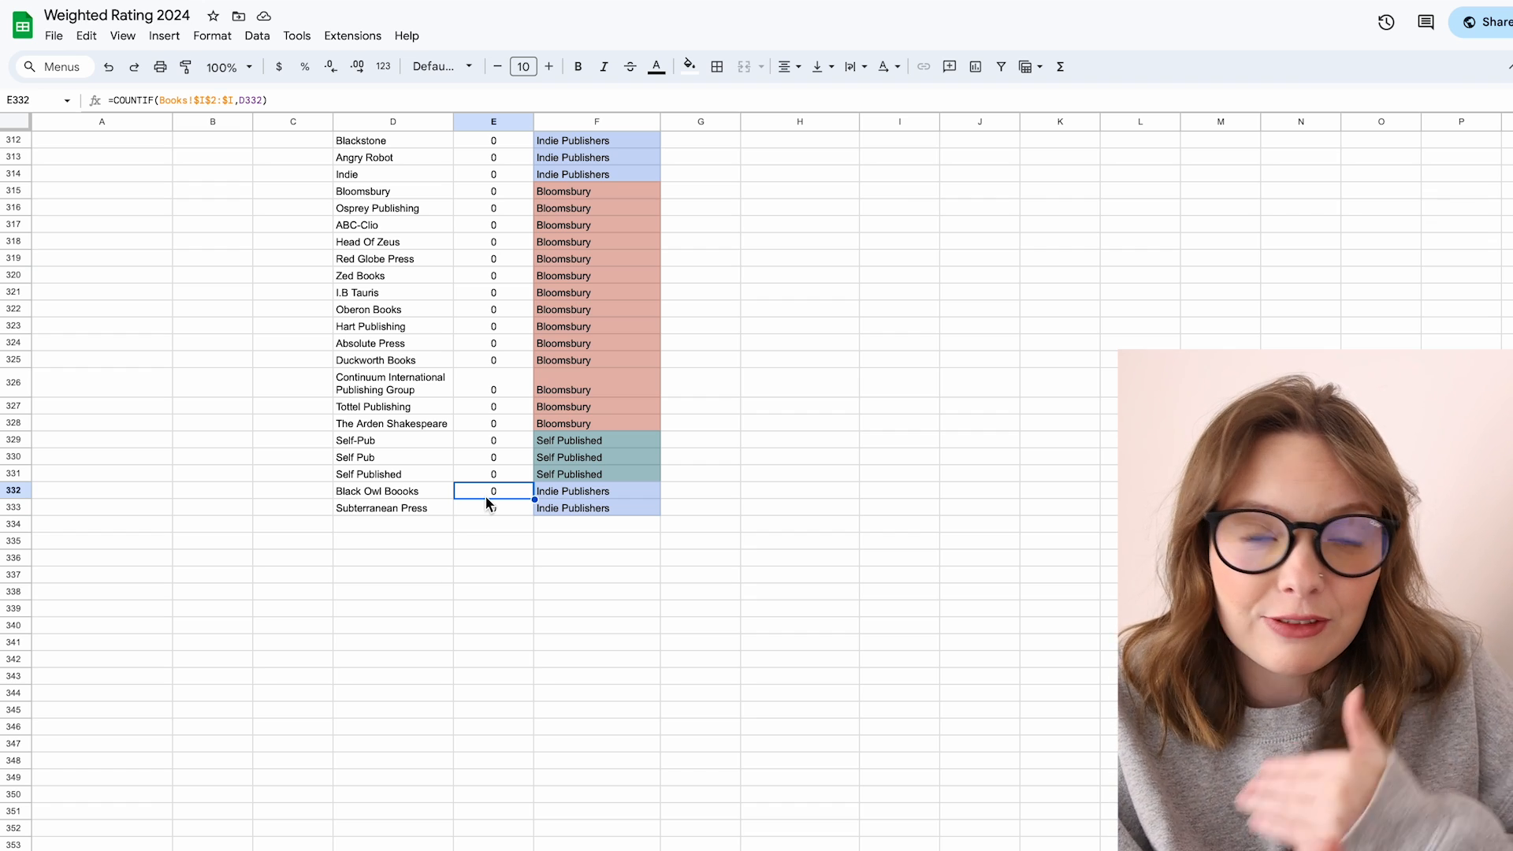
click(395, 513)
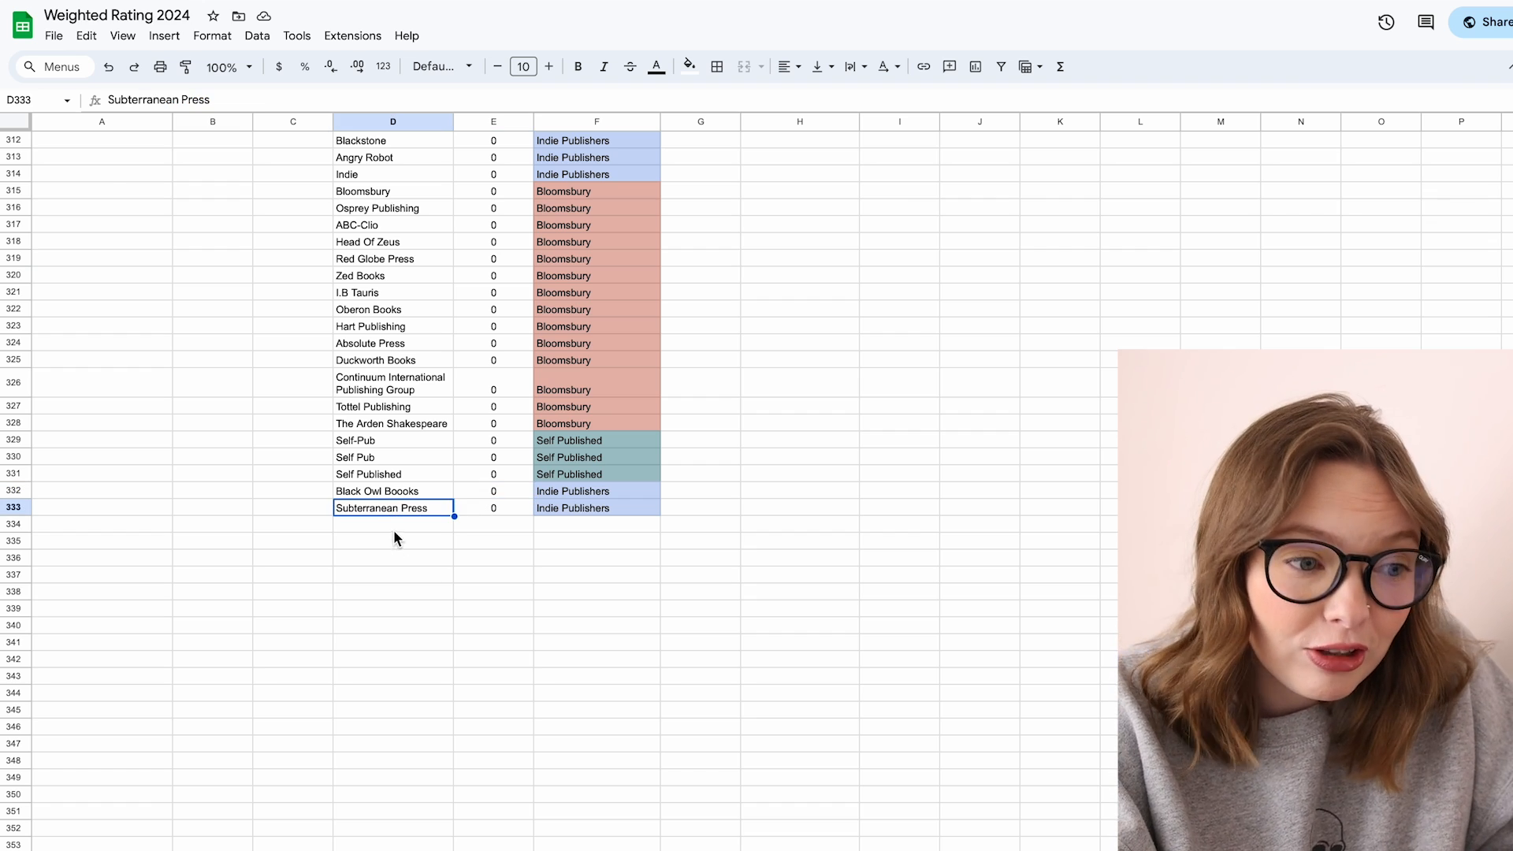
click(385, 534)
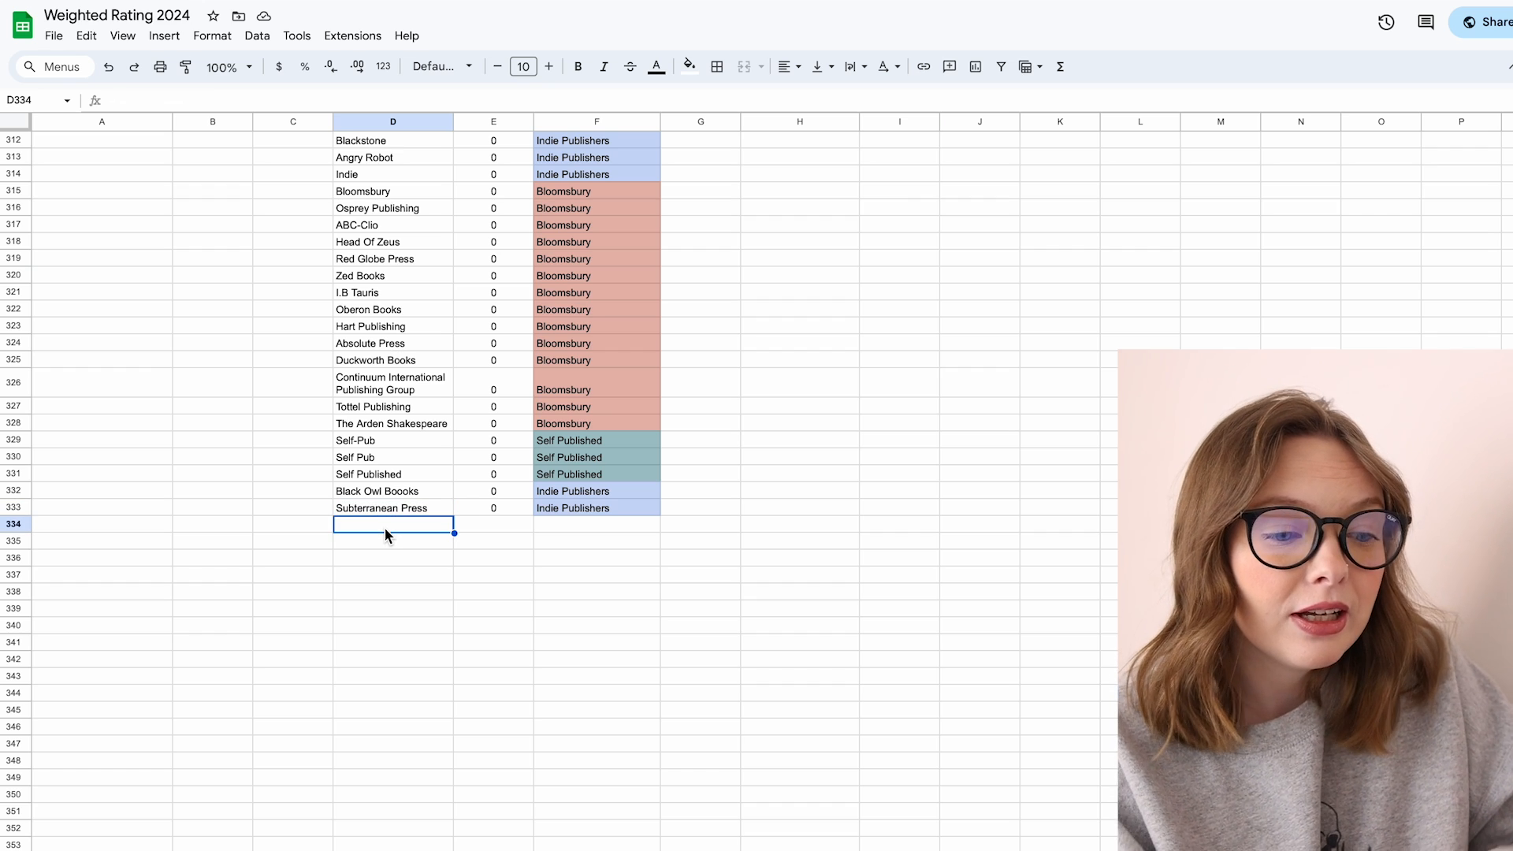
text(Test)
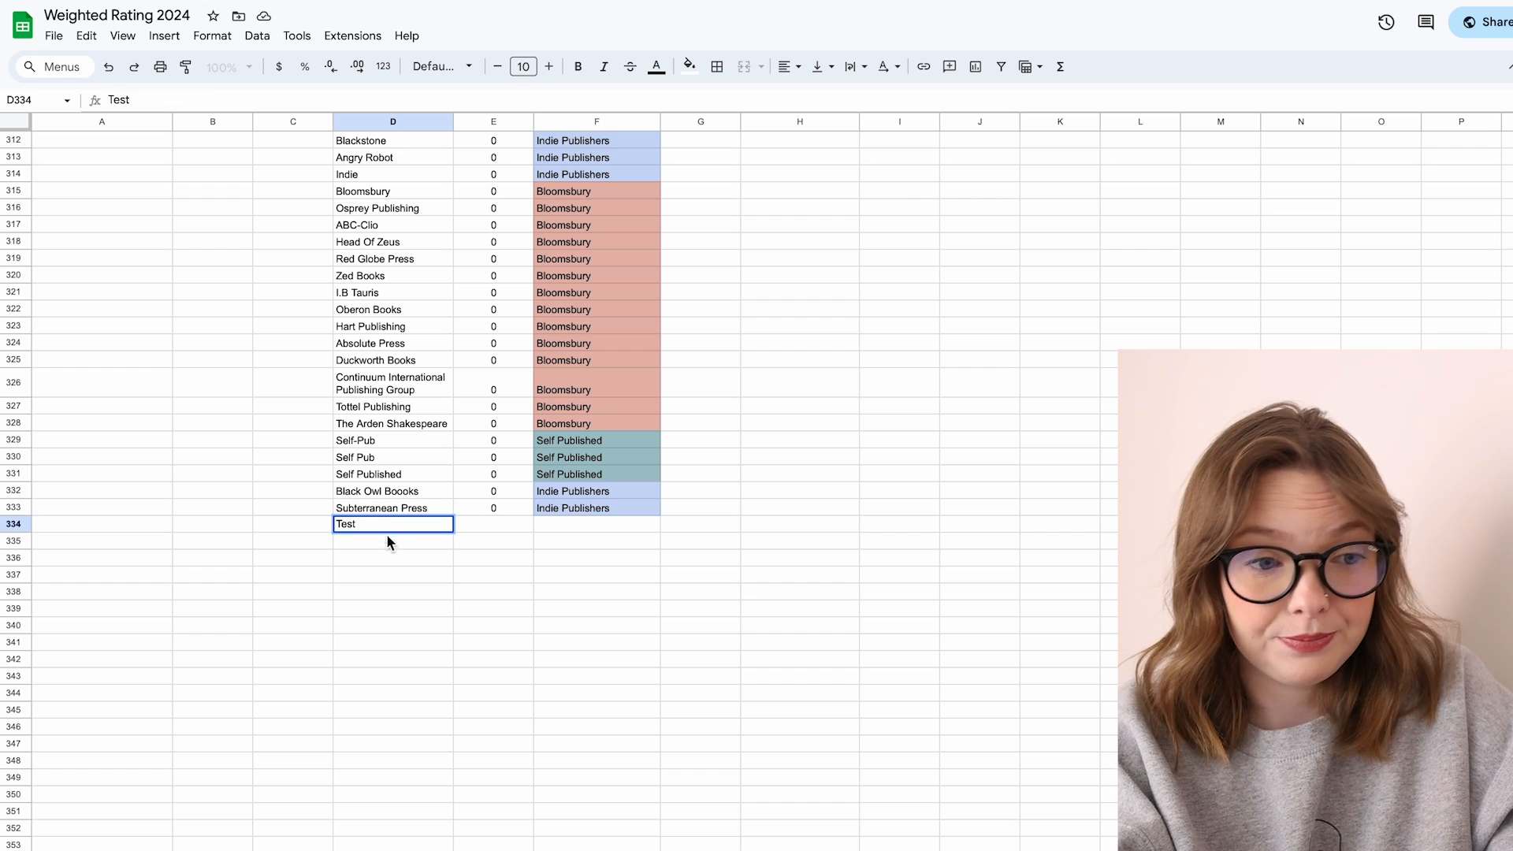
key(Down)
key(Down)
key(Down)
click(593, 527)
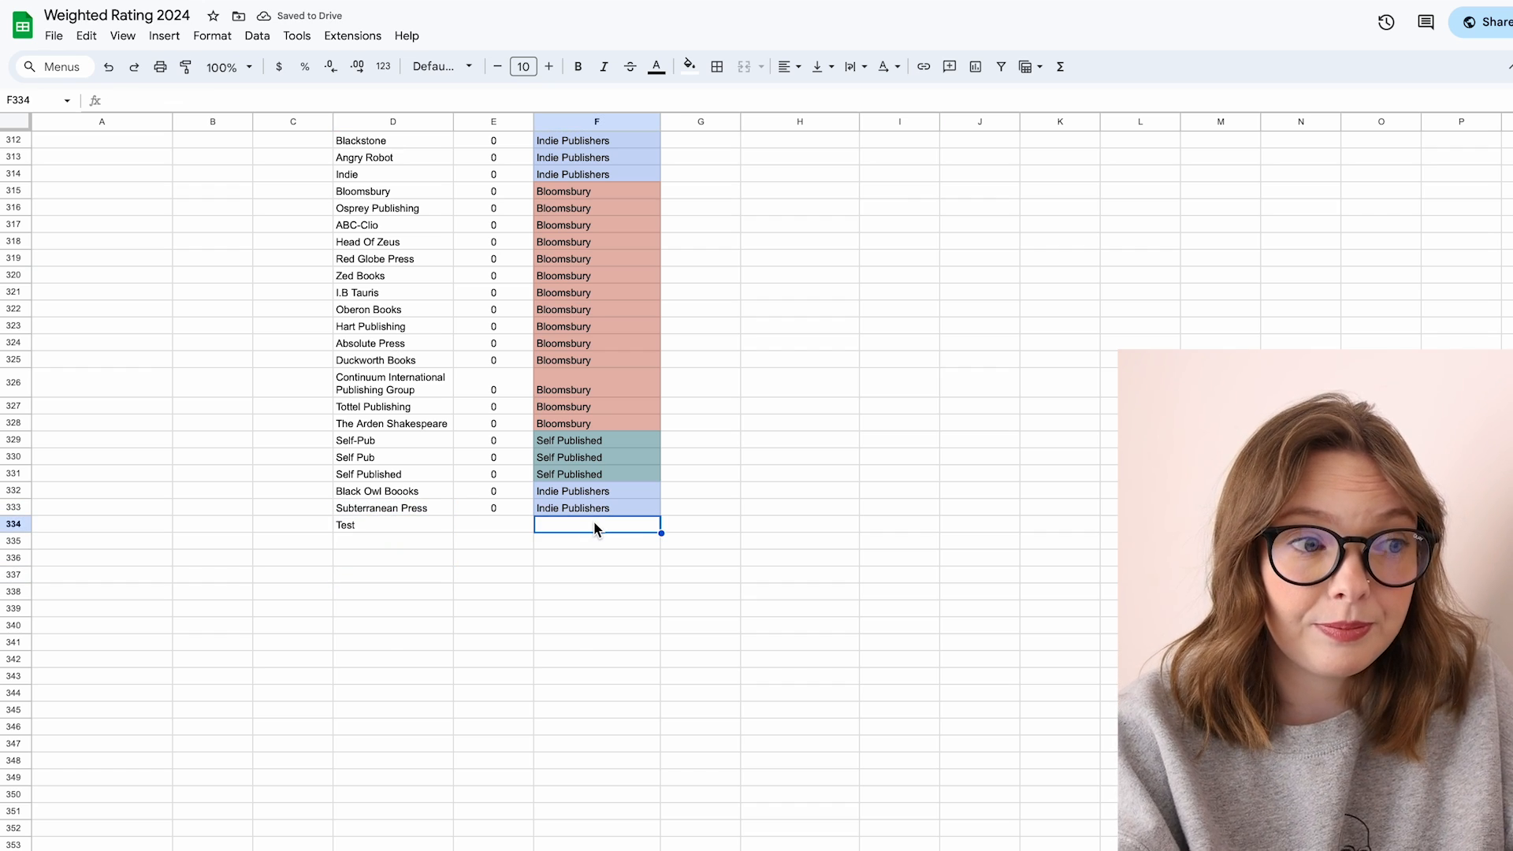
Step: Assign Bloomsbury as the Test publisher's parent by copying an existing parent cell
click(596, 471)
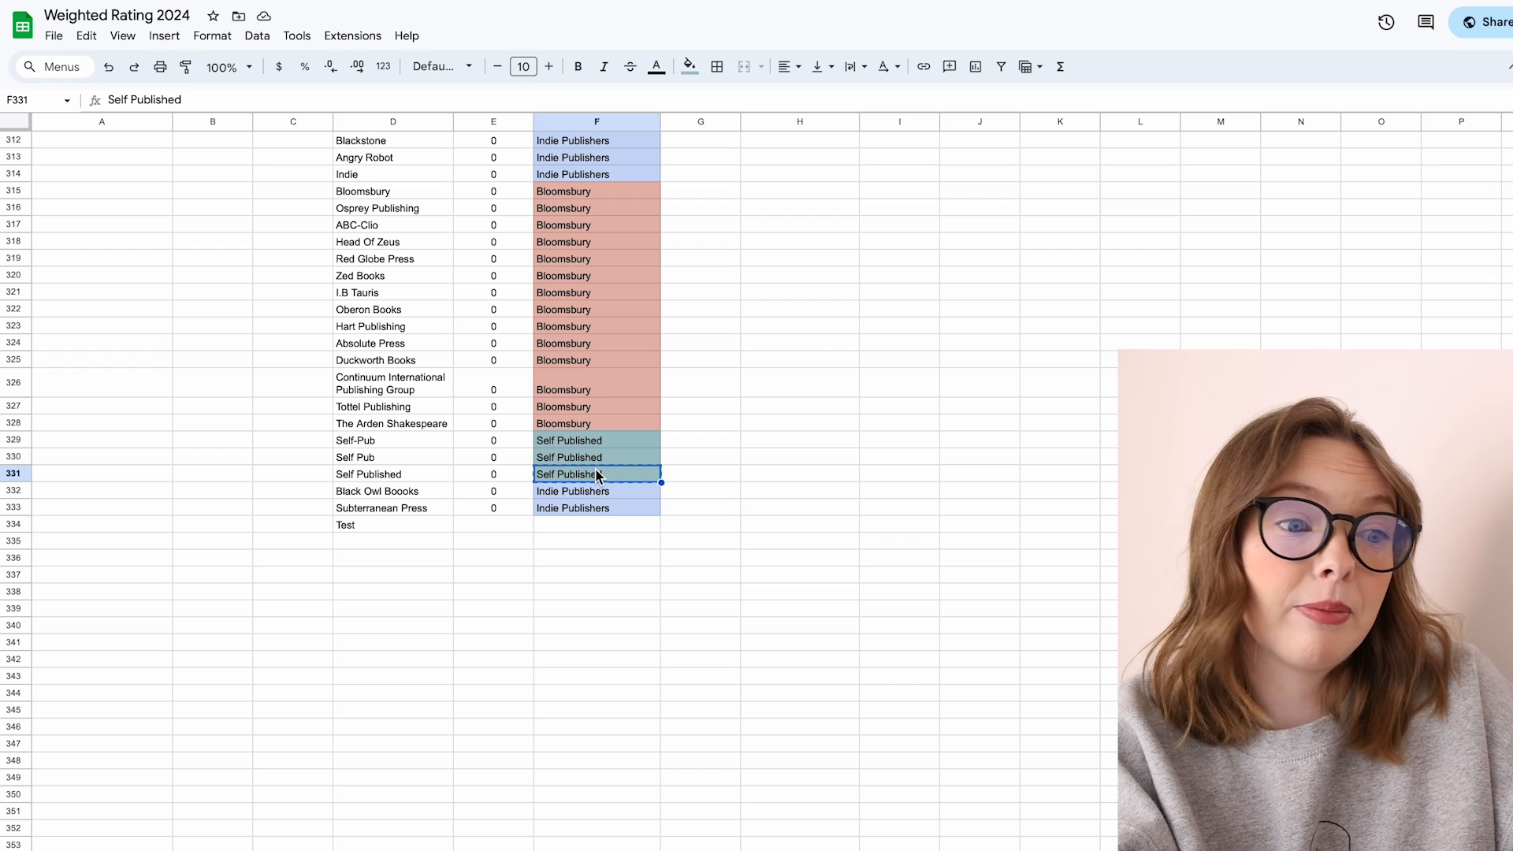
key(ctrl+c)
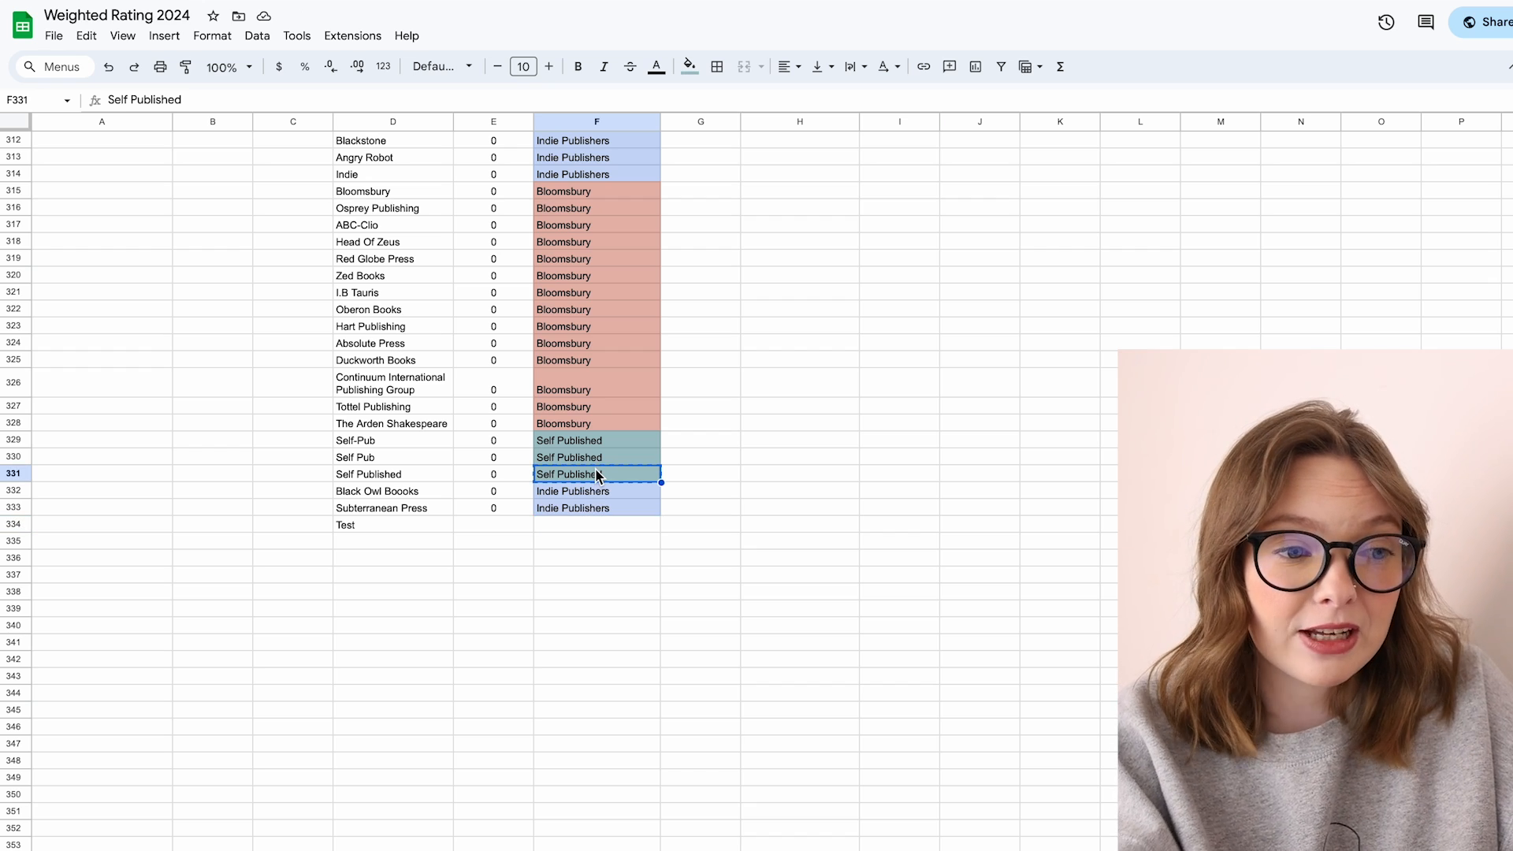
click(585, 420)
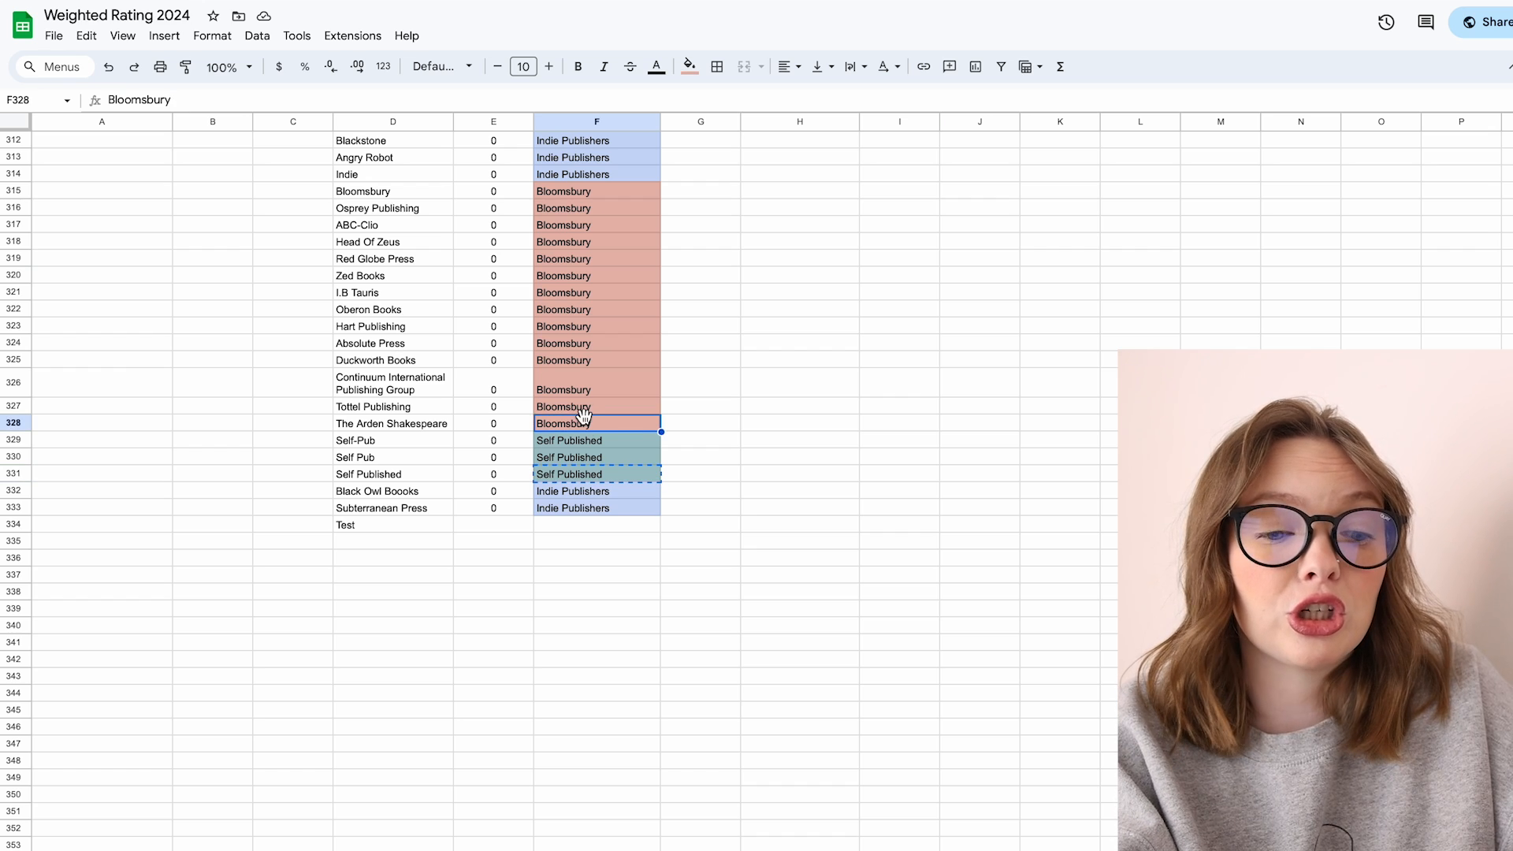
click(572, 518)
key(ctrl+v)
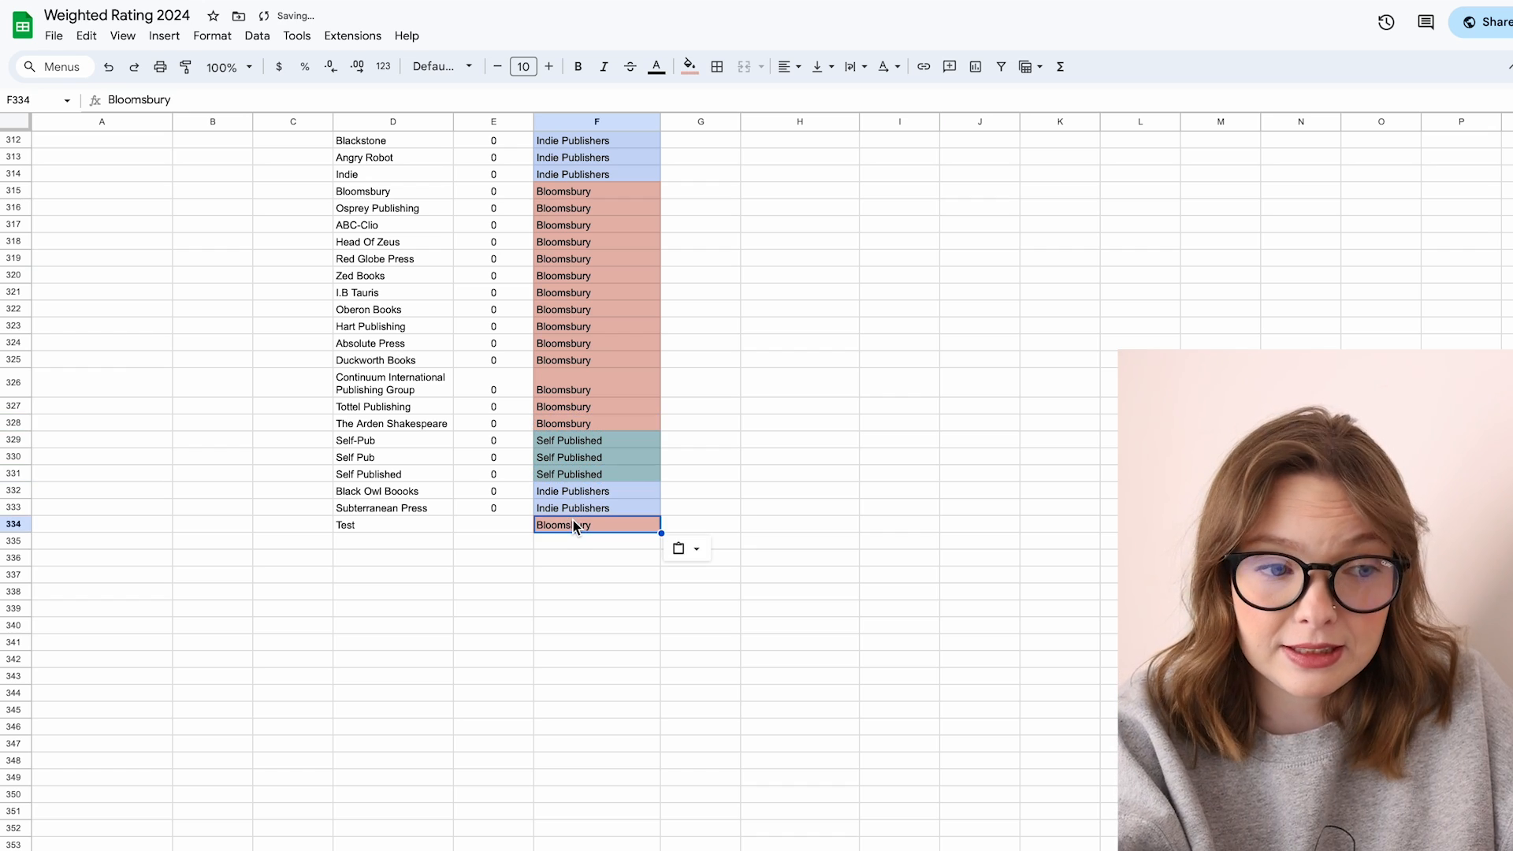
Step: Extend the COUNTIF number formula down to the Test publisher's row
click(509, 494)
click(508, 510)
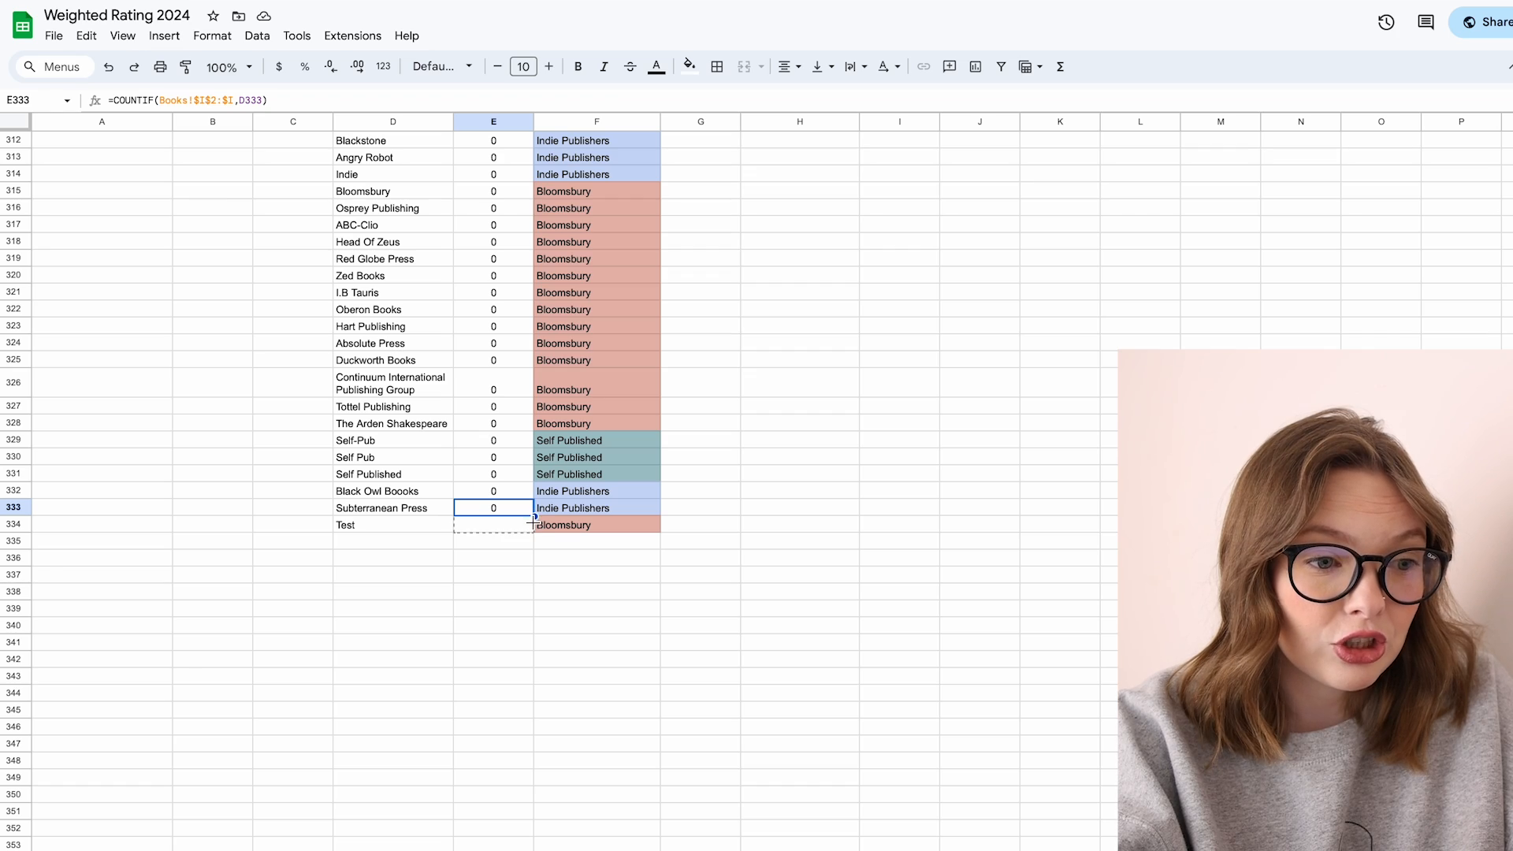
drag(593, 556, 552, 588)
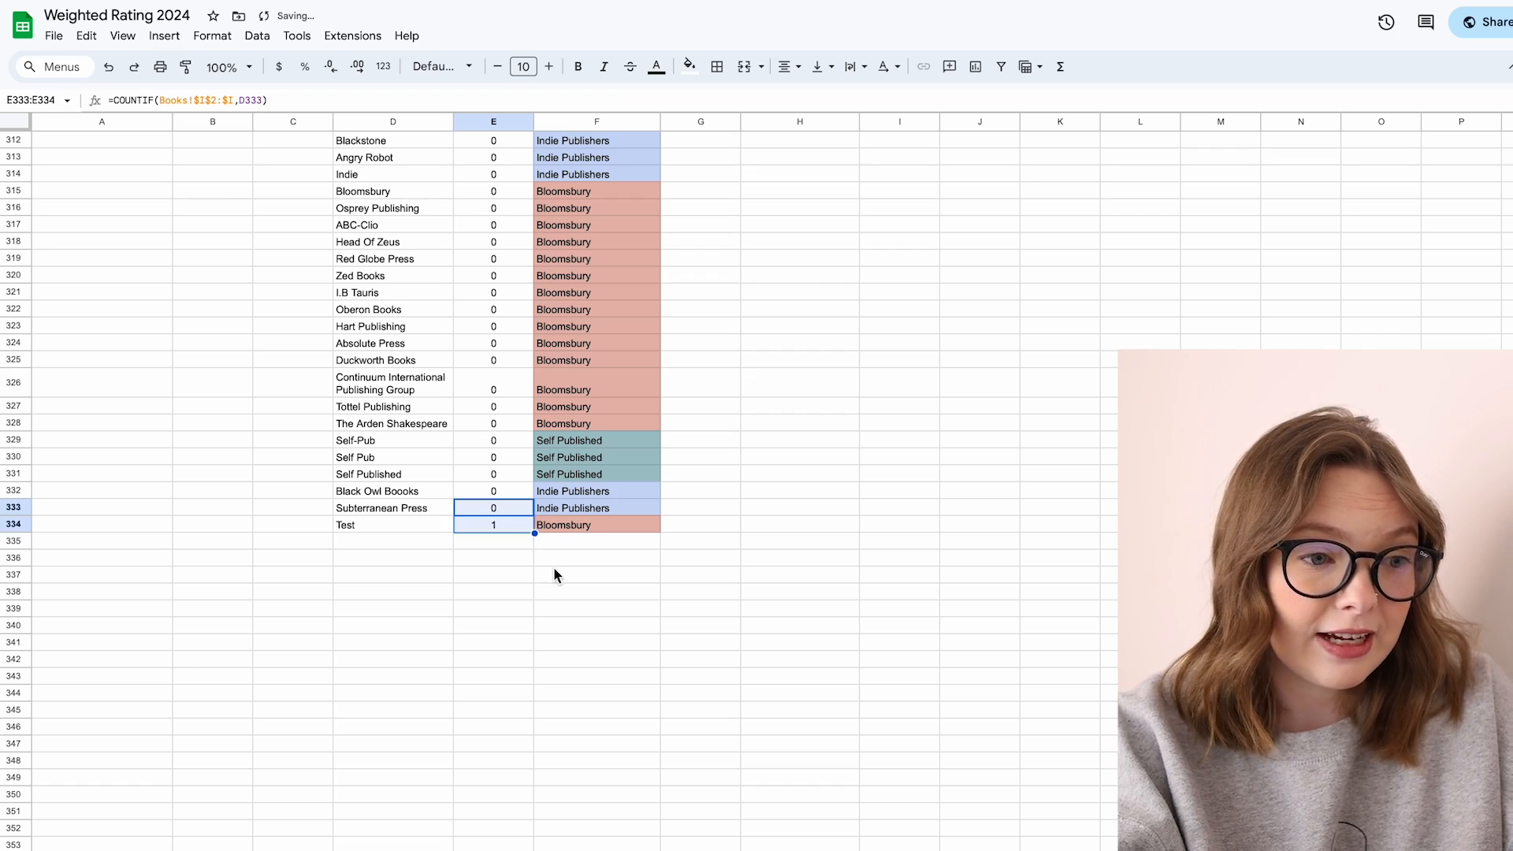
click(503, 580)
click(429, 528)
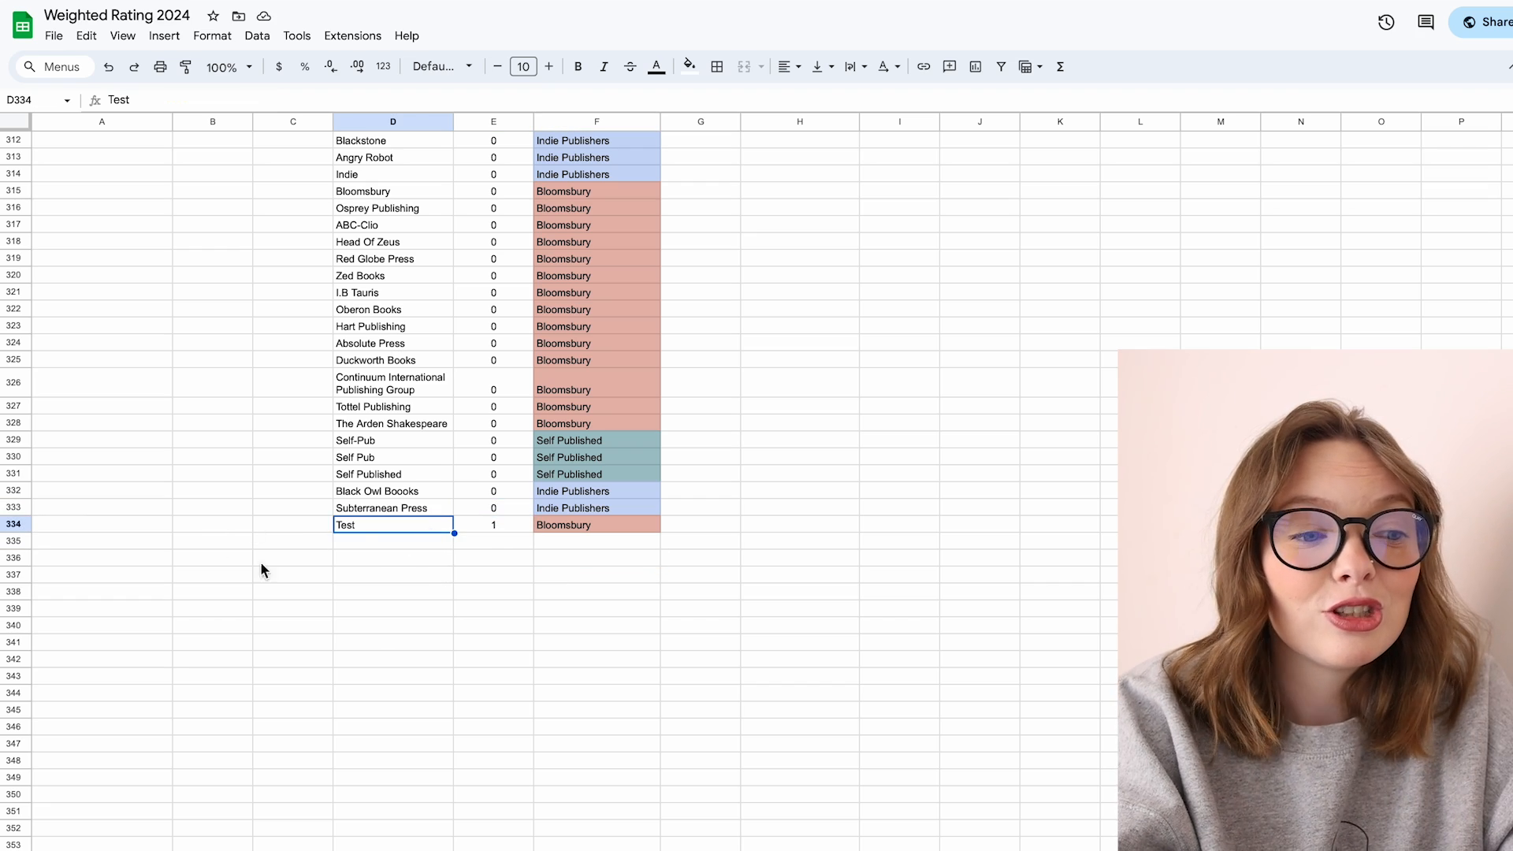
click(496, 530)
click(563, 527)
Step: Check the Bloomsbury total in the parent publishers table
scroll(564, 527, up, 20)
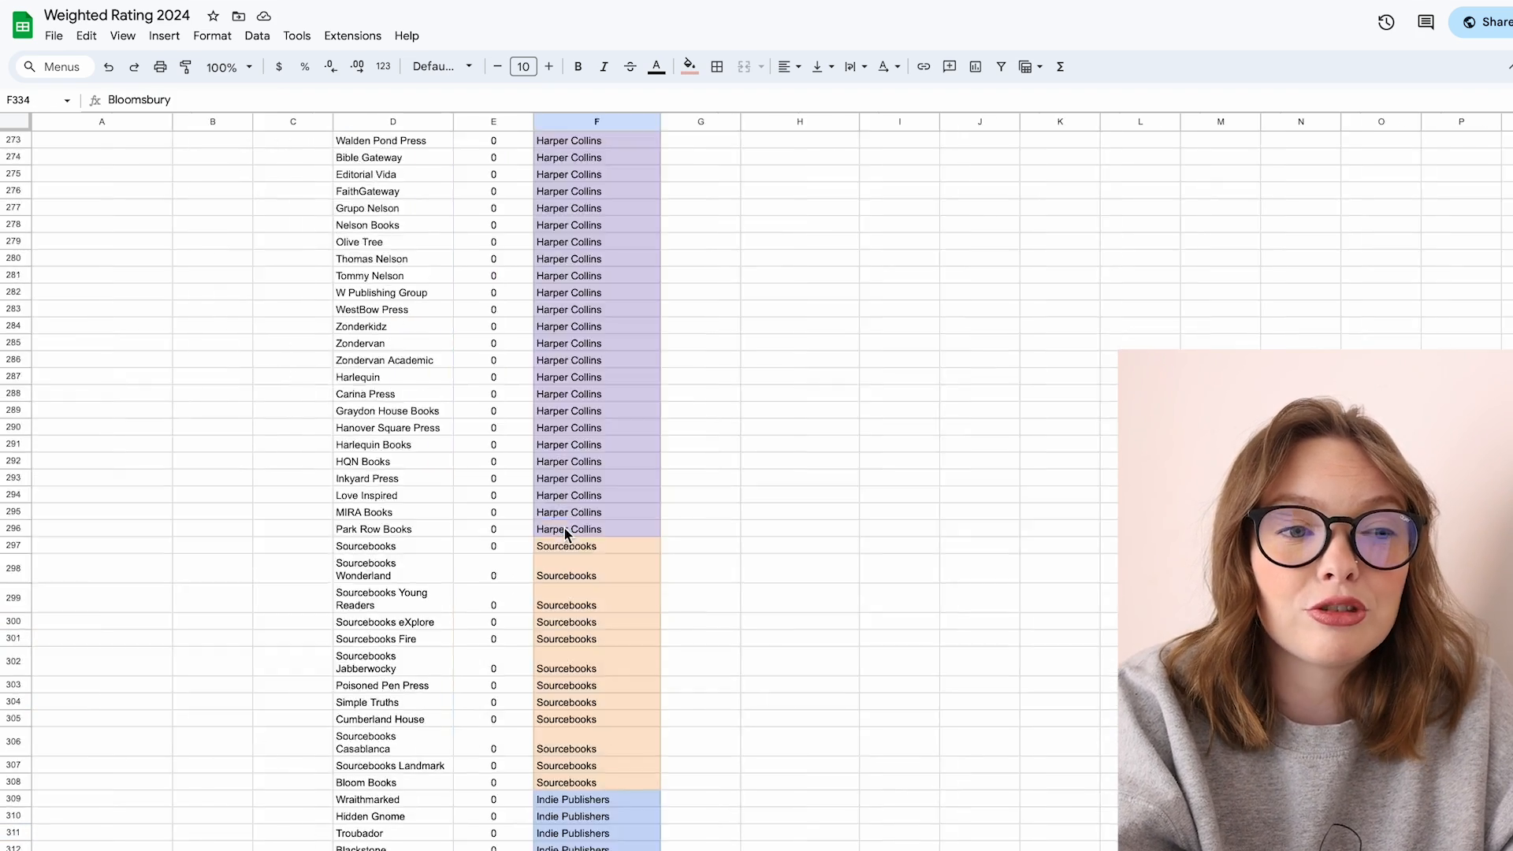
scroll(564, 526, up, 20)
click(920, 298)
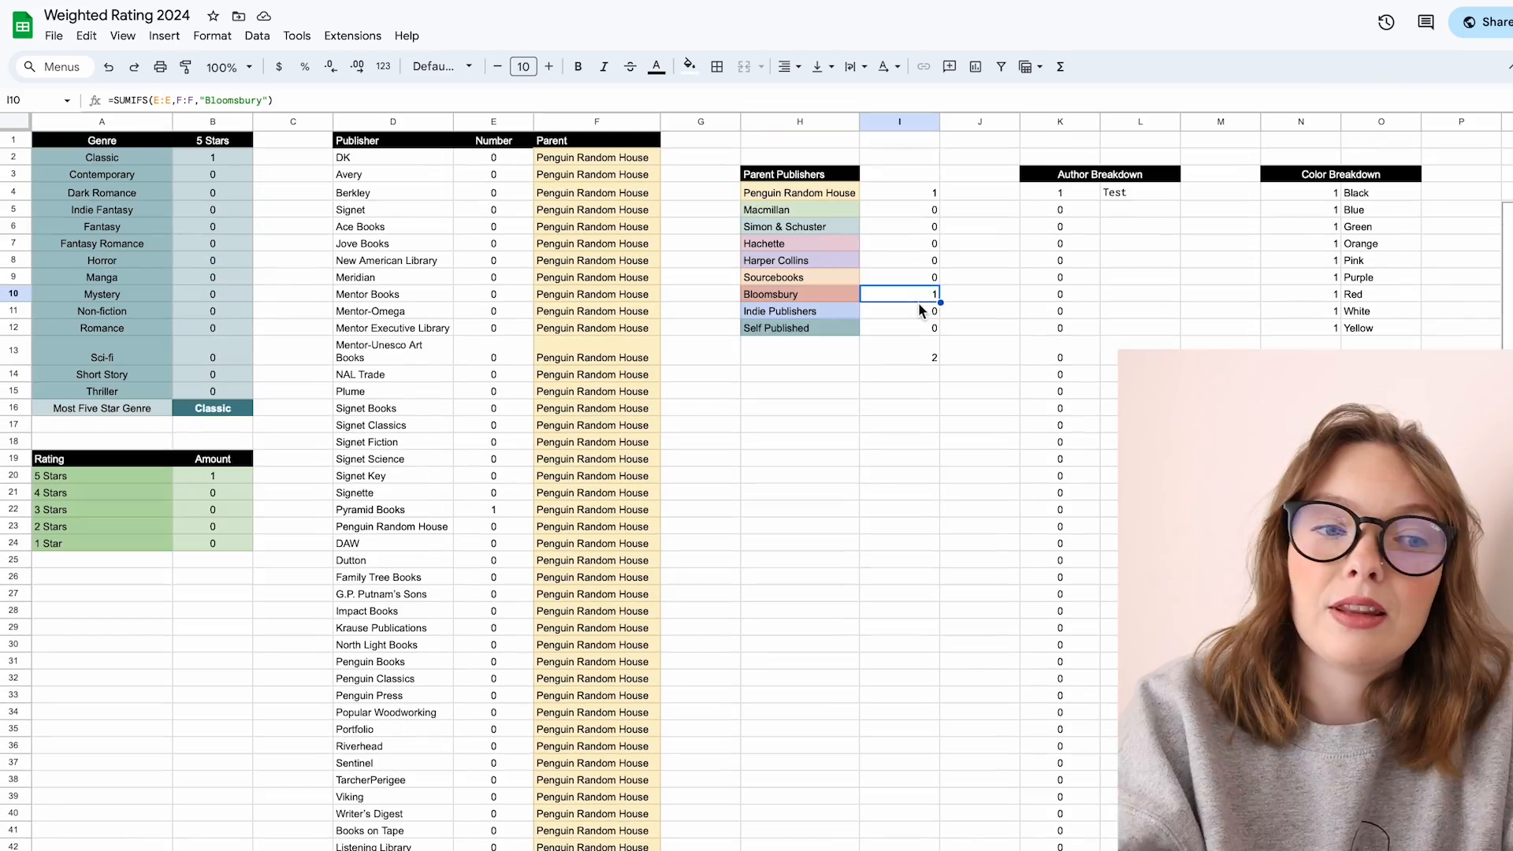
Step: Delete the Test publisher's name, number formula and parent from the list
scroll(919, 301, down, 20)
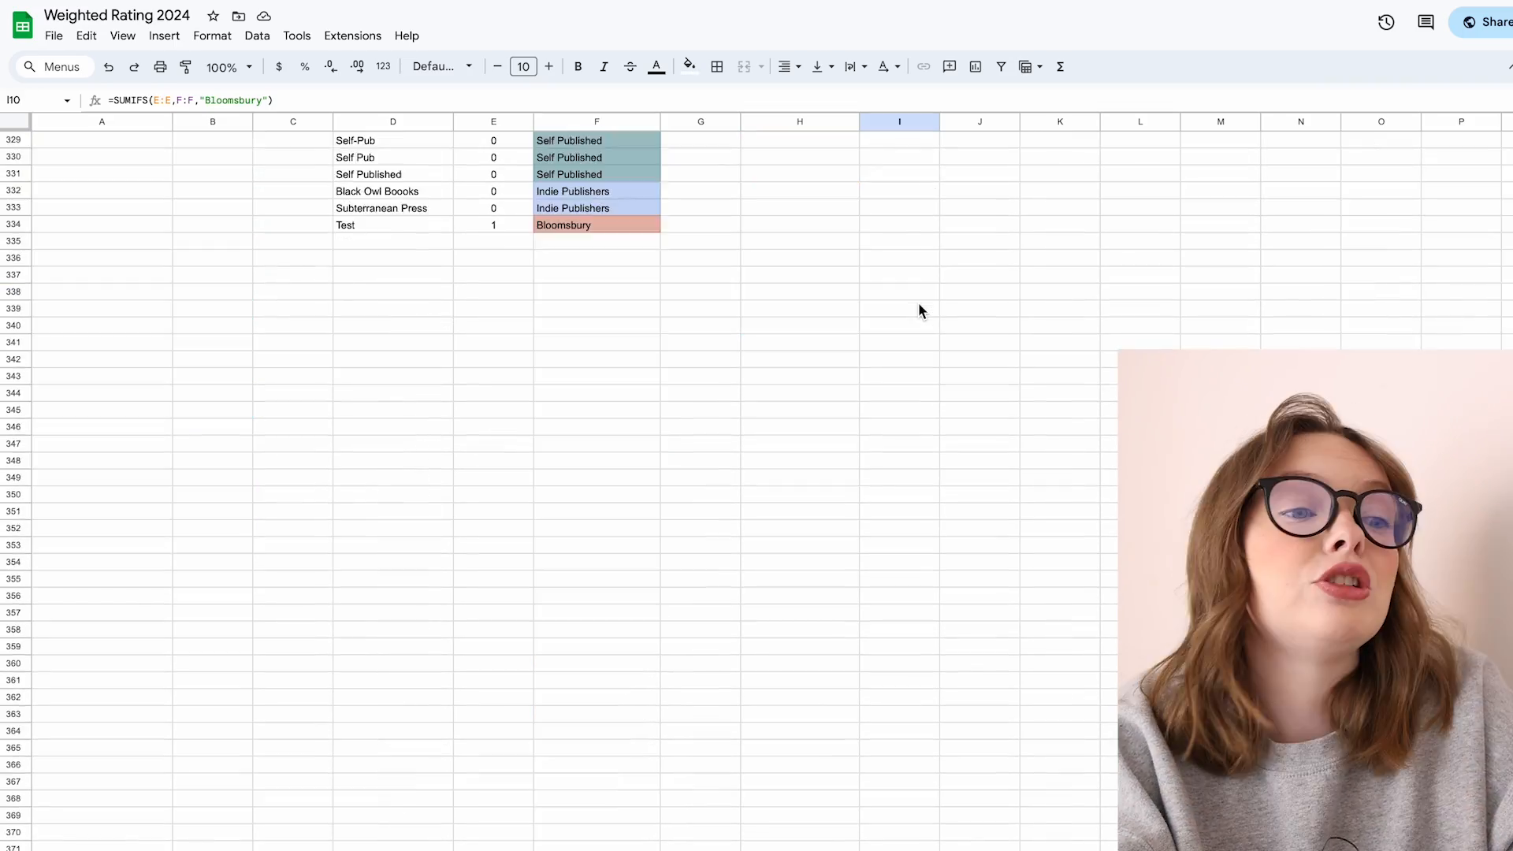
click(519, 347)
key(Delete)
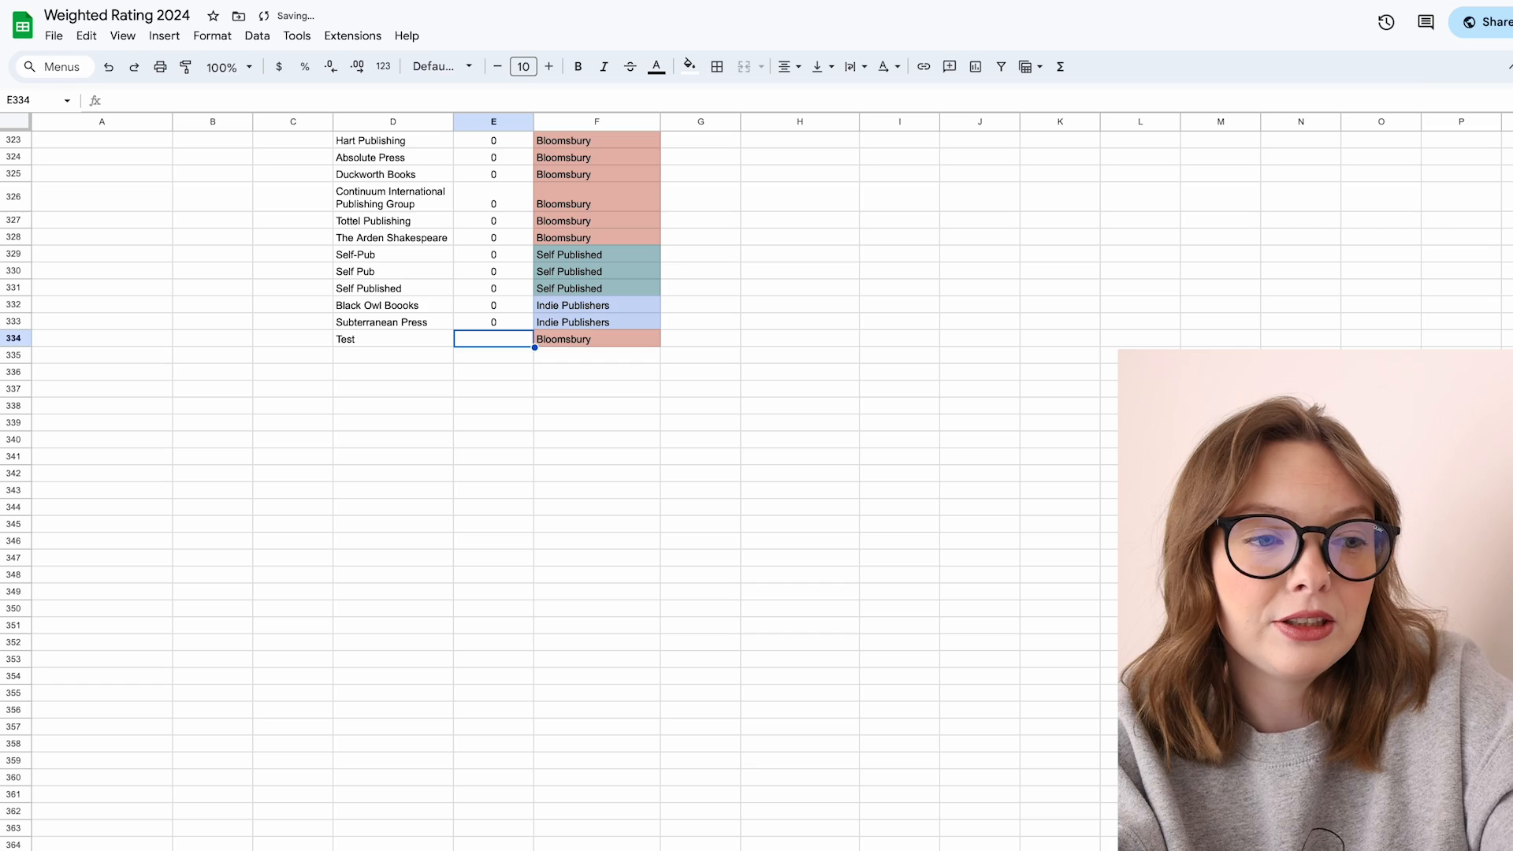
click(583, 345)
key(Delete)
click(406, 342)
key(Delete)
scroll(769, 299, up, 20)
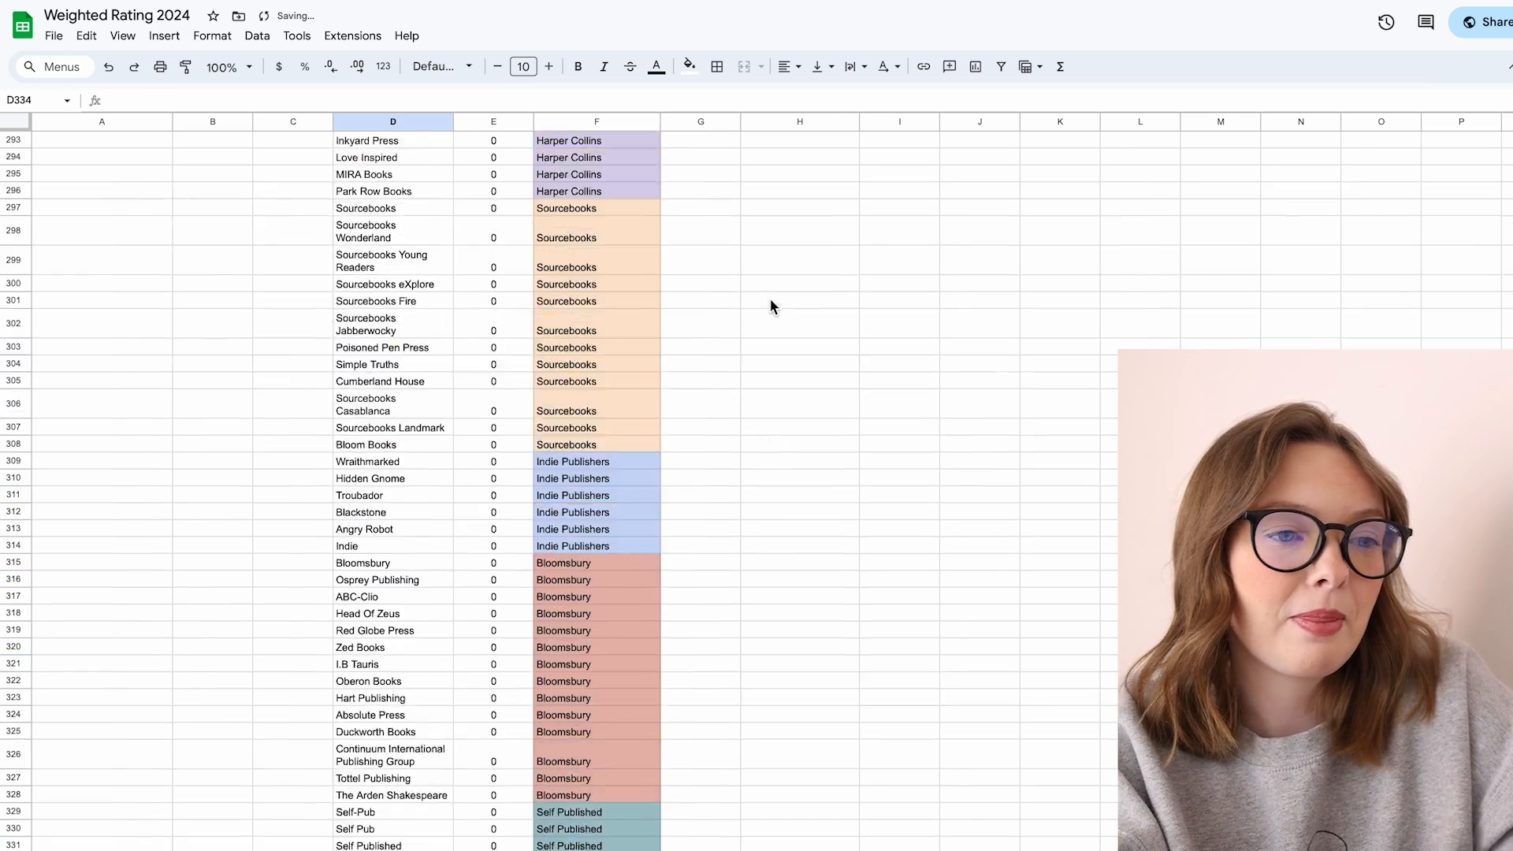
Step: Inspect the UNIQUE formula that lists authors in the author breakdown
scroll(758, 203, right, 4)
scroll(760, 208, left, 4)
scroll(760, 209, right, 4)
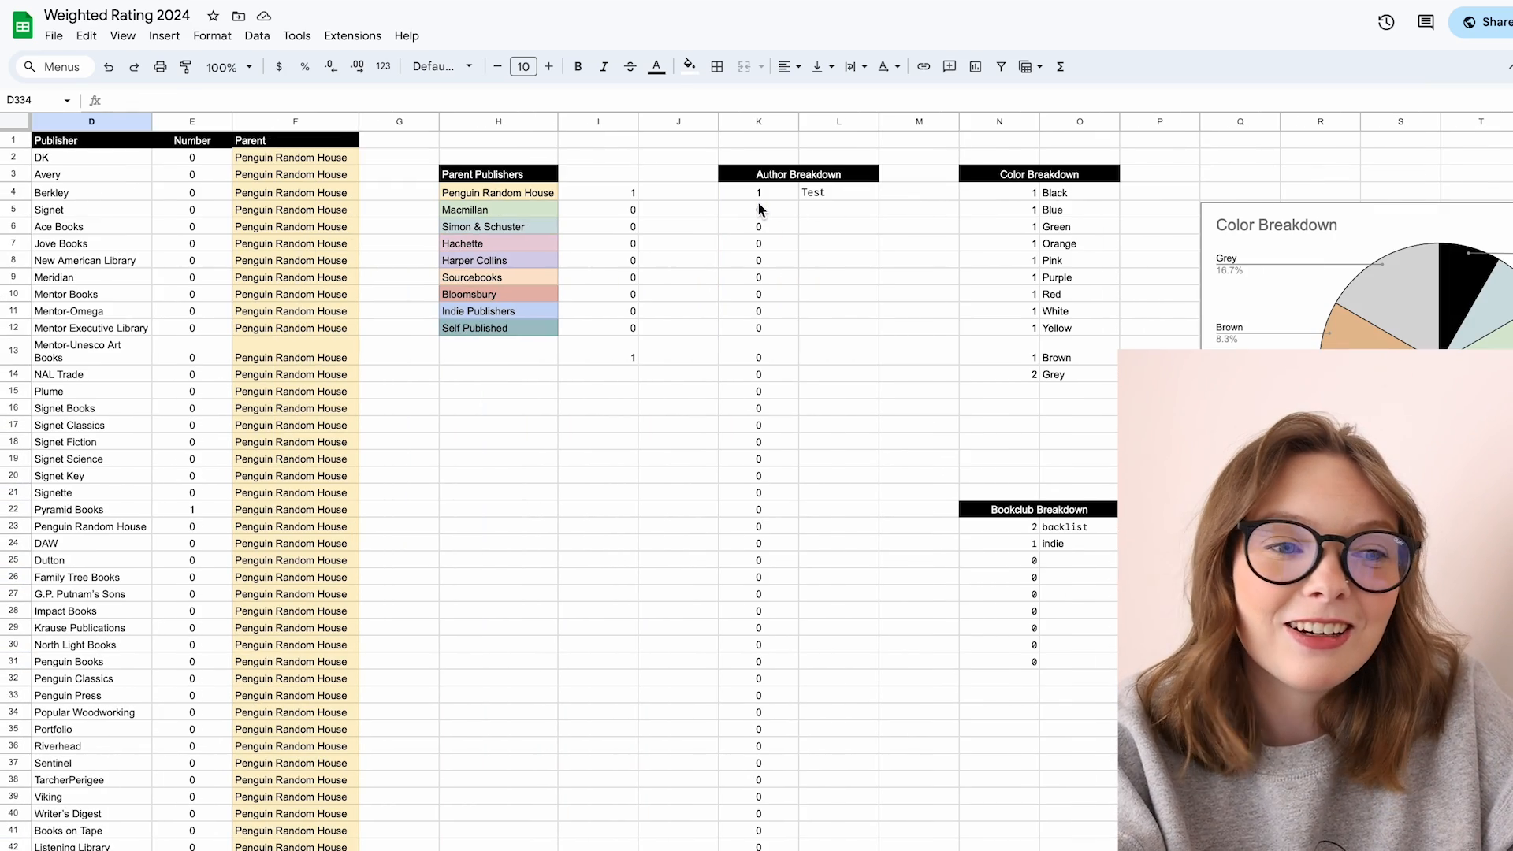
click(807, 193)
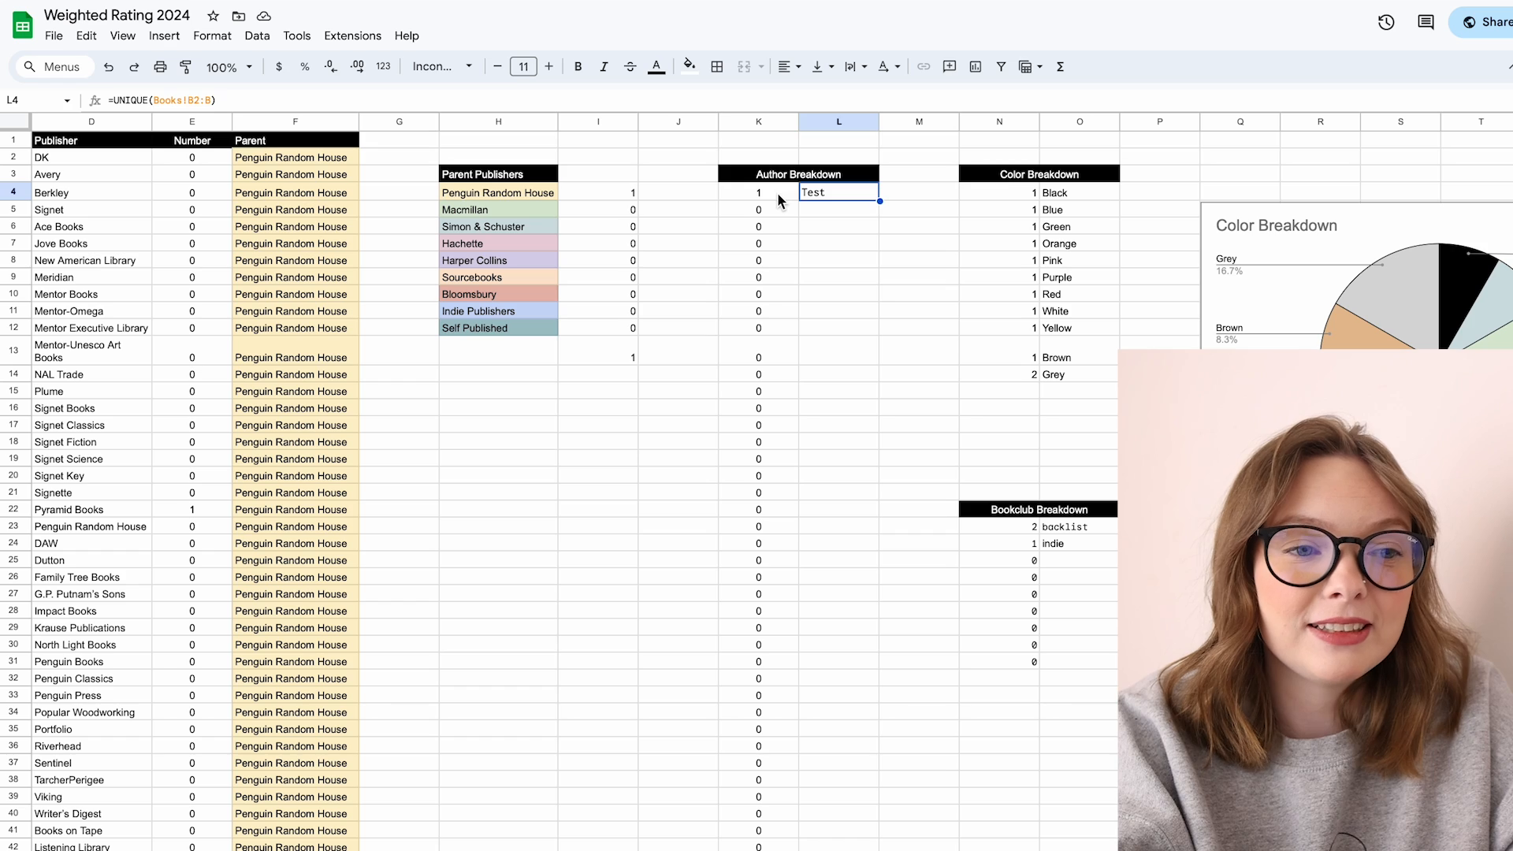
click(778, 194)
click(831, 193)
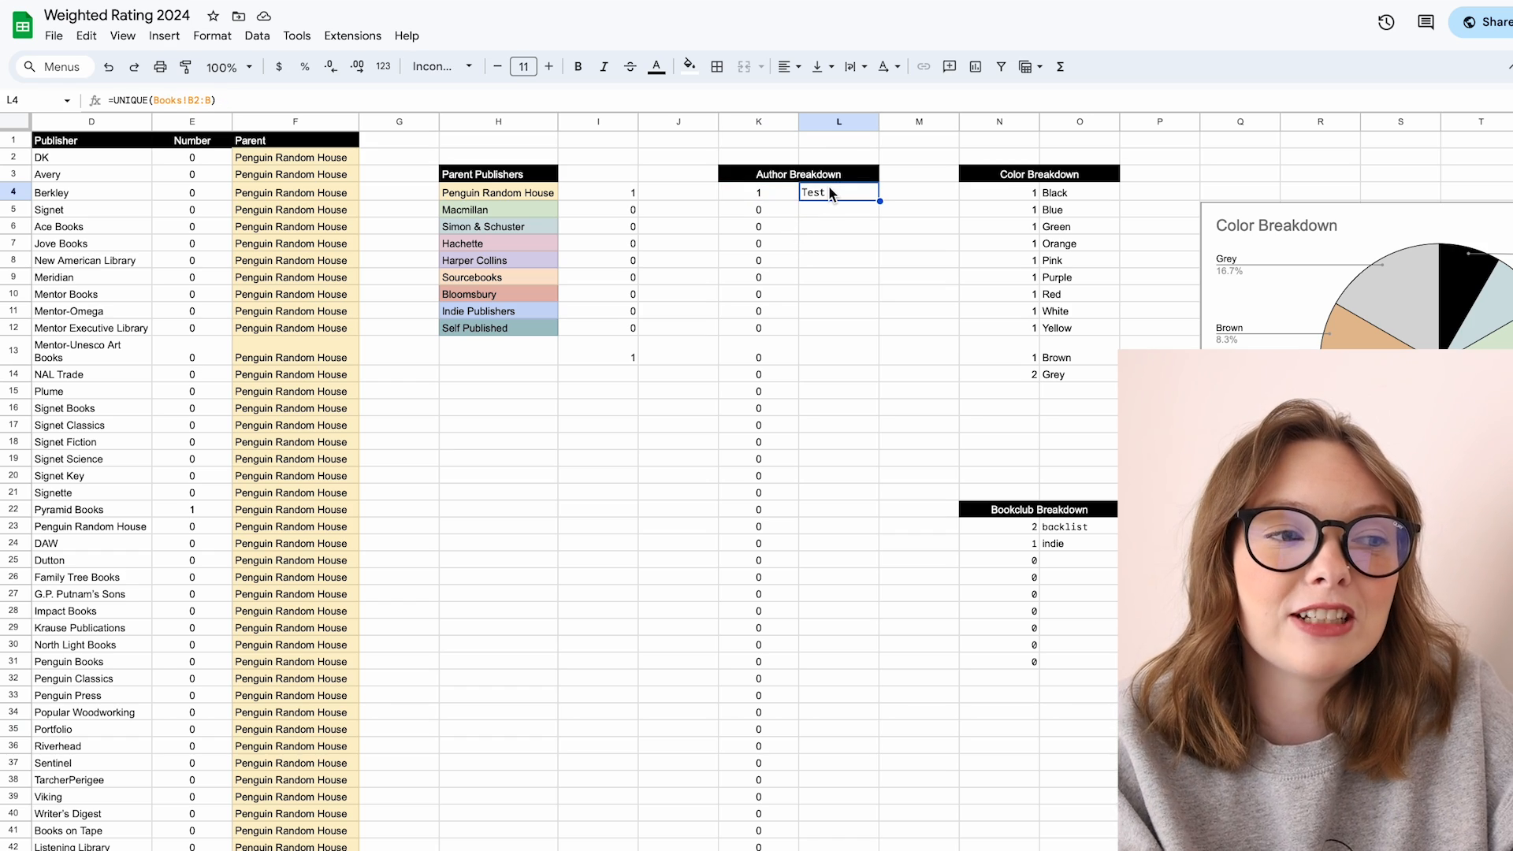
click(830, 227)
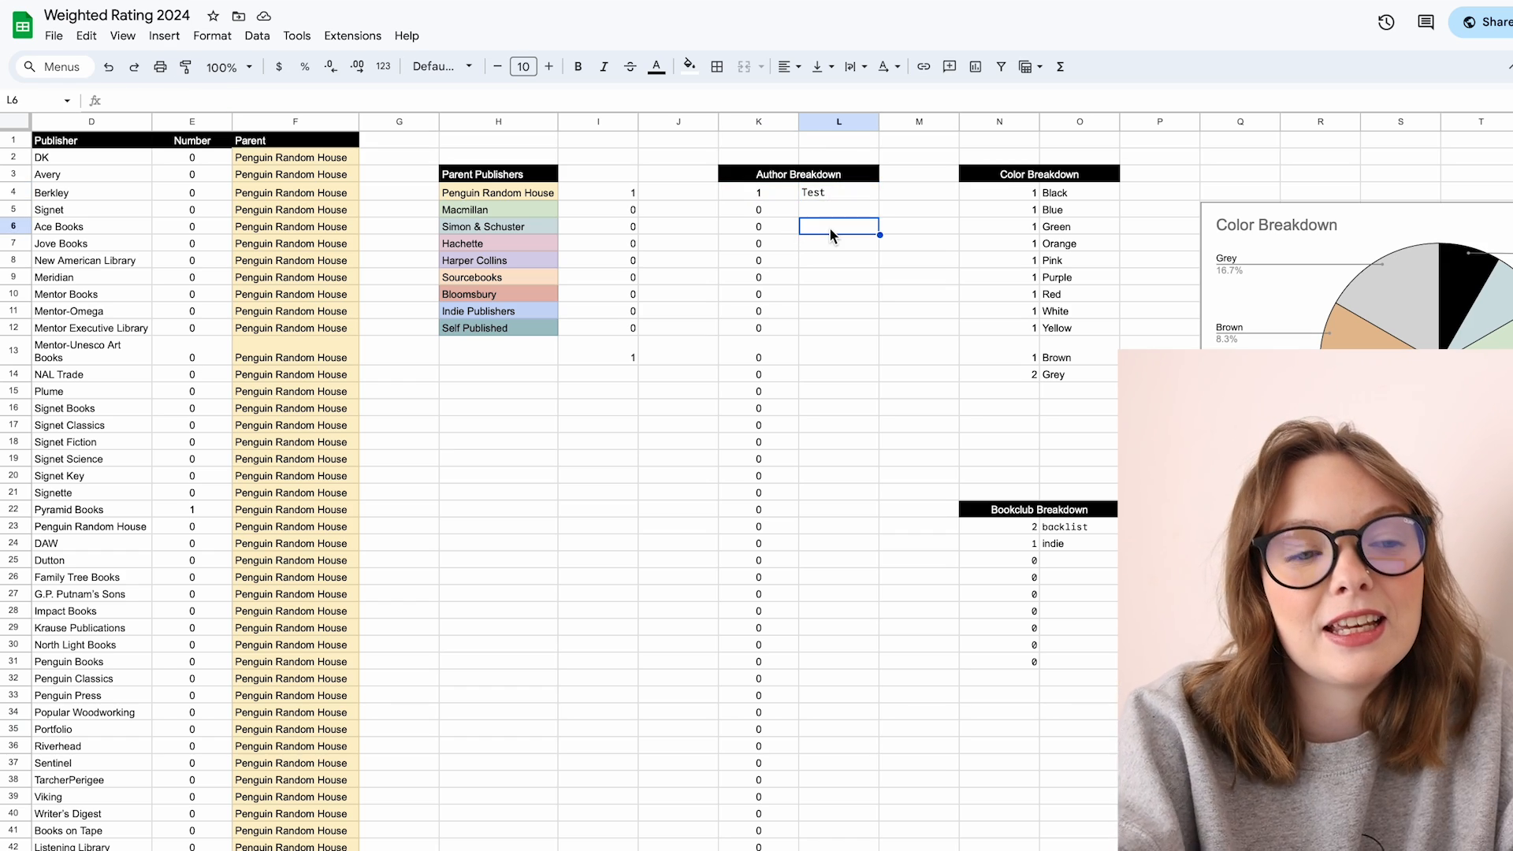
Step: Step through the COUNTIF formulas counting each author in the author breakdown
scroll(829, 227, down, 3)
scroll(829, 227, up, 3)
scroll(829, 227, left, 1)
click(923, 193)
click(922, 213)
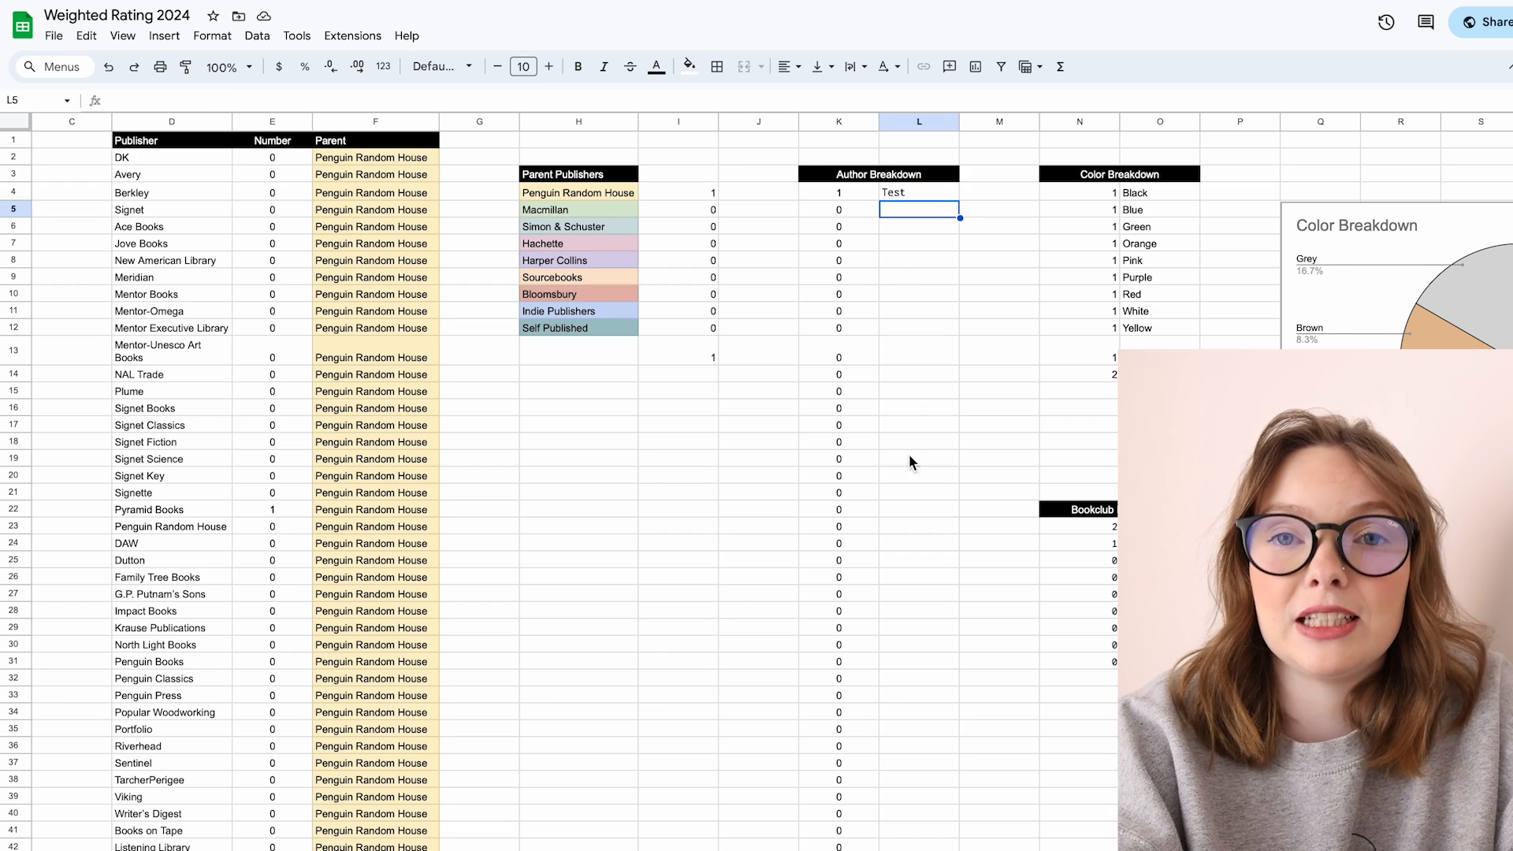
click(849, 206)
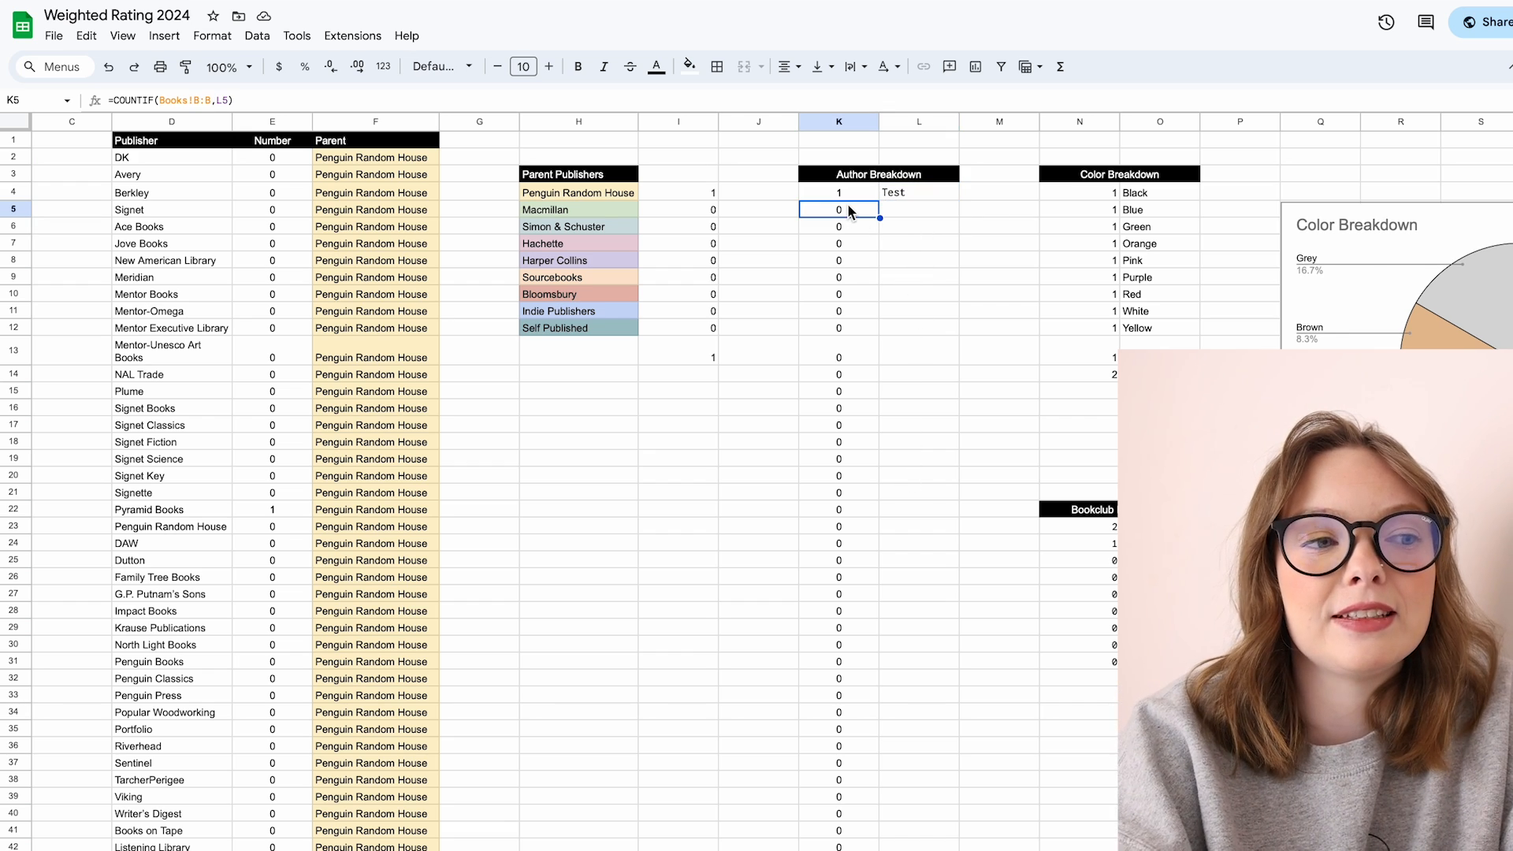
key(Down)
key(Down)
key(Down)
Step: Review the remaining count cells in the author breakdown column
key(Down)
key(Down)
key(Down)
key(Down)
key(Down)
key(Down)
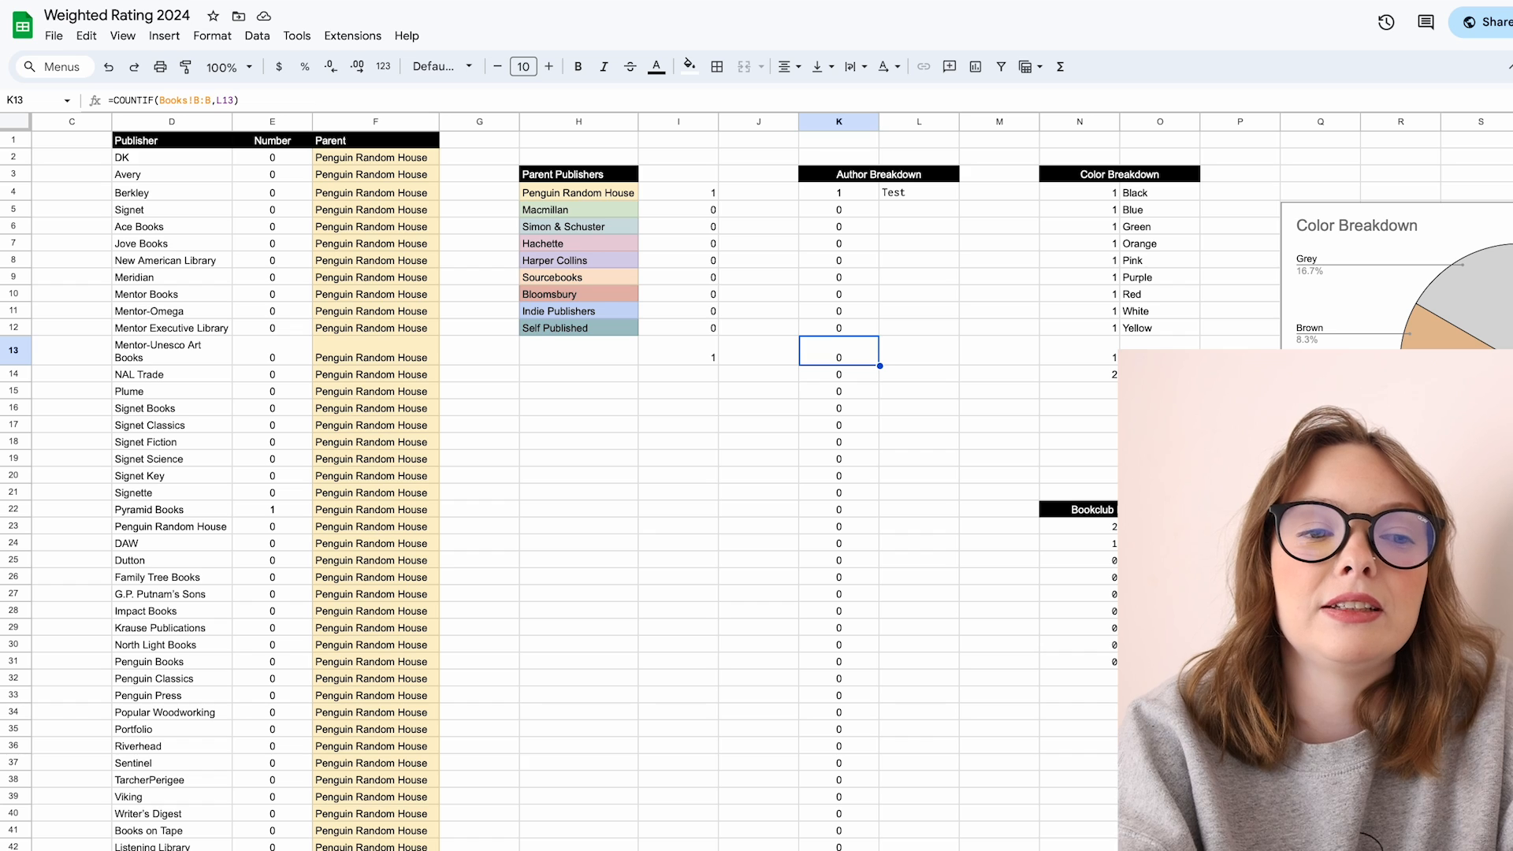
key(Down)
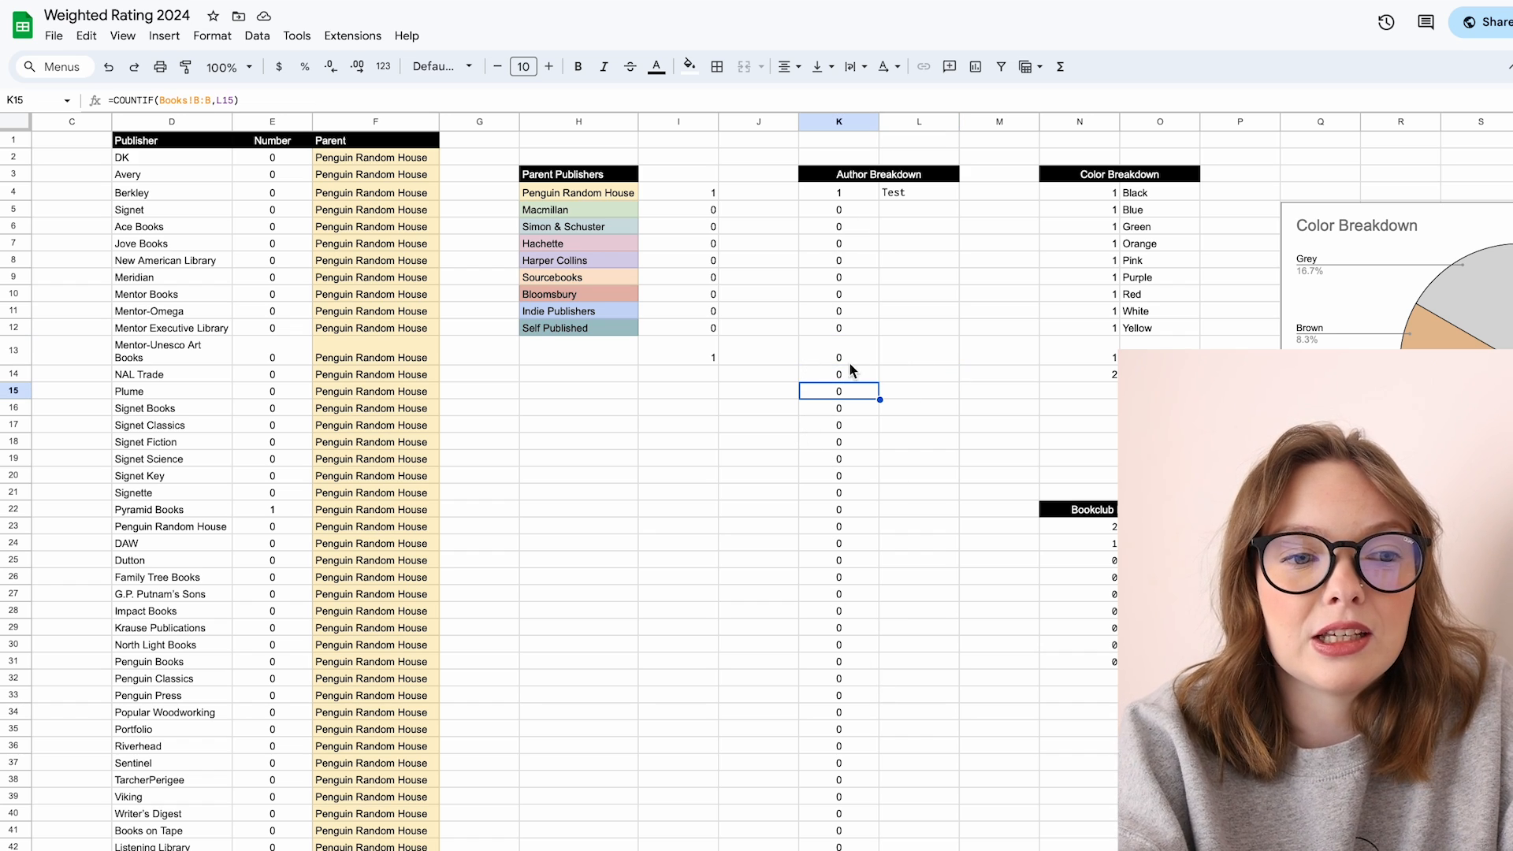
key(Up)
key(Up)
drag(877, 365, 905, 385)
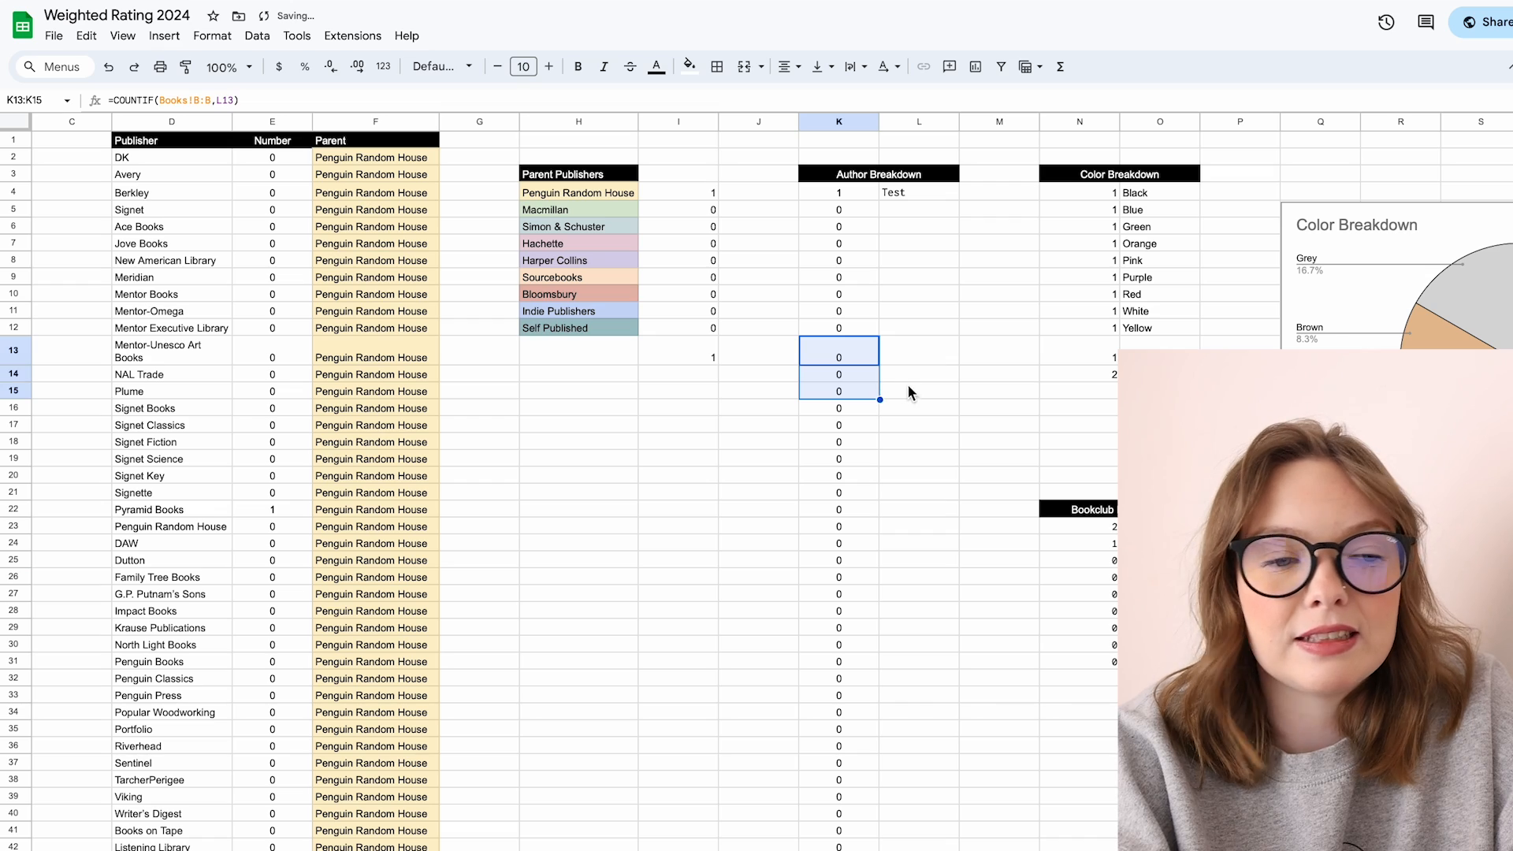
click(912, 392)
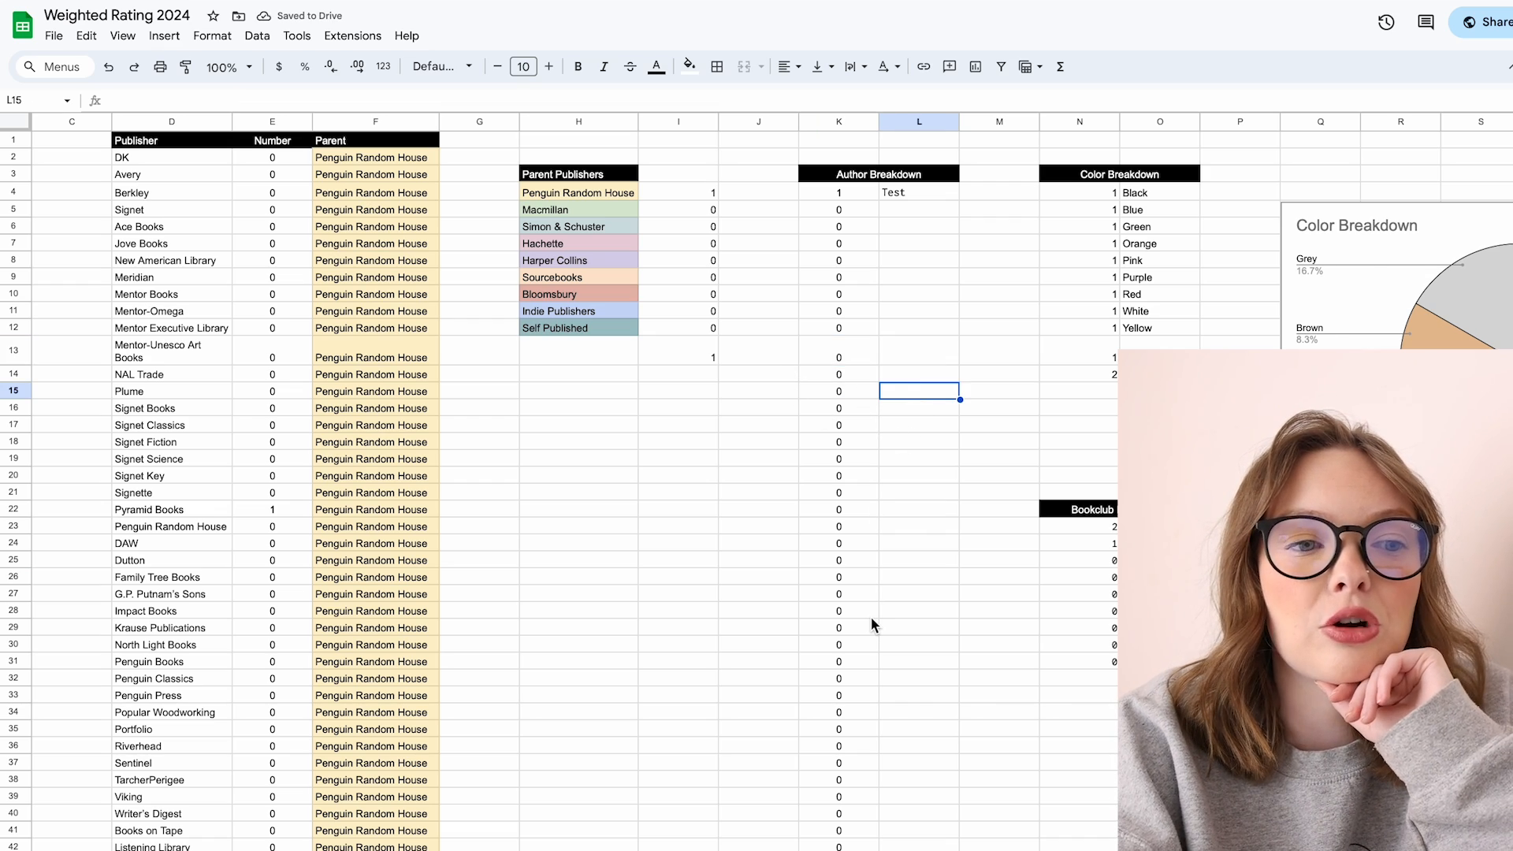
scroll(872, 617, left, 1)
scroll(872, 617, down, 3)
scroll(871, 617, up, 3)
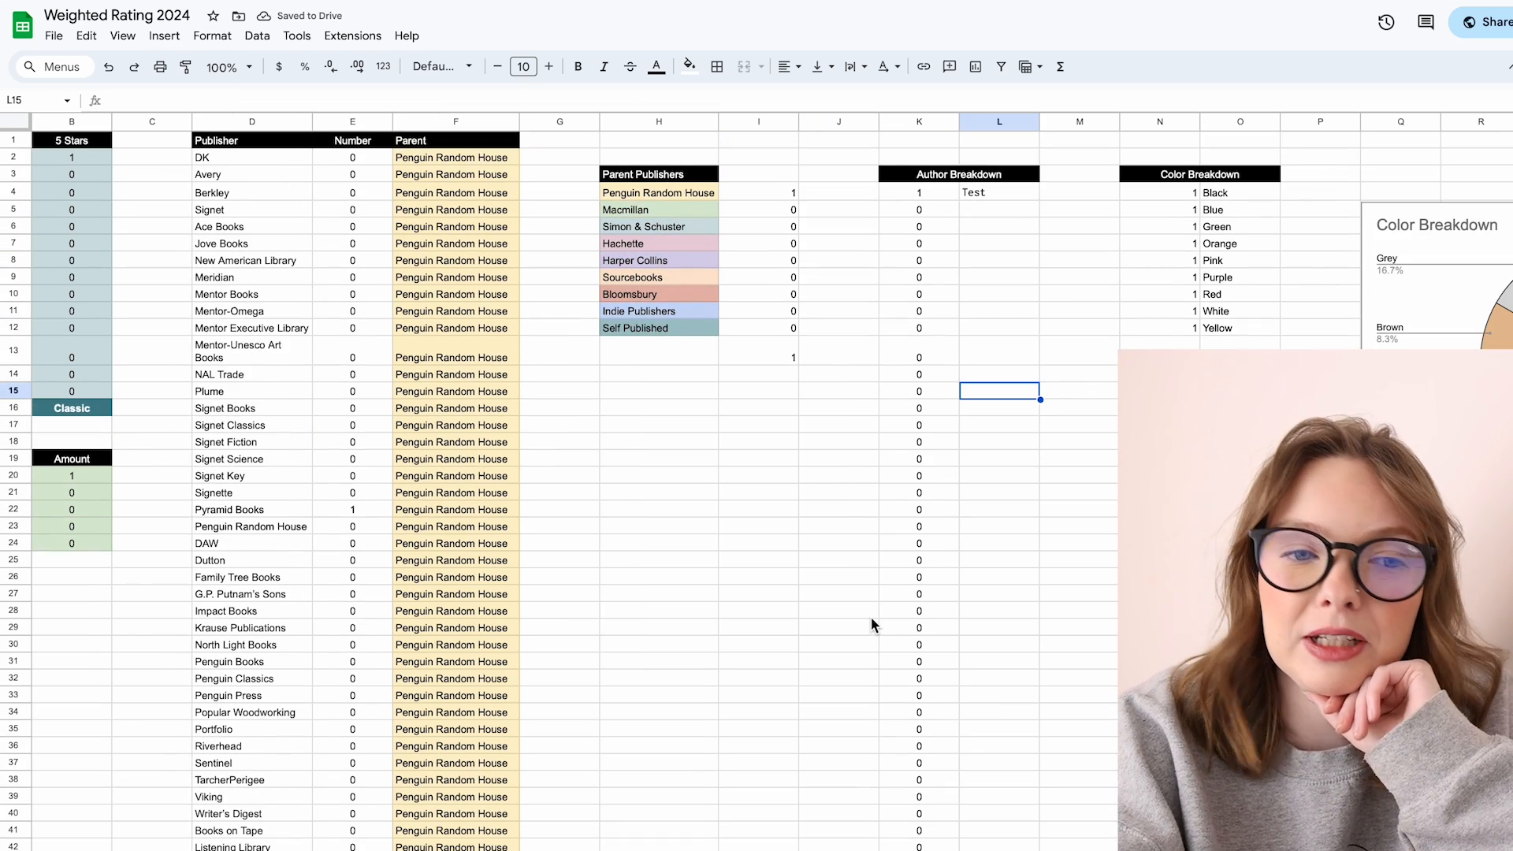
Step: Step through the COUNTIF formulas in the color breakdown and inspect its pie chart
click(1212, 246)
click(1192, 197)
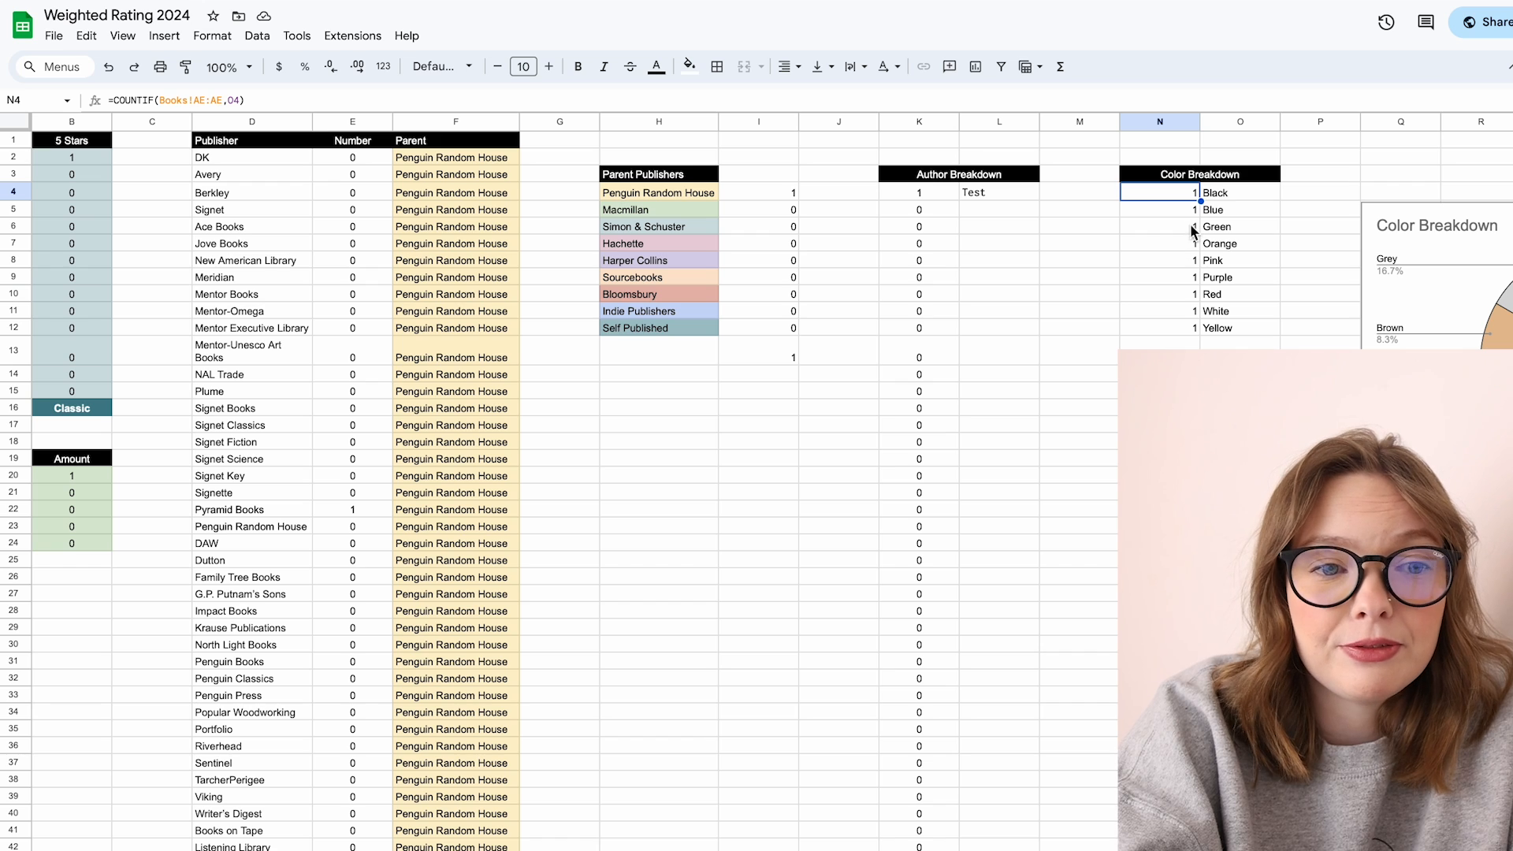
key(Down)
key(Down)
key(Down)
key(Down)
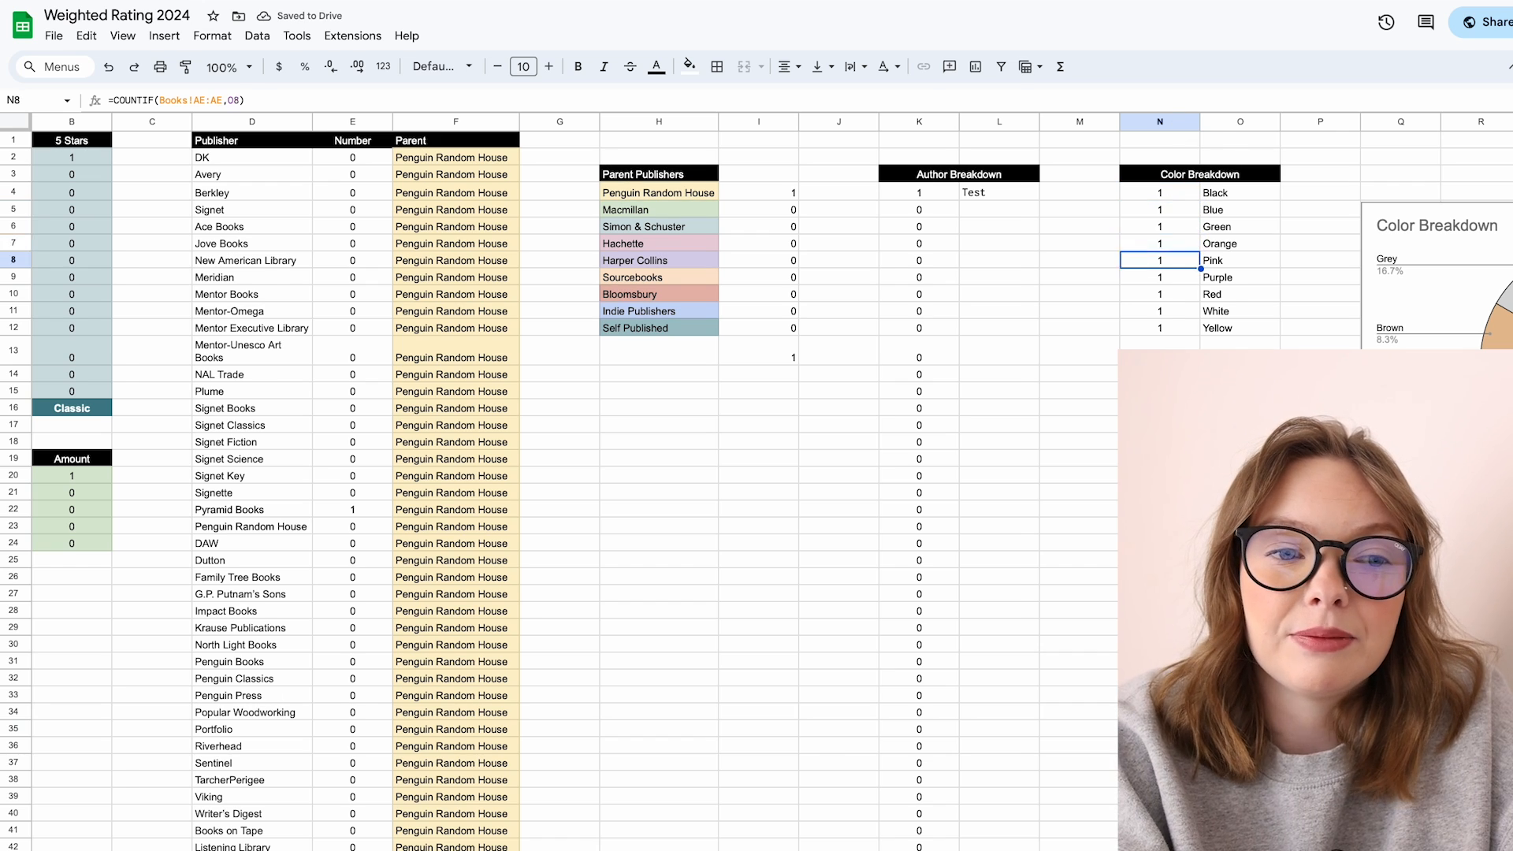
key(Down)
key(Down)
key(Down)
key(Down)
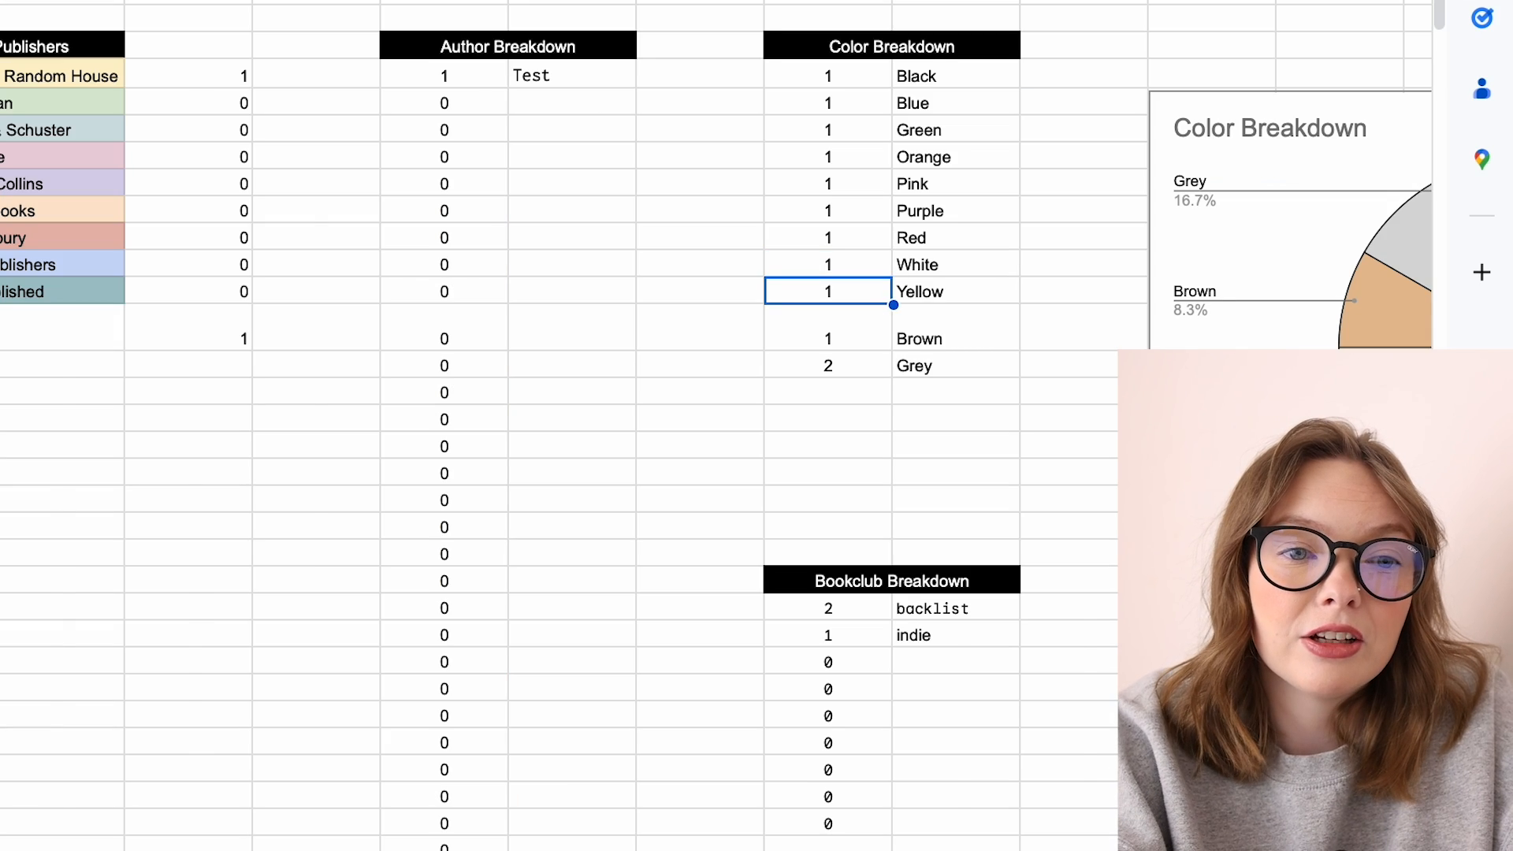
scroll(1019, 132, right, 4)
click(1175, 224)
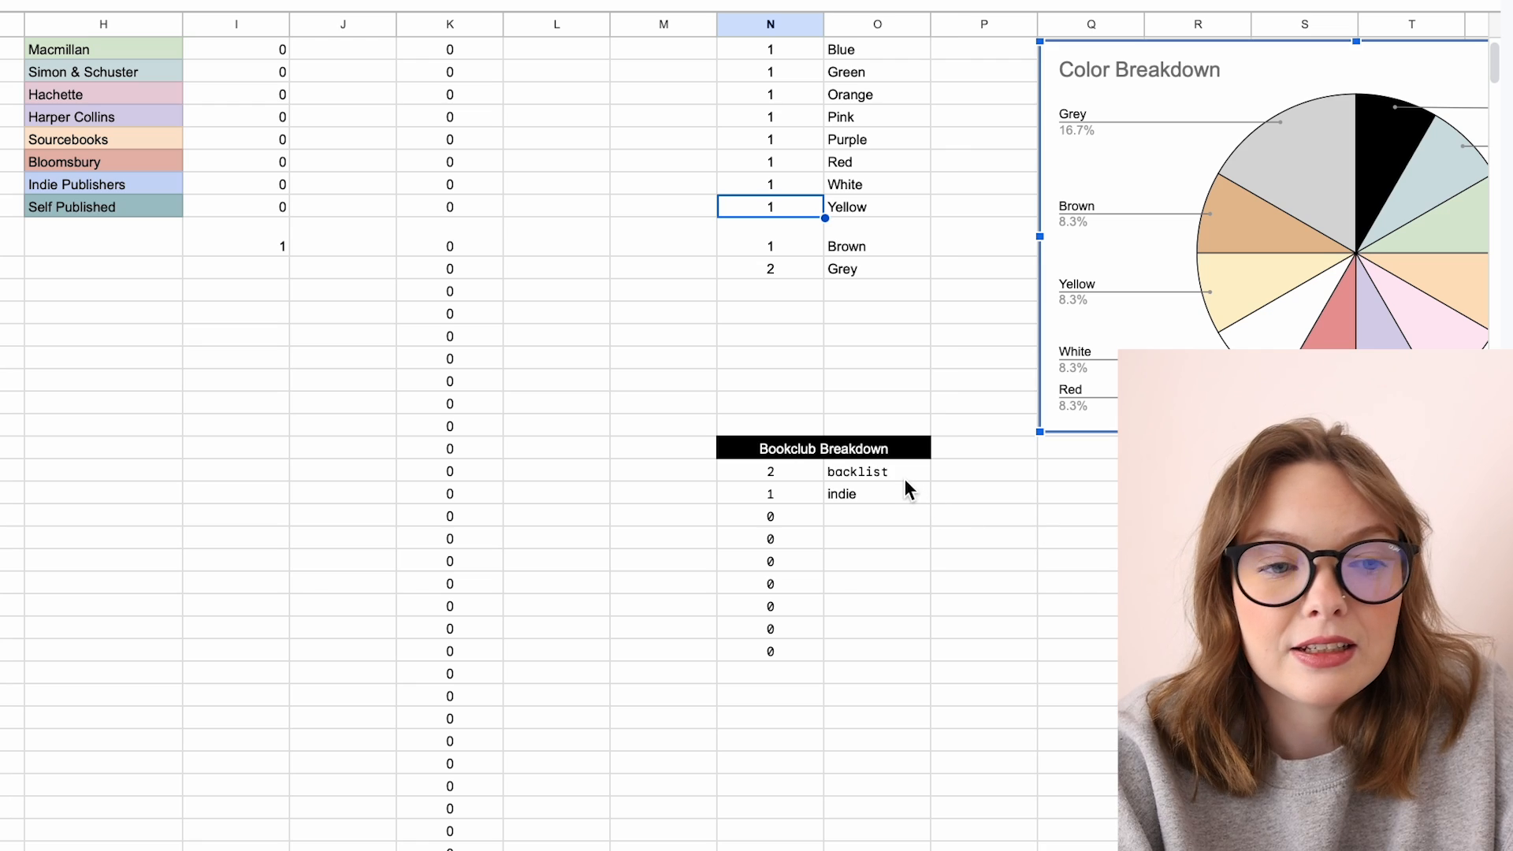
Step: Inspect the bookclub breakdown counts and their COUNTIF formulas
click(414, 616)
click(906, 496)
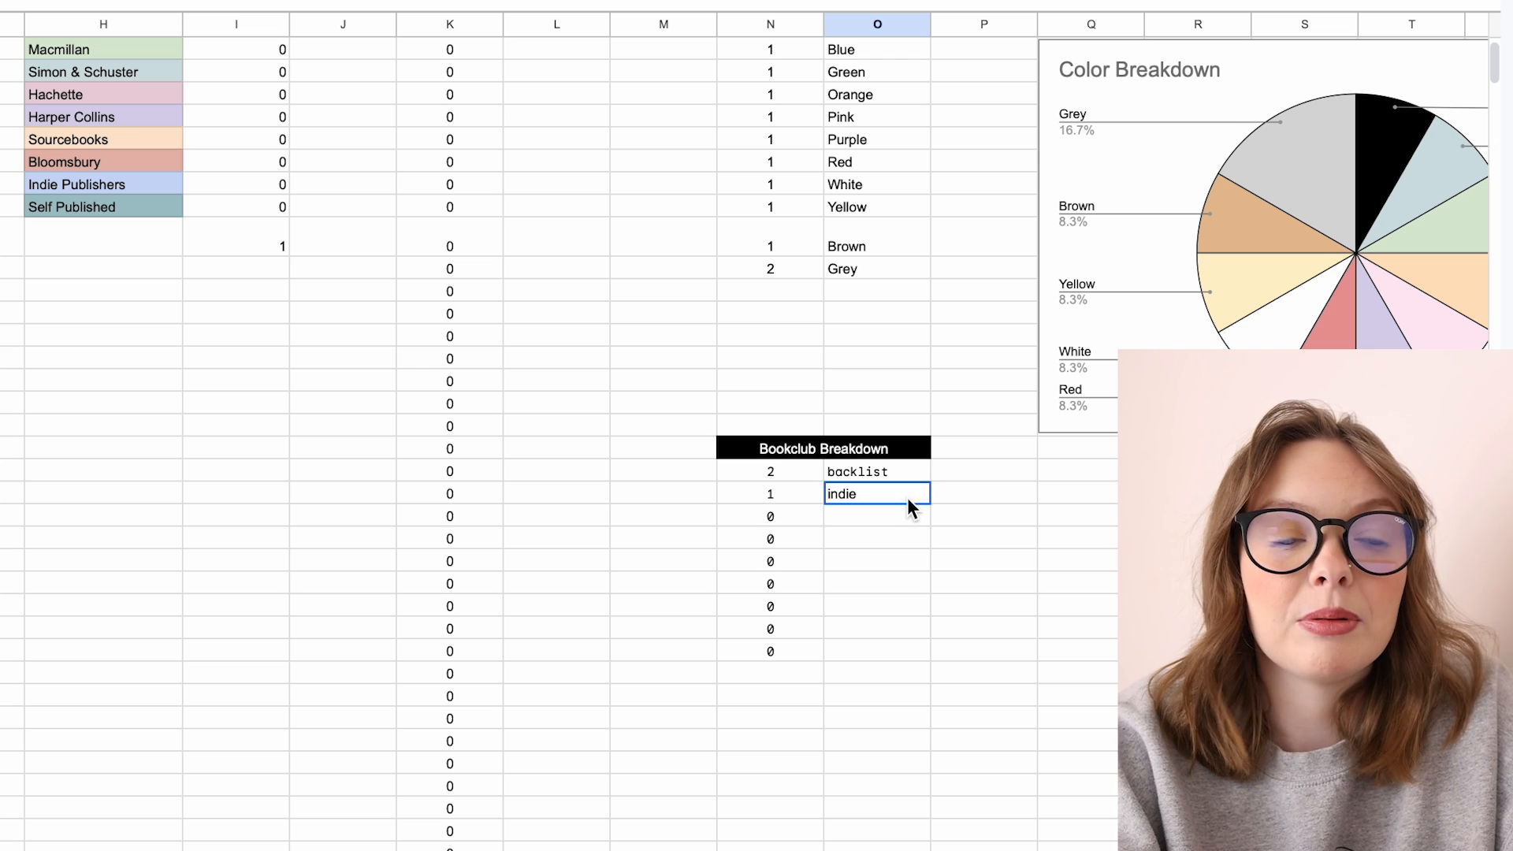
click(798, 497)
click(798, 521)
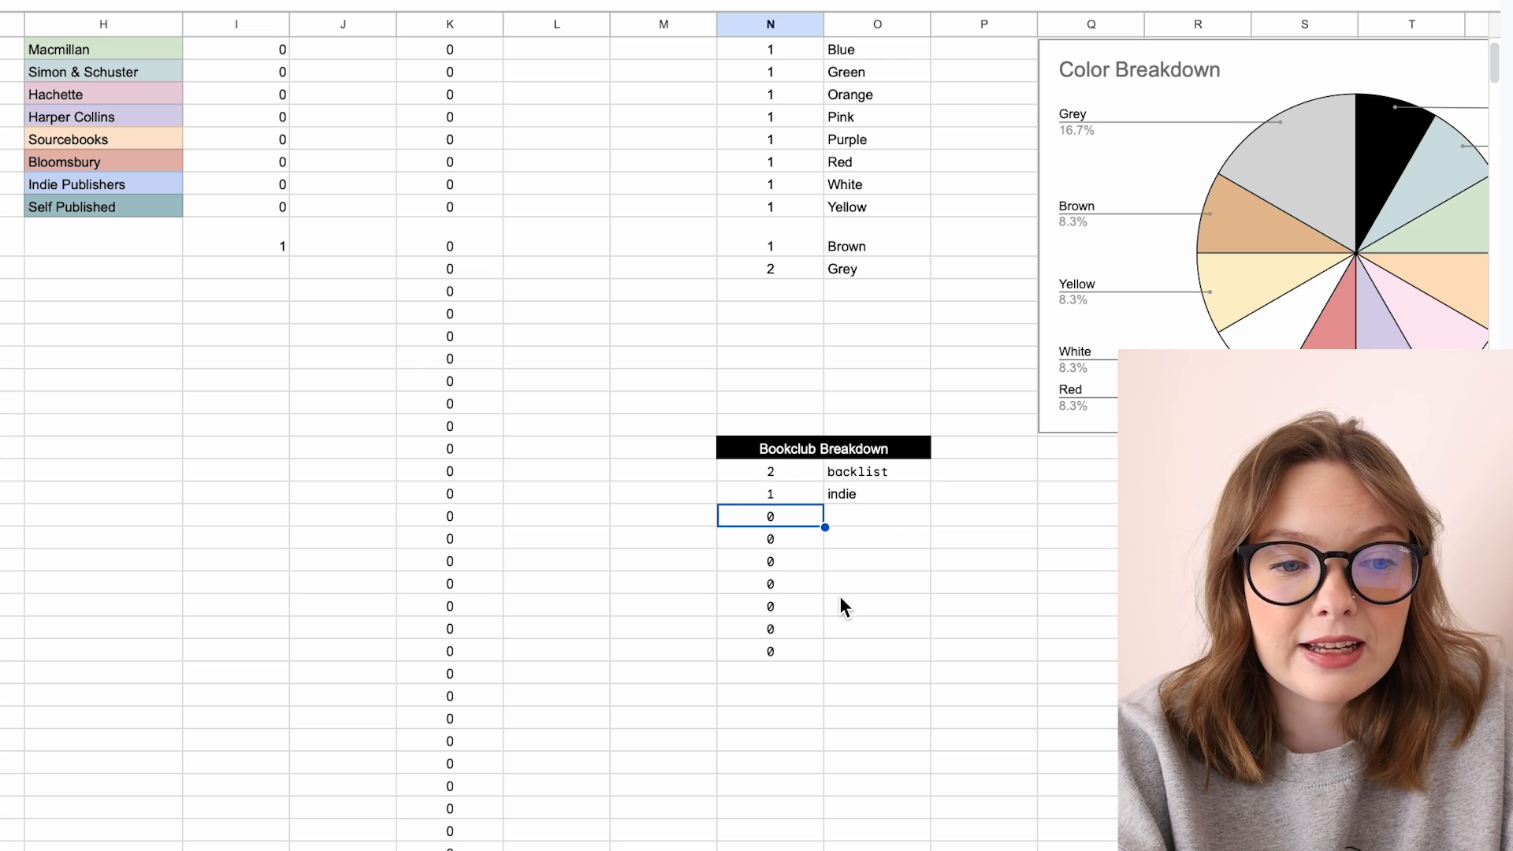
click(839, 599)
click(843, 635)
click(845, 649)
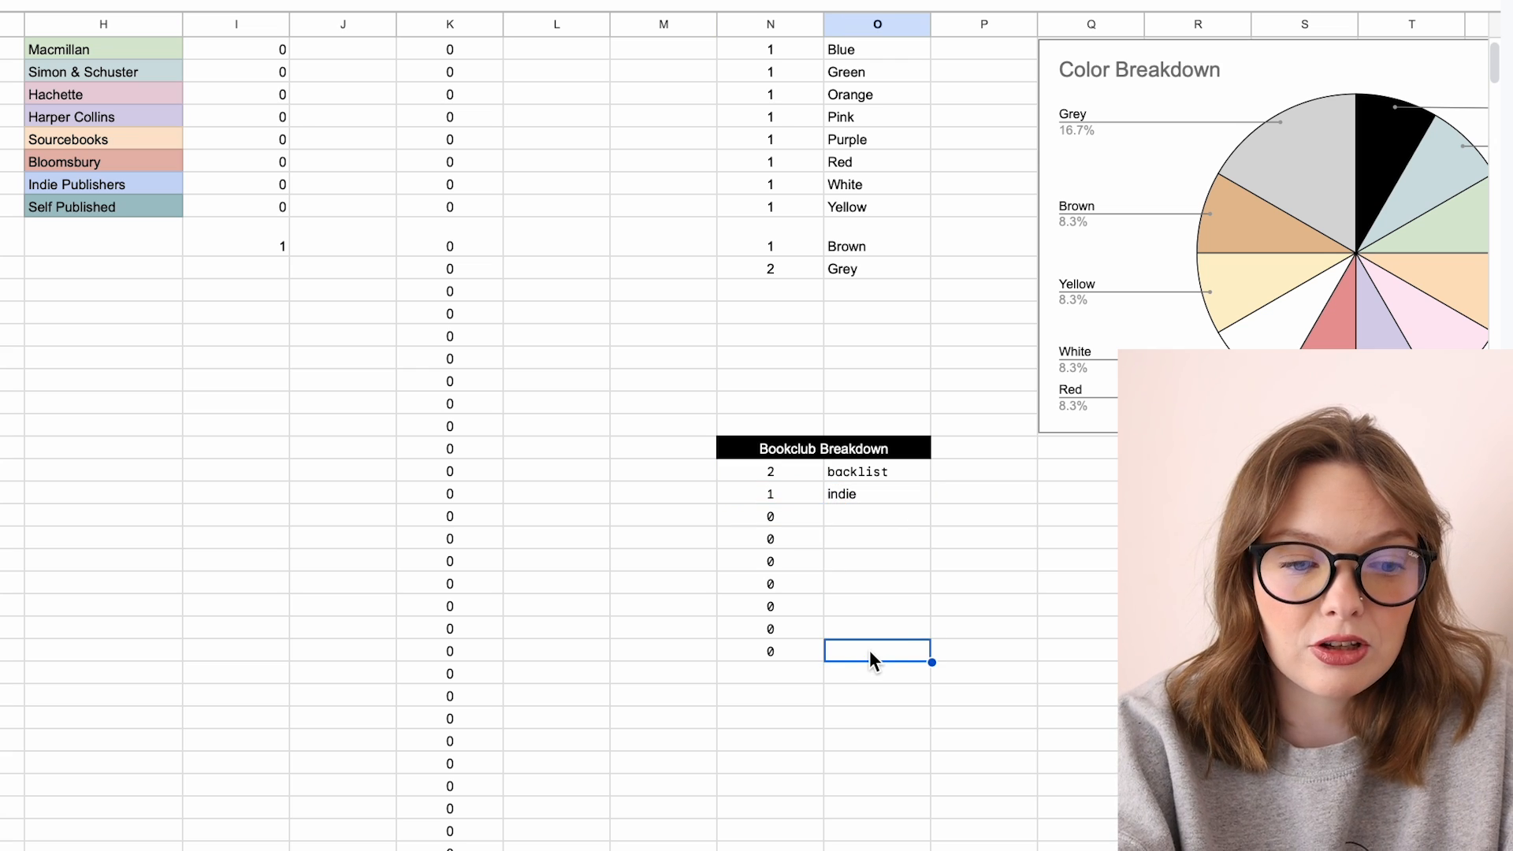
click(818, 653)
click(875, 476)
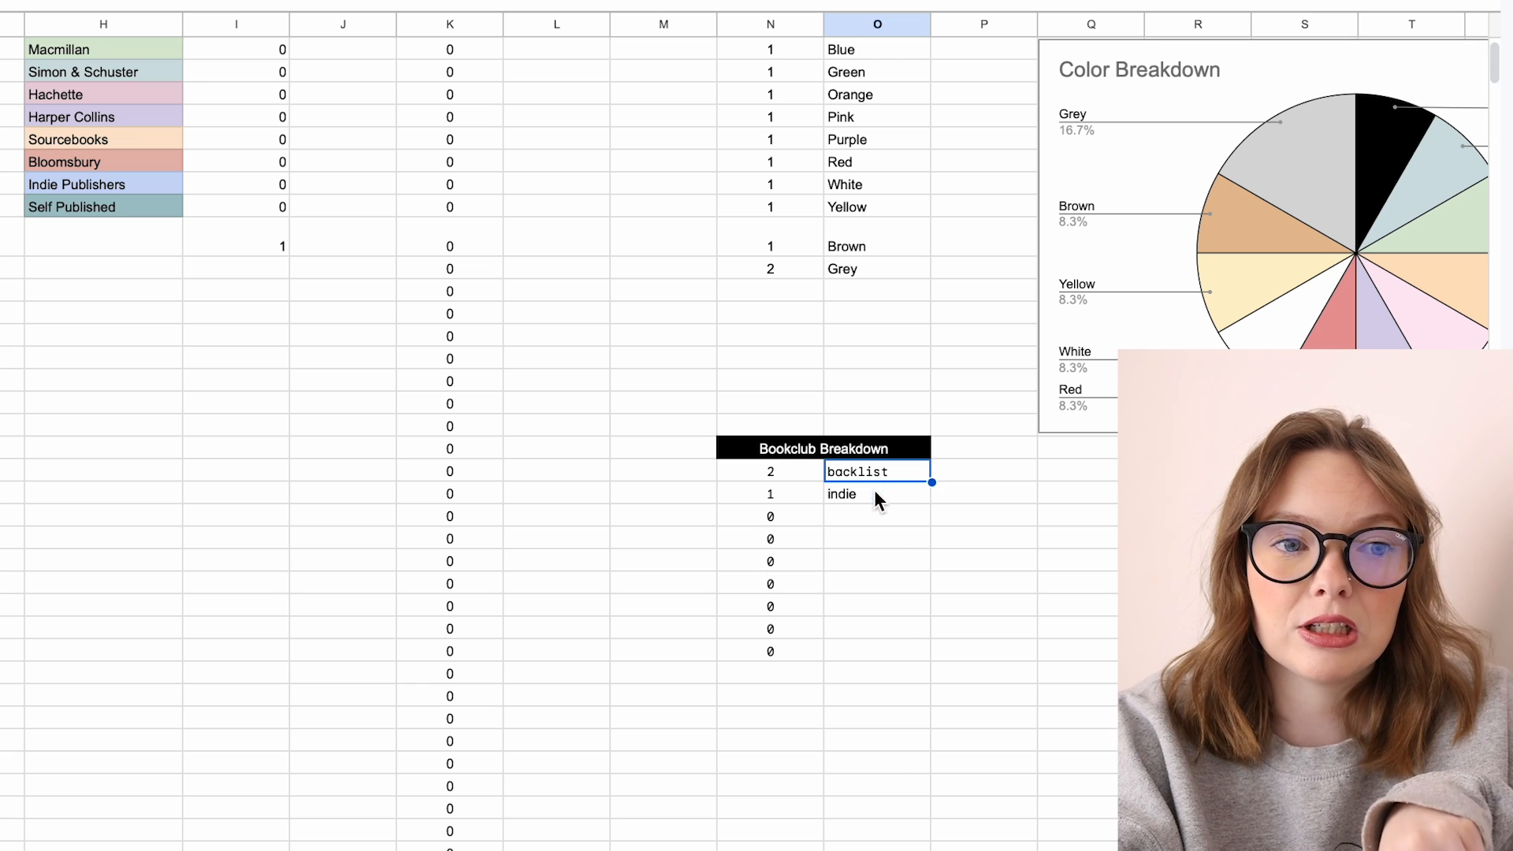
click(791, 651)
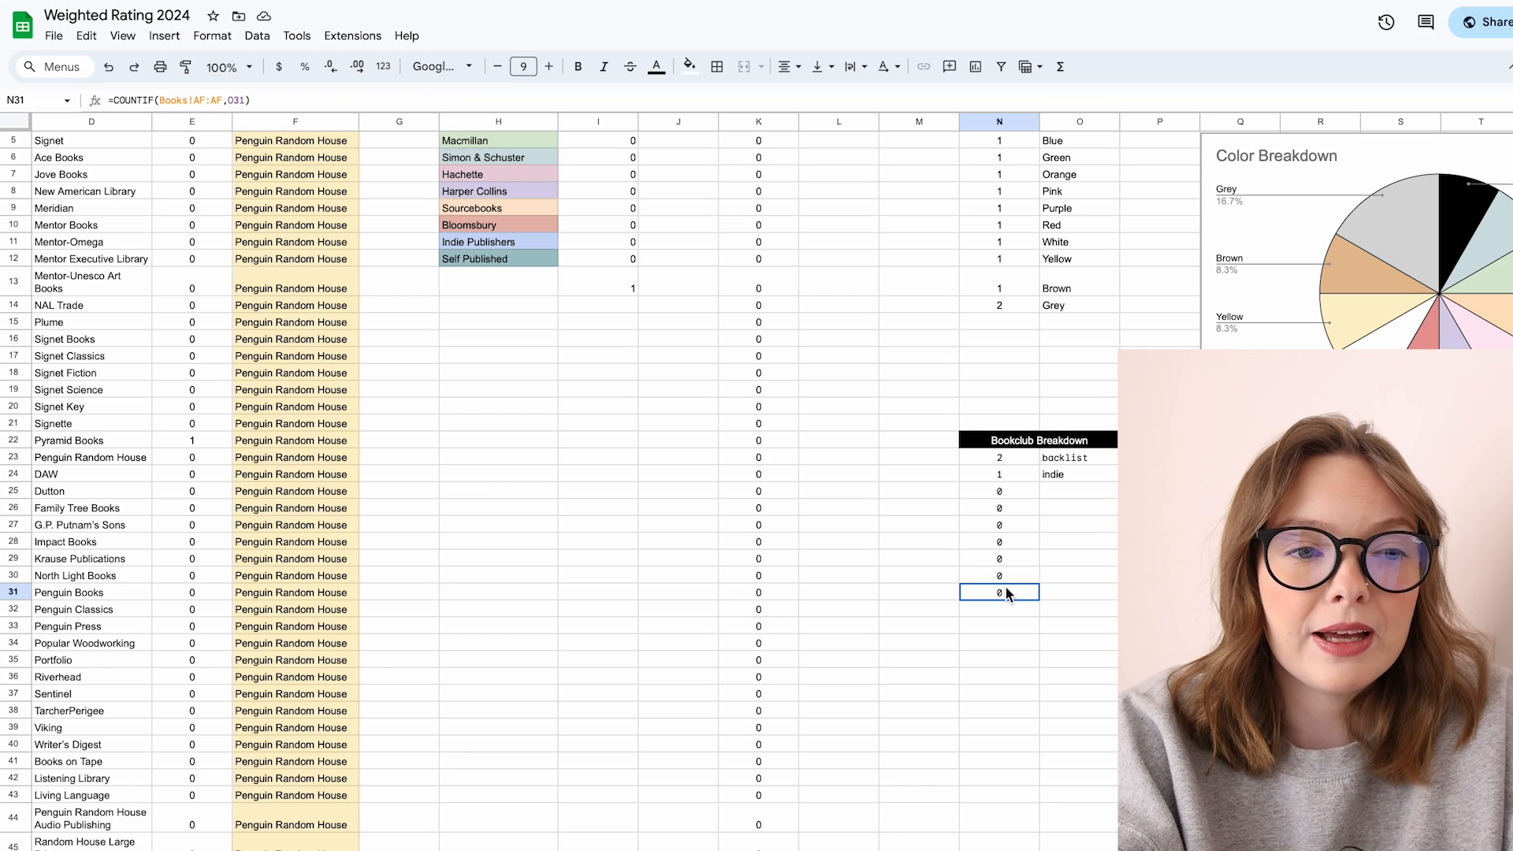
click(796, 486)
click(789, 636)
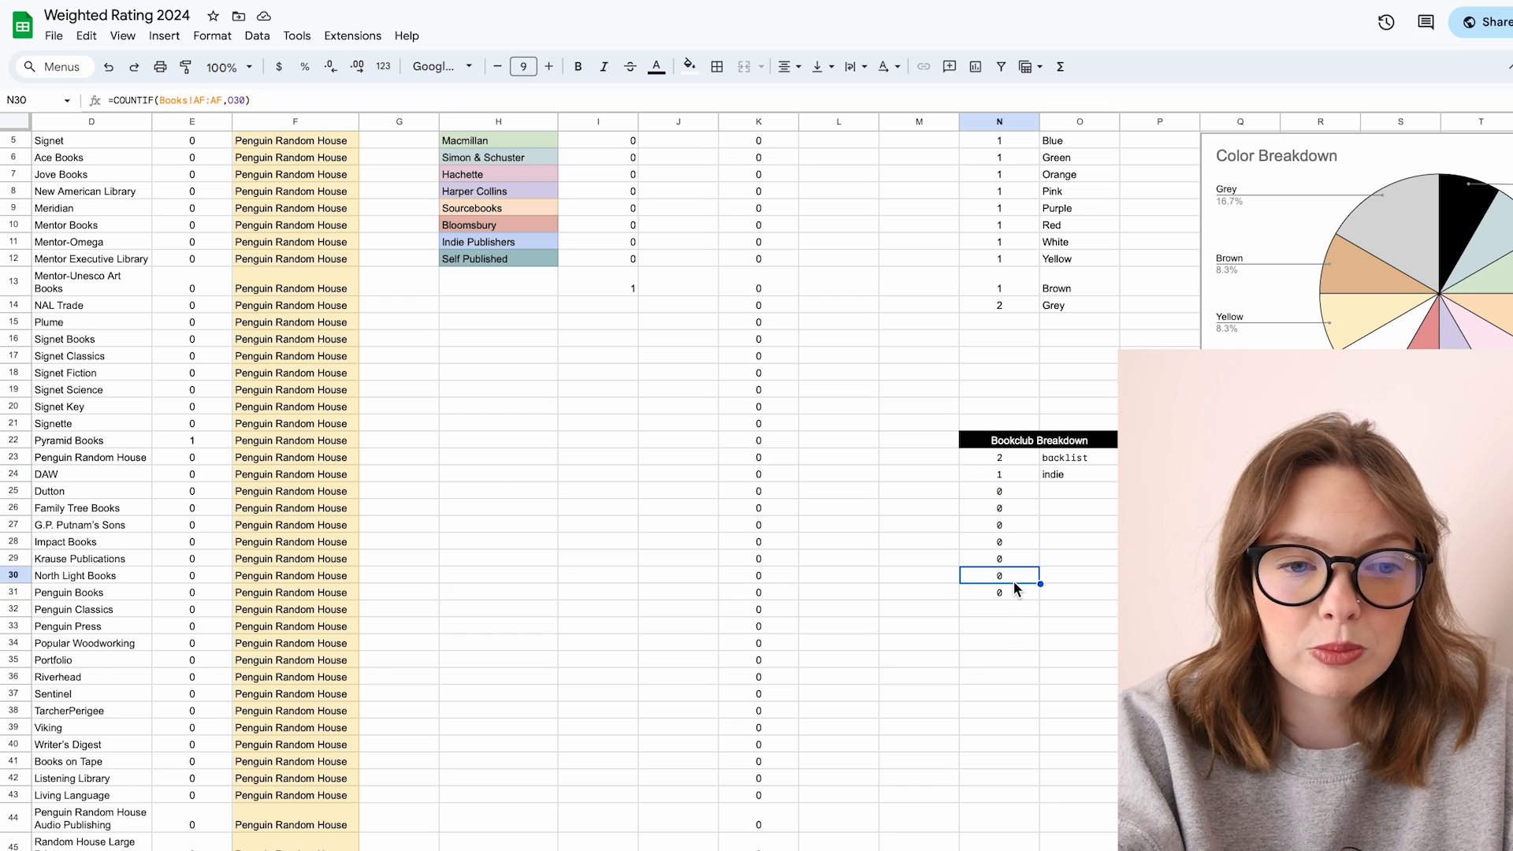
click(1014, 589)
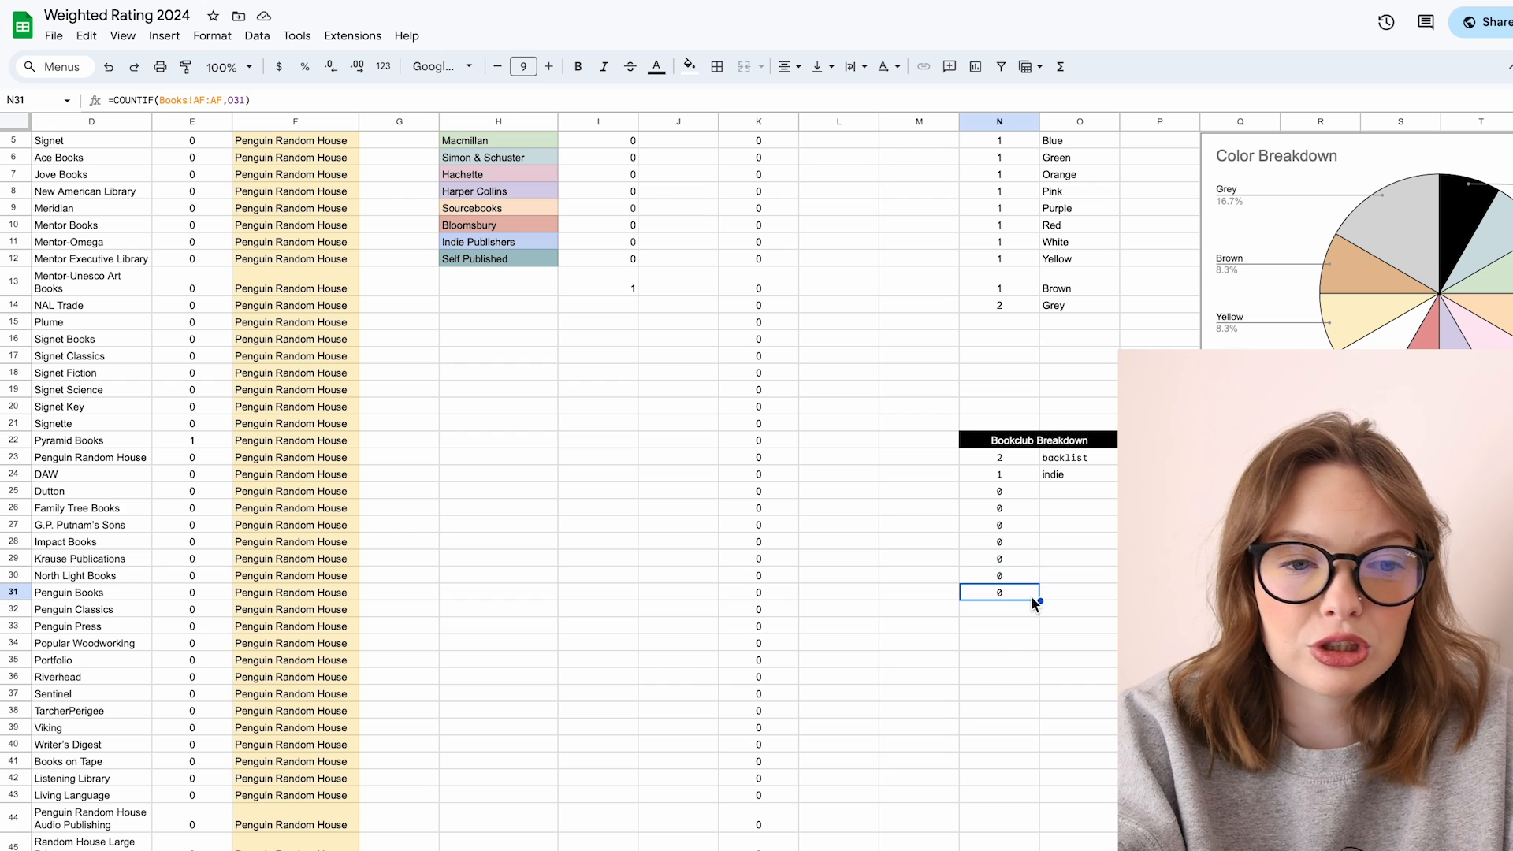
drag(1040, 601, 1041, 610)
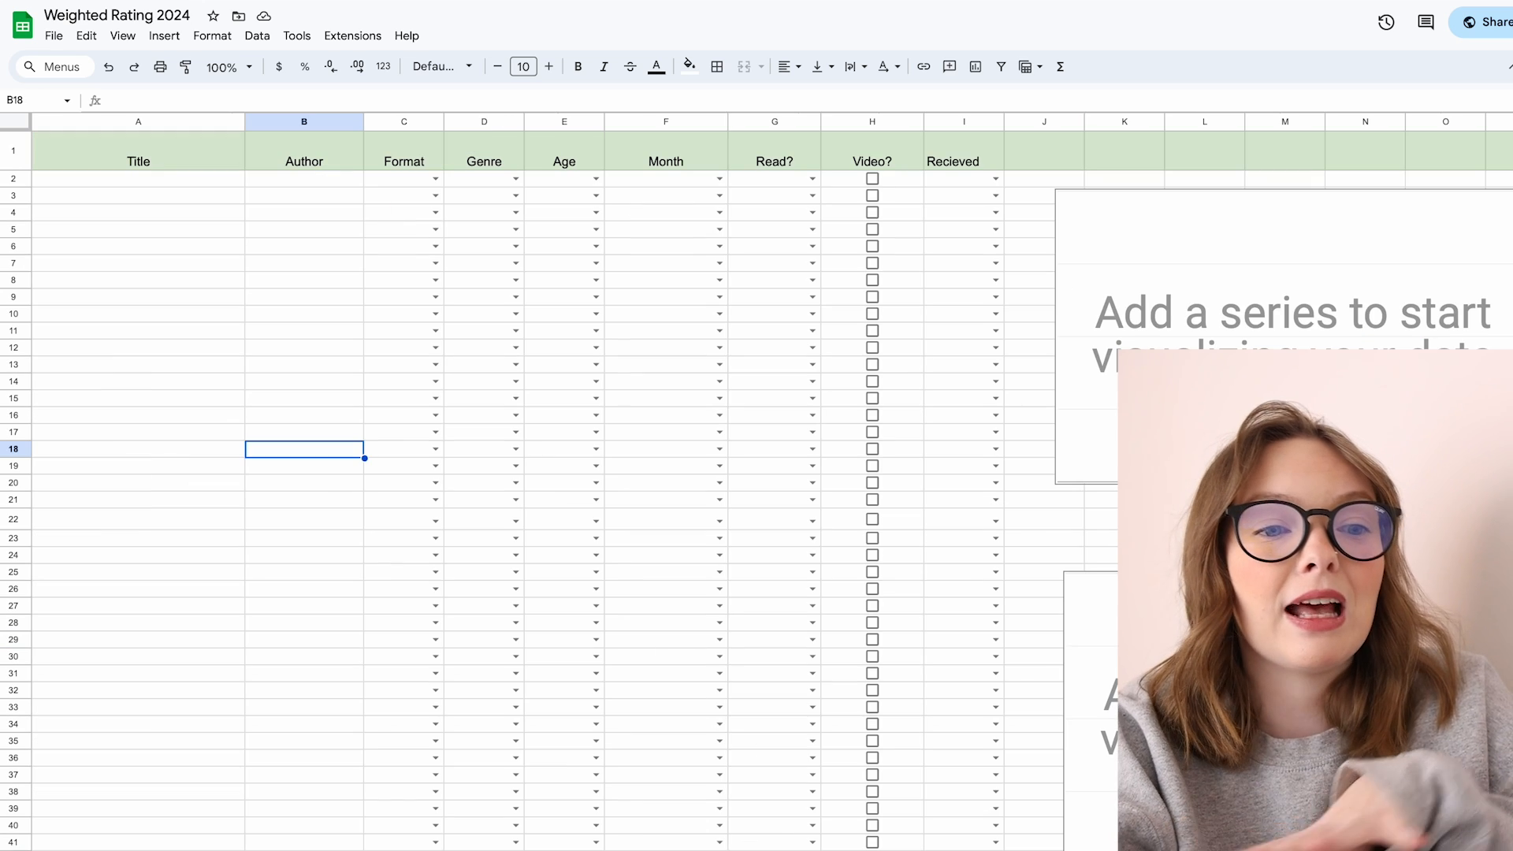
Step: Add a book titled Test in the first row of the books sheet with Physical format
click(215, 187)
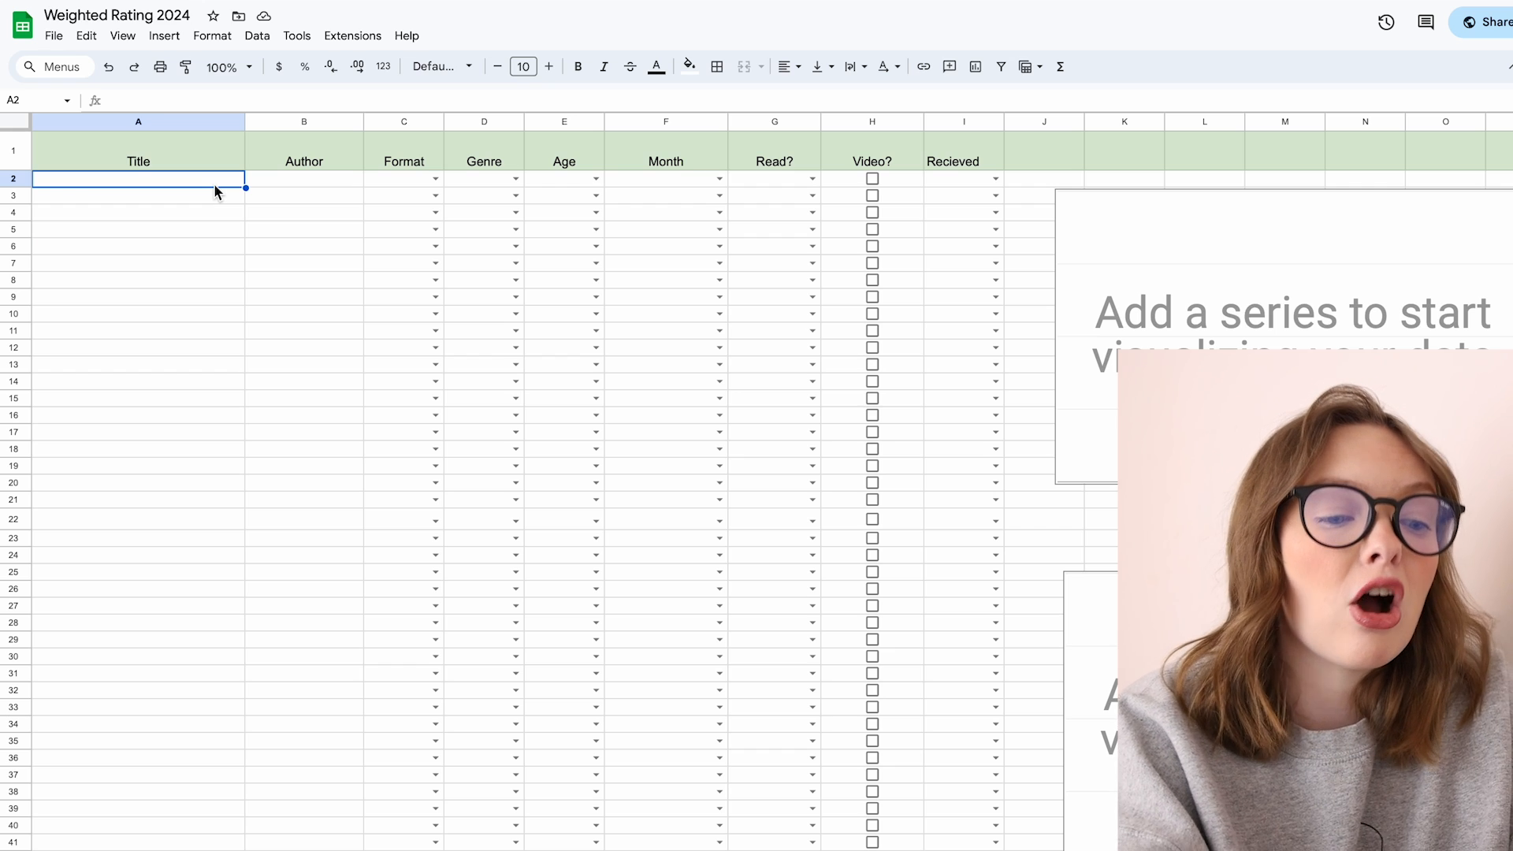
text(Test)
key(Tab)
click(436, 180)
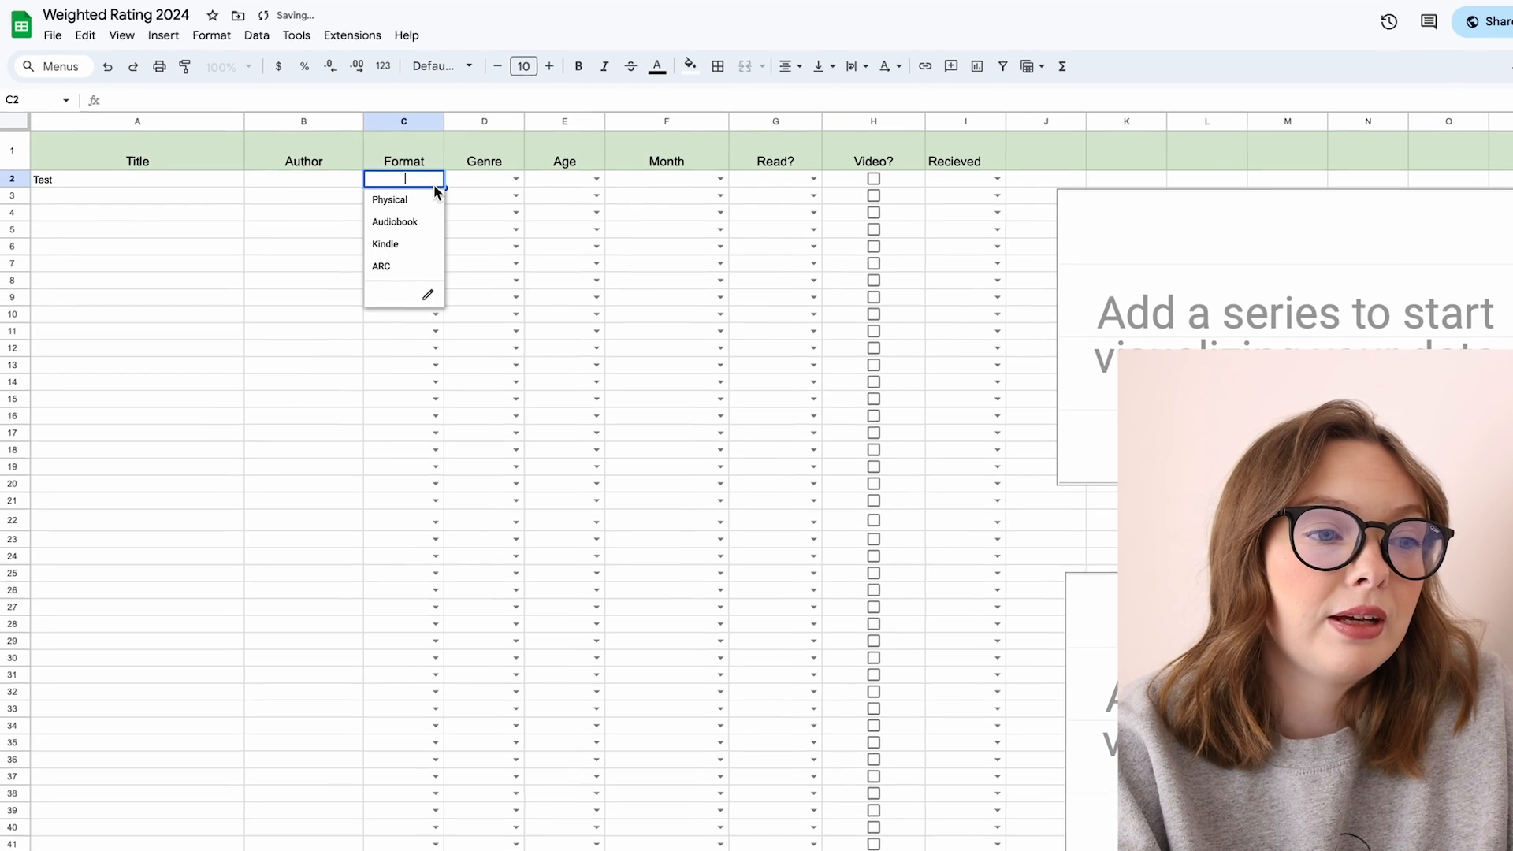
click(418, 200)
Step: Set the Test book's genre to Horror and age to Middle Grade
click(516, 181)
click(503, 245)
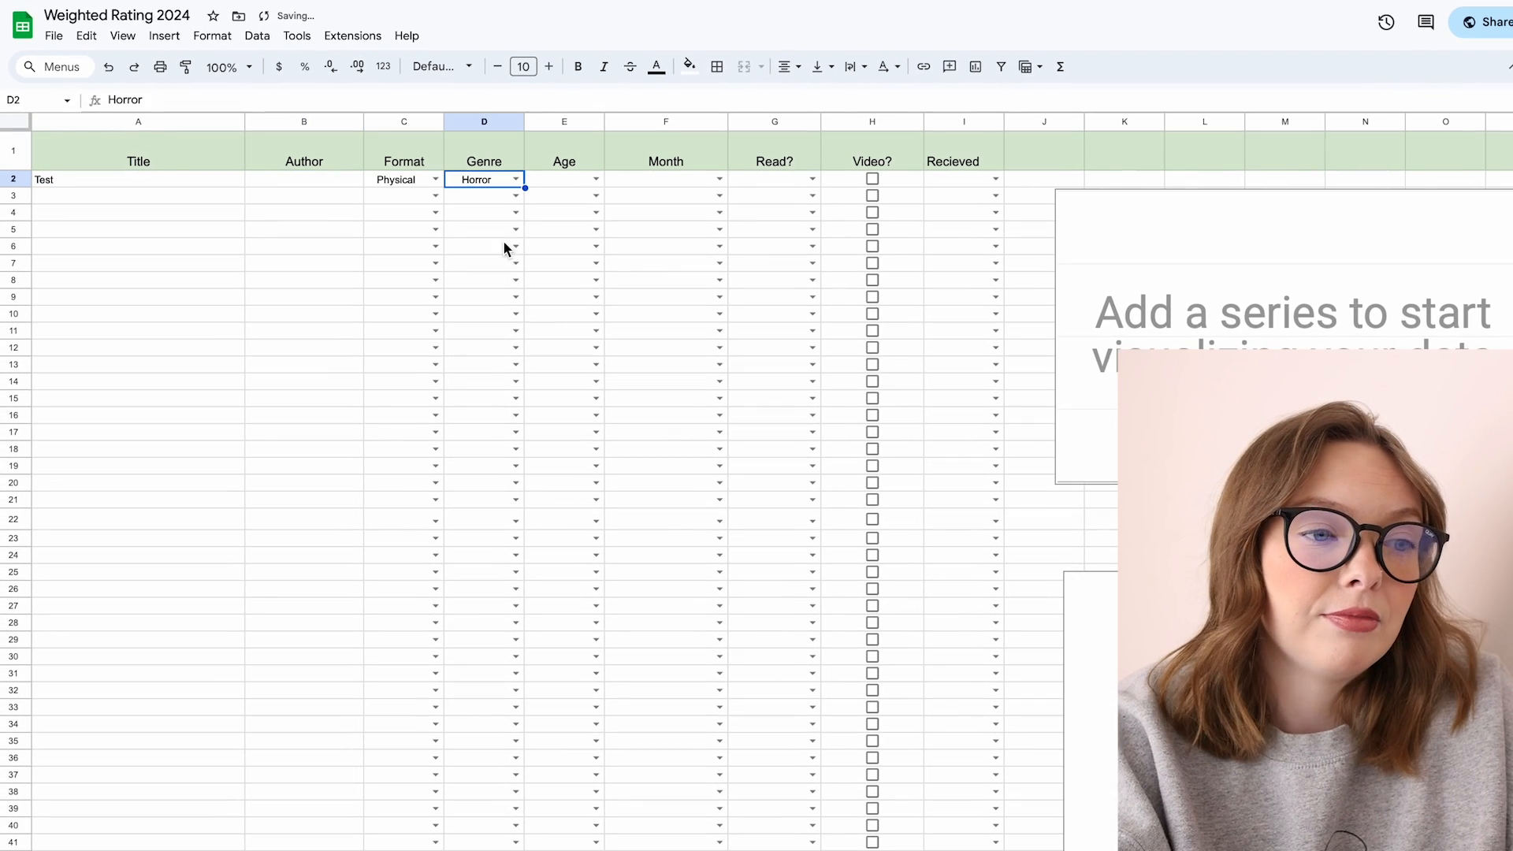
click(596, 181)
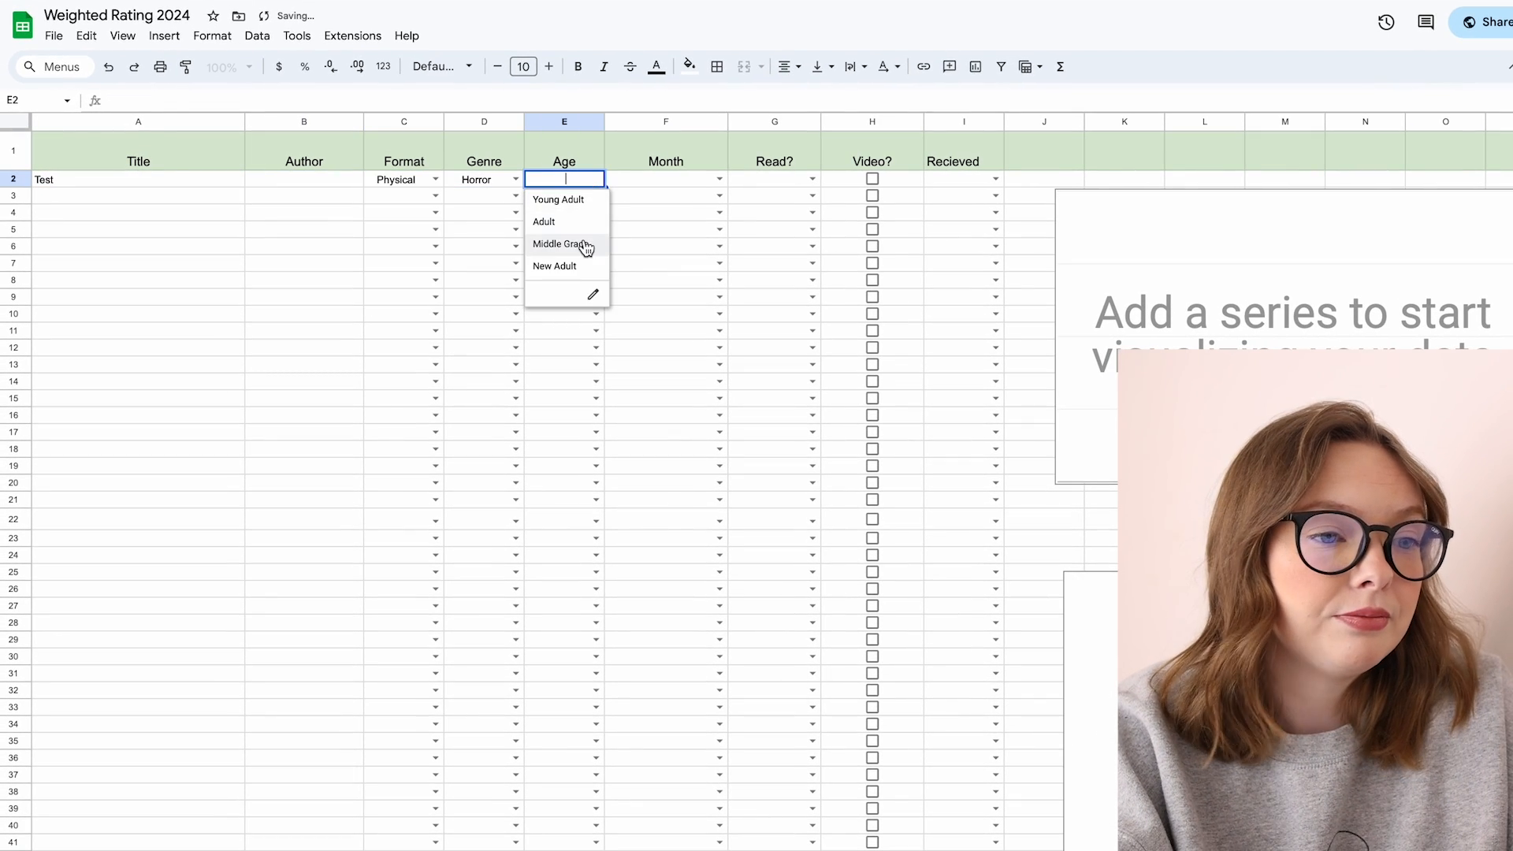
click(585, 245)
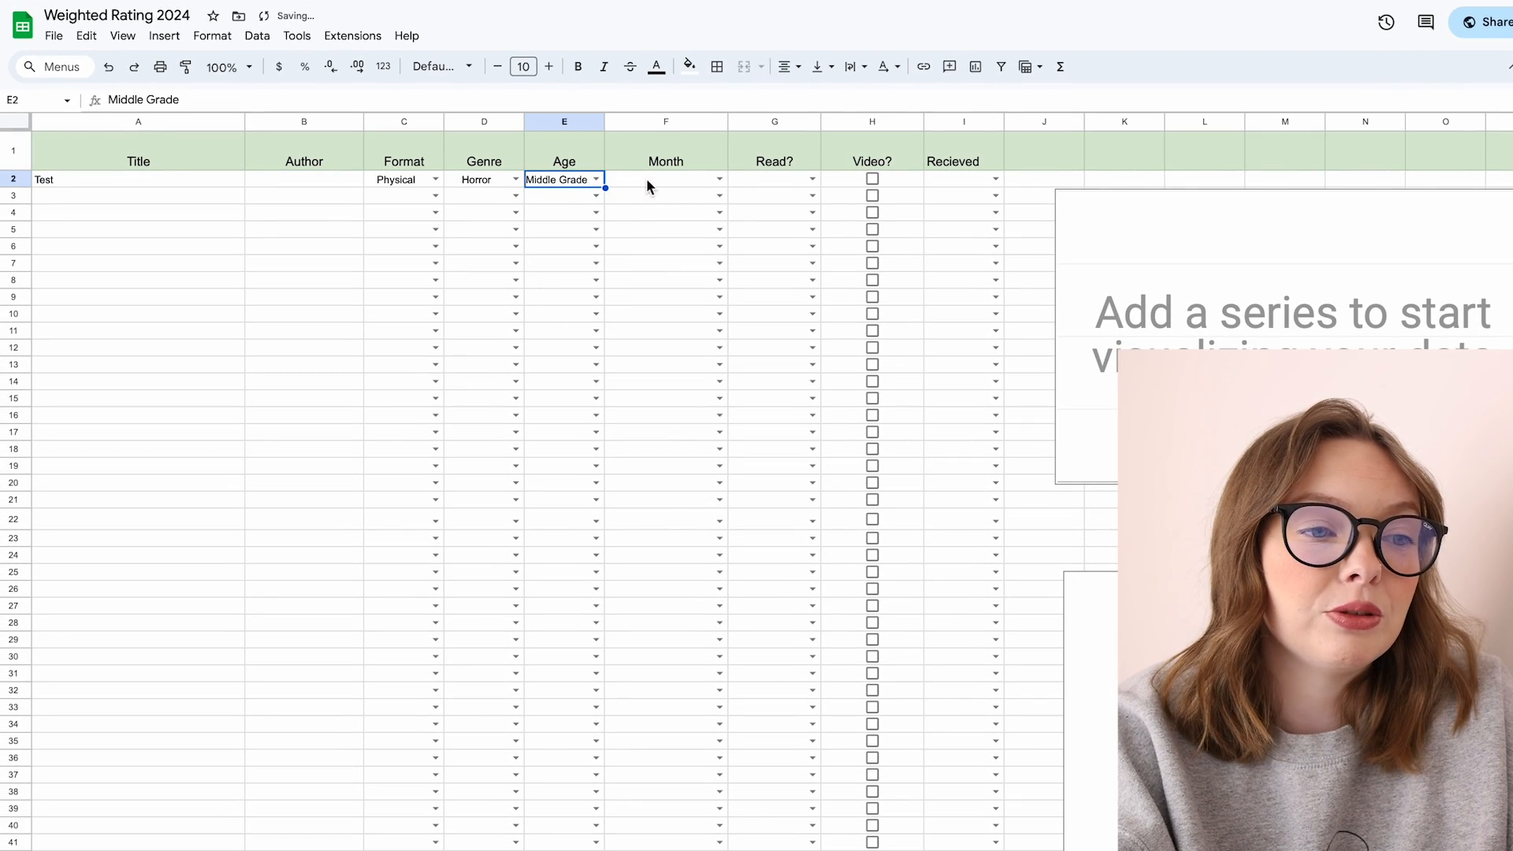
Step: Set the Test book's month to December and its read status to Read
click(719, 179)
click(719, 179)
click(719, 179)
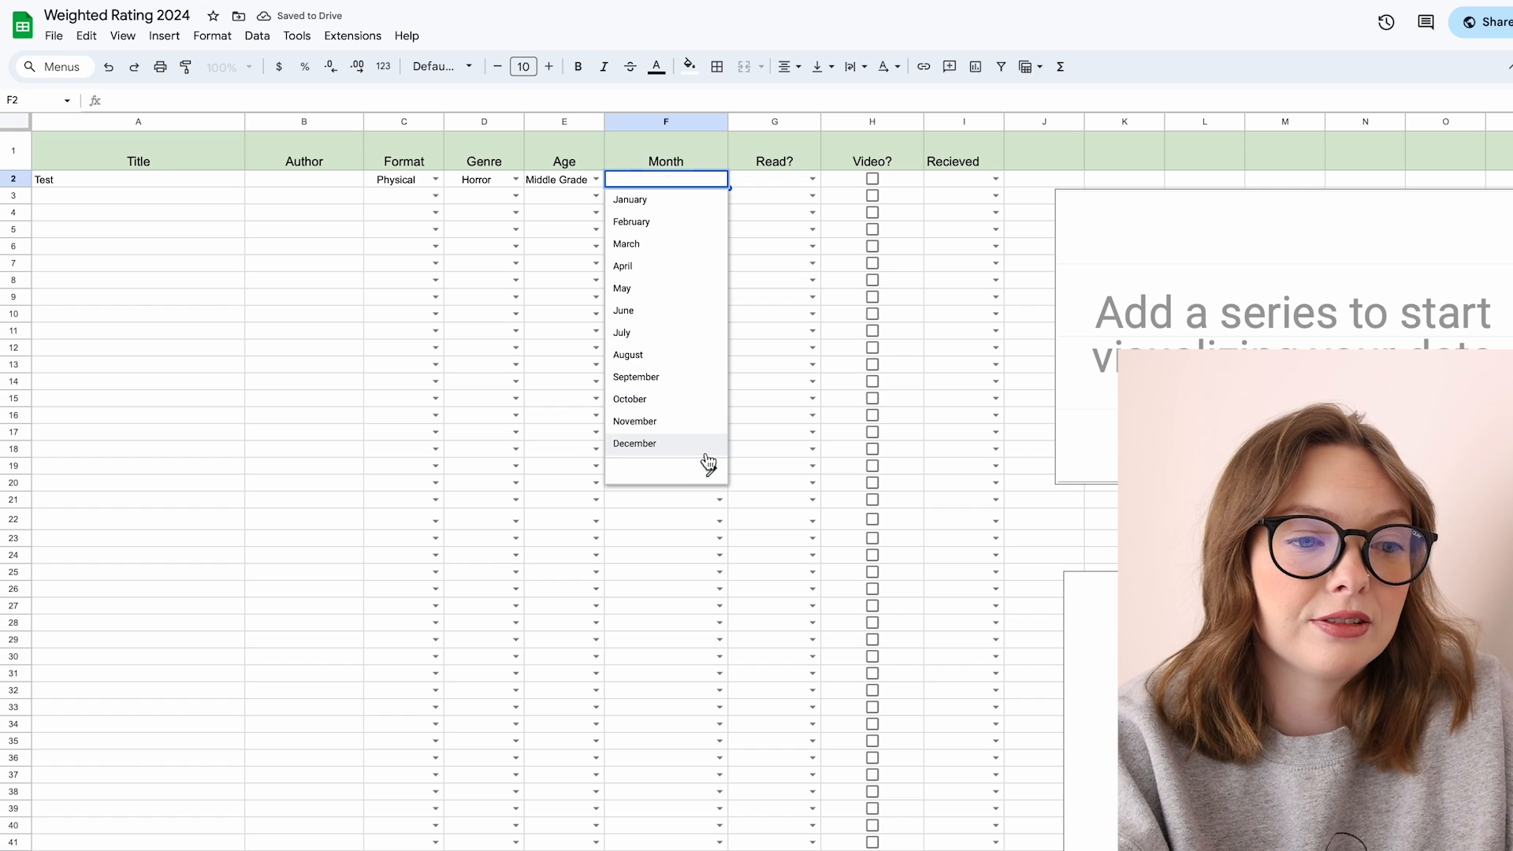
click(704, 444)
click(812, 179)
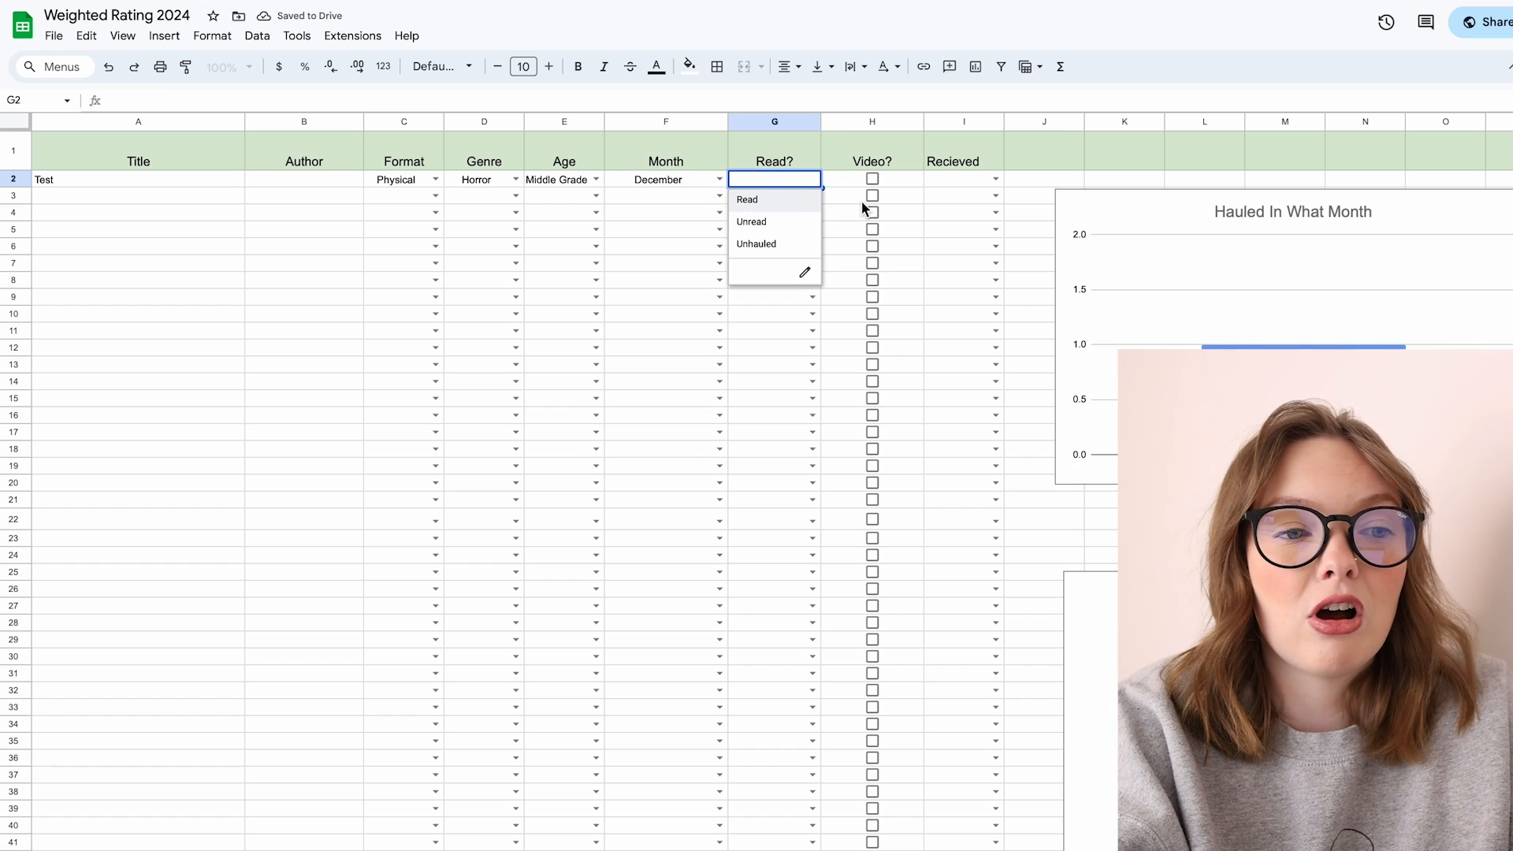
click(805, 200)
Step: Tick the Video checkboxes in rows 2, 3 and 4 and open the Recieved choices
click(896, 180)
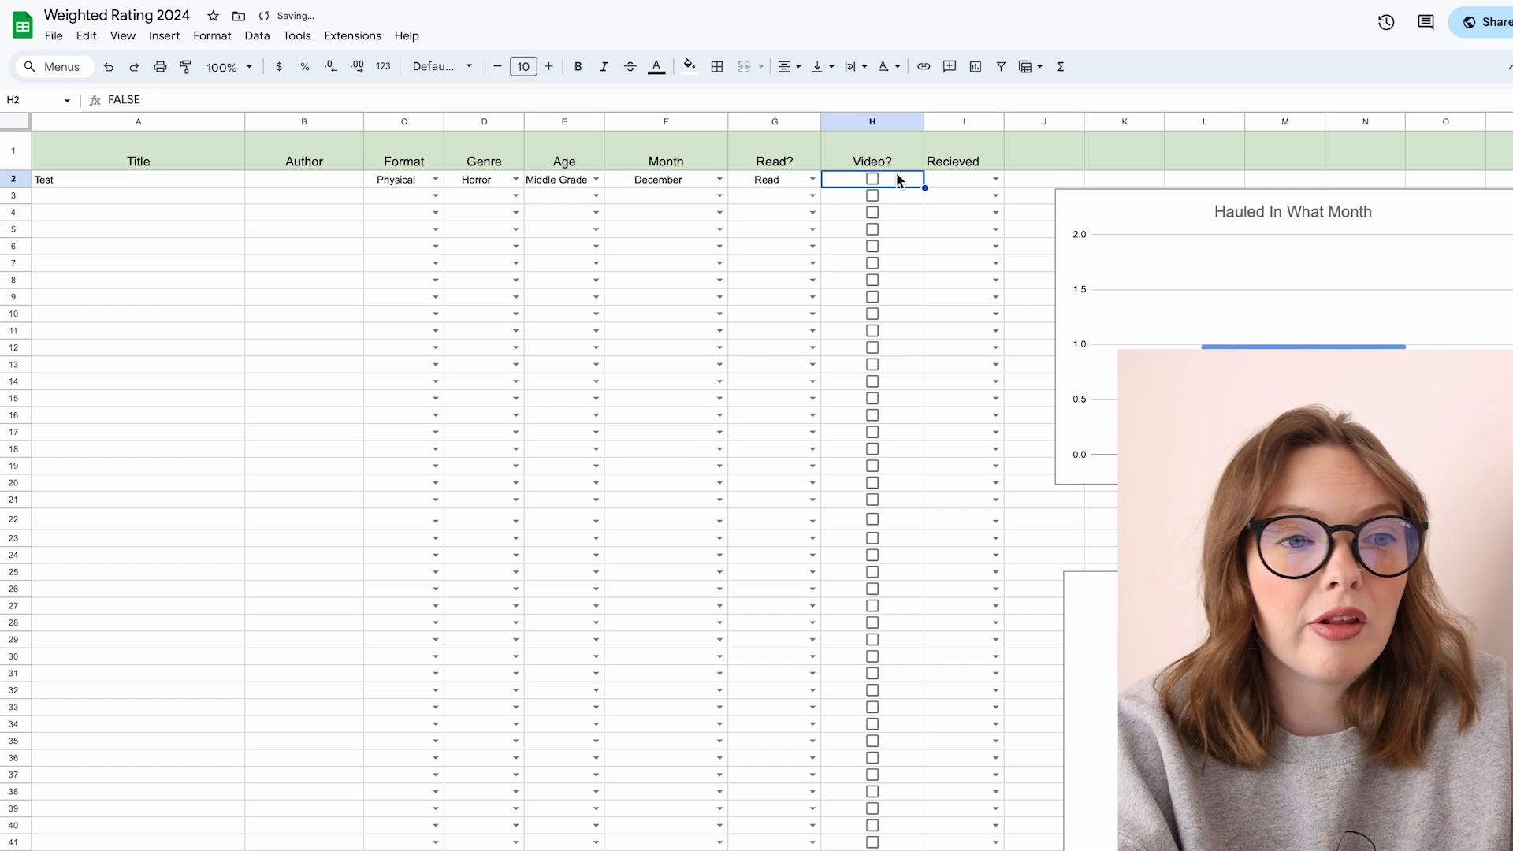
click(873, 179)
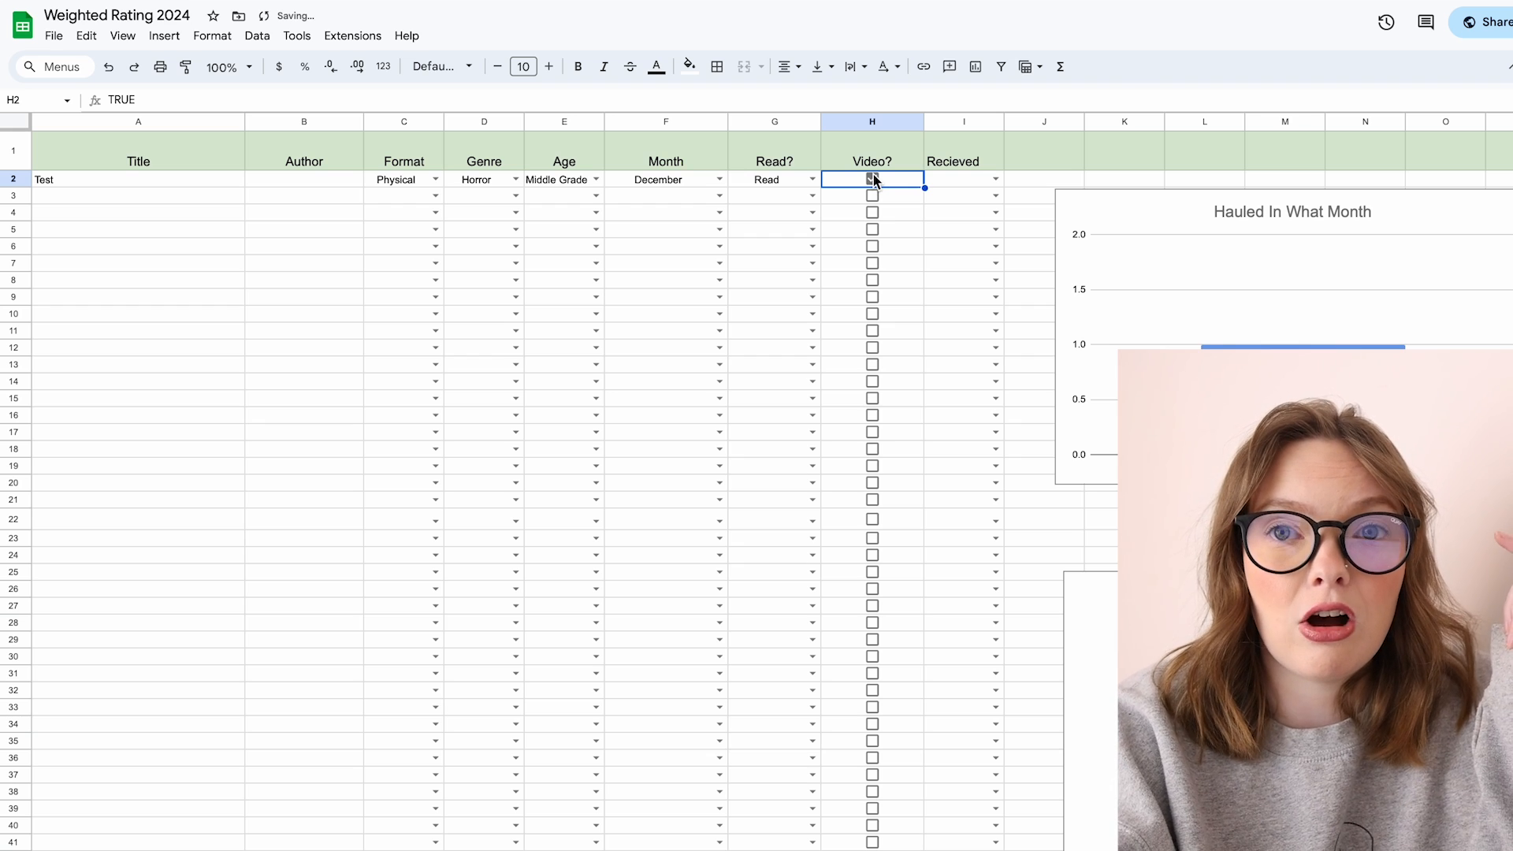
click(873, 196)
click(874, 212)
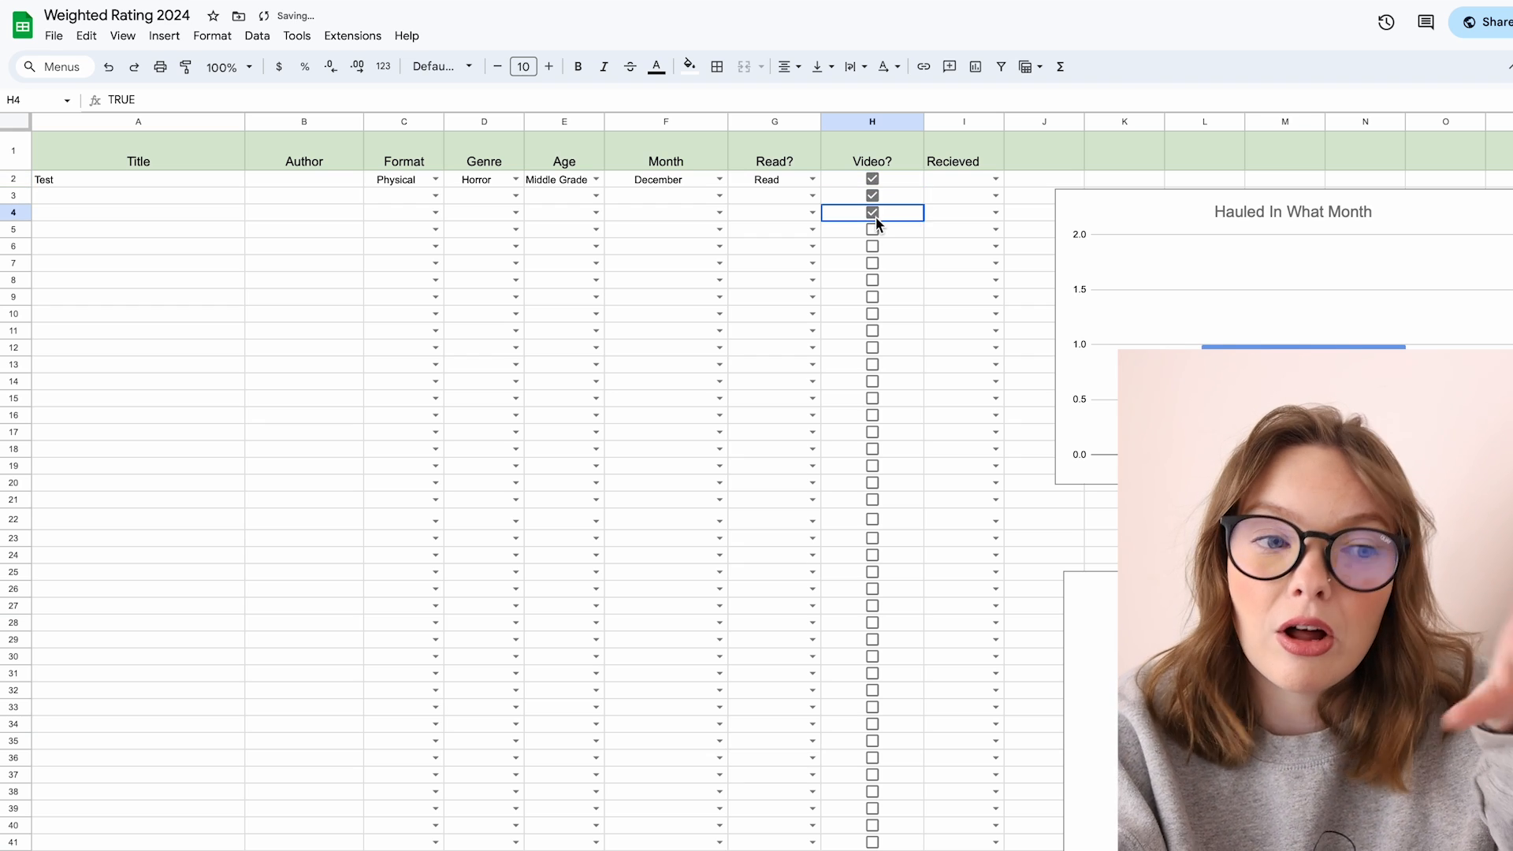
click(999, 178)
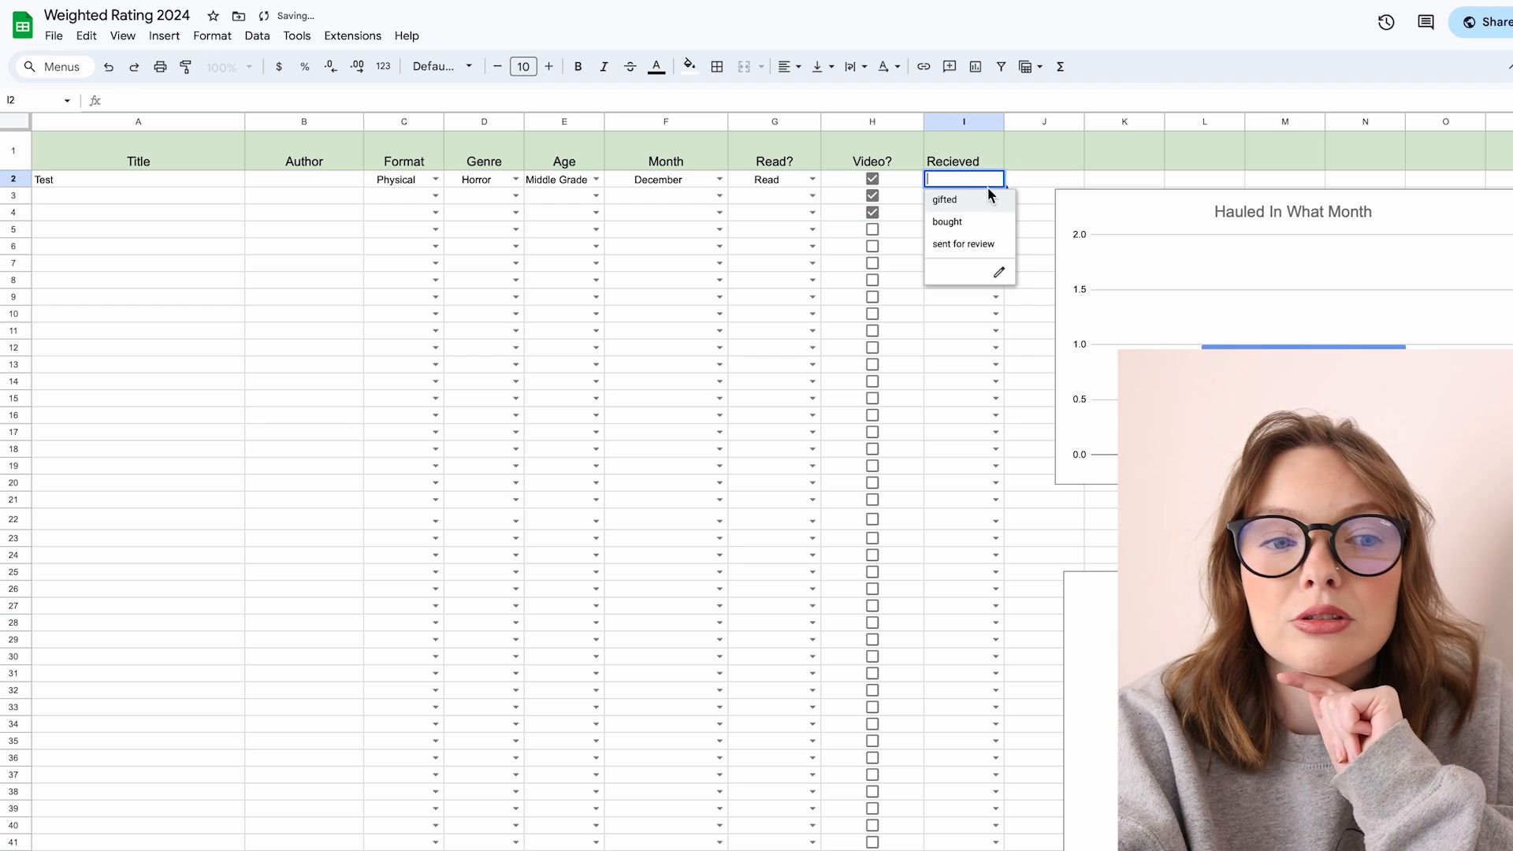
click(1024, 180)
scroll(1137, 286, right, 5)
scroll(1137, 286, down, 2)
scroll(1138, 286, right, 5)
scroll(1137, 286, up, 1)
scroll(1137, 286, left, 8)
scroll(1138, 286, down, 2)
scroll(1138, 287, left, 3)
scroll(1138, 286, up, 5)
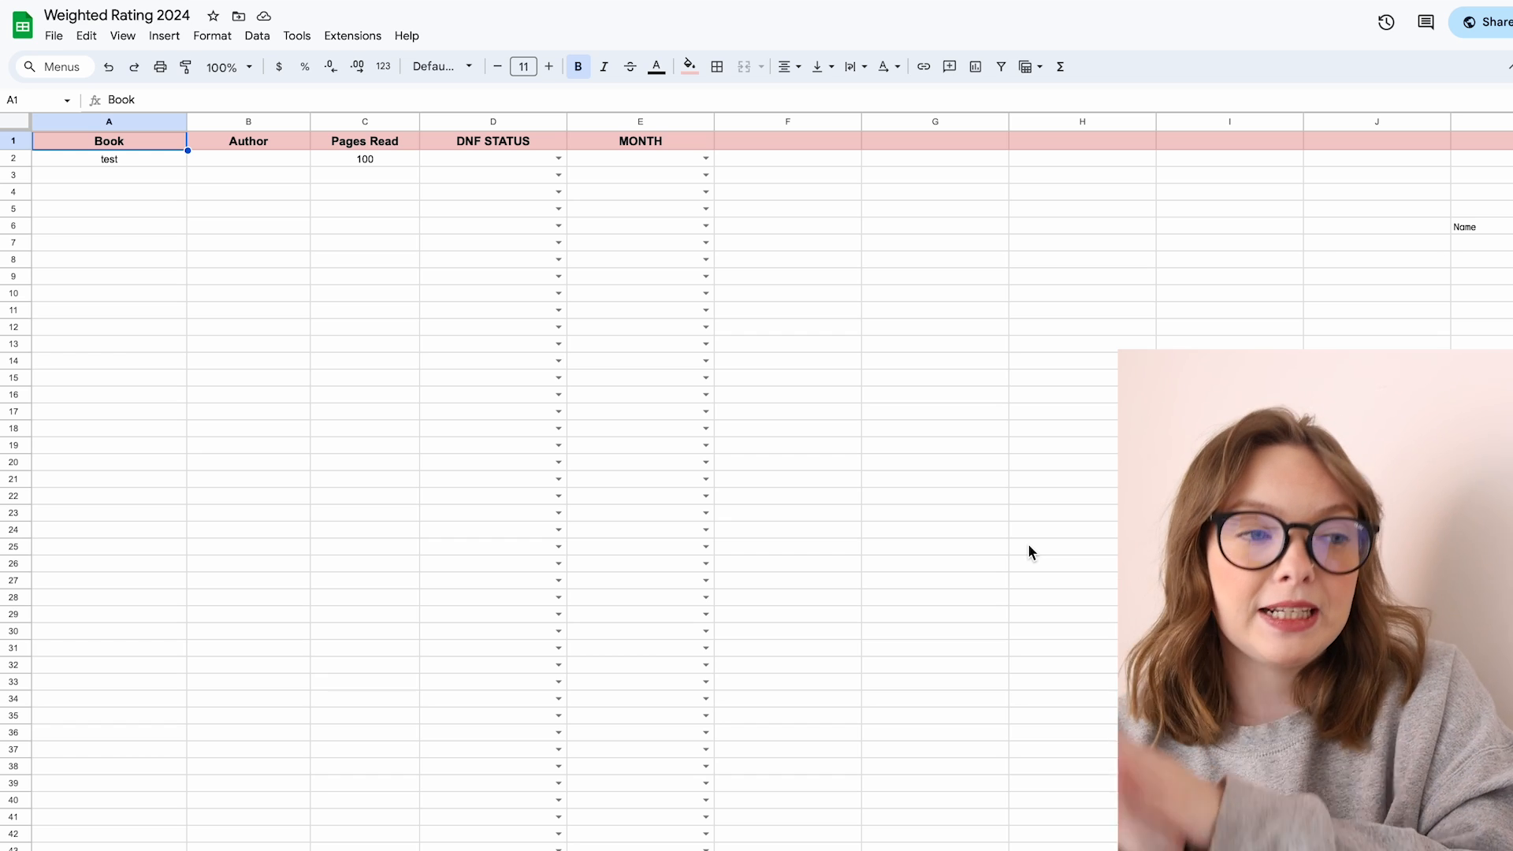
Step: Check how the DNF sheet's pages read feed the total pages read formula on the stats sheet
click(375, 161)
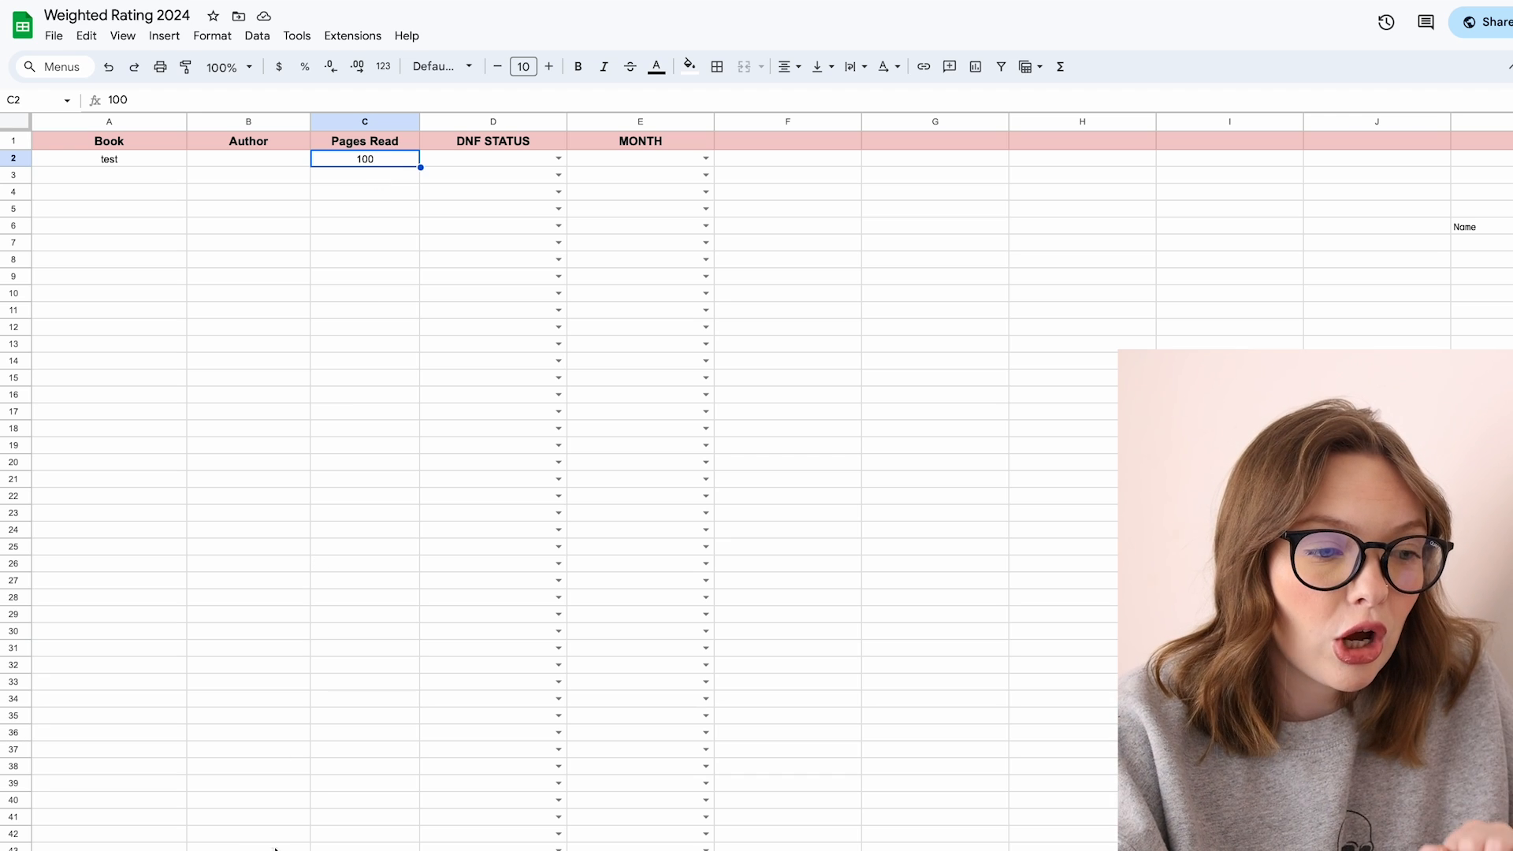
click(378, 850)
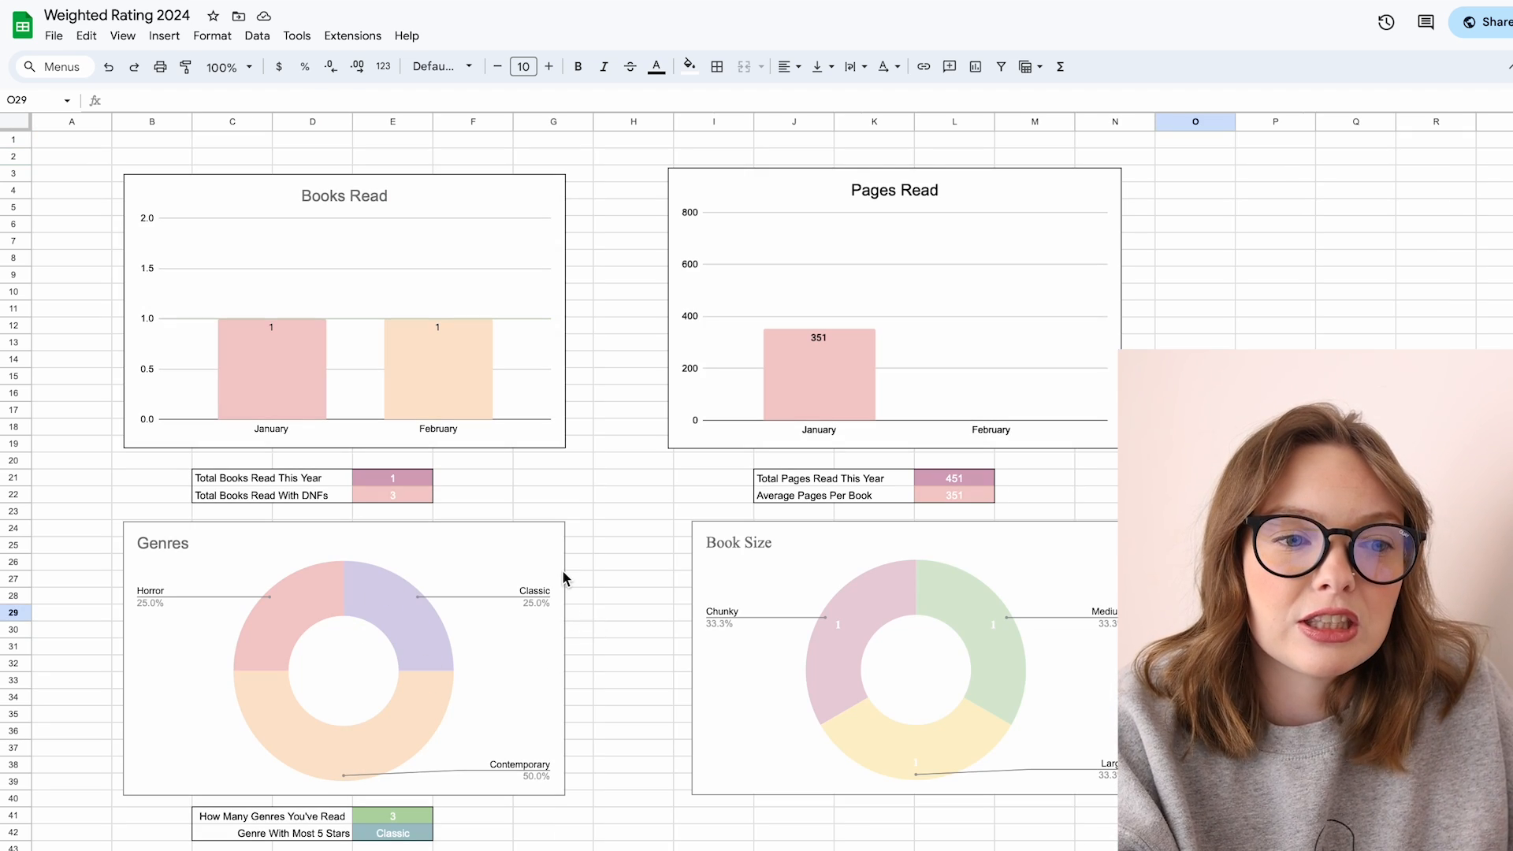
click(964, 481)
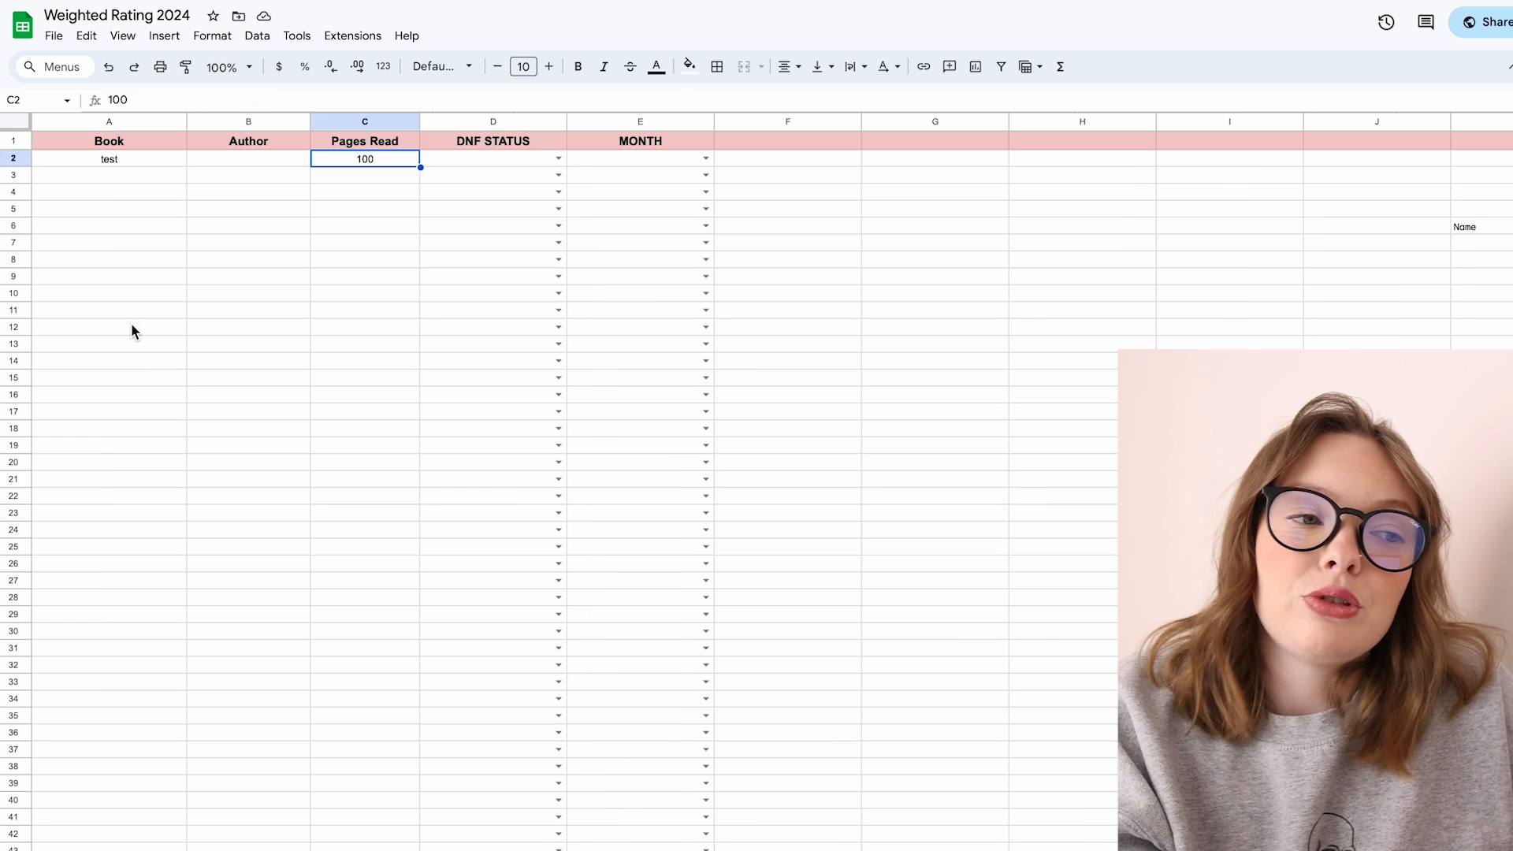
click(131, 323)
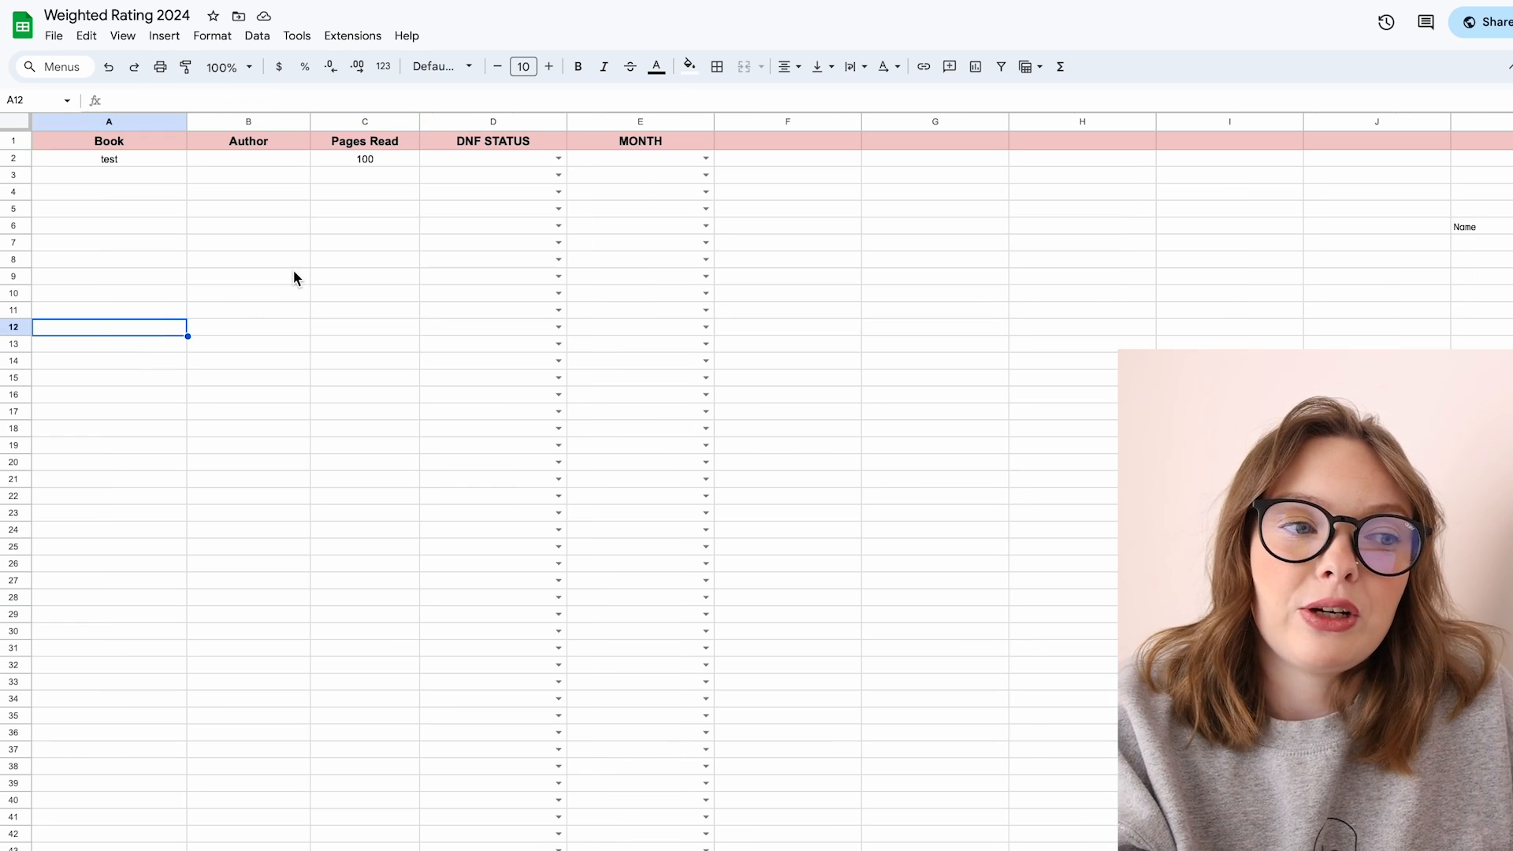
Step: Set the test DNF entry's status to Soft Dnf
click(423, 163)
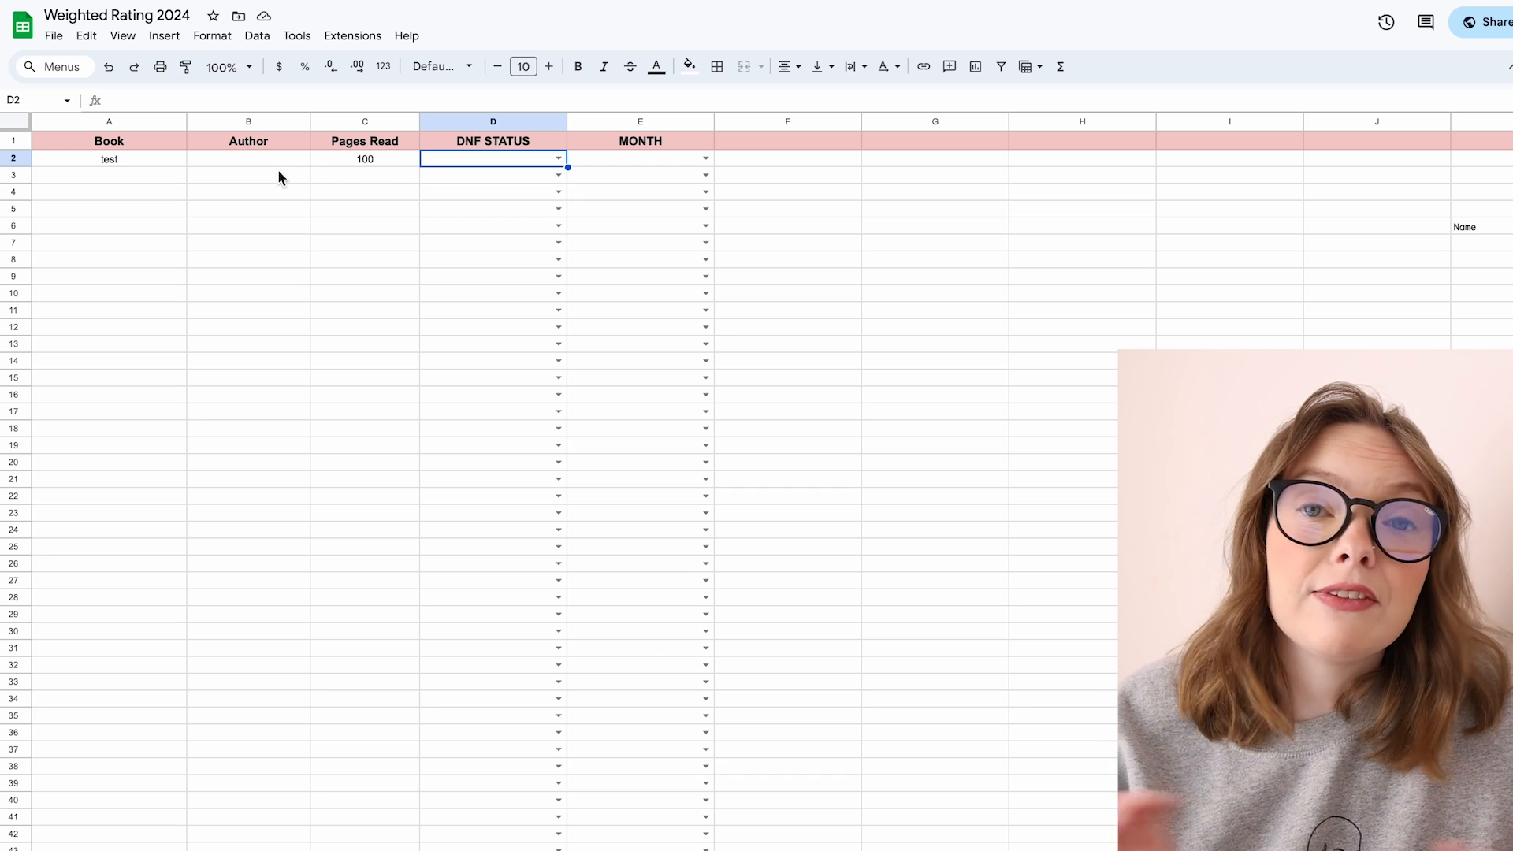
click(253, 161)
click(559, 159)
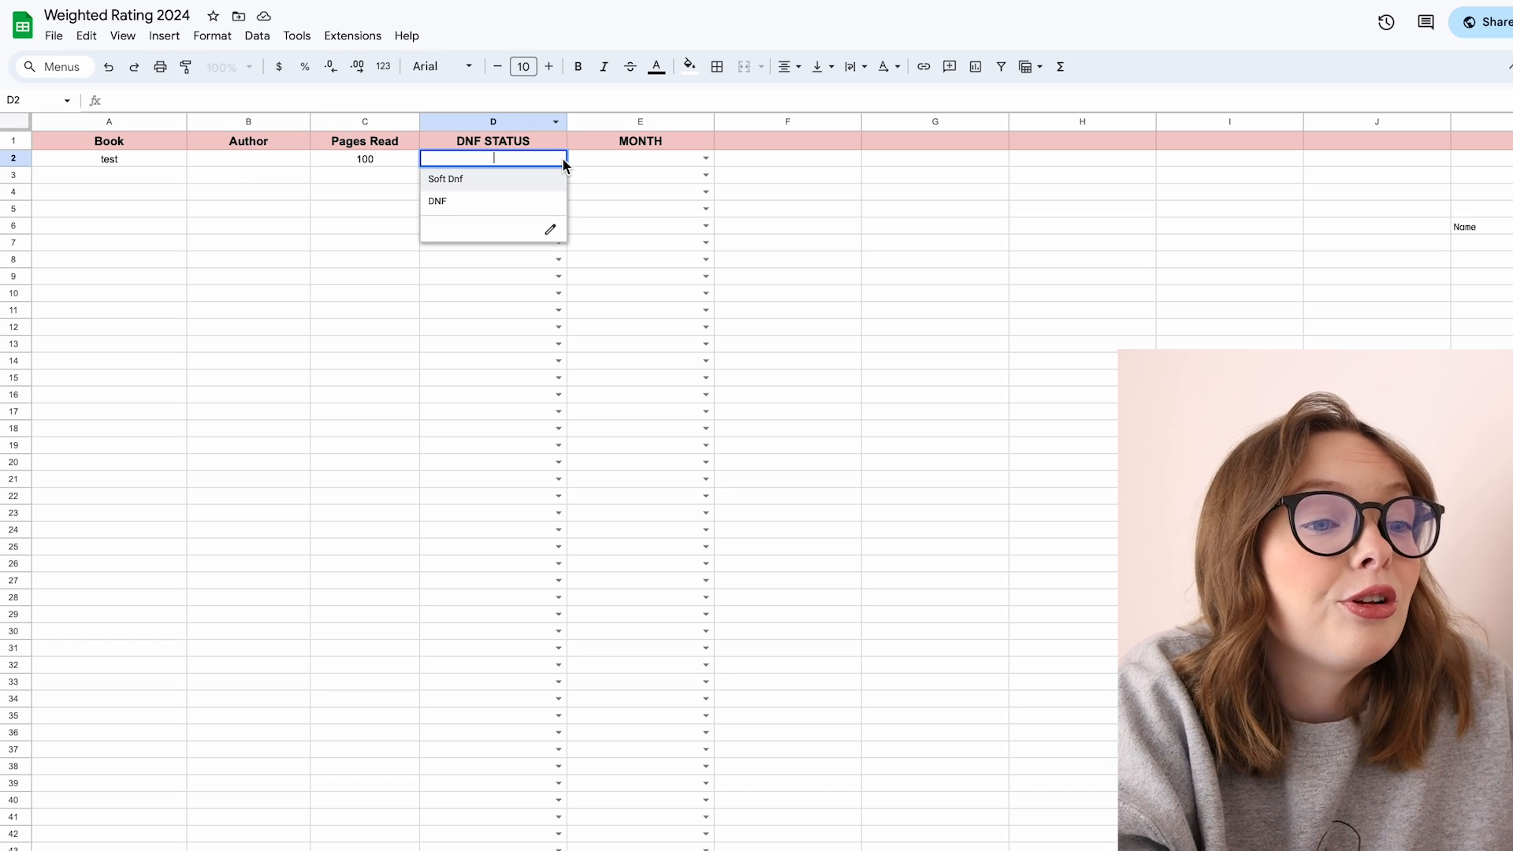
click(535, 202)
click(560, 160)
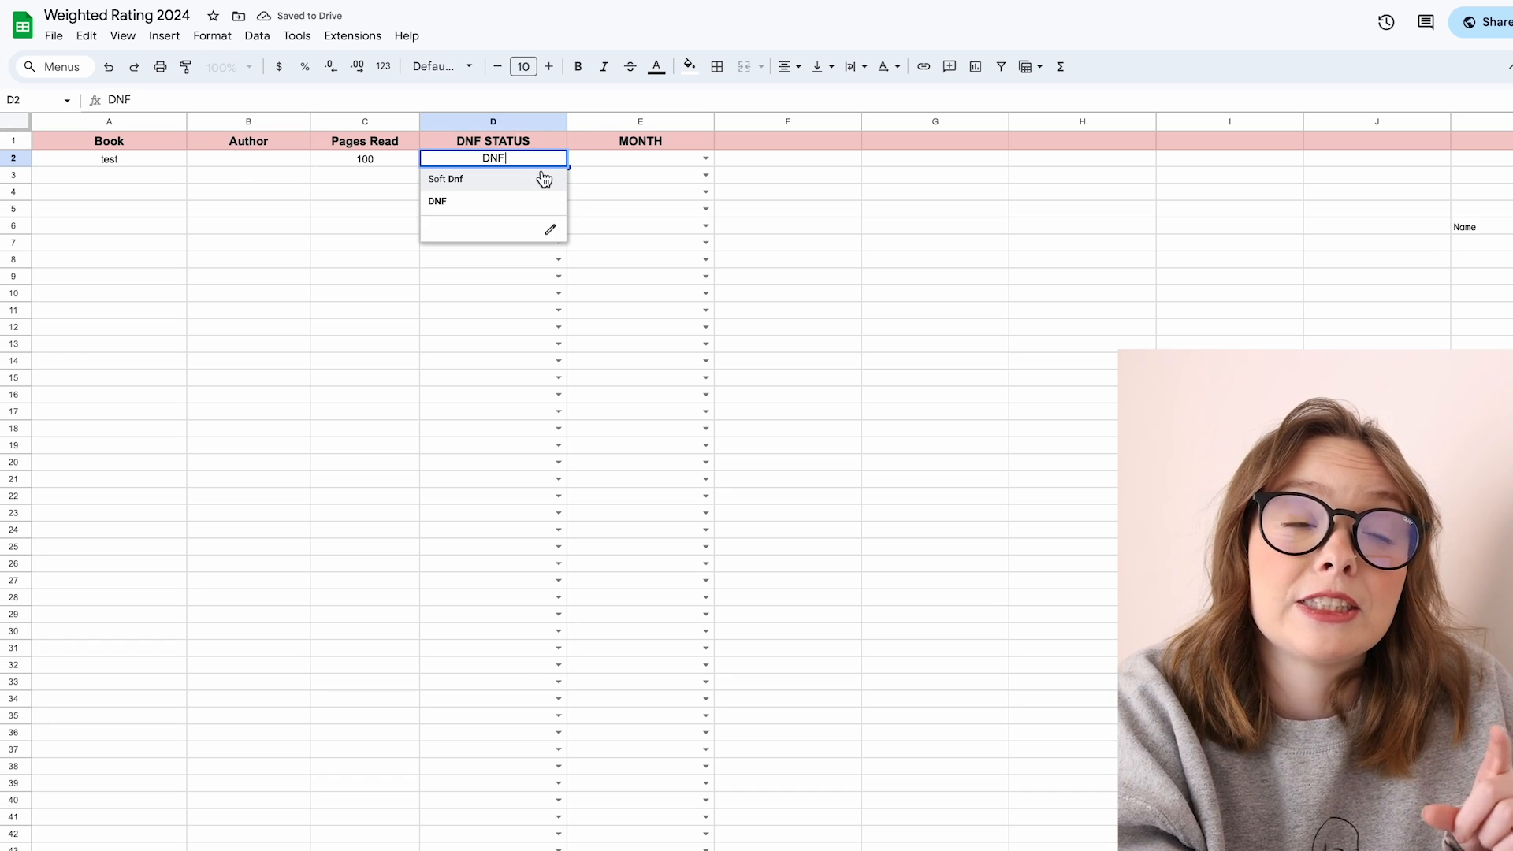
click(532, 183)
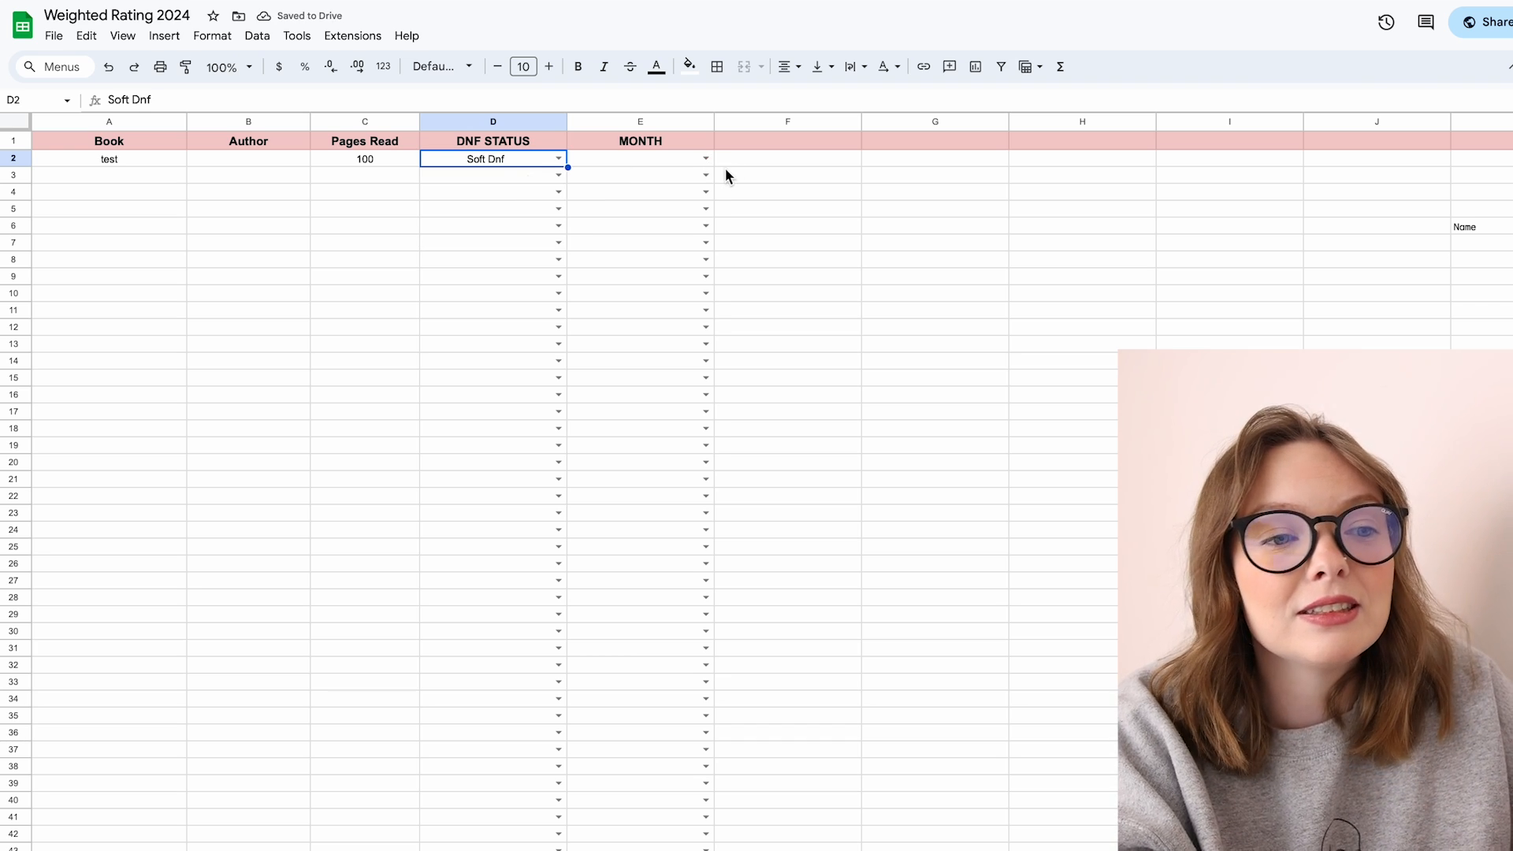
Step: Set the test DNF entry's month to January
click(707, 159)
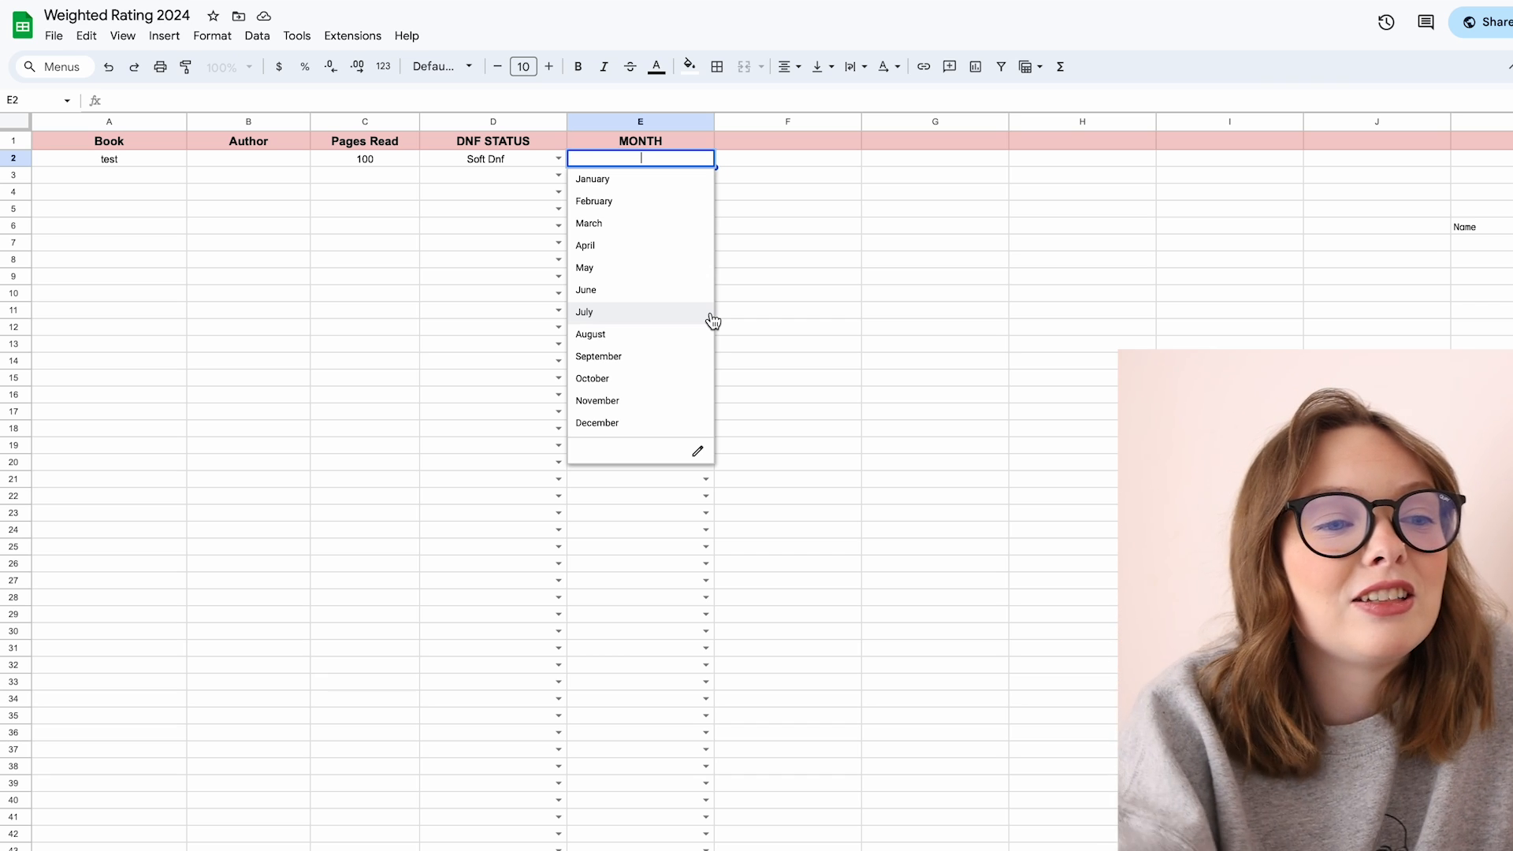
click(646, 181)
click(514, 163)
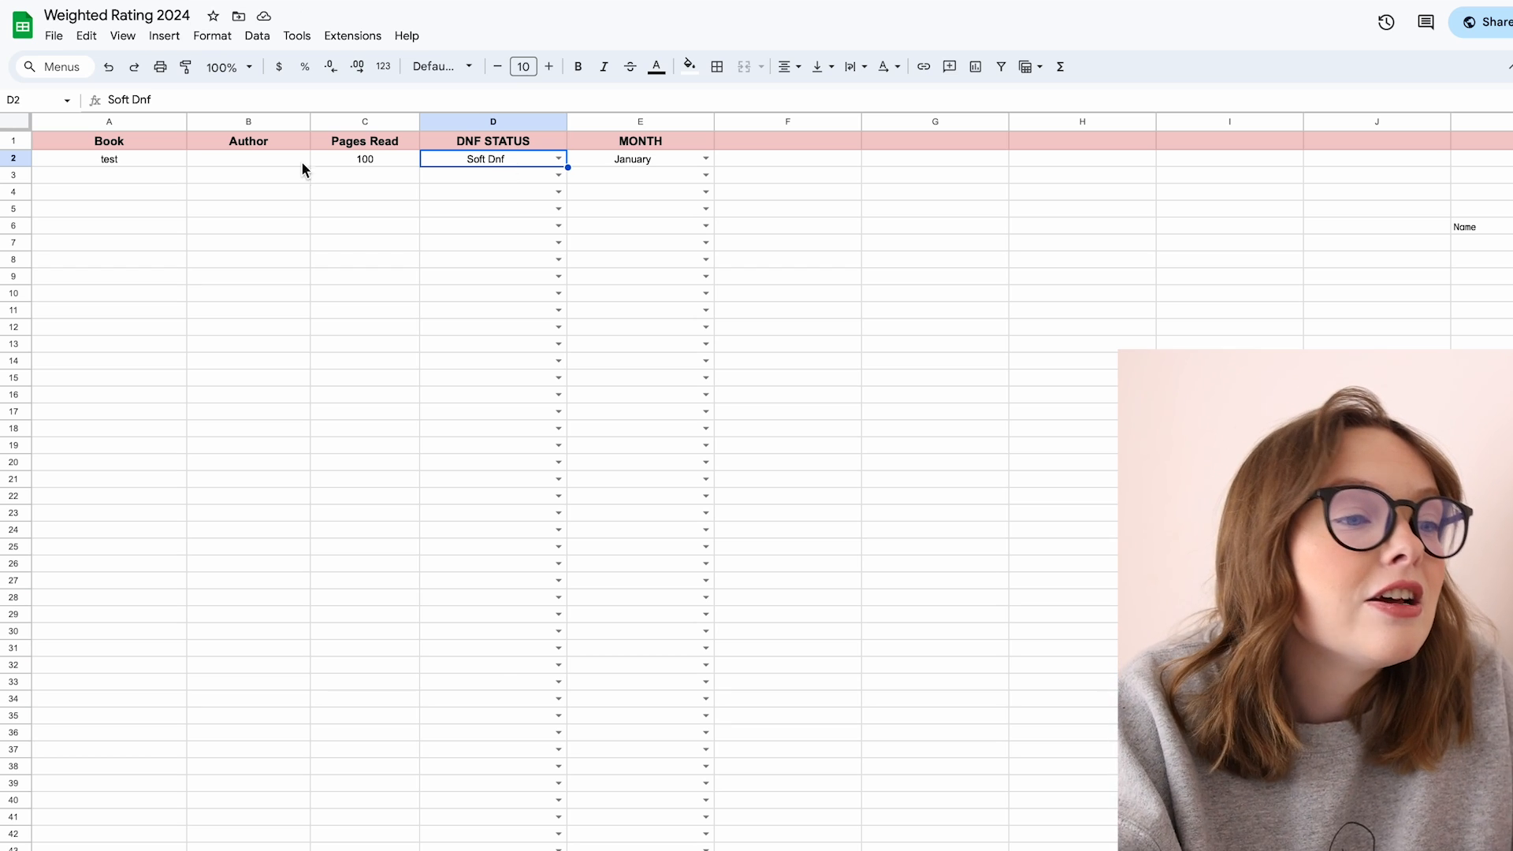
click(79, 198)
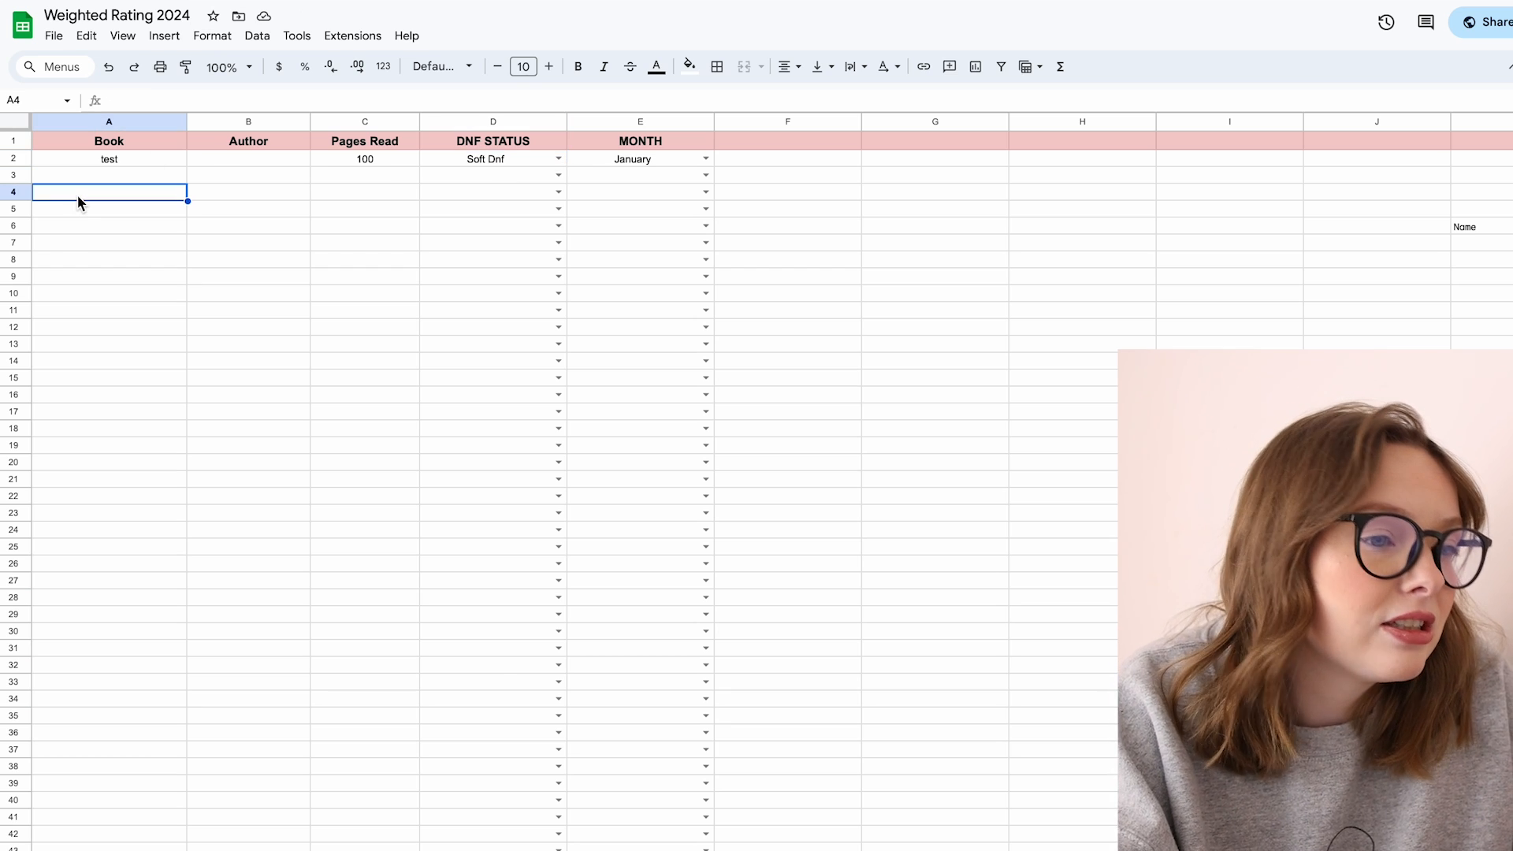
Step: Delete the formula in cell K6 of the DNF sheet
click(951, 737)
scroll(963, 555, right, 5)
click(950, 228)
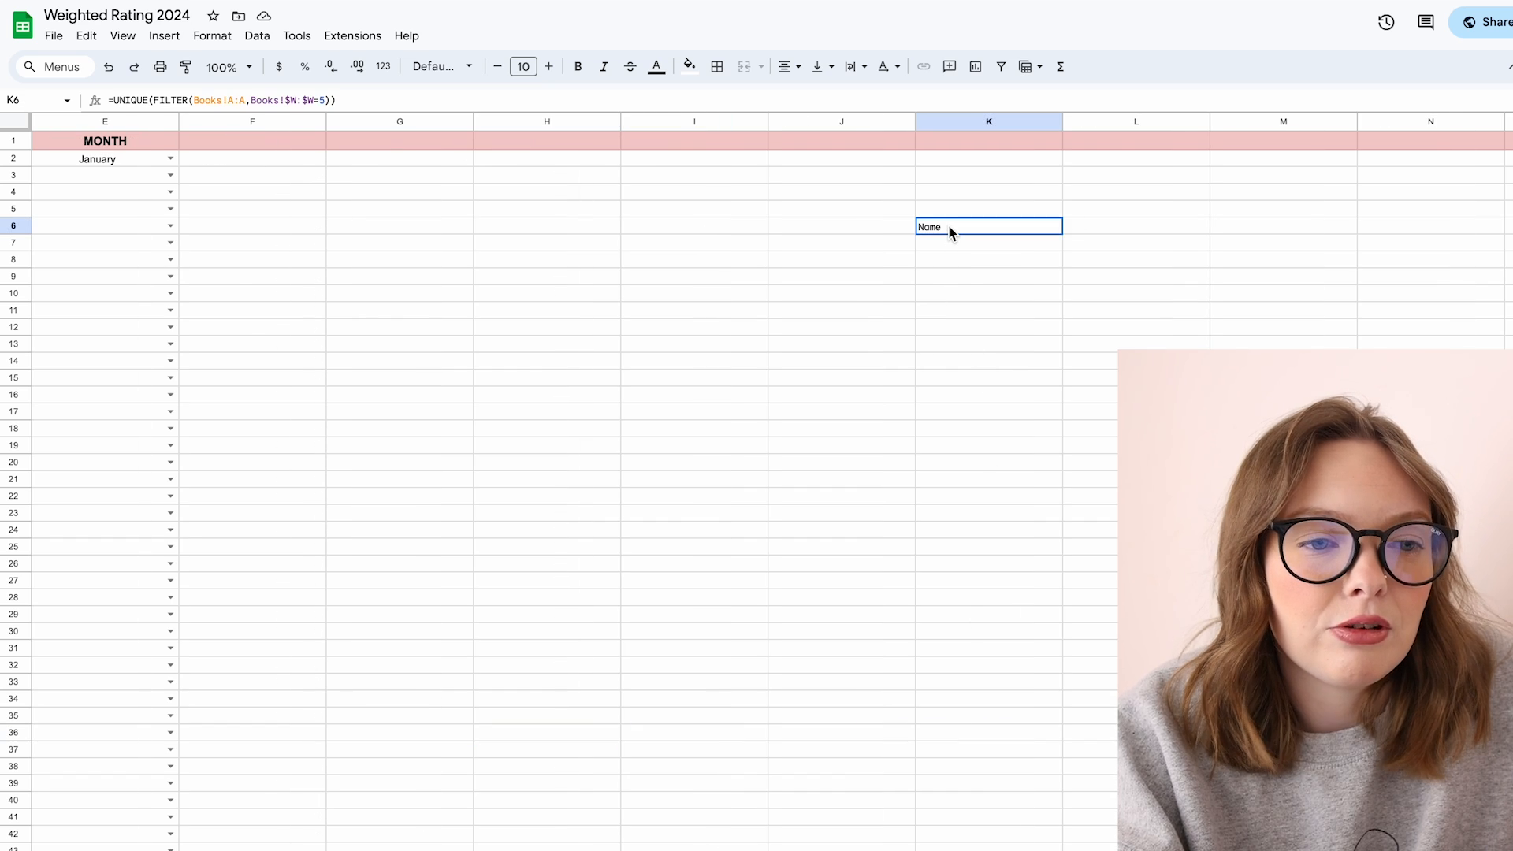
key(Delete)
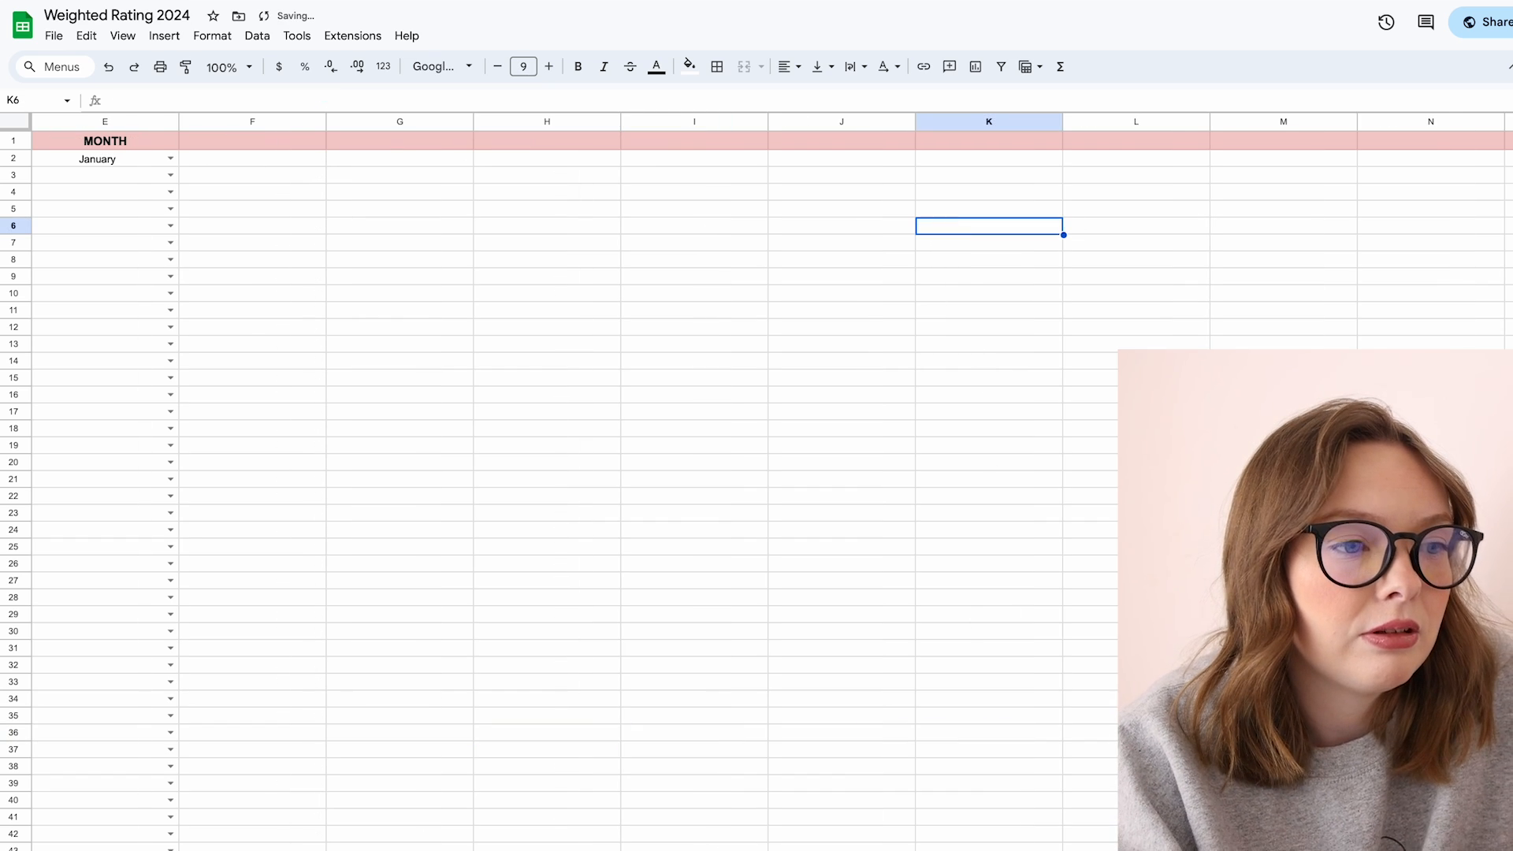
click(796, 315)
scroll(796, 316, left, 4)
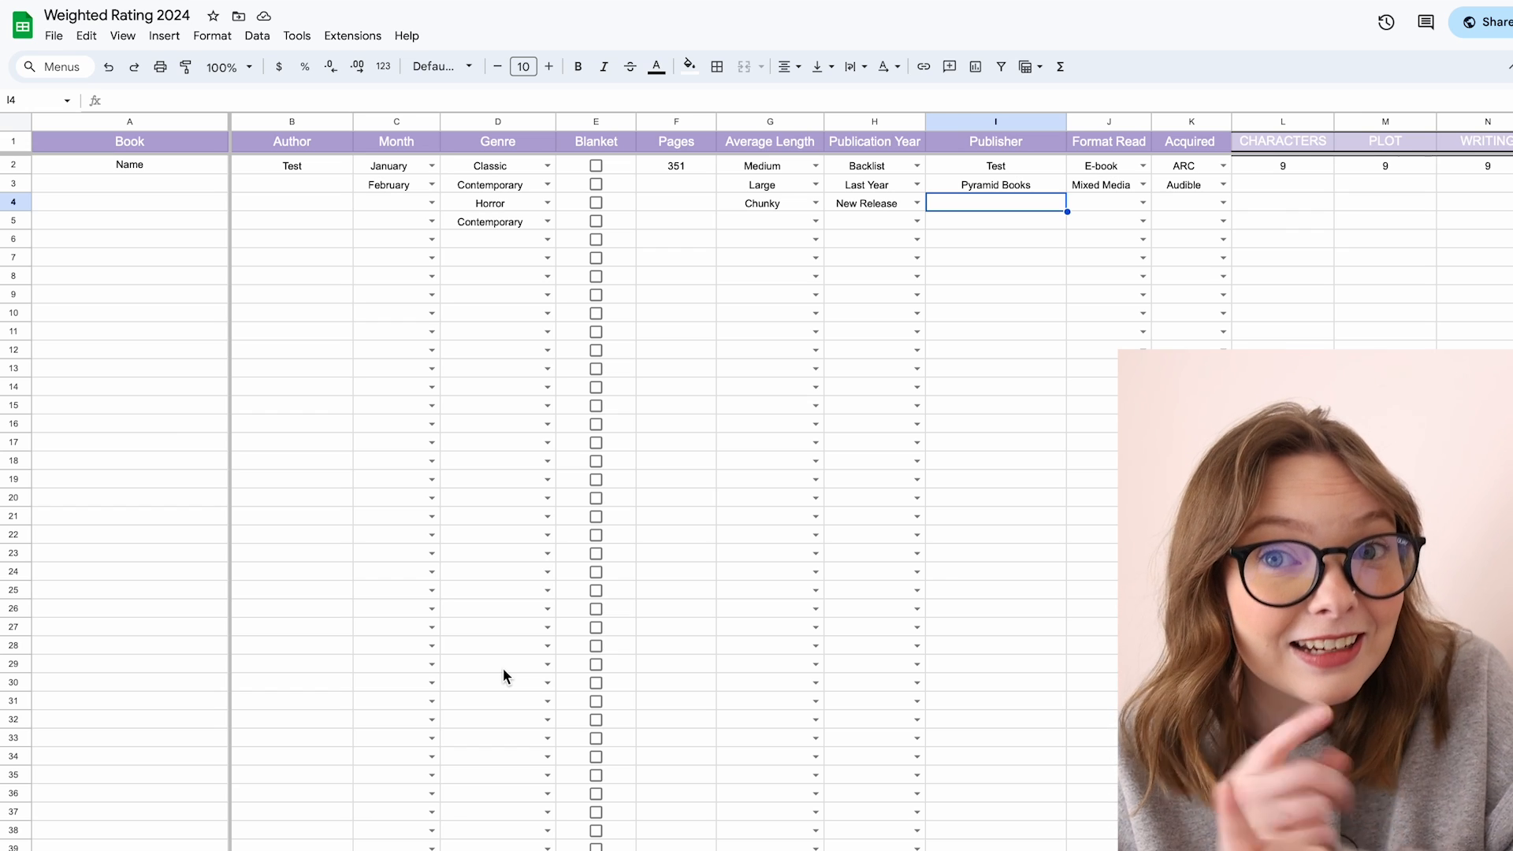
click(54, 35)
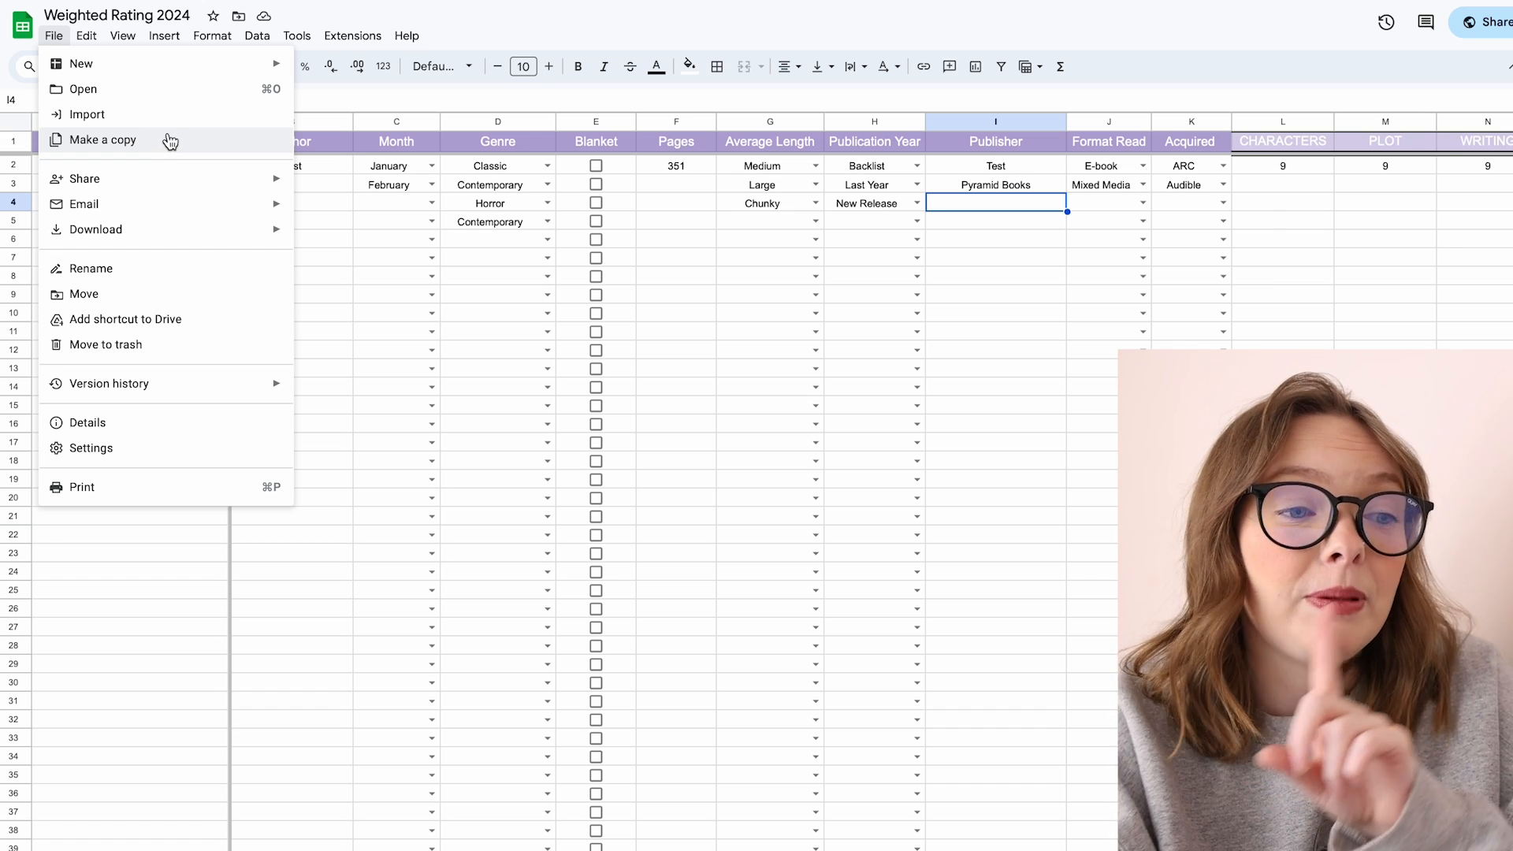
click(701, 264)
click(316, 166)
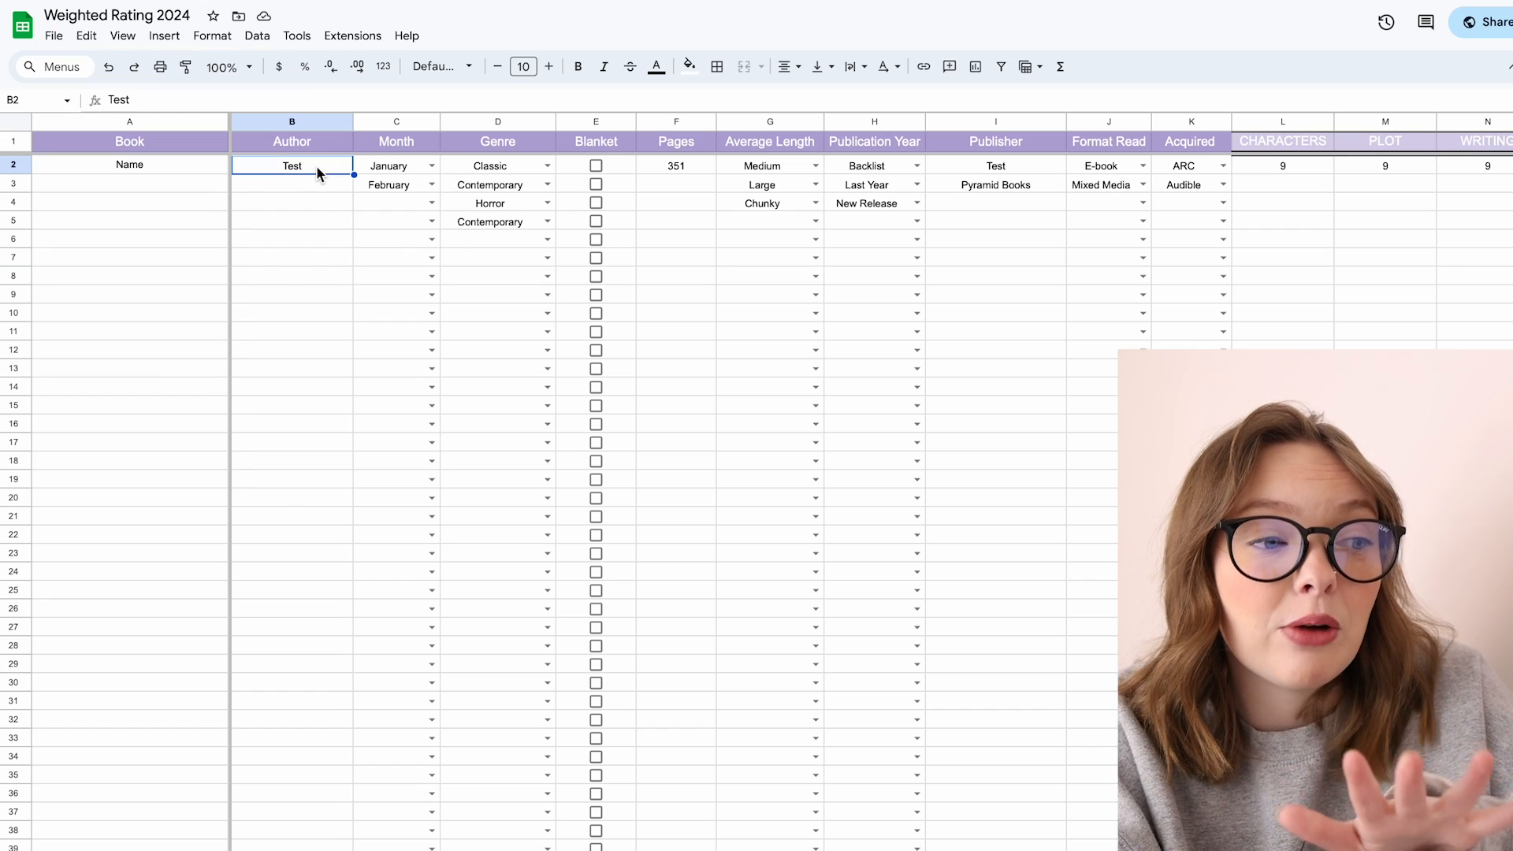
click(9, 165)
right_click(7, 165)
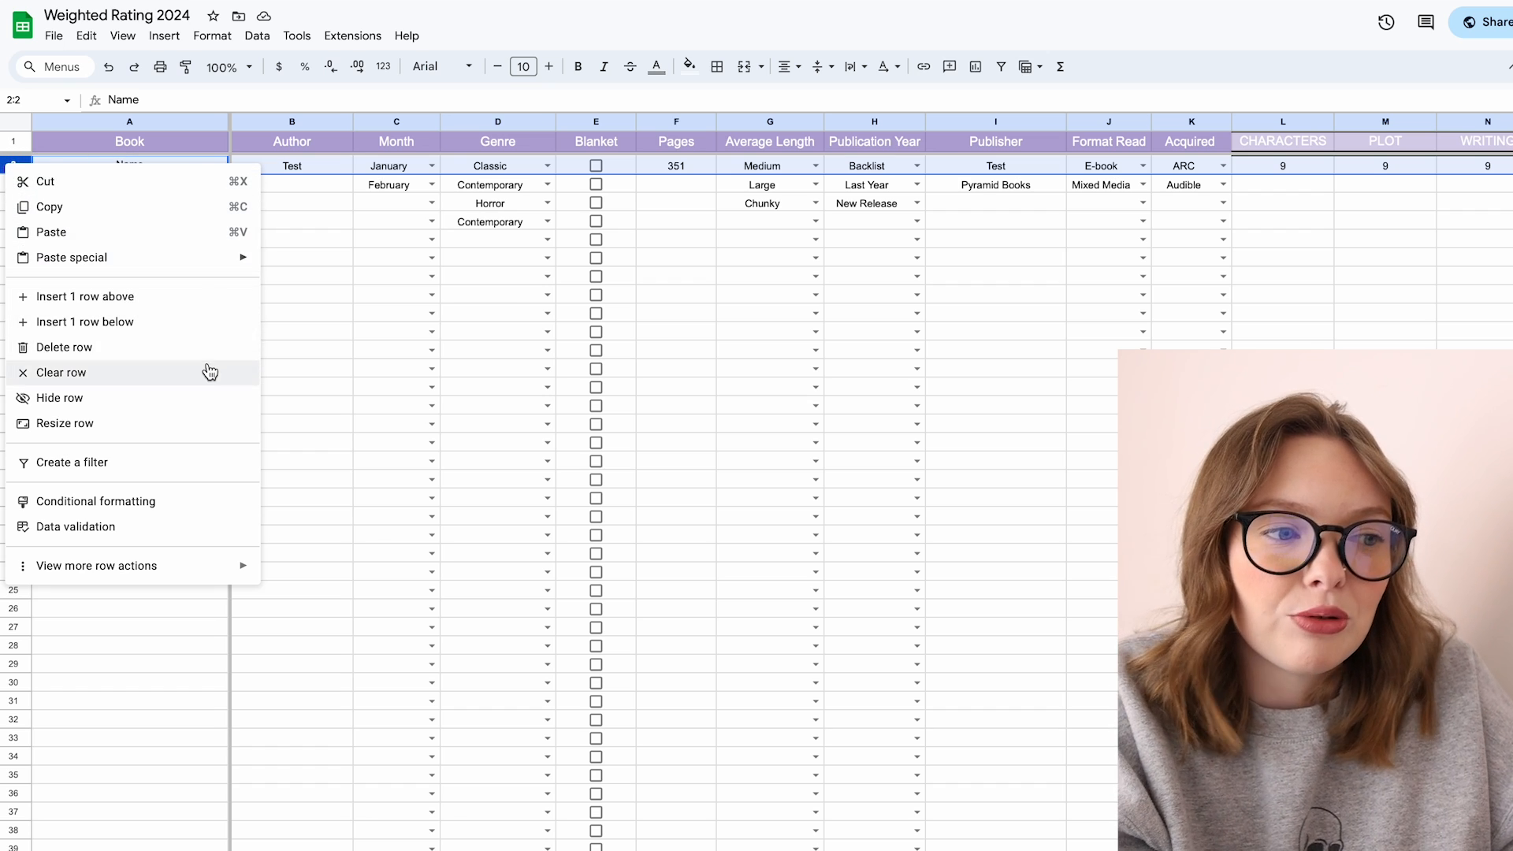
click(897, 296)
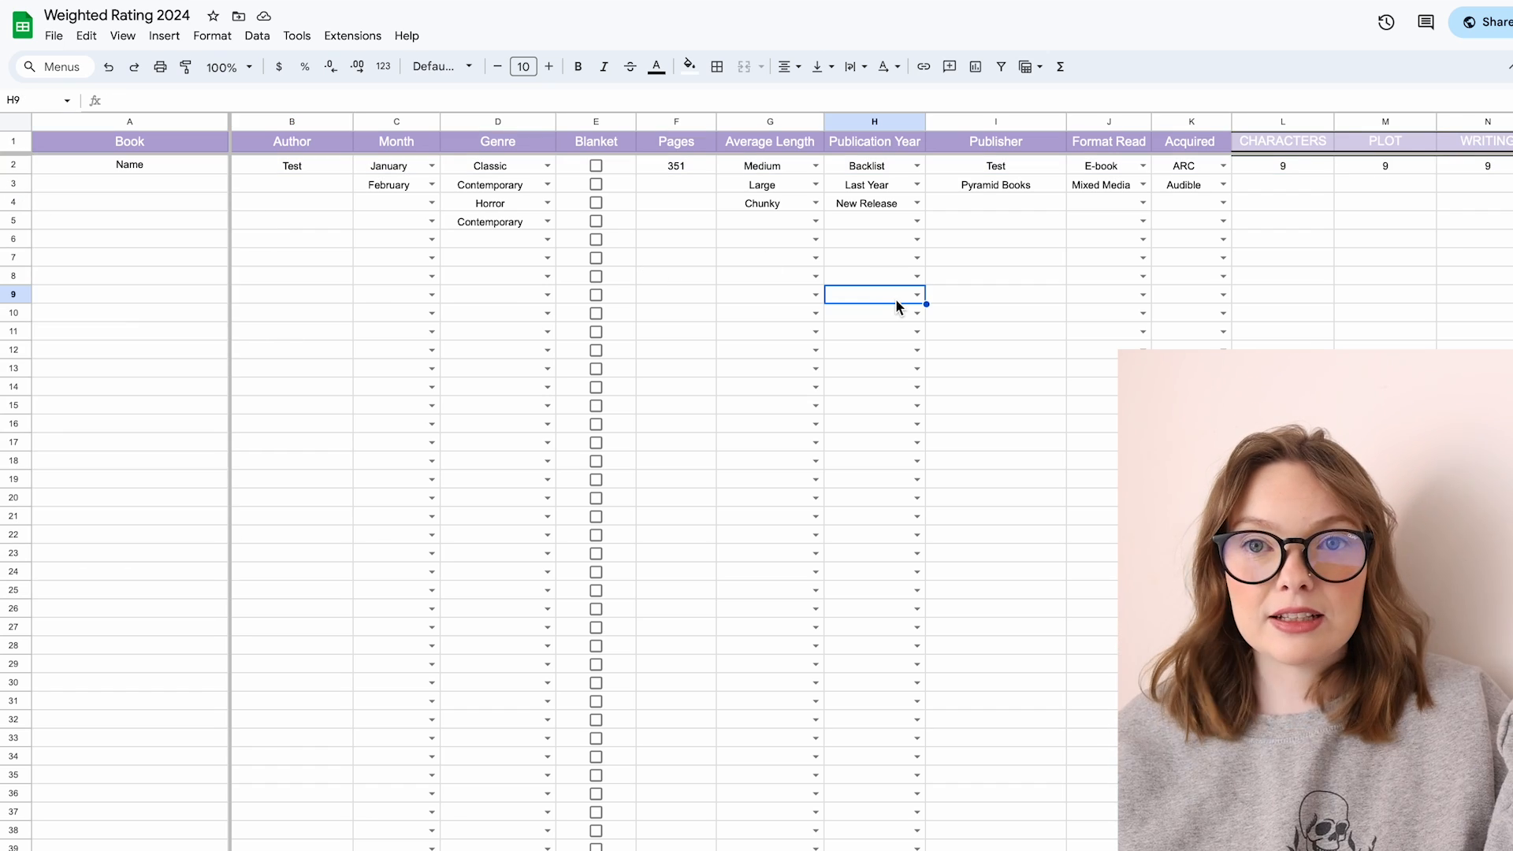